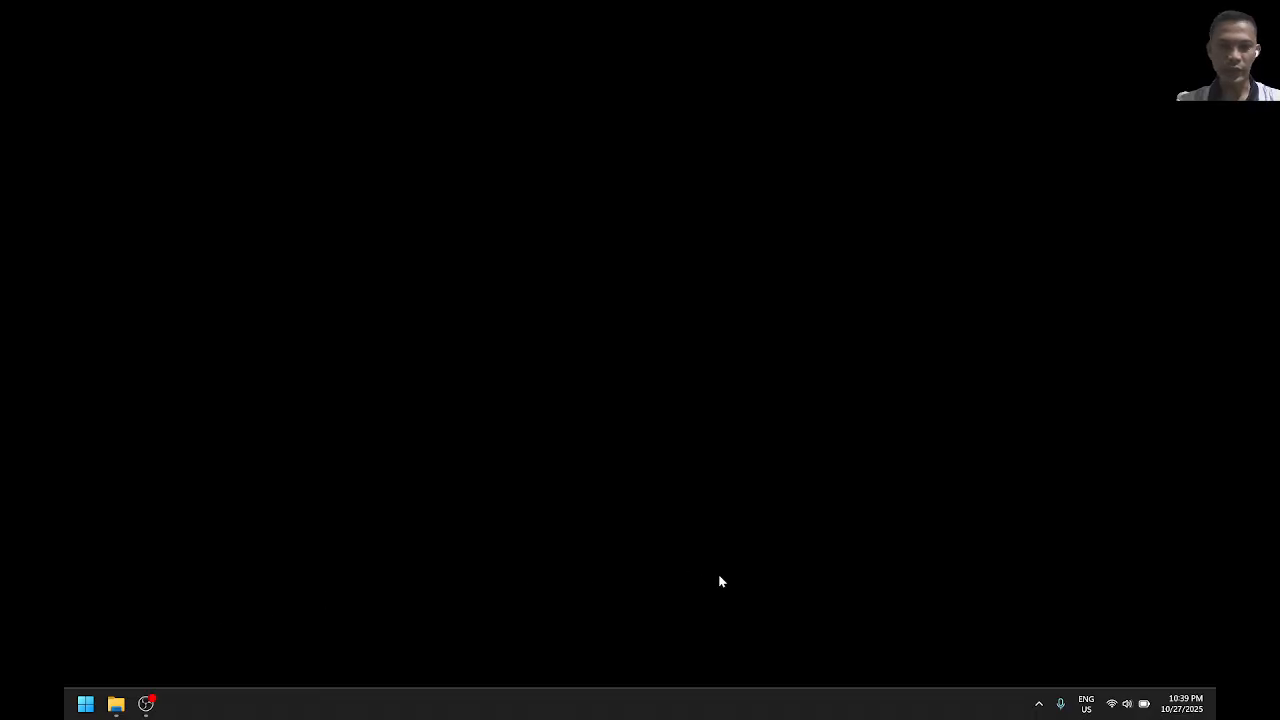
Examine the Wi-Fi properties of the connected Genon-AP network, including its IP assignment, and close Settings
{"action": "left_click", "coordinate": [1113, 705]}
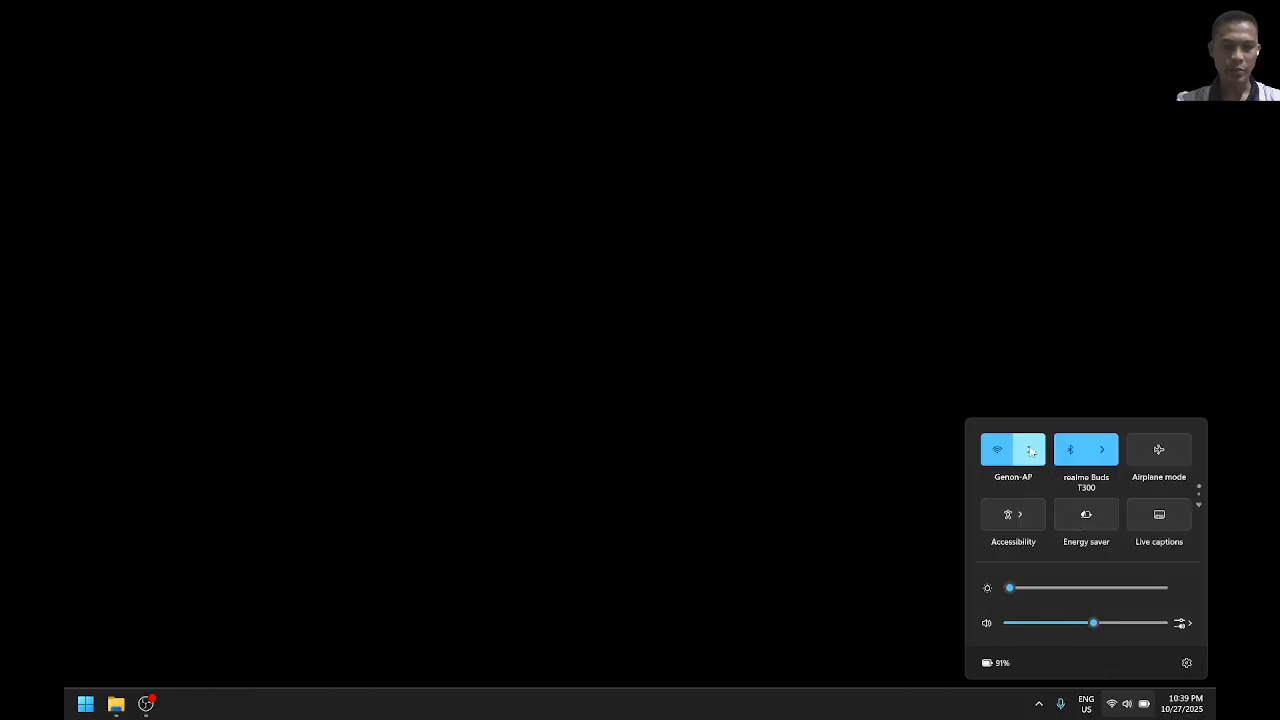
{"action": "left_click", "coordinate": [1031, 451]}
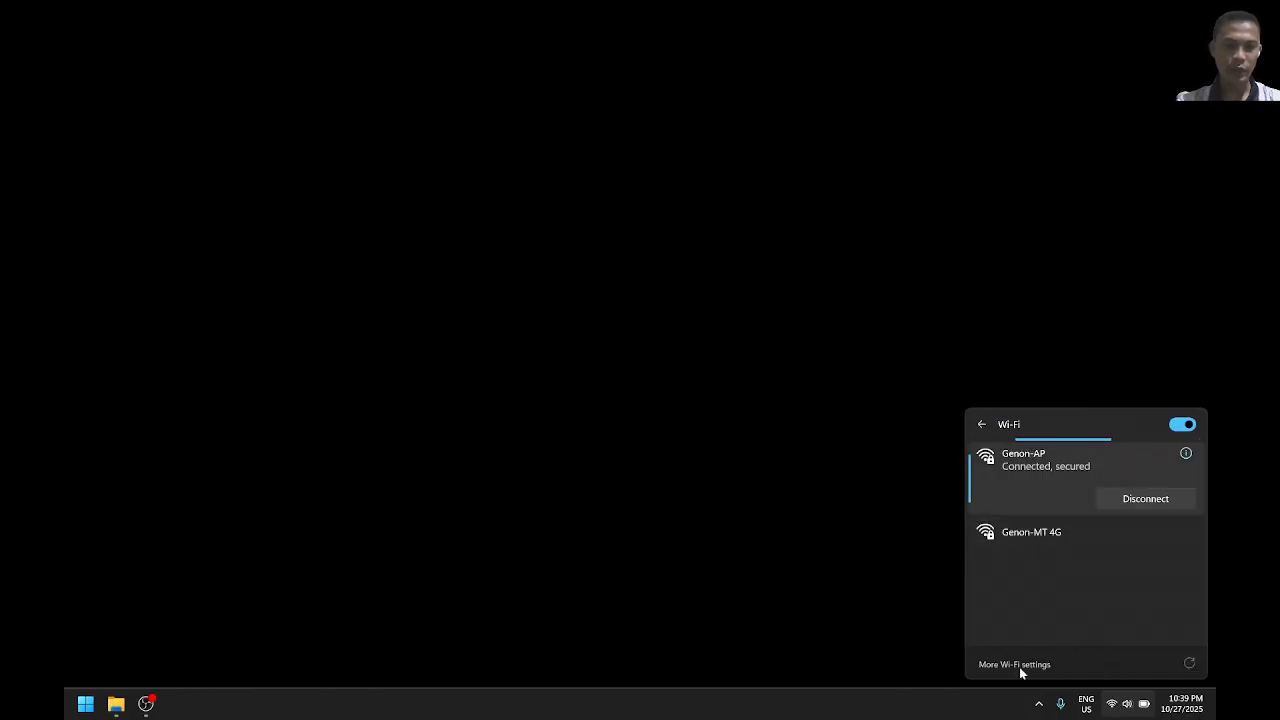
{"action": "left_click", "coordinate": [1015, 665]}
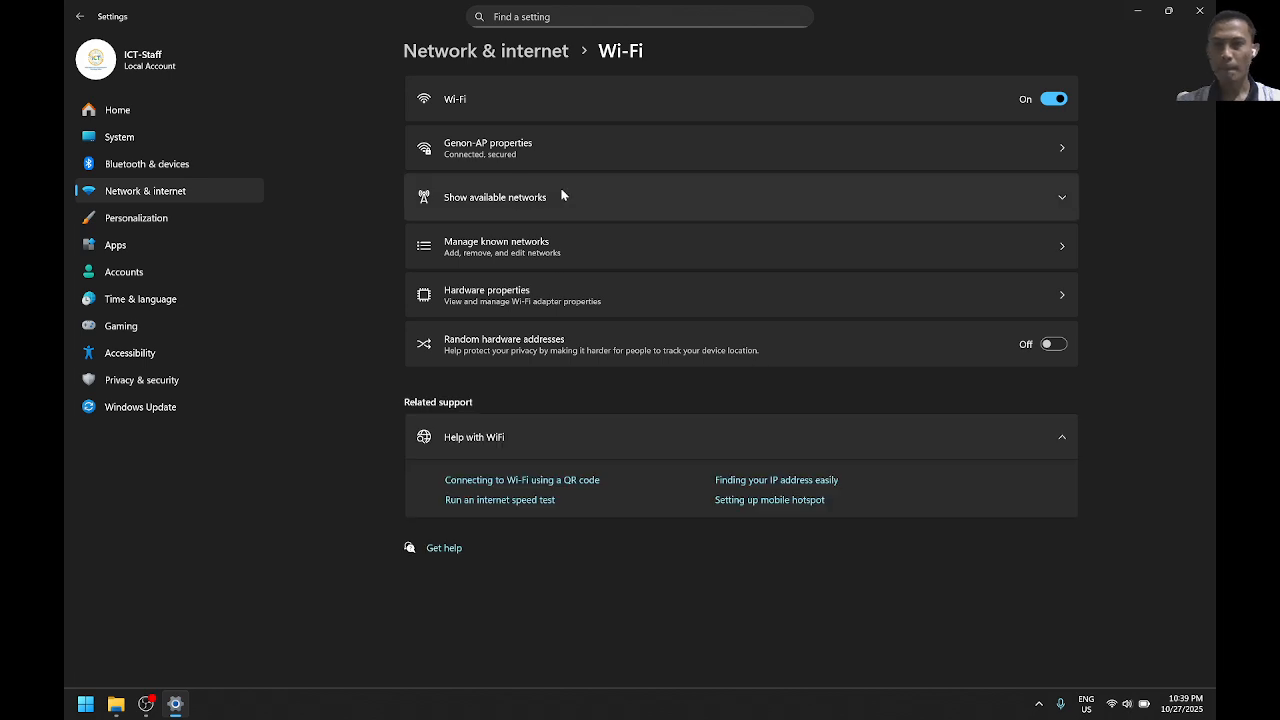
{"action": "left_click", "coordinate": [515, 150]}
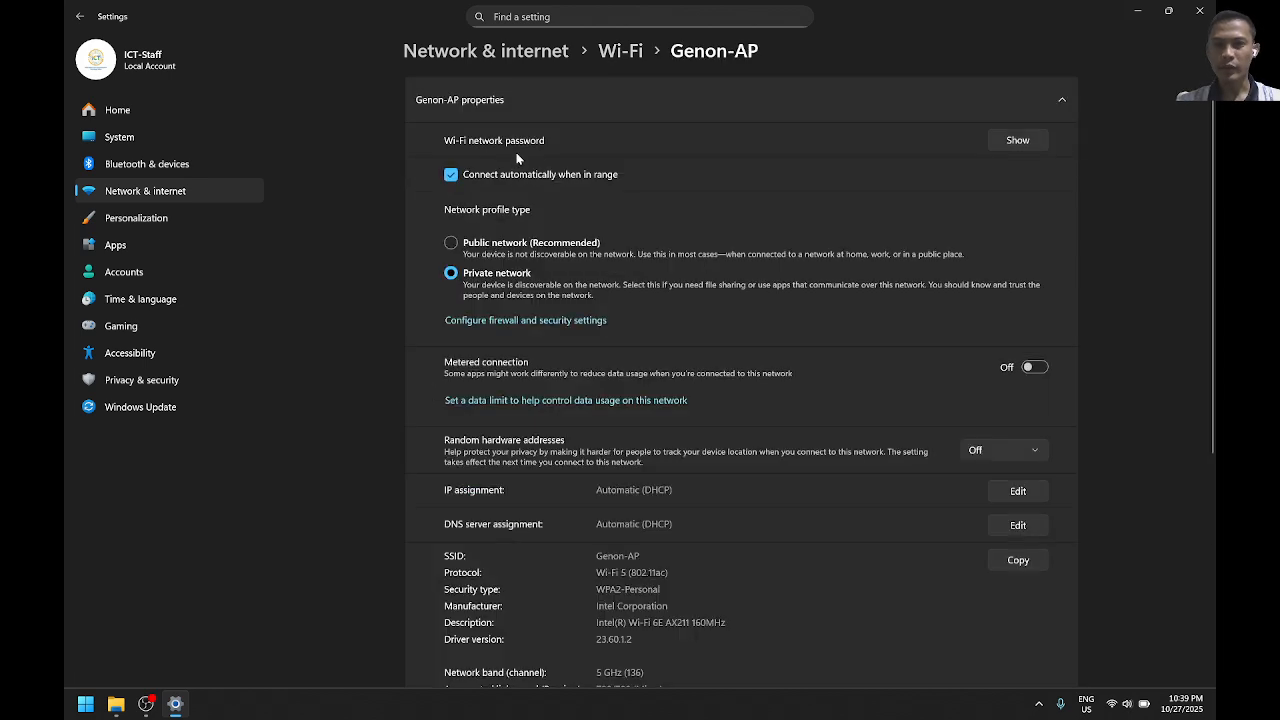
{"action": "left_click", "coordinate": [620, 51]}
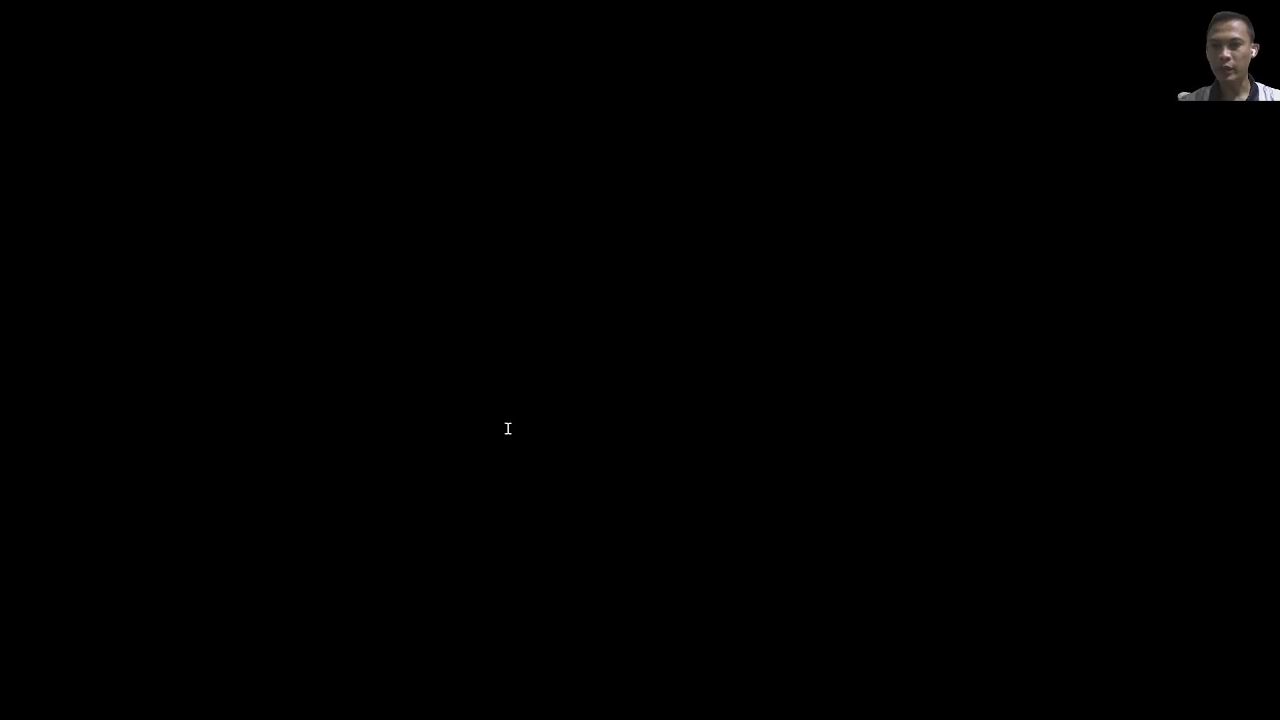
{"action": "left_click", "coordinate": [657, 352]}
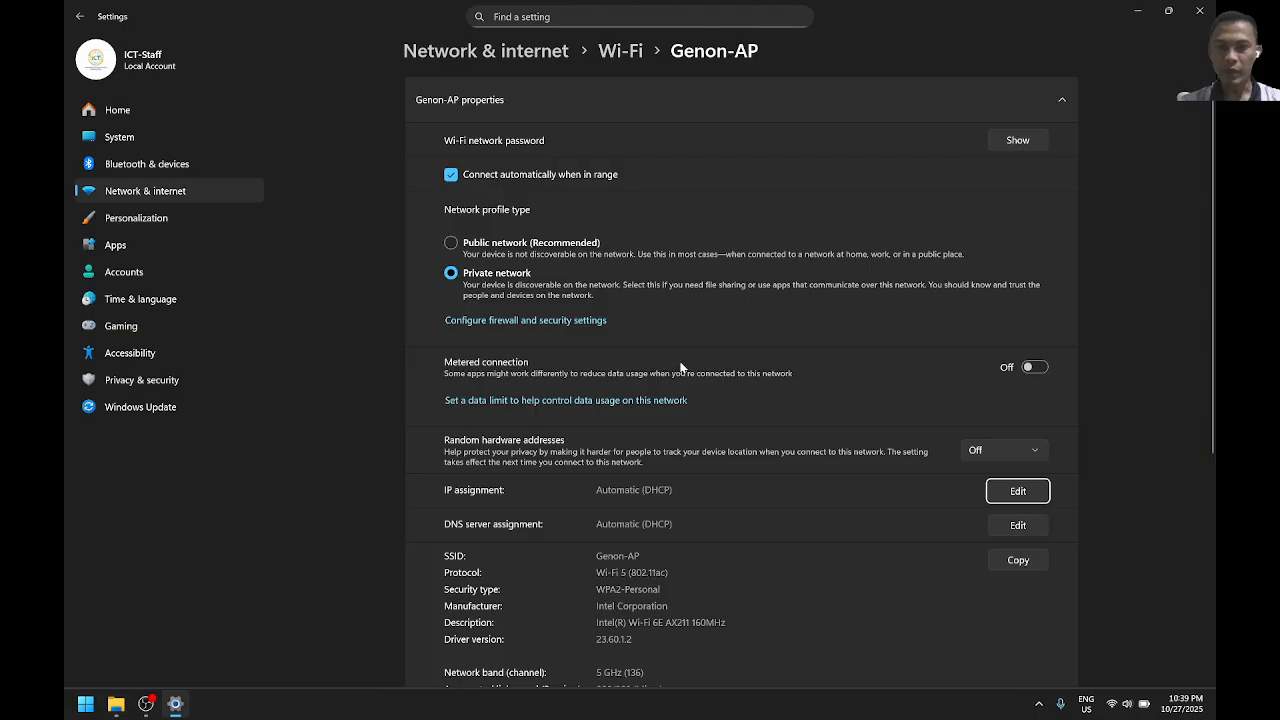
{"action": "left_click", "coordinate": [1208, 10]}
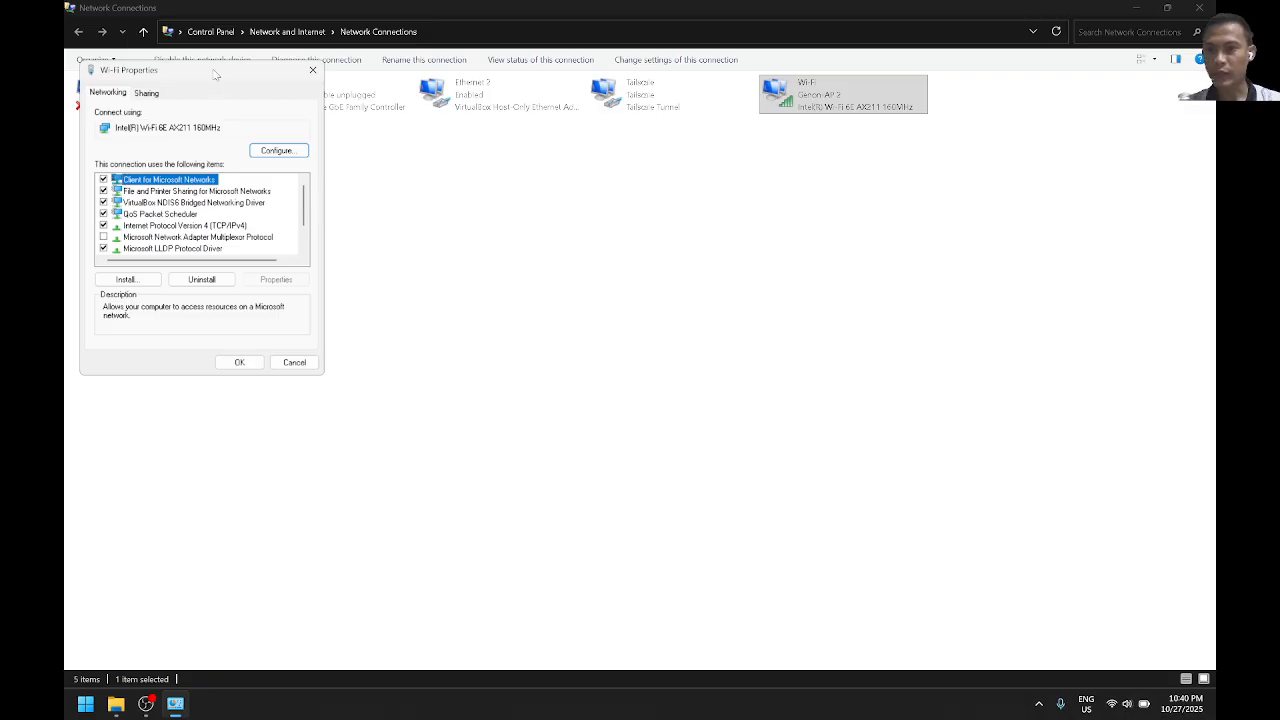
Move the Wi-Fi Properties and Internet Protocol Version 4 (TCP/IPv4) Properties dialogs nearer the middle of the screen
{"action": "left_click_drag", "start_coordinate": [217, 78], "coordinate": [677, 173]}
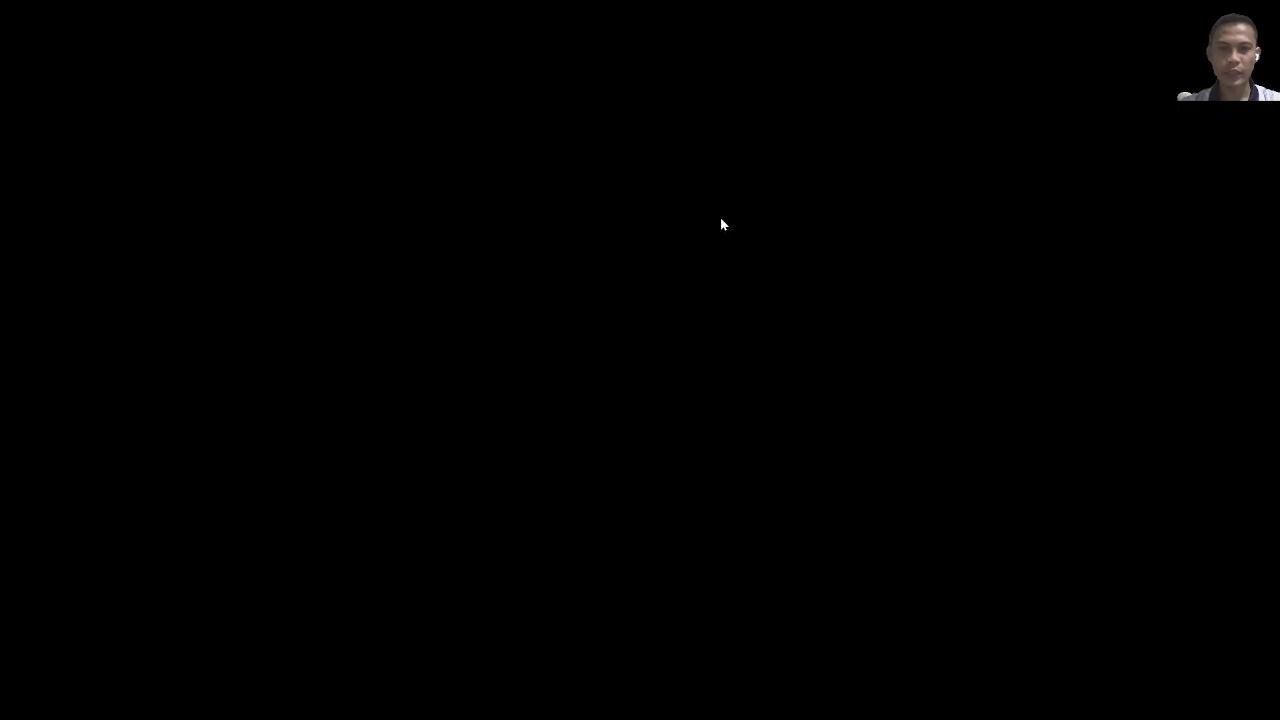
{"action": "left_click_drag", "start_coordinate": [720, 217], "coordinate": [563, 198]}
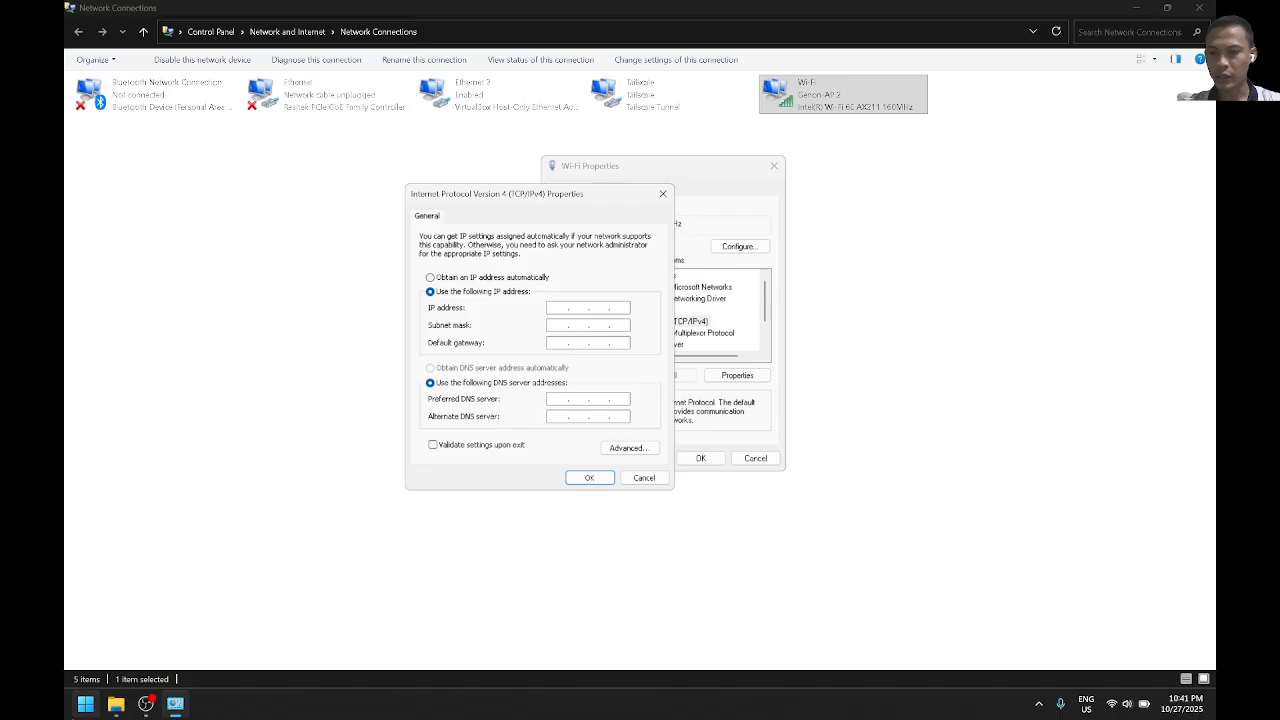
{"action": "left_click", "coordinate": [84, 713]}
{"action": "left_click", "coordinate": [84, 713]}
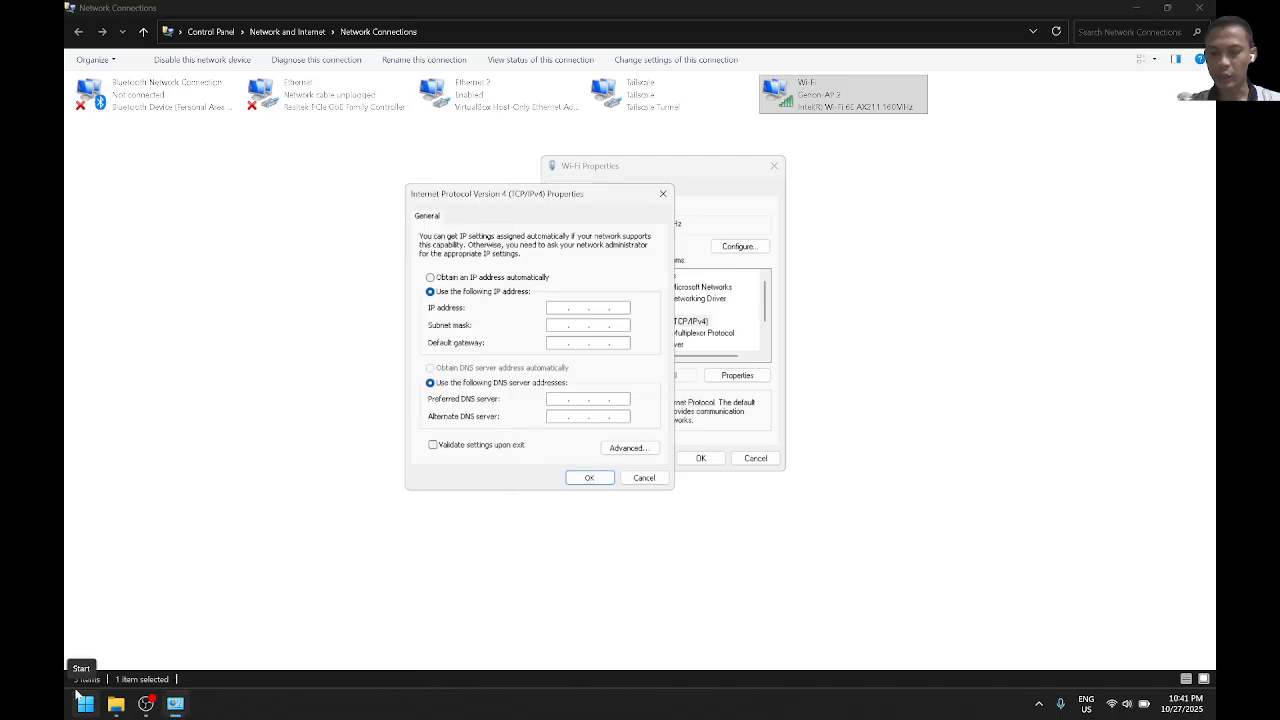
{"action": "left_click", "coordinate": [84, 710]}
{"action": "left_click", "coordinate": [83, 708]}
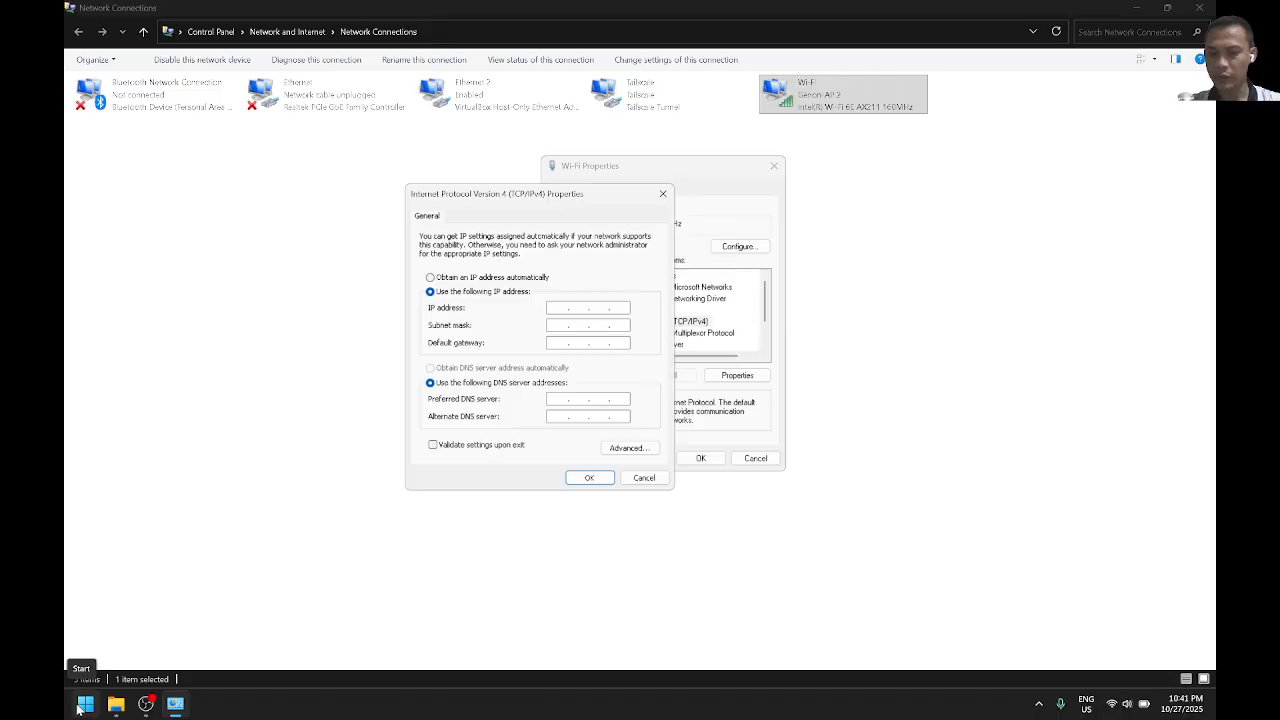
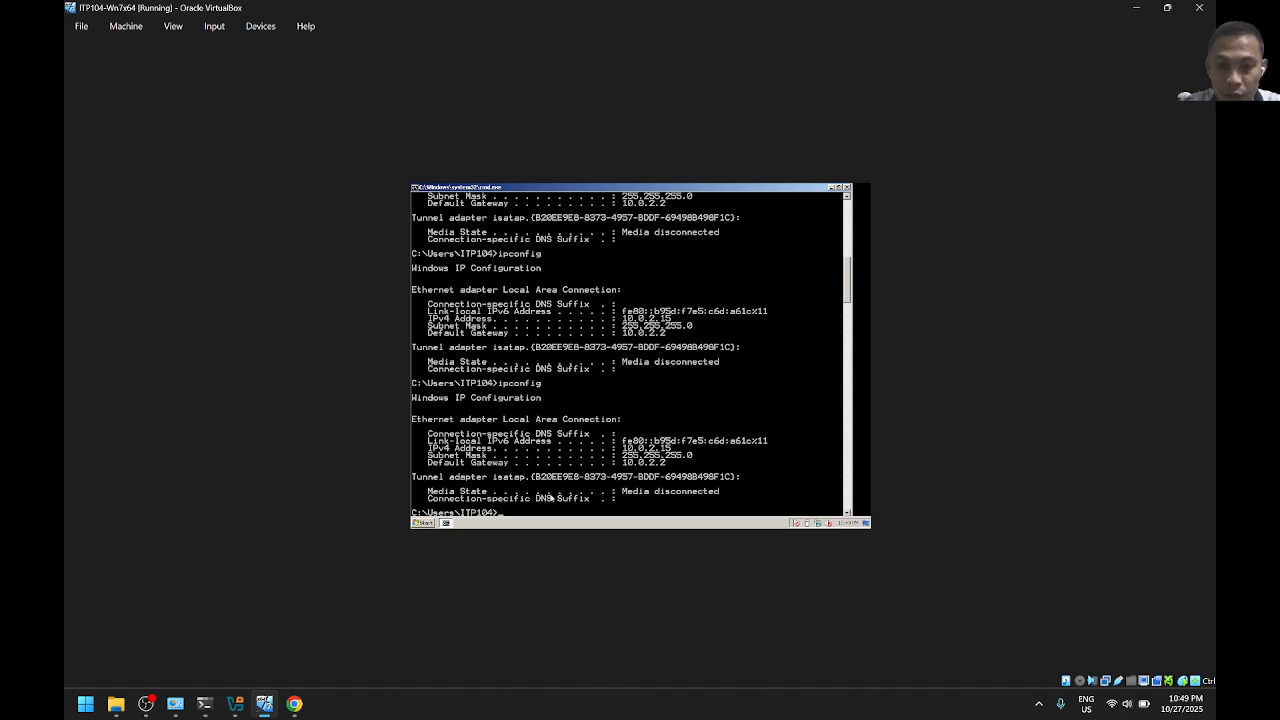
Discard the recalled ipconfig command and clear the guest's command prompt with cls in the ITP104-Wn7x64 virtual machine
{"action": "key", "text": "Up"}
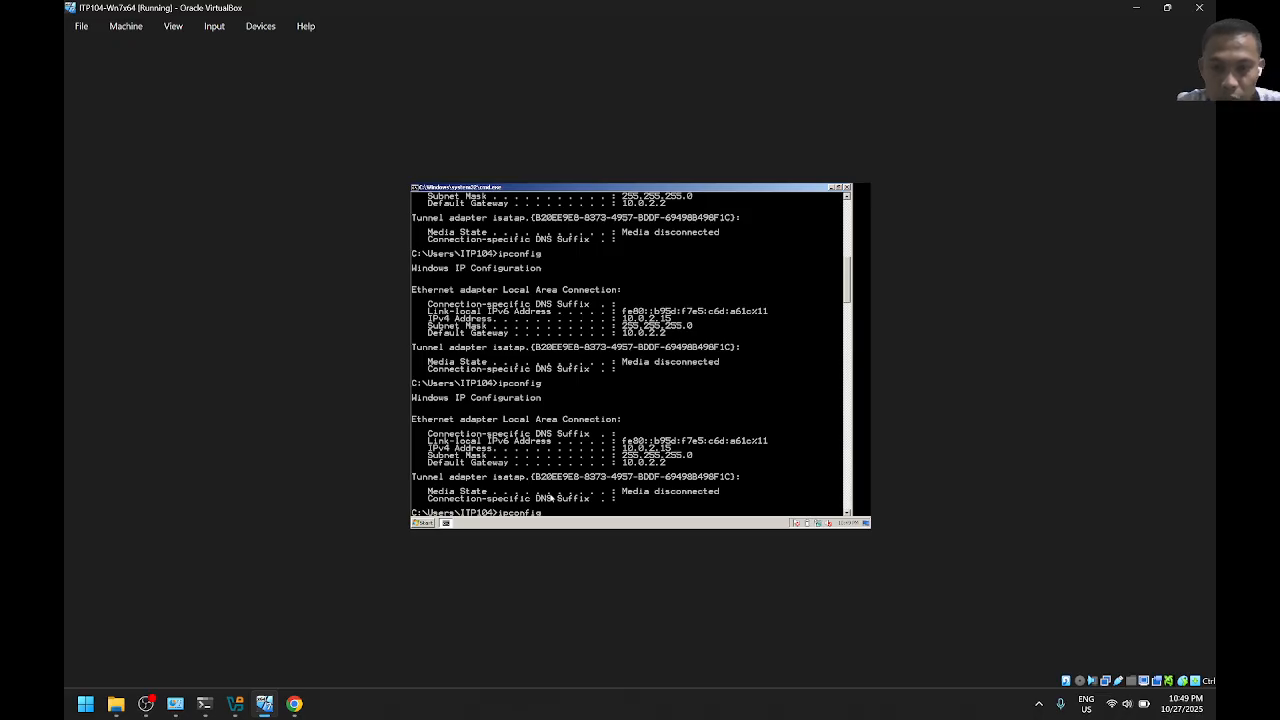
{"action": "scroll", "coordinate": [533, 441], "scroll_direction": "down", "scroll_amount": 4}
{"action": "key", "text": "BackSpace"}
{"action": "key", "text": "BackSpace"}
{"action": "key", "text": "BackSpace"}
{"action": "key", "text": "BackSpace"}
{"action": "key", "text": "BackSpace"}
{"action": "key", "text": "BackSpace"}
{"action": "key", "text": "BackSpace"}
{"action": "type", "text": "cls"}
{"action": "key", "text": "Return"}
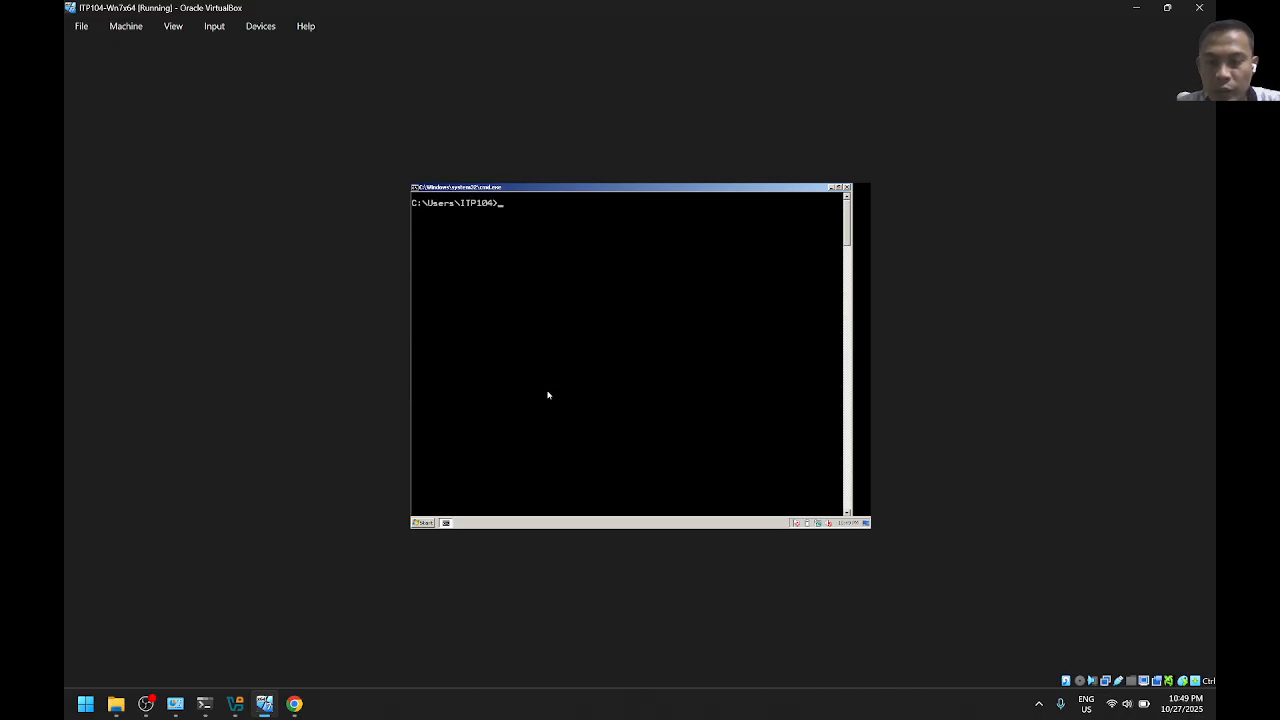
Release the guest's DHCP address by running ipconfig /release in the command prompt
{"action": "type", "text": "cls"}
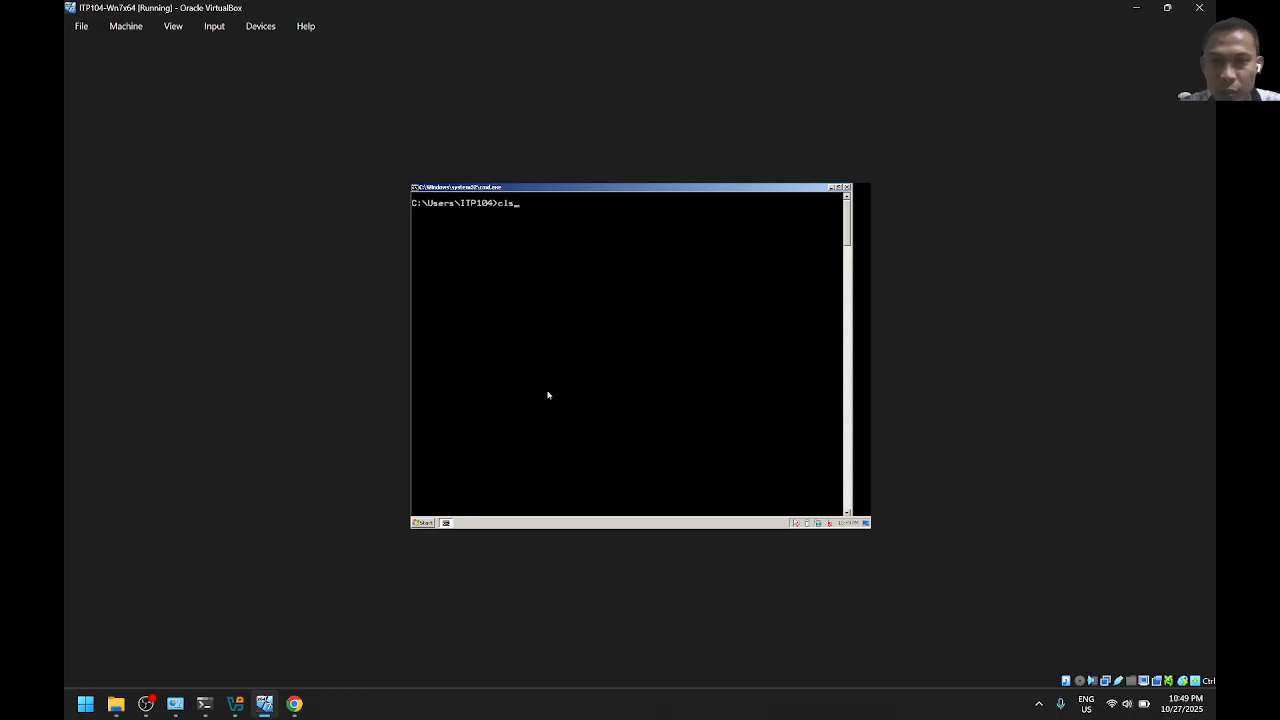
{"action": "key", "text": "Up"}
{"action": "key", "text": "Up"}
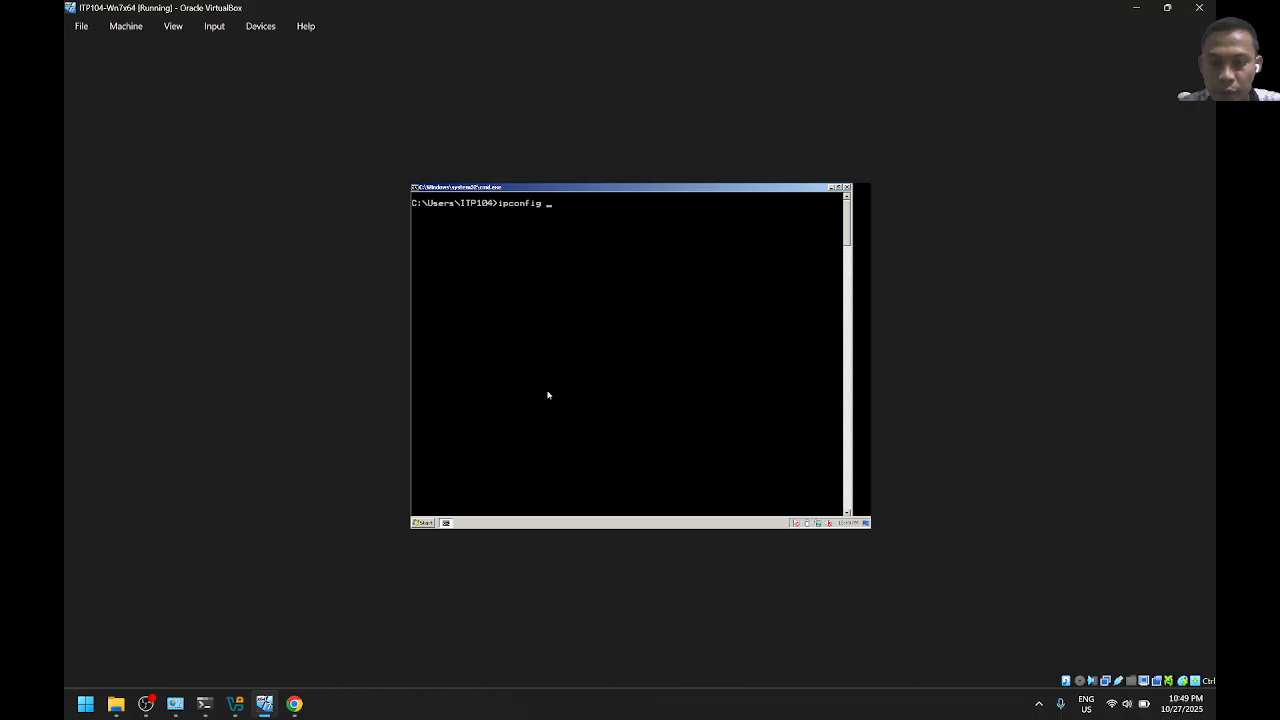
{"action": "type", "text": "/release"}
{"action": "key", "text": "Return"}
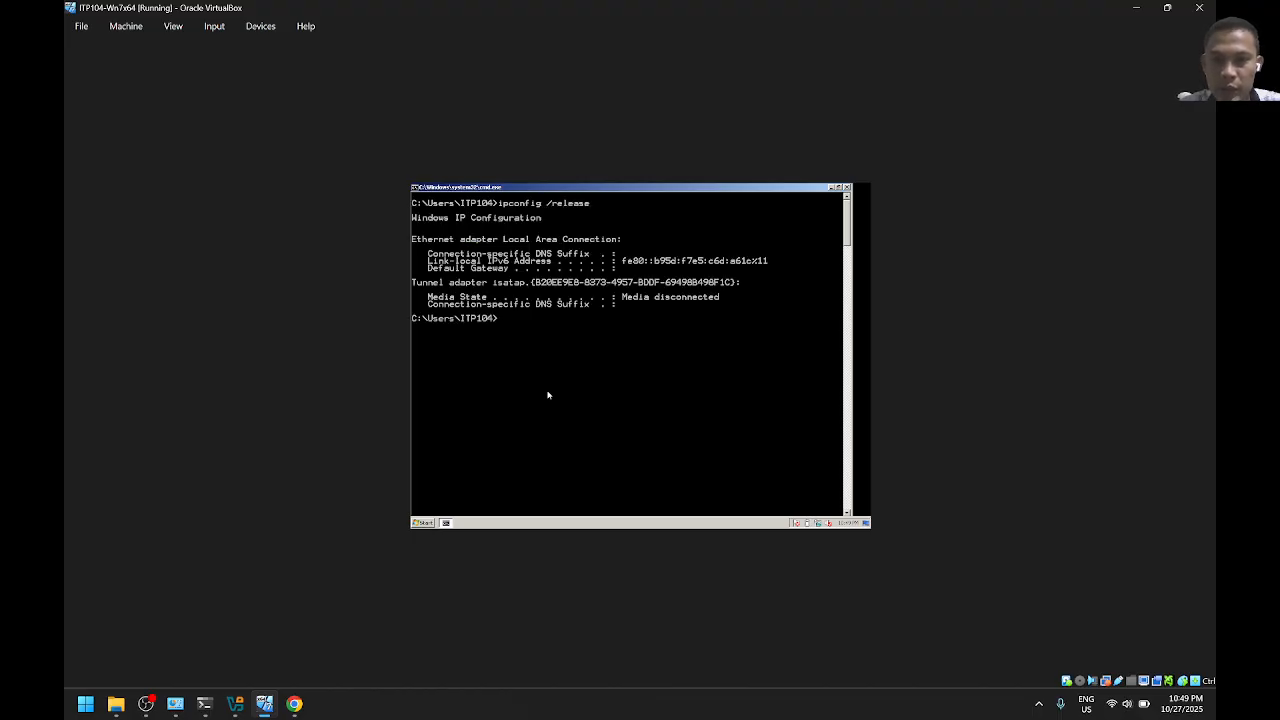
Request a new DHCP address for the guest by running ipconfig /renew
{"action": "key", "text": "Up"}
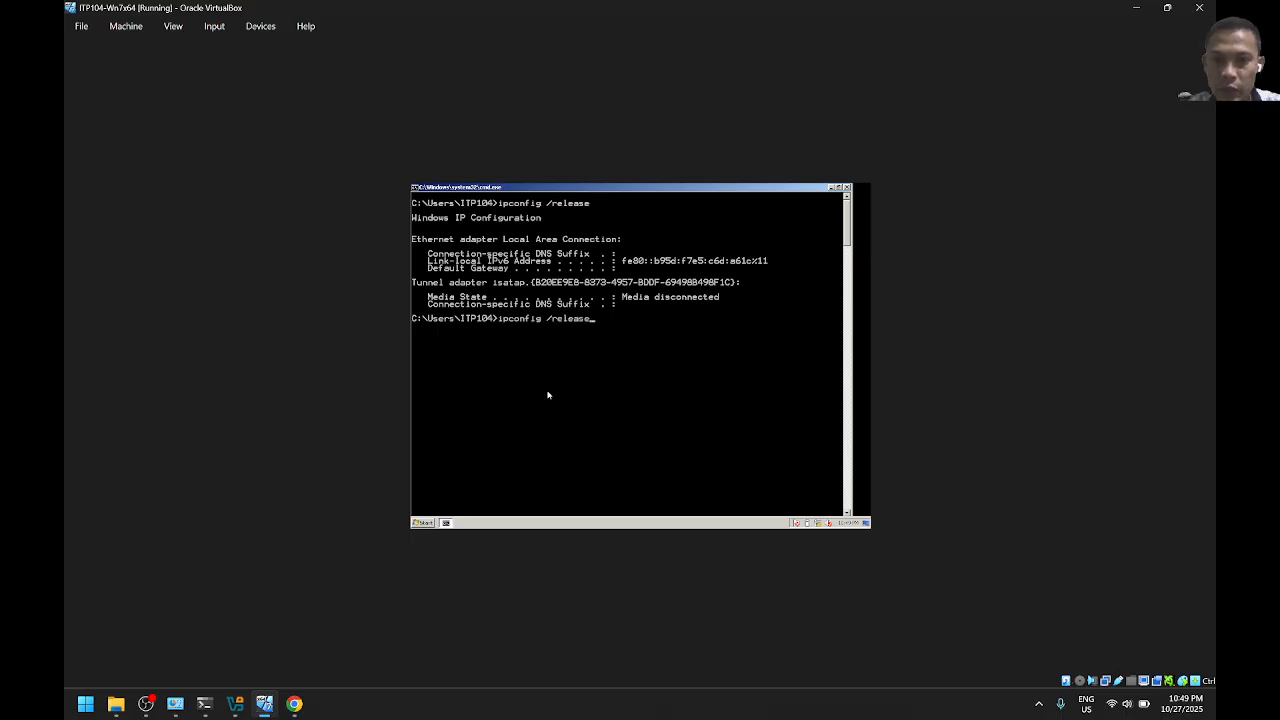
{"action": "key", "text": "BackSpace"}
{"action": "key", "text": "BackSpace"}
{"action": "key", "text": "BackSpace"}
{"action": "key", "text": "BackSpace"}
{"action": "key", "text": "BackSpace"}
{"action": "type", "text": "new"}
{"action": "key", "text": "Return"}
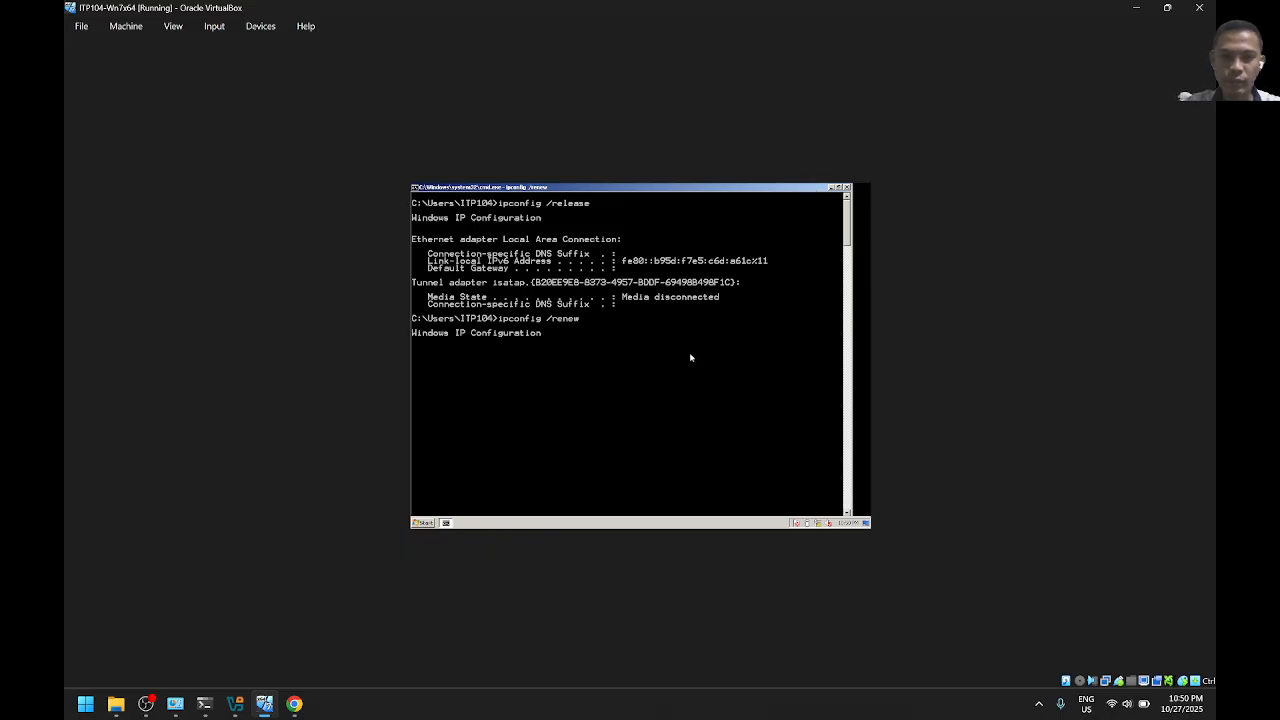
Minimize and restore the guest's command prompt, and try to interrupt the running ipconfig /renew command, returning from scale mode to the normal window
{"action": "left_click", "coordinate": [830, 187]}
{"action": "left_click", "coordinate": [448, 523]}
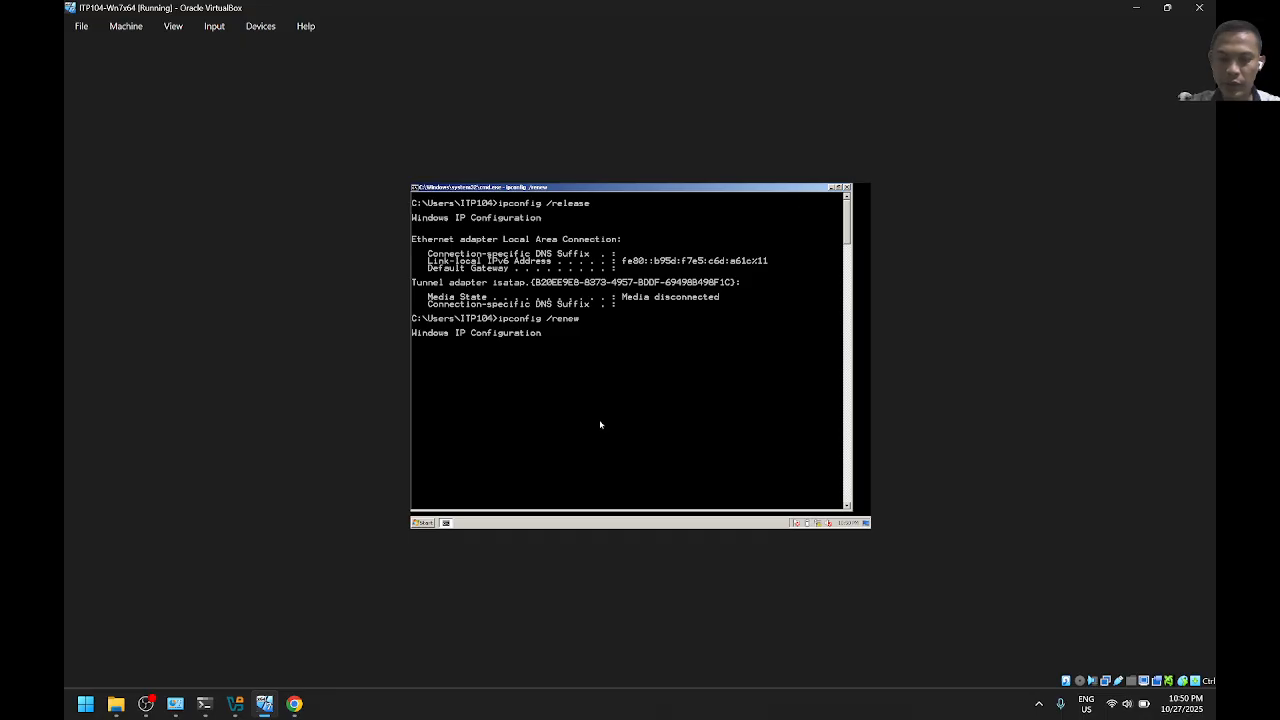
{"action": "key", "text": "ctrl+c"}
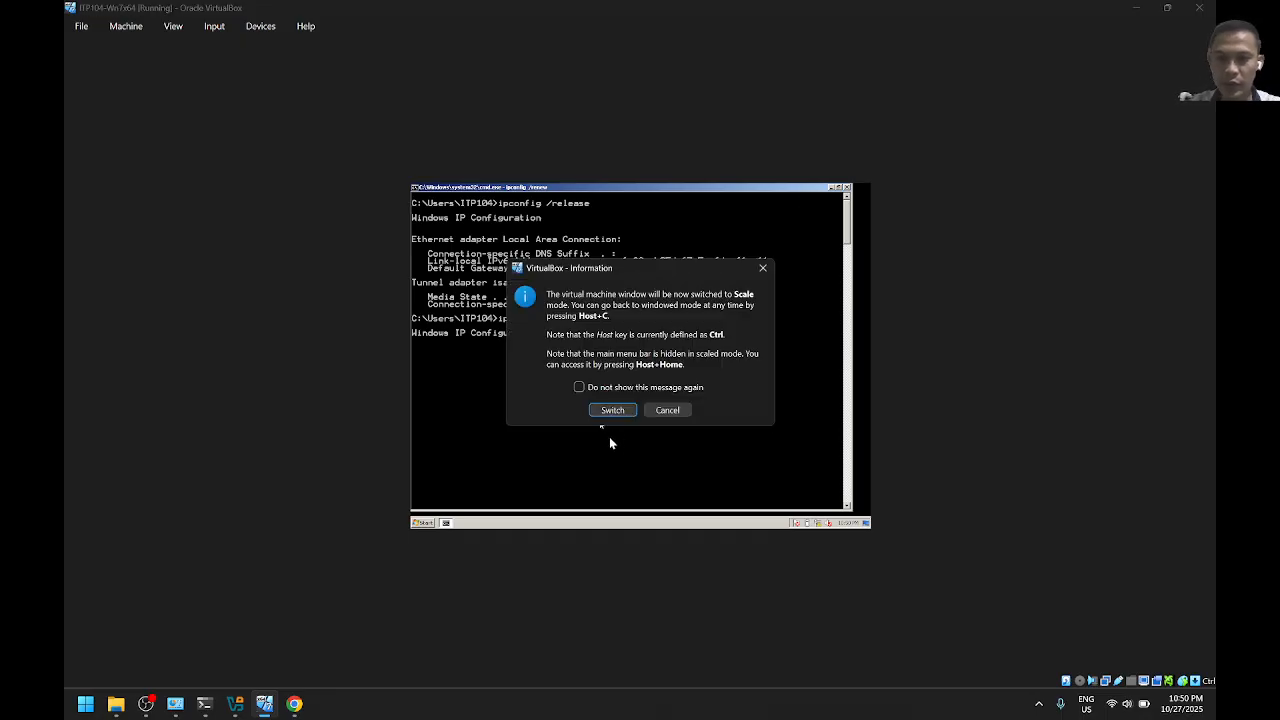
{"action": "left_click", "coordinate": [662, 410]}
{"action": "right_click", "coordinate": [586, 416]}
{"action": "left_click", "coordinate": [513, 418]}
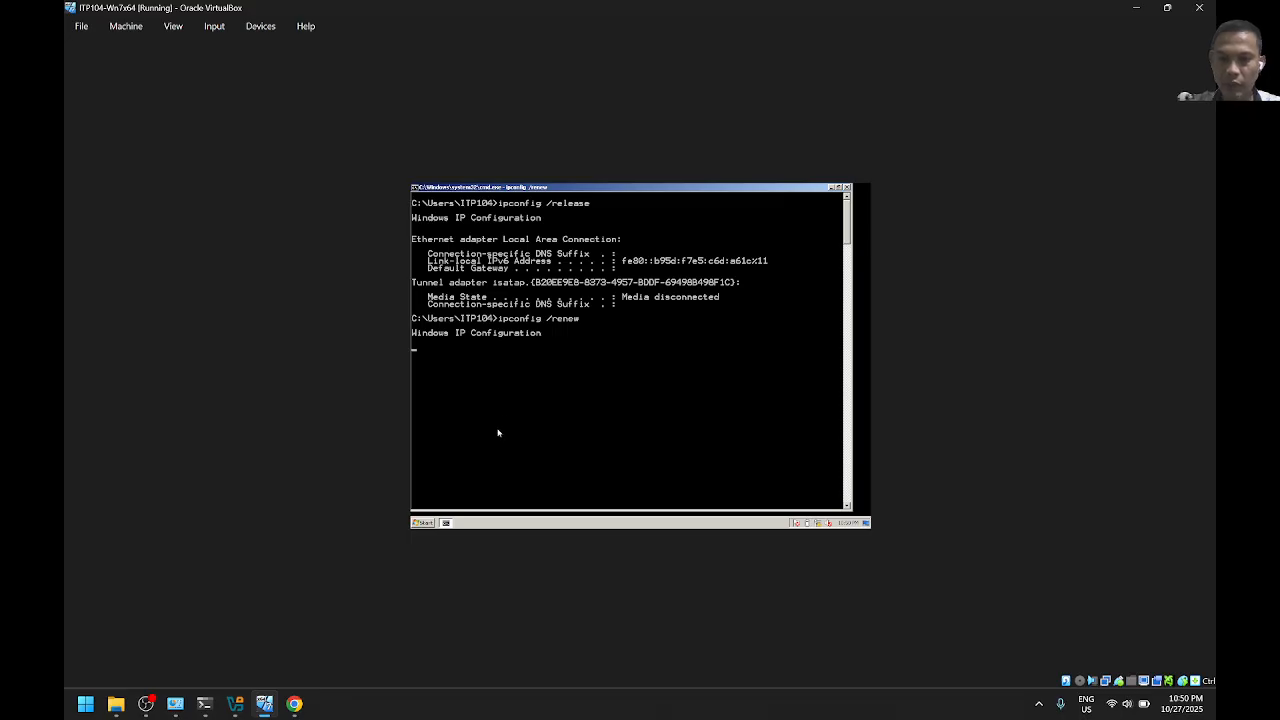
{"action": "key", "text": "ctrl+c"}
{"action": "left_click", "coordinate": [605, 410]}
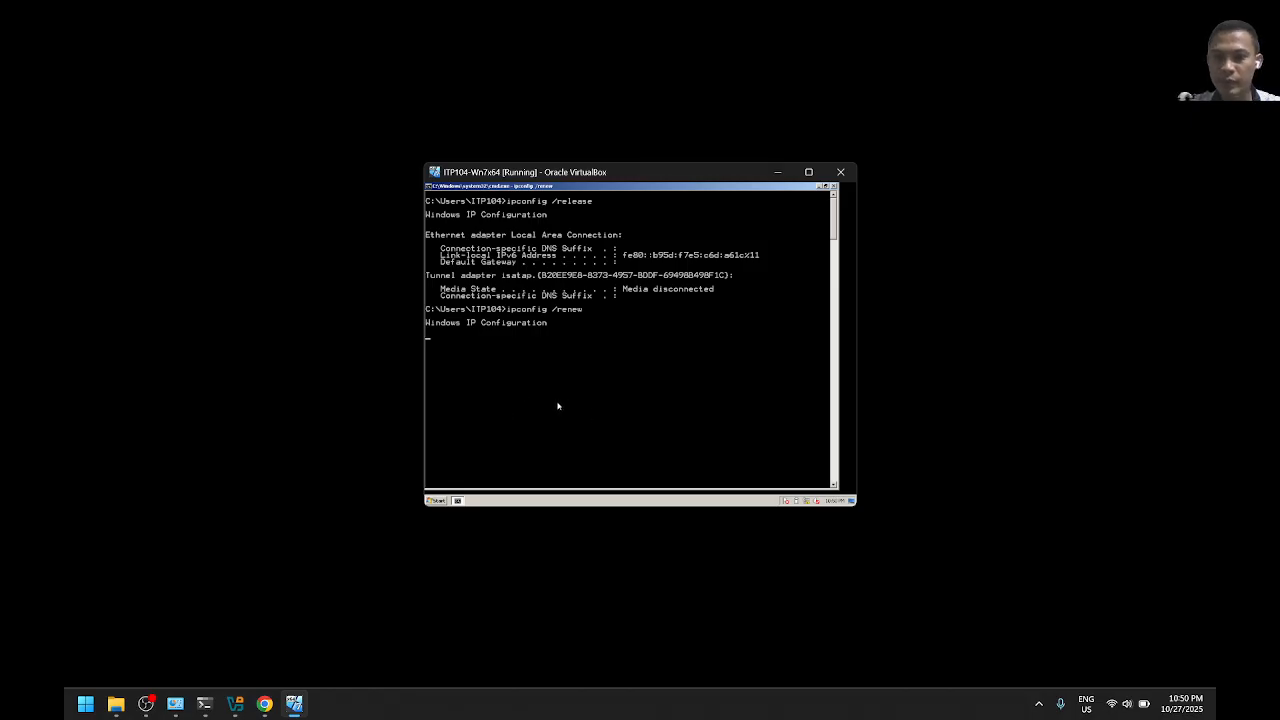
{"action": "key", "text": "ctrl+c"}
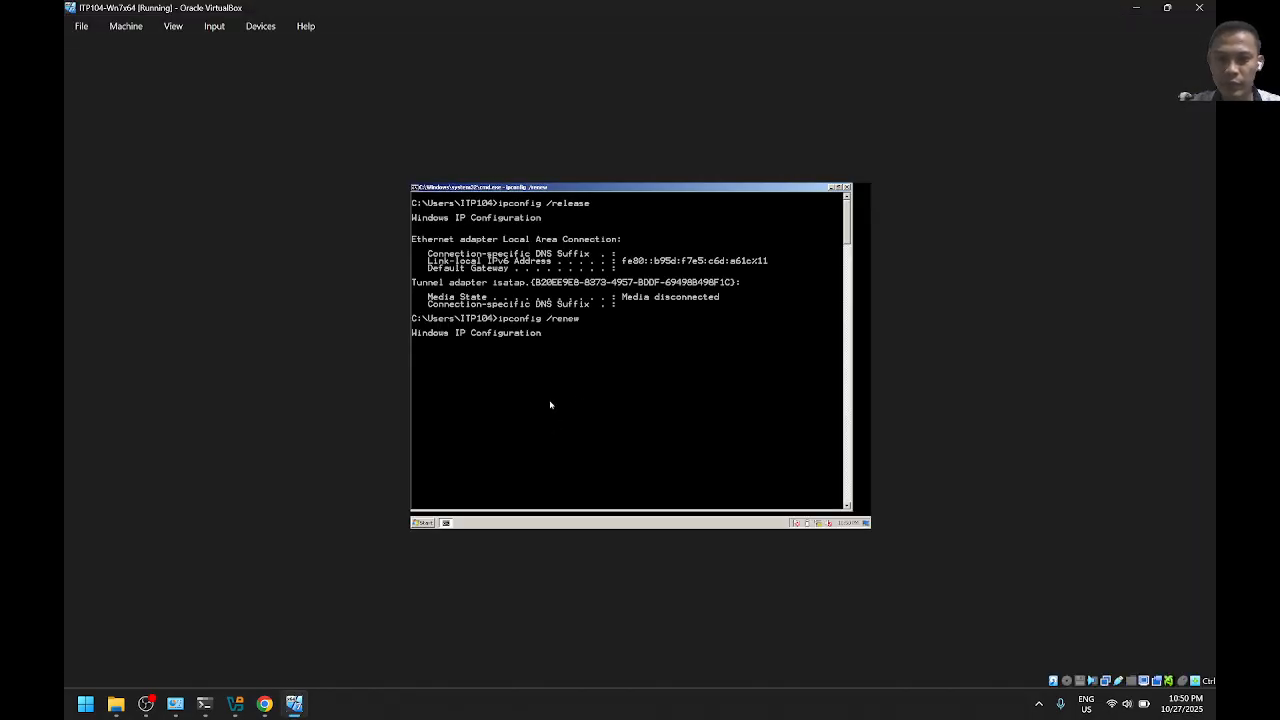
Set the virtual machine's Host Key Combo to Alt in the keyboard settings and try switching to scale mode with it
{"action": "left_click", "coordinate": [222, 30]}
{"action": "mouse_move", "coordinate": [240, 48]}
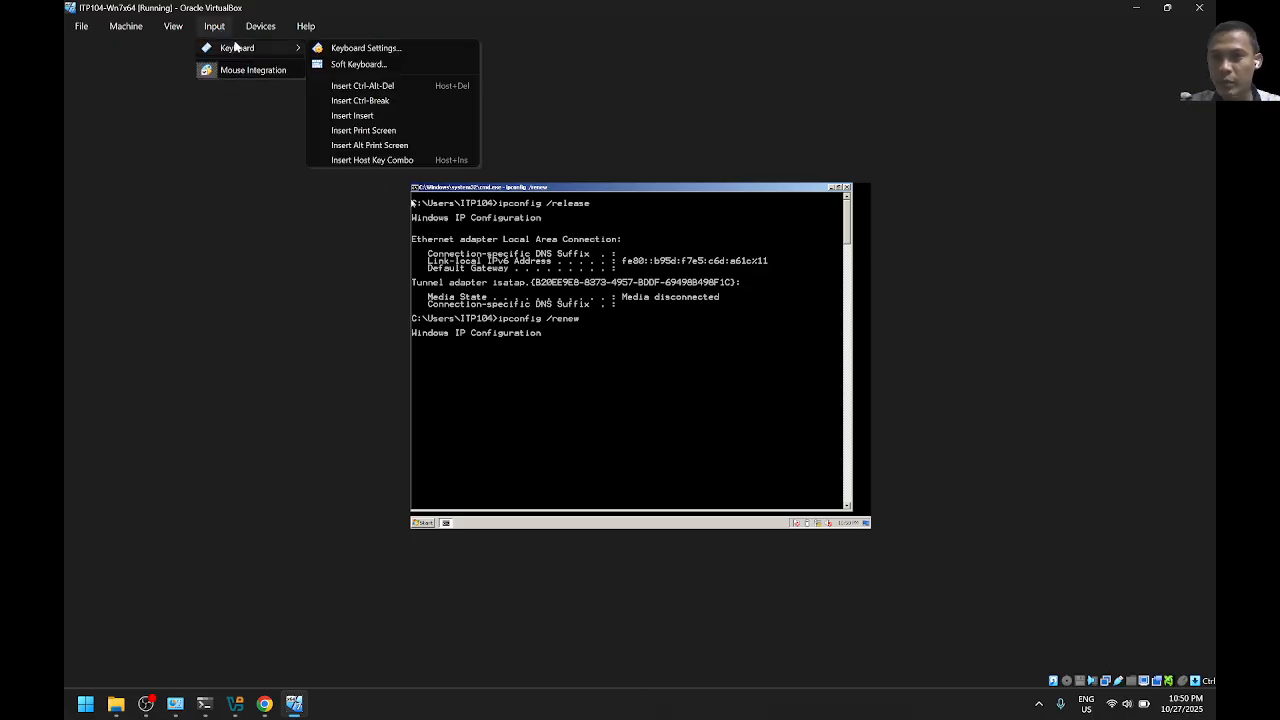
{"action": "left_click", "coordinate": [365, 52]}
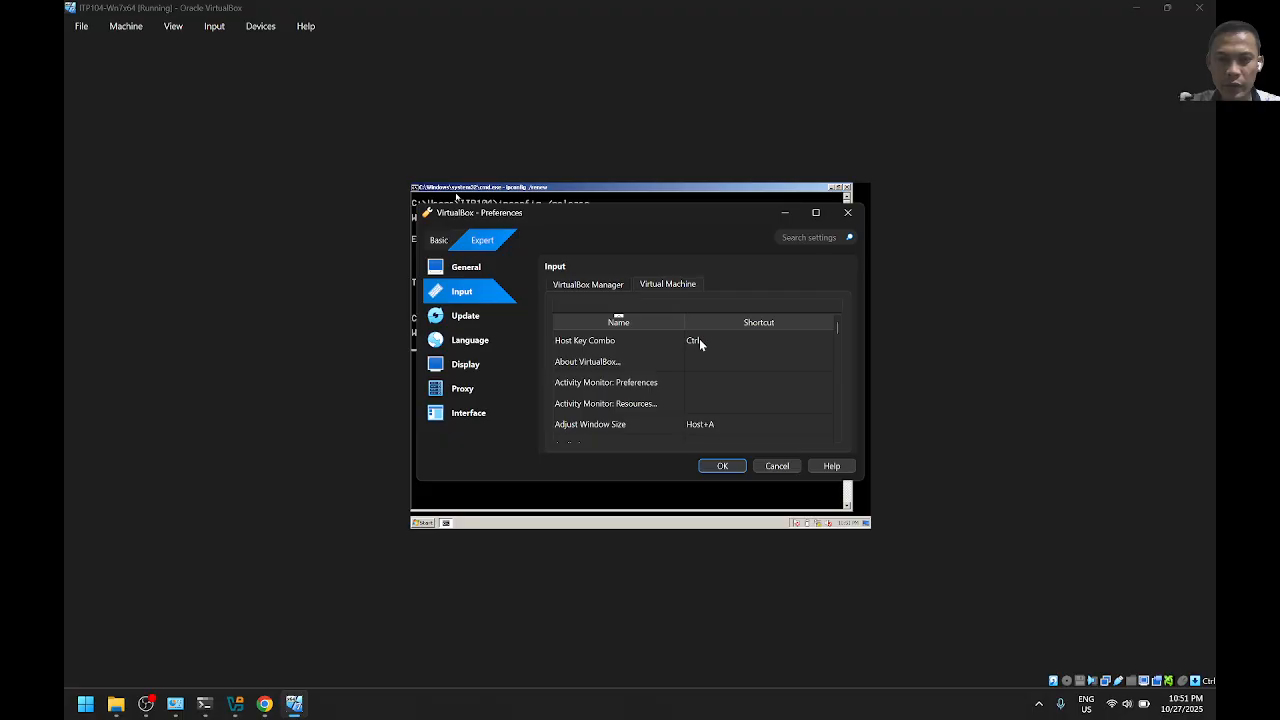
{"action": "double_click", "coordinate": [699, 341]}
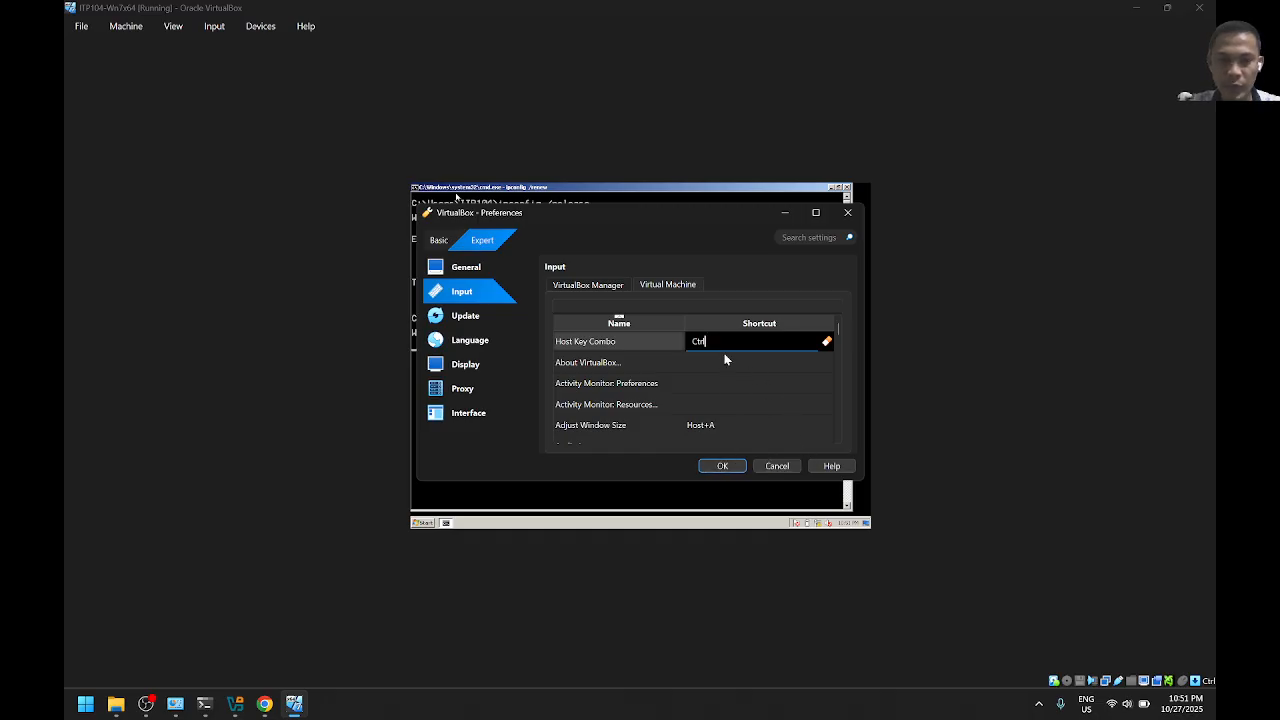
{"action": "key", "text": "alt"}
{"action": "left_click", "coordinate": [733, 467]}
{"action": "key", "text": "alt+c"}
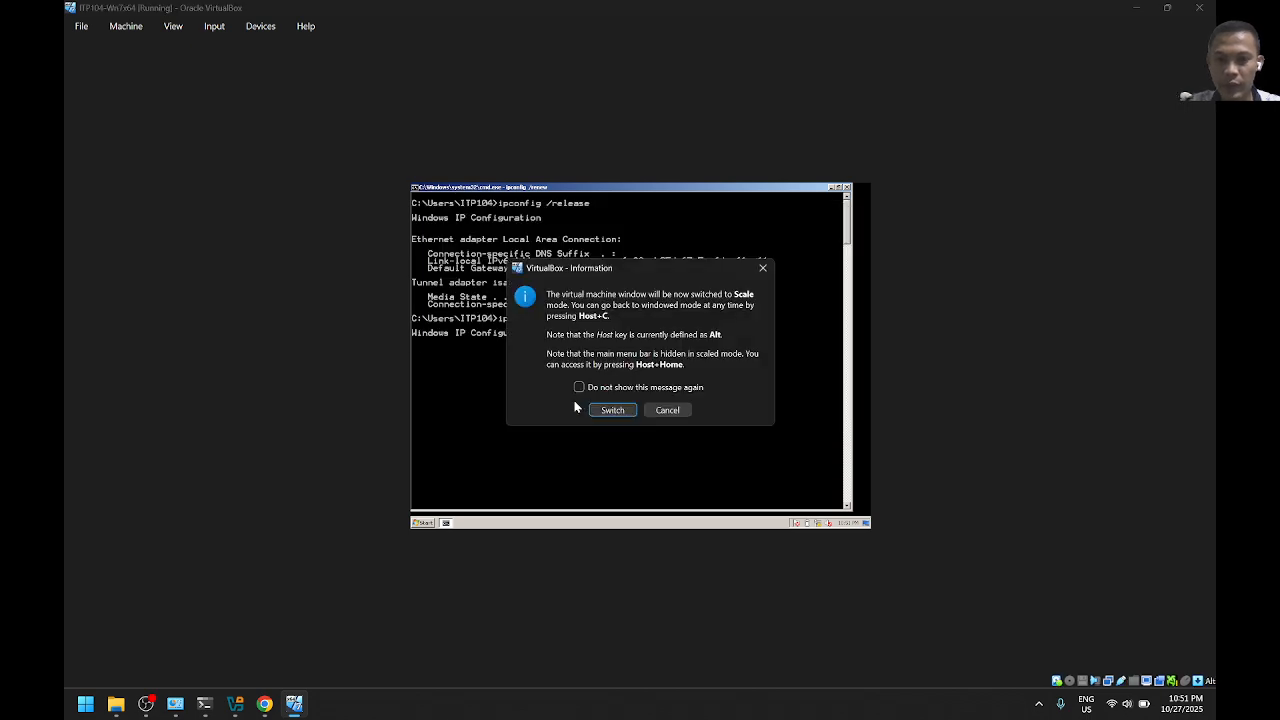
{"action": "left_click", "coordinate": [612, 409]}
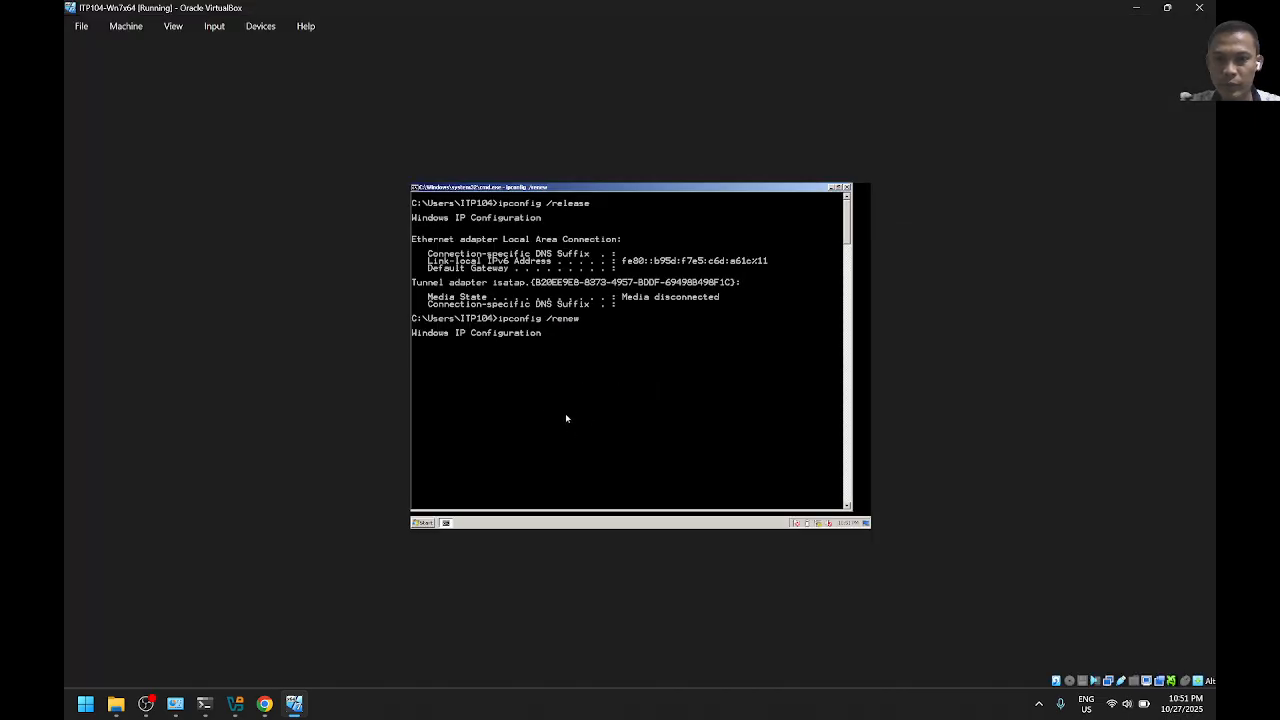
Set the virtual machine's Host Key Combo to Ctrl in the keyboard settings and save the preferences
{"action": "left_click", "coordinate": [218, 30]}
{"action": "mouse_move", "coordinate": [237, 48]}
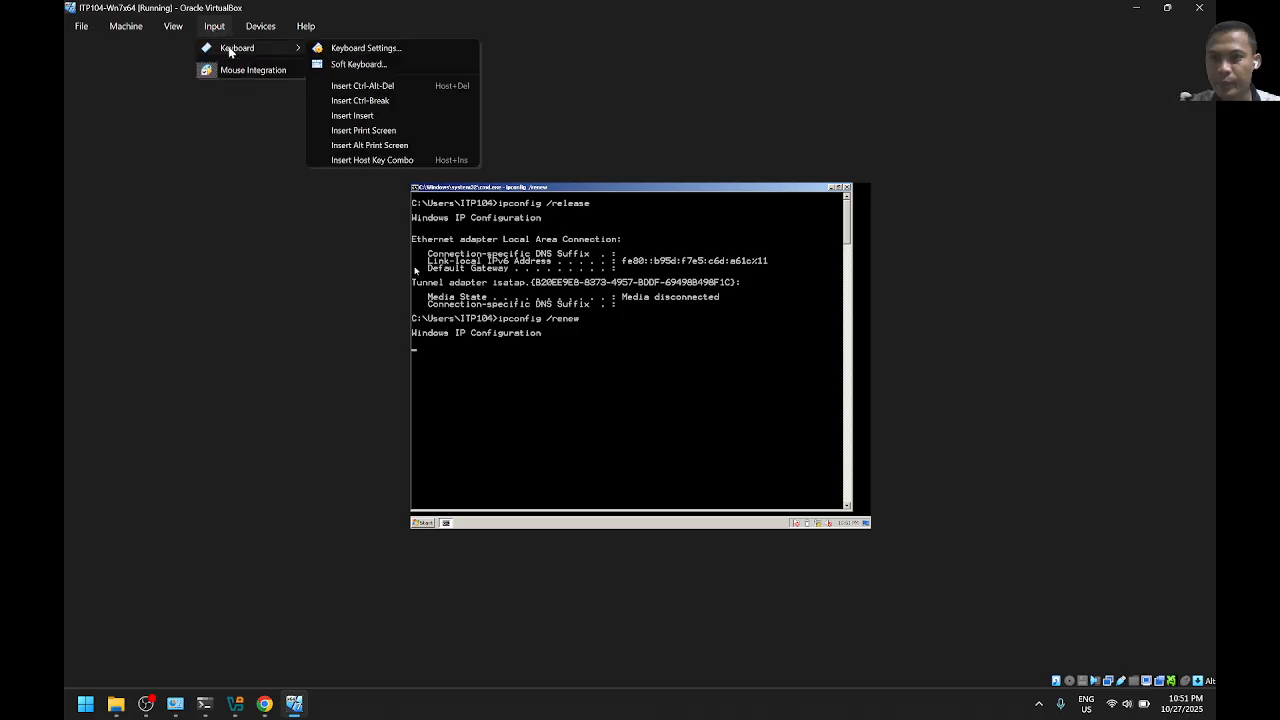
{"action": "left_click", "coordinate": [358, 48]}
{"action": "double_click", "coordinate": [700, 342]}
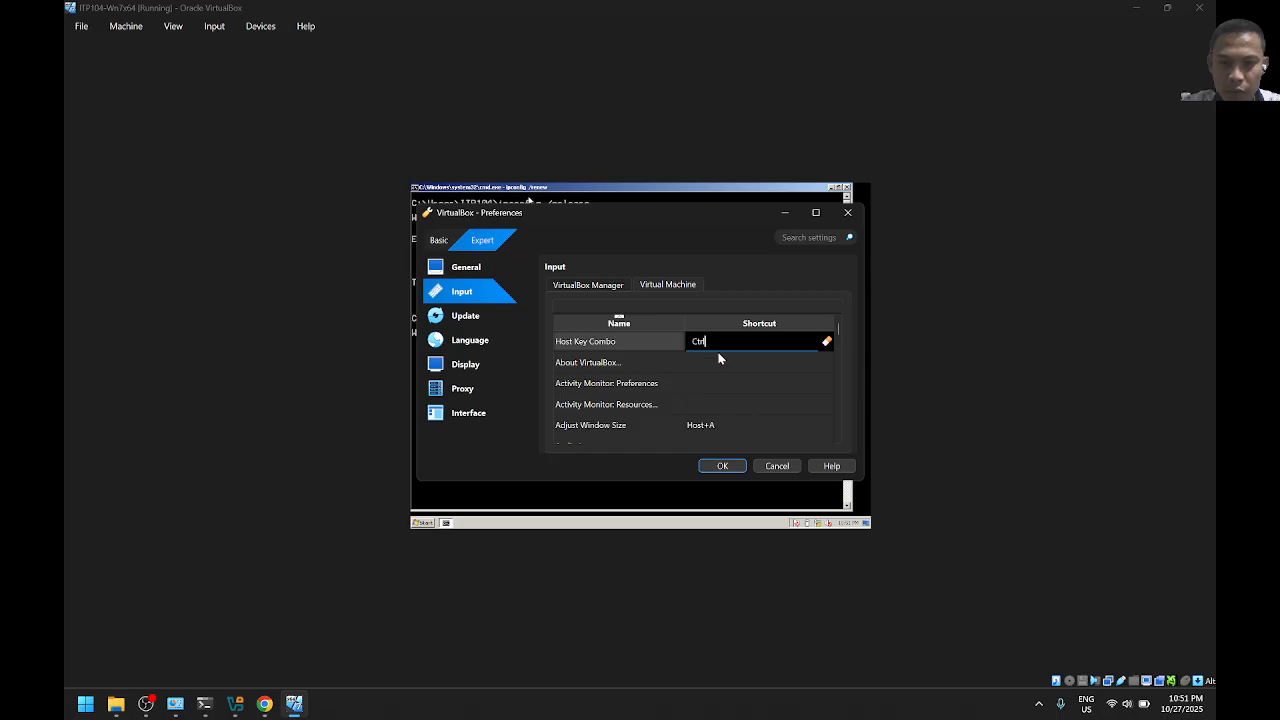
{"action": "scroll", "coordinate": [740, 376], "scroll_direction": "down", "scroll_amount": 6}
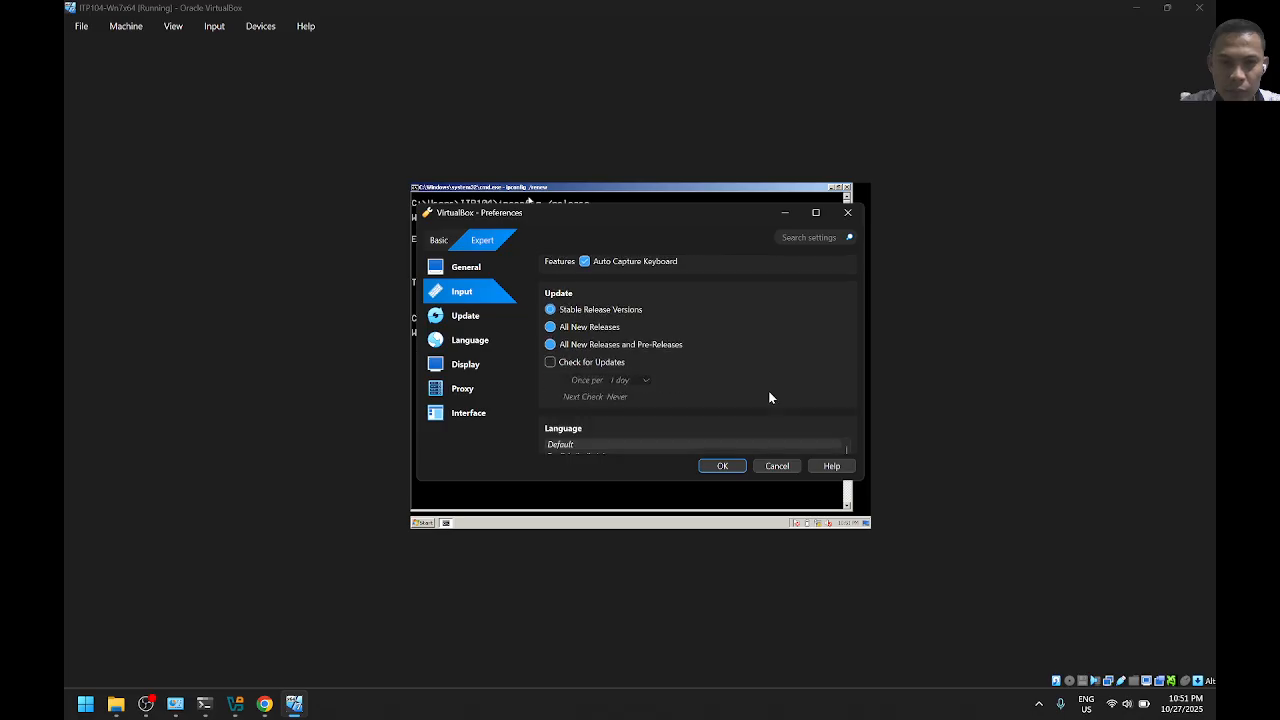
{"action": "scroll", "coordinate": [778, 396], "scroll_direction": "up", "scroll_amount": 7}
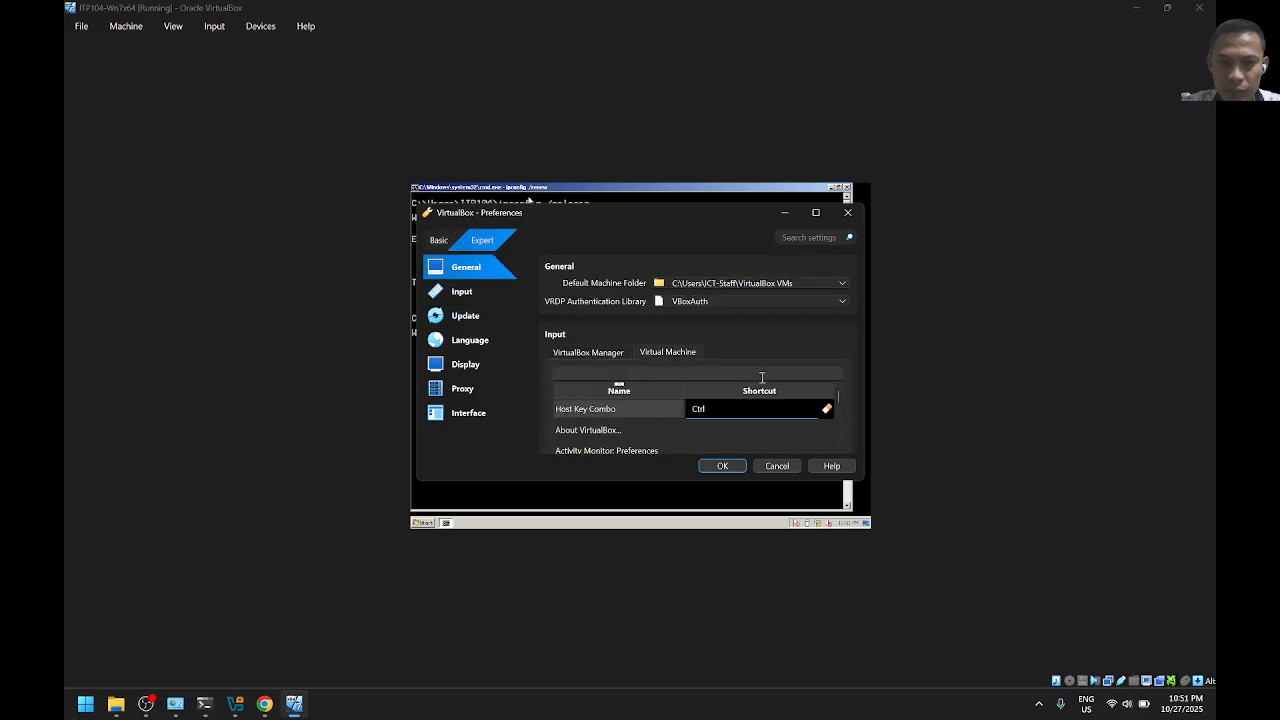
{"action": "left_click", "coordinate": [726, 467]}
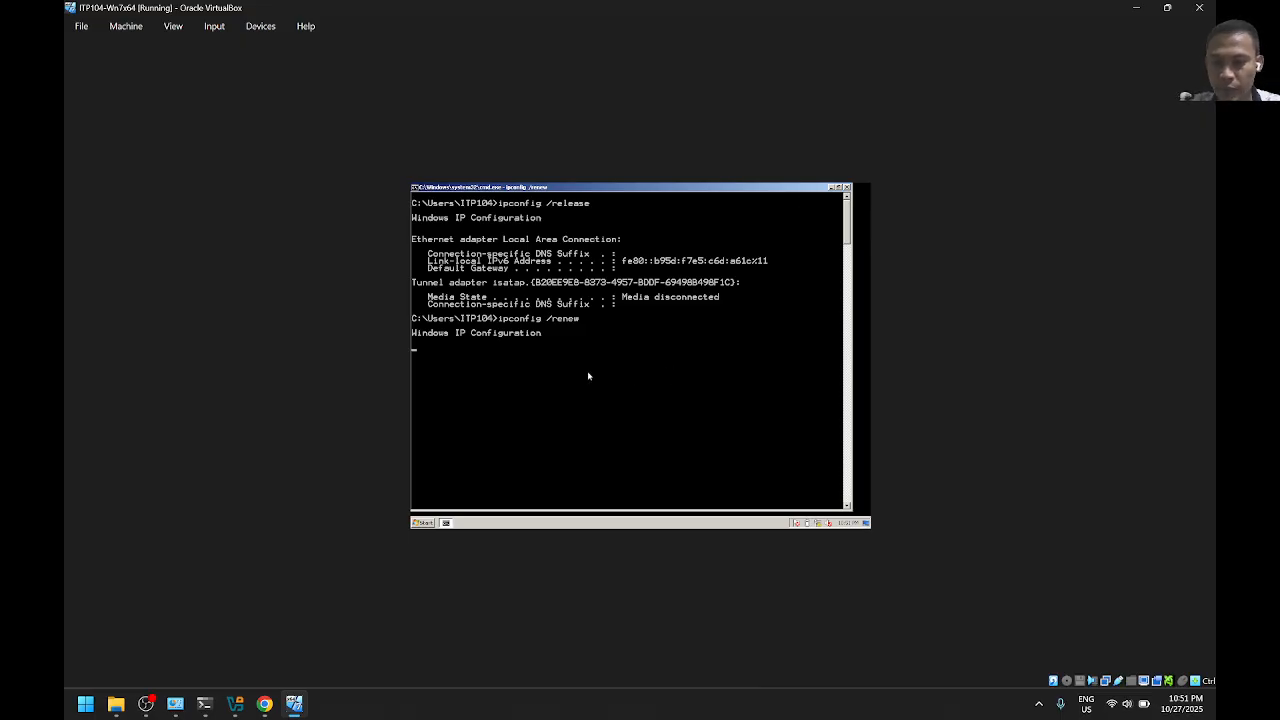
Set the virtual machine's Host Key Combo to Right Alt in the keyboard settings and save the preferences
{"action": "left_click", "coordinate": [212, 27]}
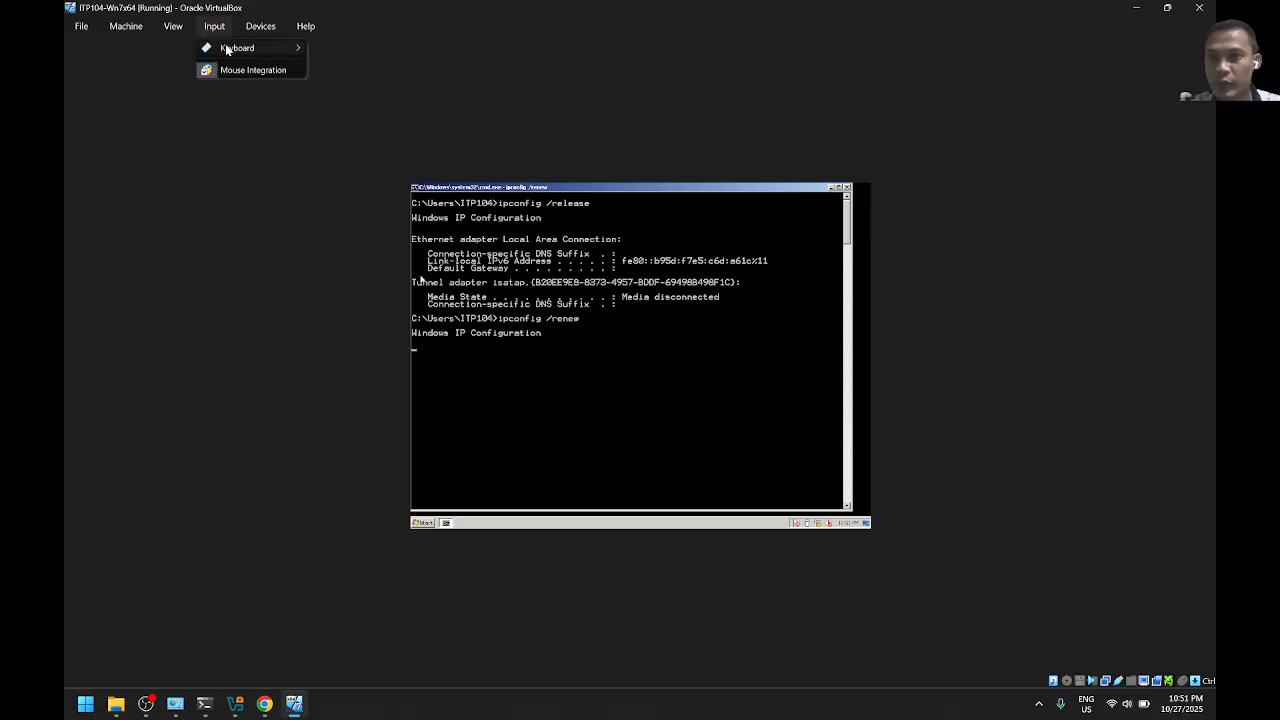
{"action": "mouse_move", "coordinate": [222, 49]}
{"action": "left_click", "coordinate": [365, 48]}
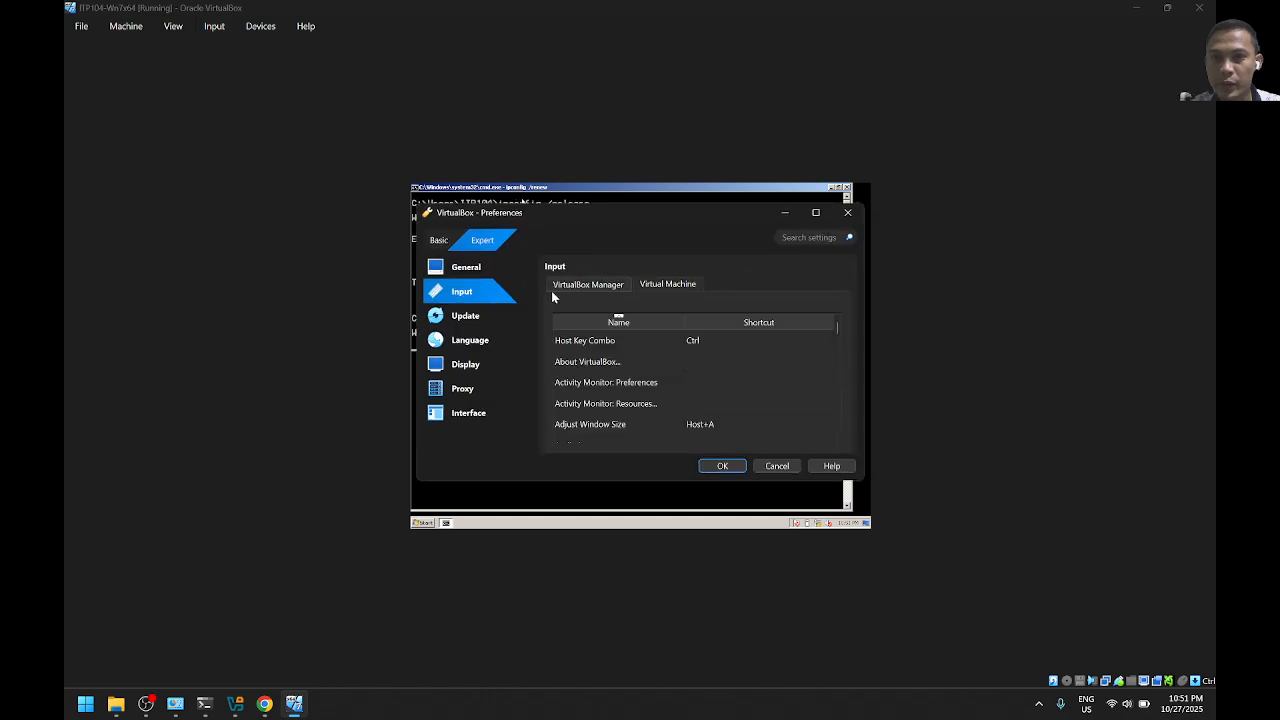
{"action": "double_click", "coordinate": [731, 345]}
{"action": "key", "text": "Alt_R"}
{"action": "left_click", "coordinate": [736, 466]}
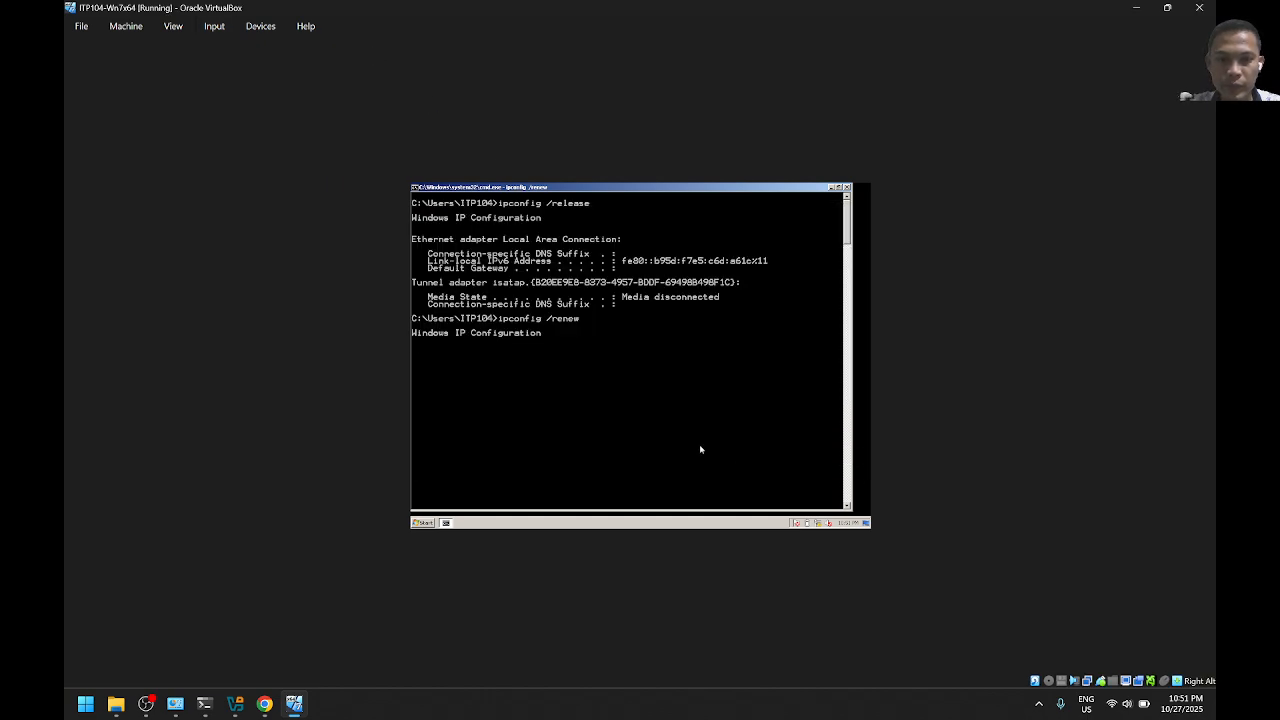
Switch the virtual machine to scale mode and back to windowed mode using the host key, and remove the stray character from the prompt
{"action": "key", "text": "Alt_R+c"}
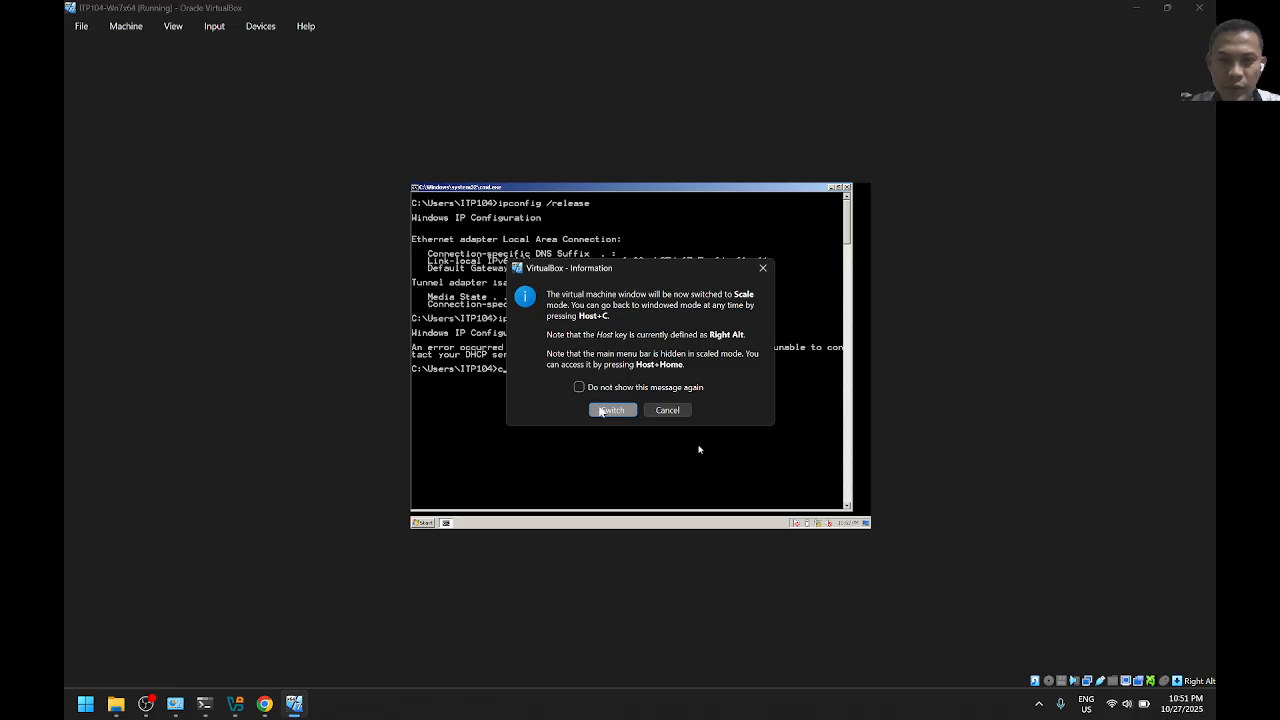
{"action": "left_click", "coordinate": [610, 410]}
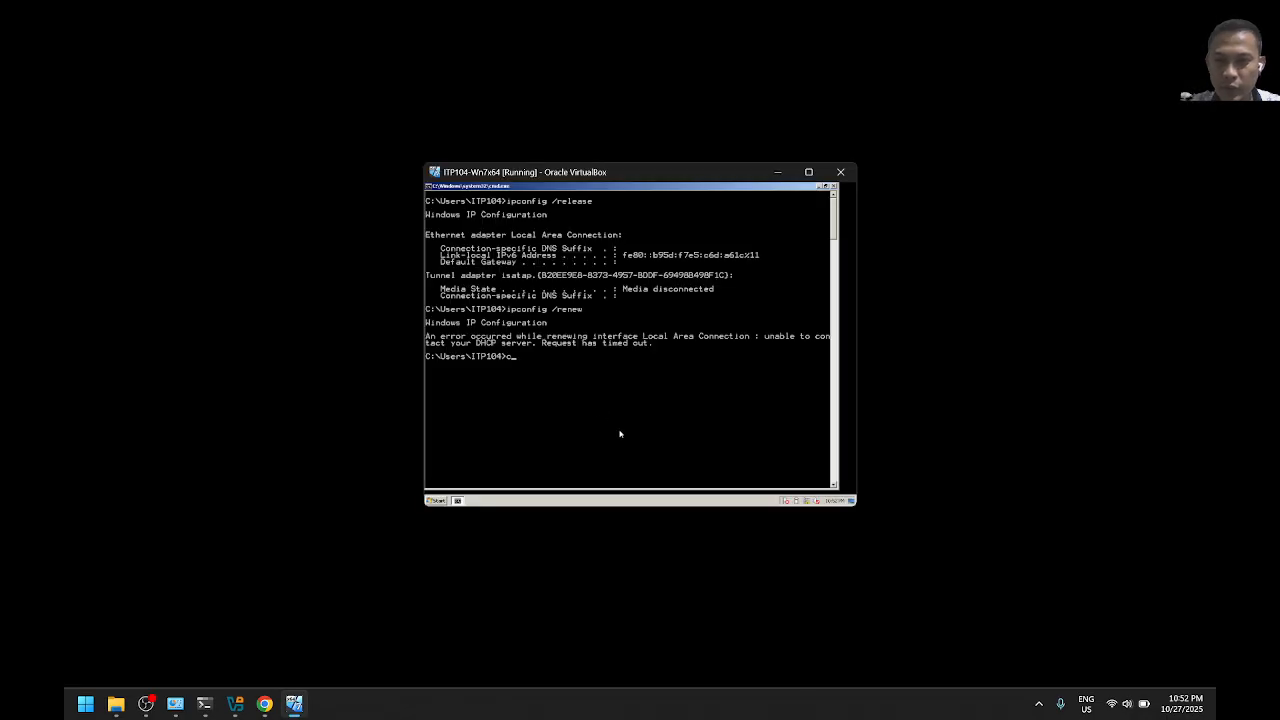
{"action": "key", "text": "alt+c"}
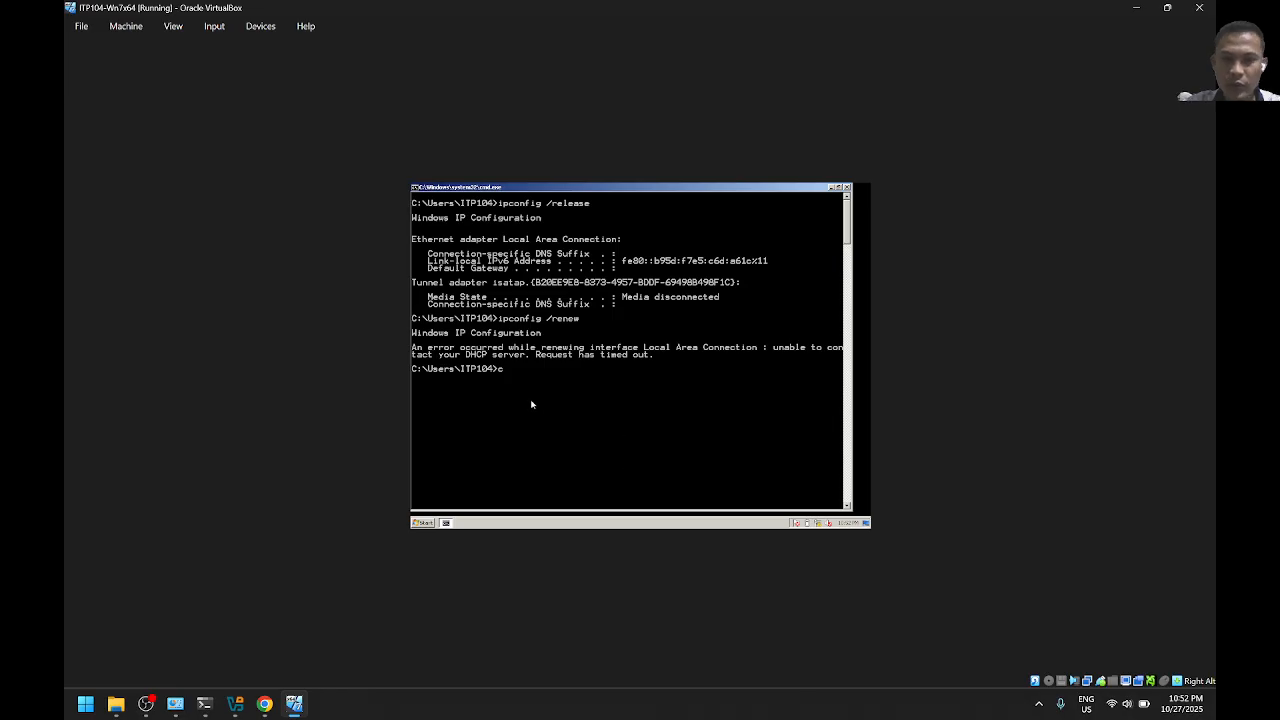
{"action": "key", "text": "BackSpace"}
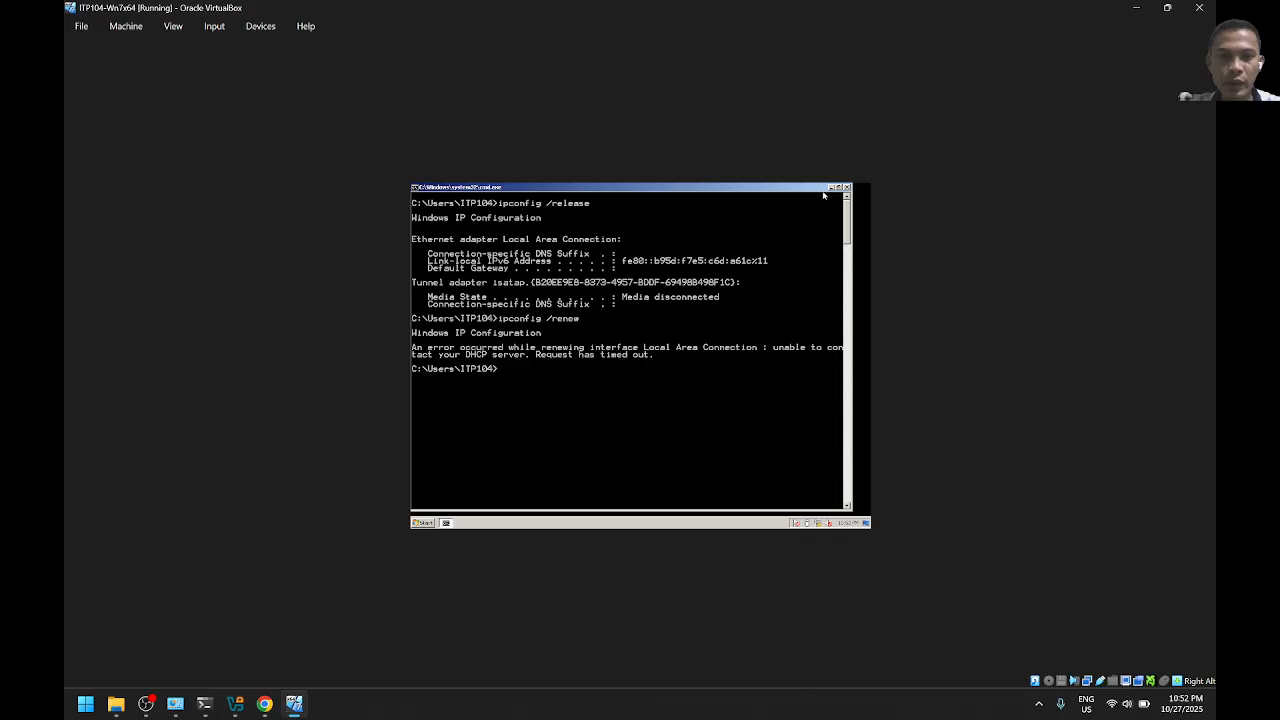
Minimize and restore the guest's command prompt, and run ipconfig to list its IP configuration
{"action": "left_click", "coordinate": [831, 188]}
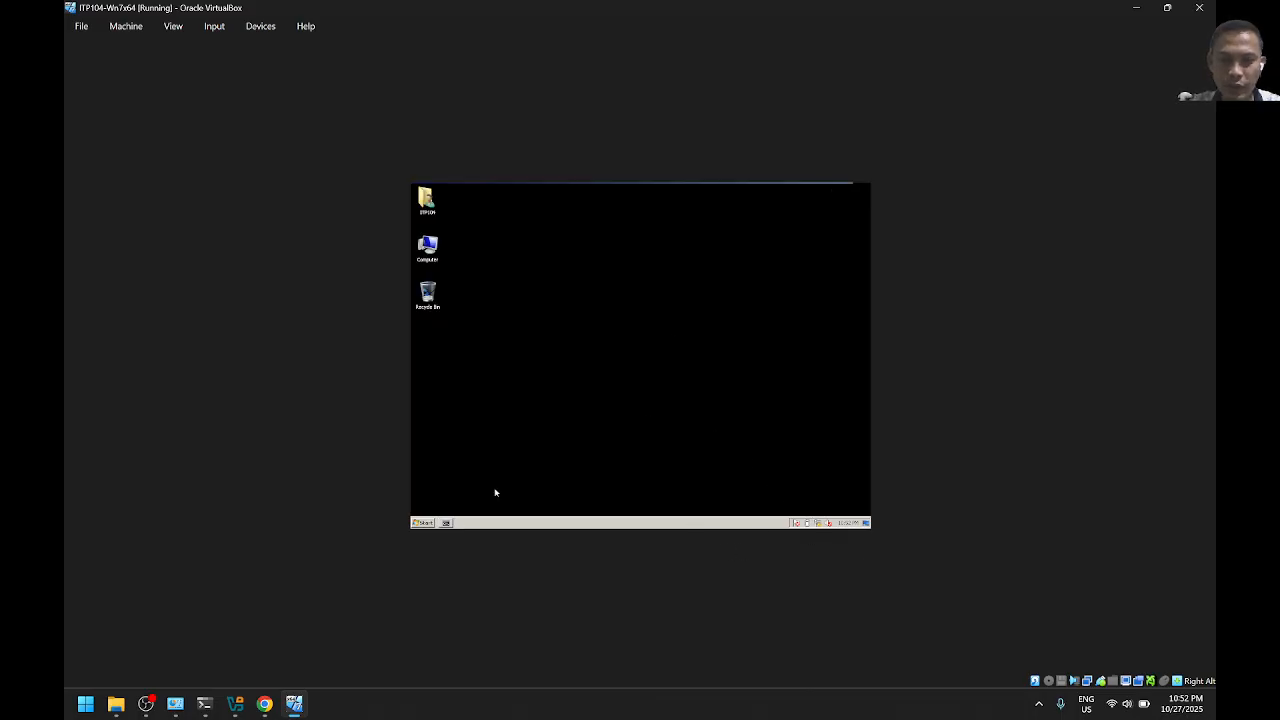
{"action": "left_click", "coordinate": [457, 523]}
{"action": "key", "text": "Up"}
{"action": "key", "text": "BackSpace"}
{"action": "key", "text": "BackSpace"}
{"action": "key", "text": "BackSpace"}
{"action": "key", "text": "BackSpace"}
{"action": "key", "text": "BackSpace"}
{"action": "key", "text": "BackSpace"}
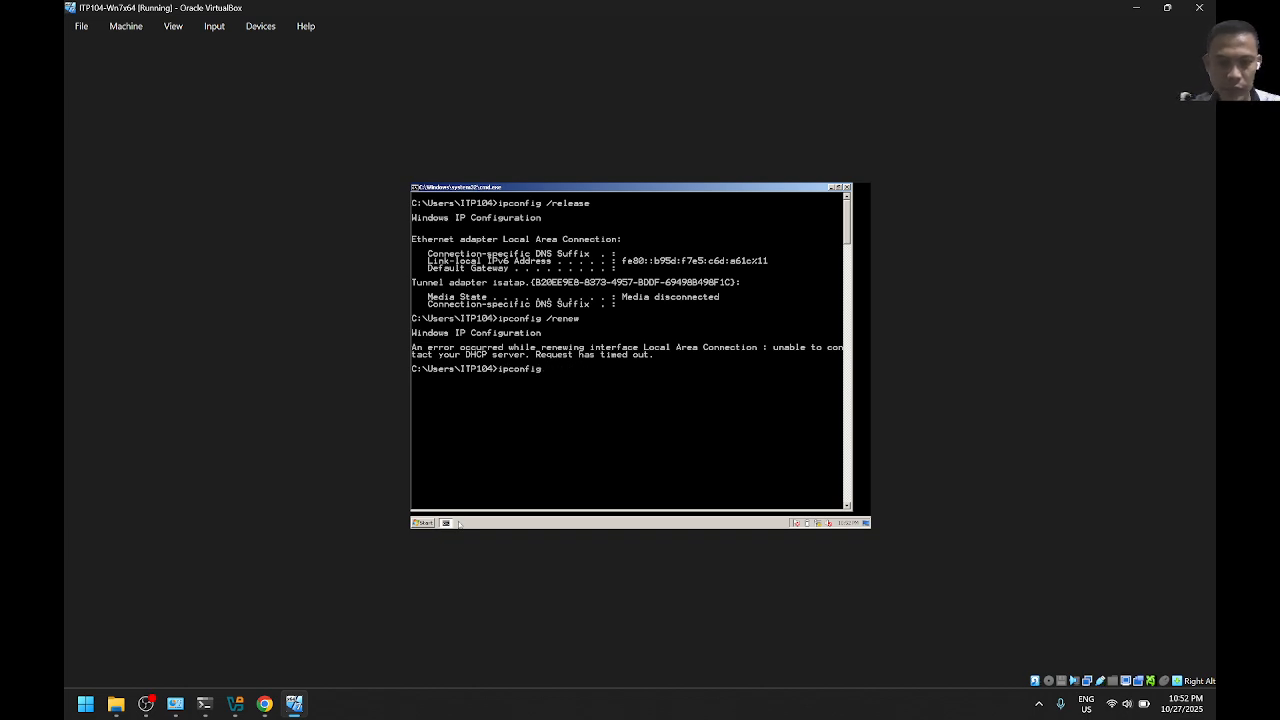
{"action": "key", "text": "Return"}
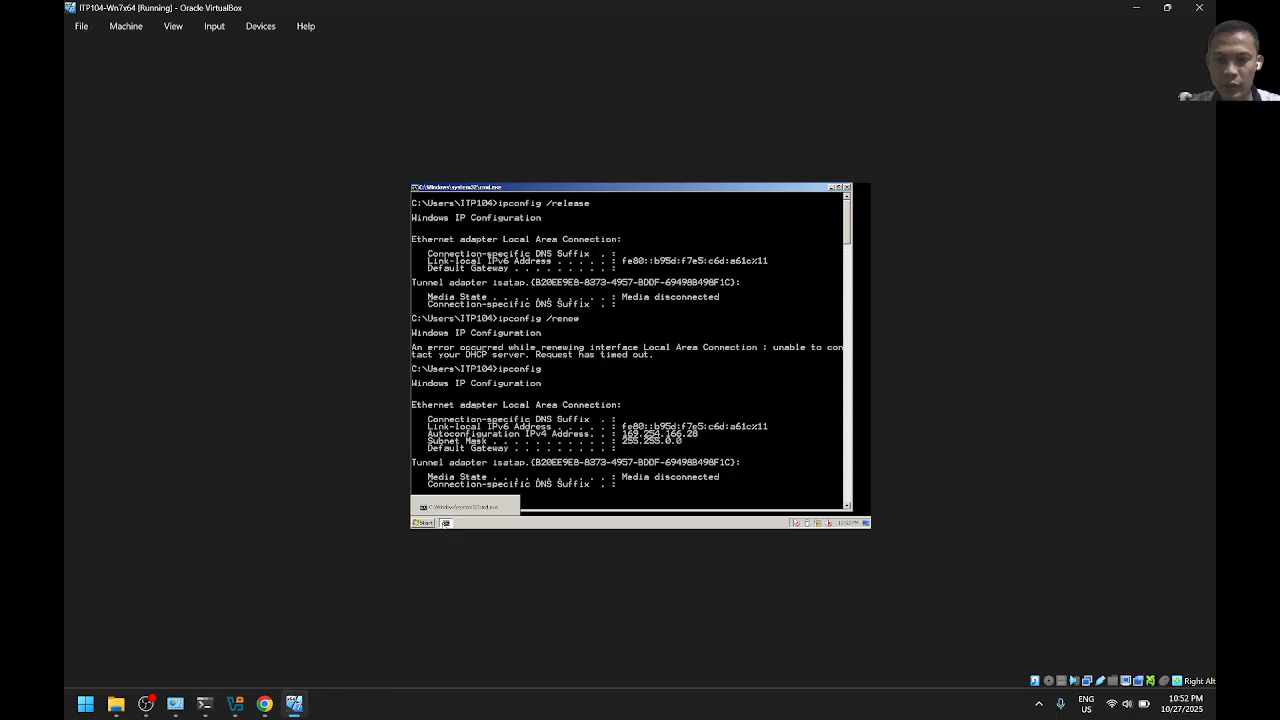
Minimize the guest's command prompt, and open and close its Network and Sharing Center
{"action": "left_click", "coordinate": [446, 522]}
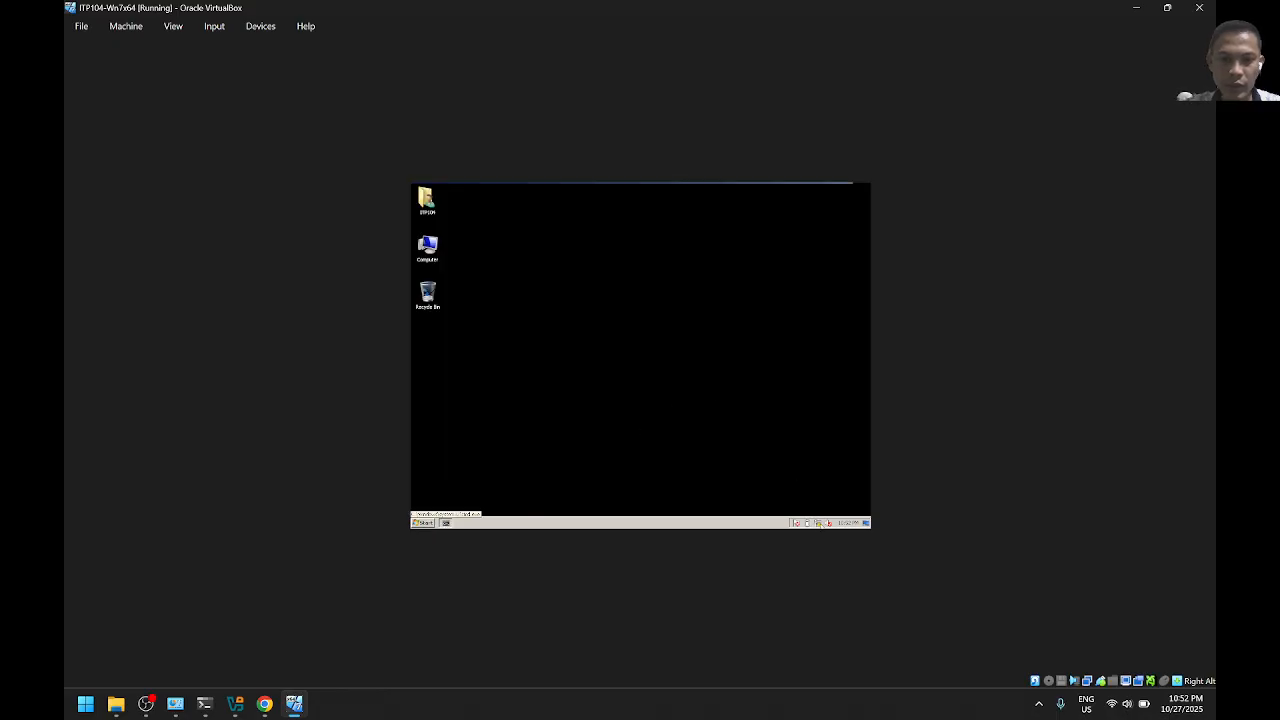
{"action": "right_click", "coordinate": [817, 523]}
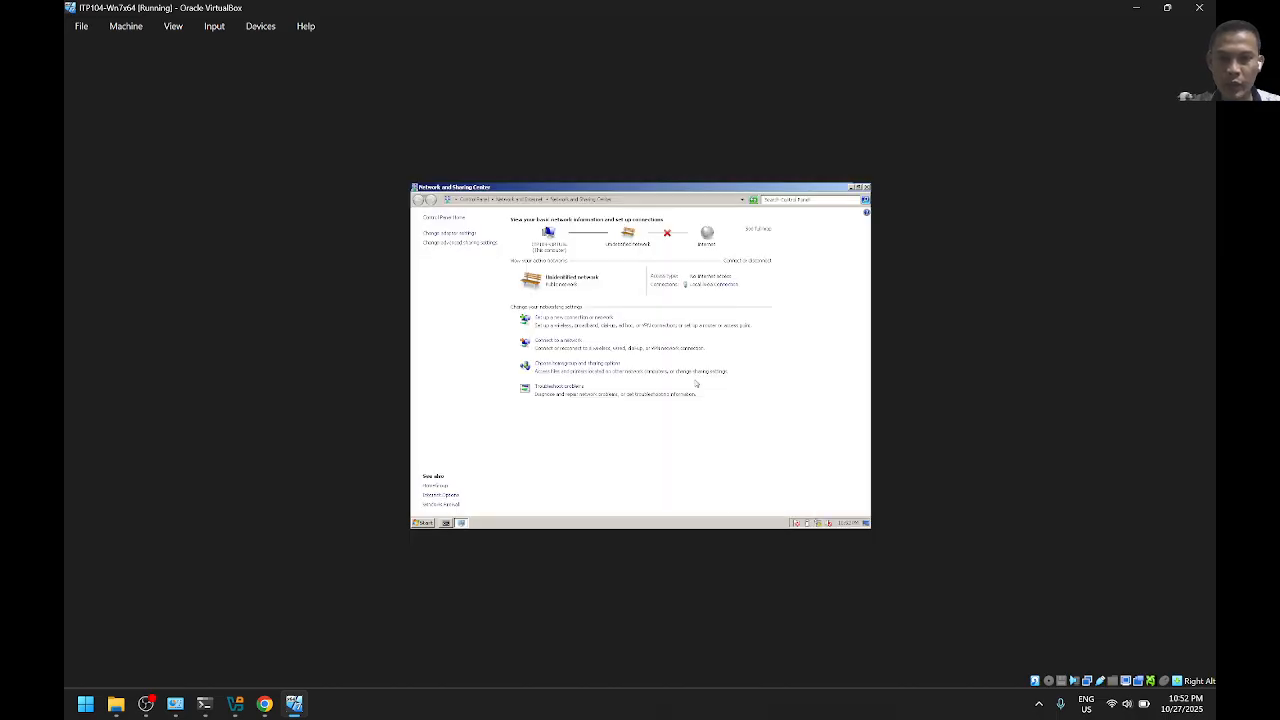
{"action": "left_click", "coordinate": [866, 187]}
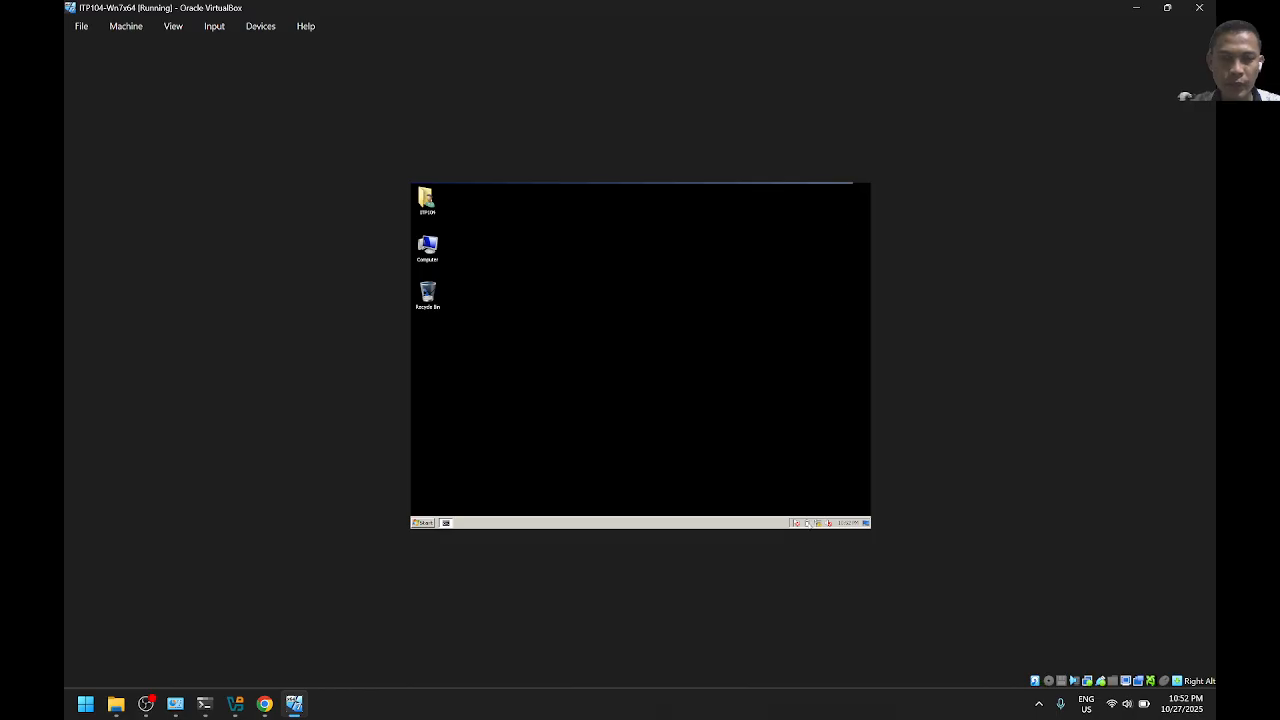
Open the properties of the guest's Local Area Connection from the adapter settings in Network and Sharing Center
{"action": "mouse_move", "coordinate": [818, 524]}
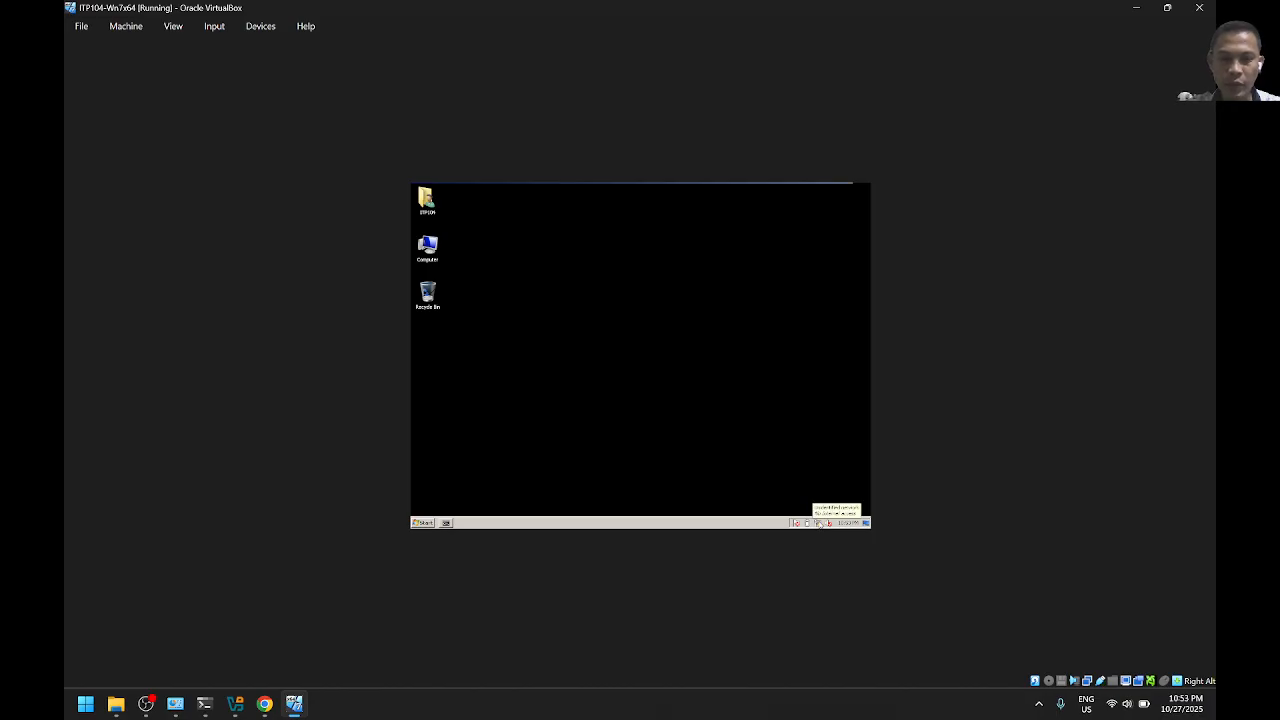
{"action": "right_click", "coordinate": [818, 523]}
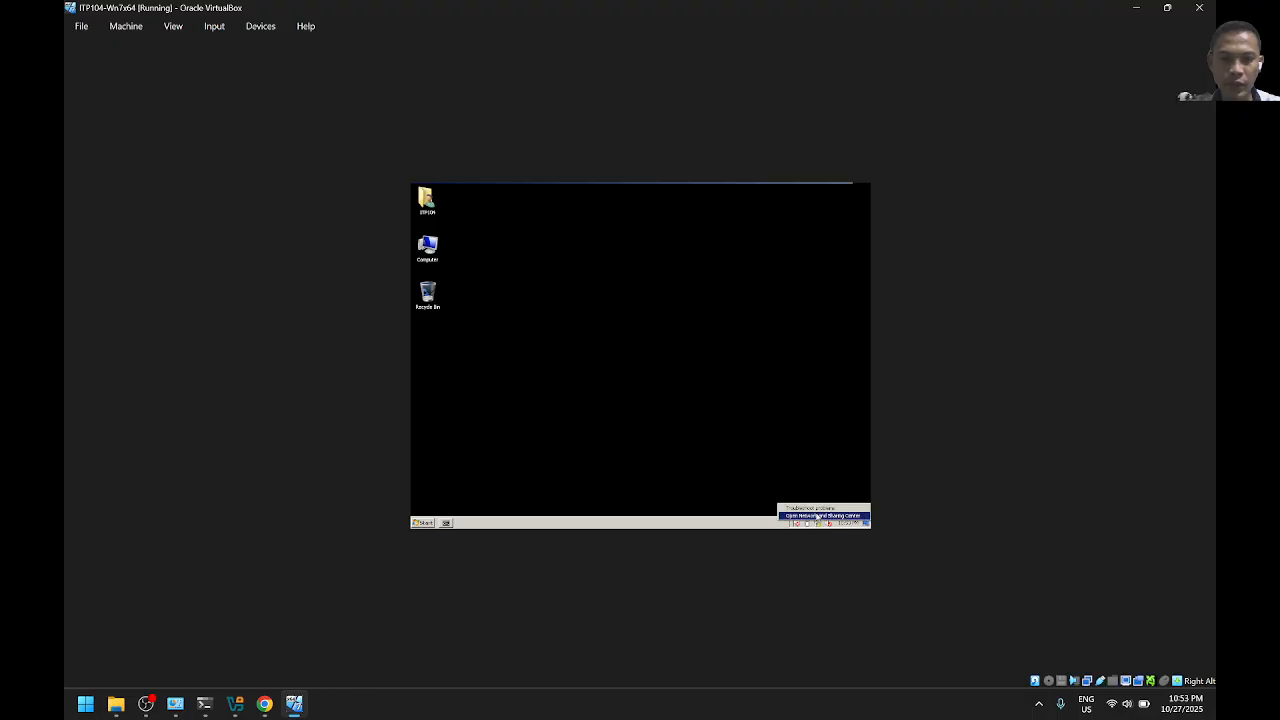
{"action": "left_click", "coordinate": [820, 515]}
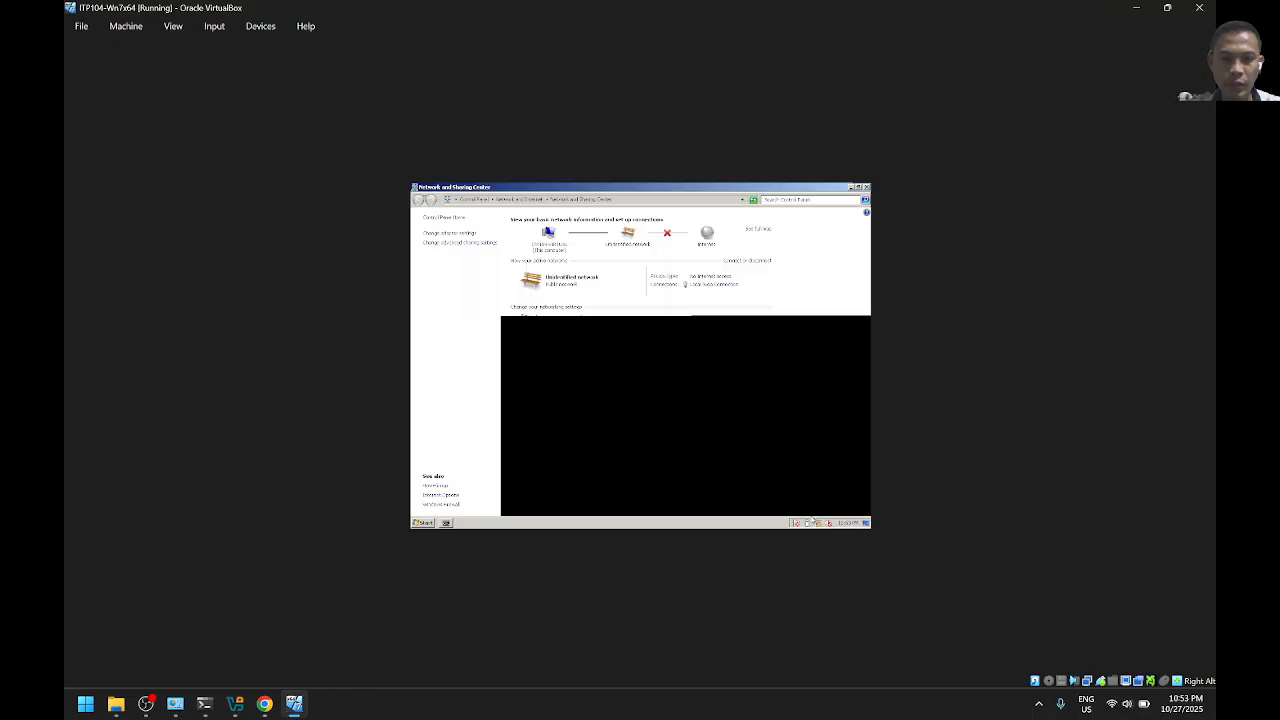
{"action": "left_click", "coordinate": [440, 233]}
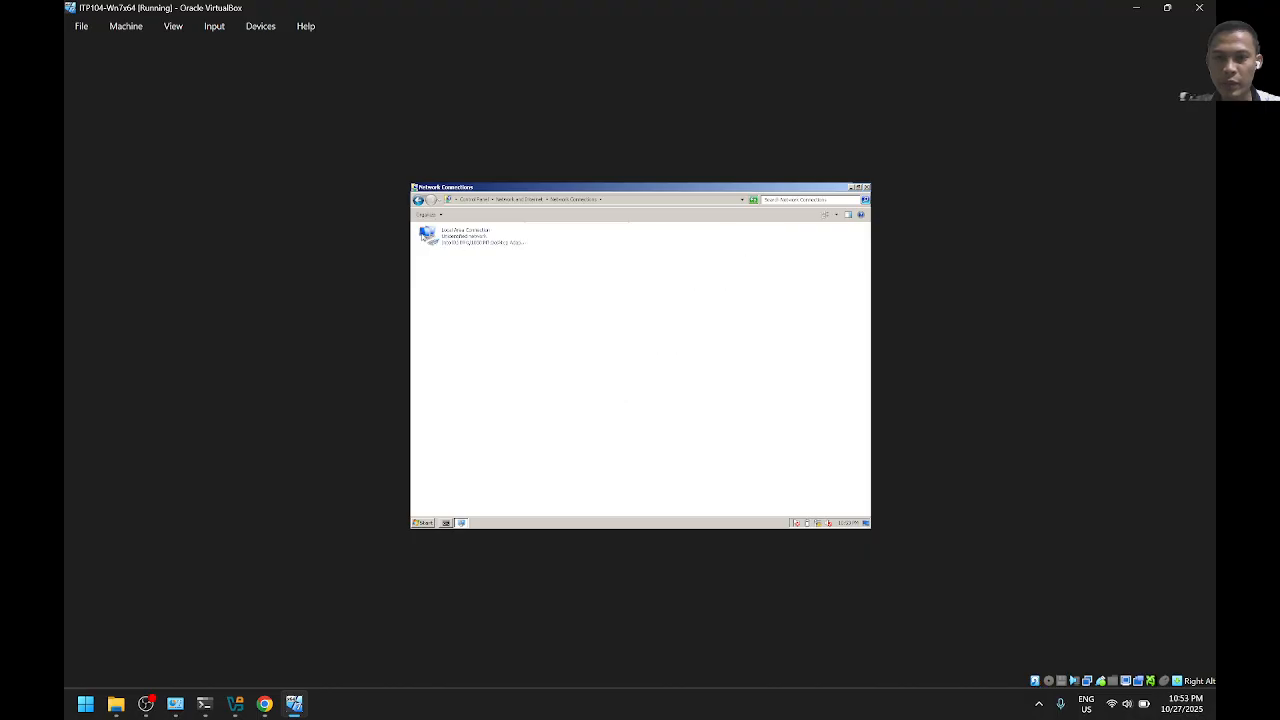
{"action": "right_click", "coordinate": [445, 235]}
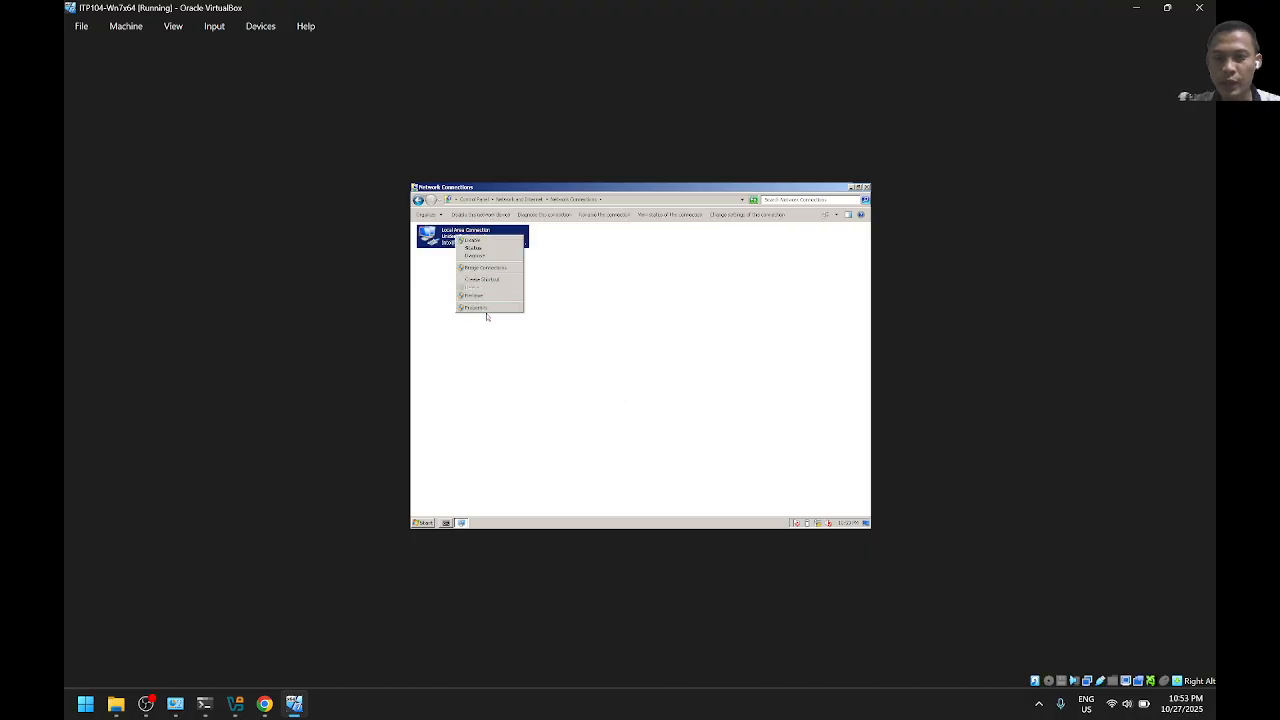
{"action": "left_click", "coordinate": [560, 324]}
{"action": "right_click", "coordinate": [440, 237]}
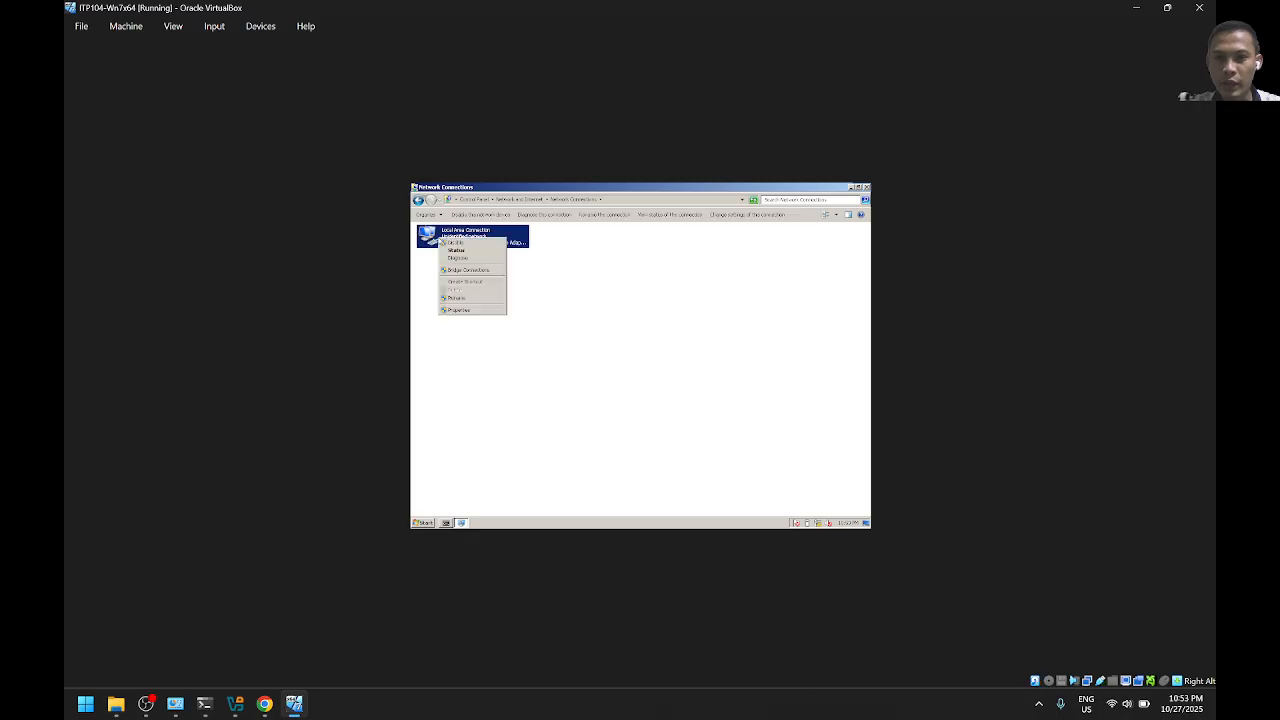
{"action": "left_click", "coordinate": [463, 311]}
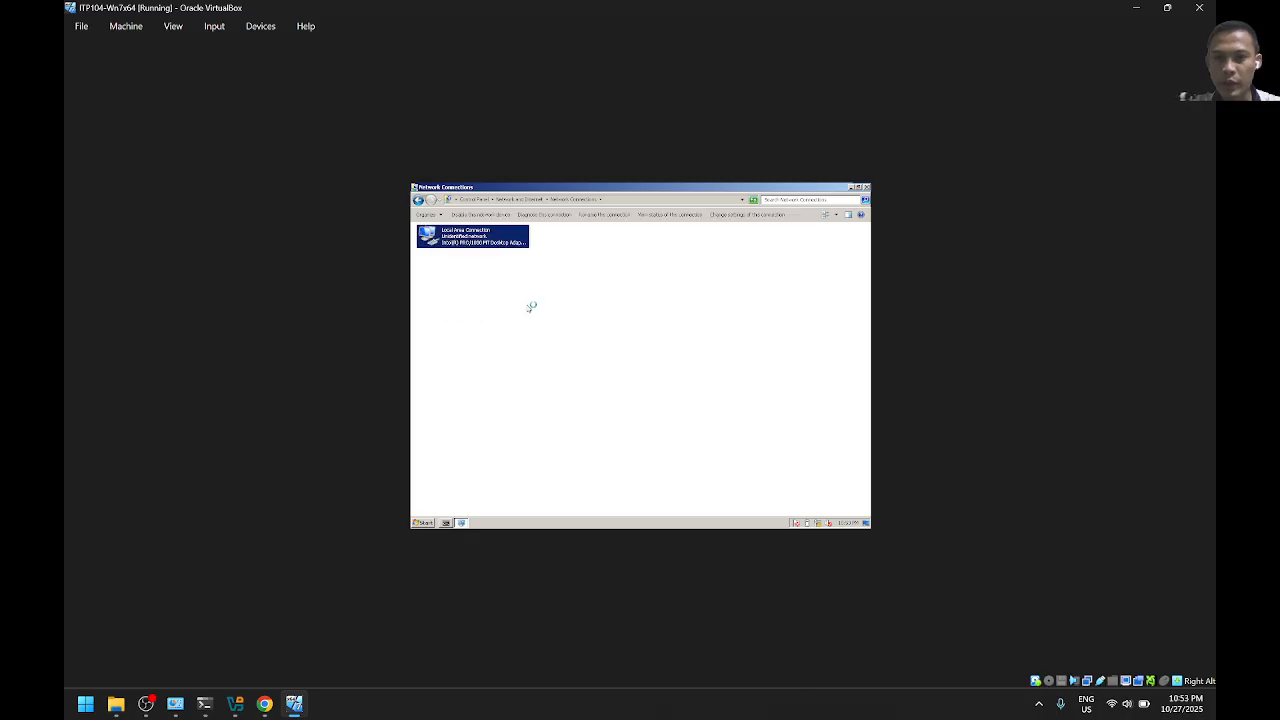
Open the connection's IPv4 properties and assign the static IP address 192.168.1.253 with subnet mask 255.255.255.0
{"action": "double_click", "coordinate": [520, 321]}
{"action": "left_click", "coordinate": [484, 314]}
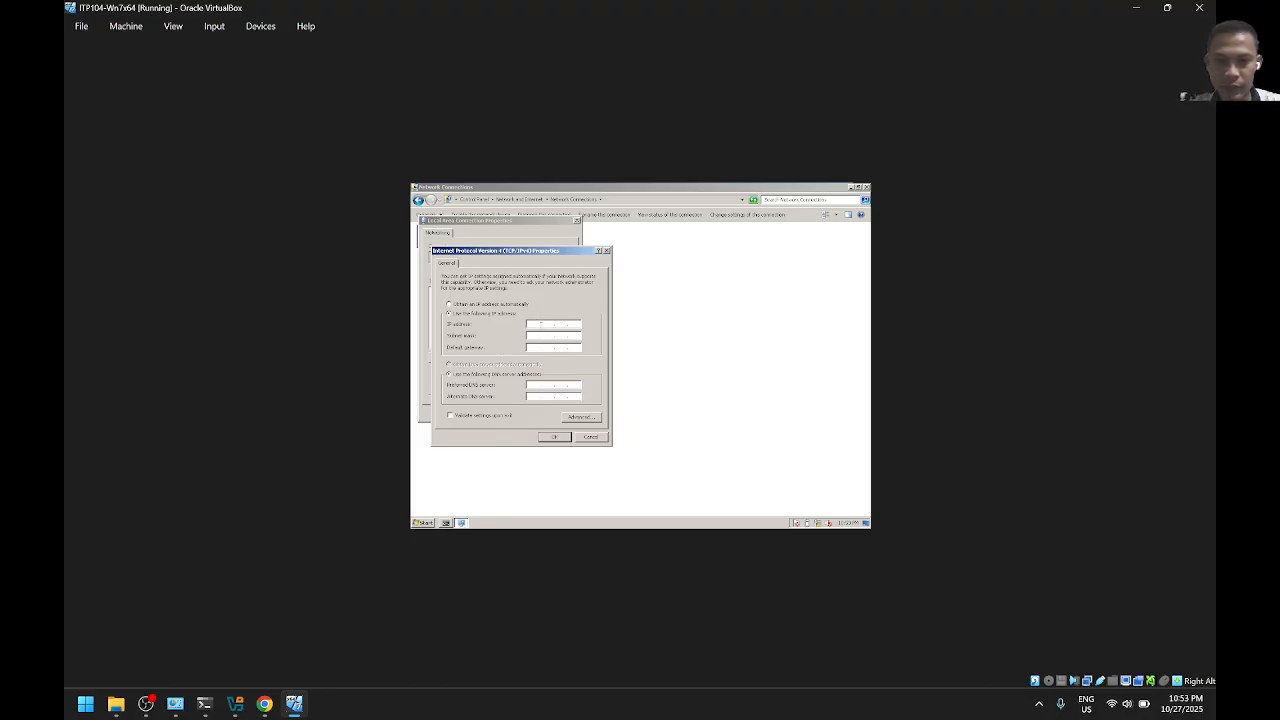
{"action": "type", "text": "1"}
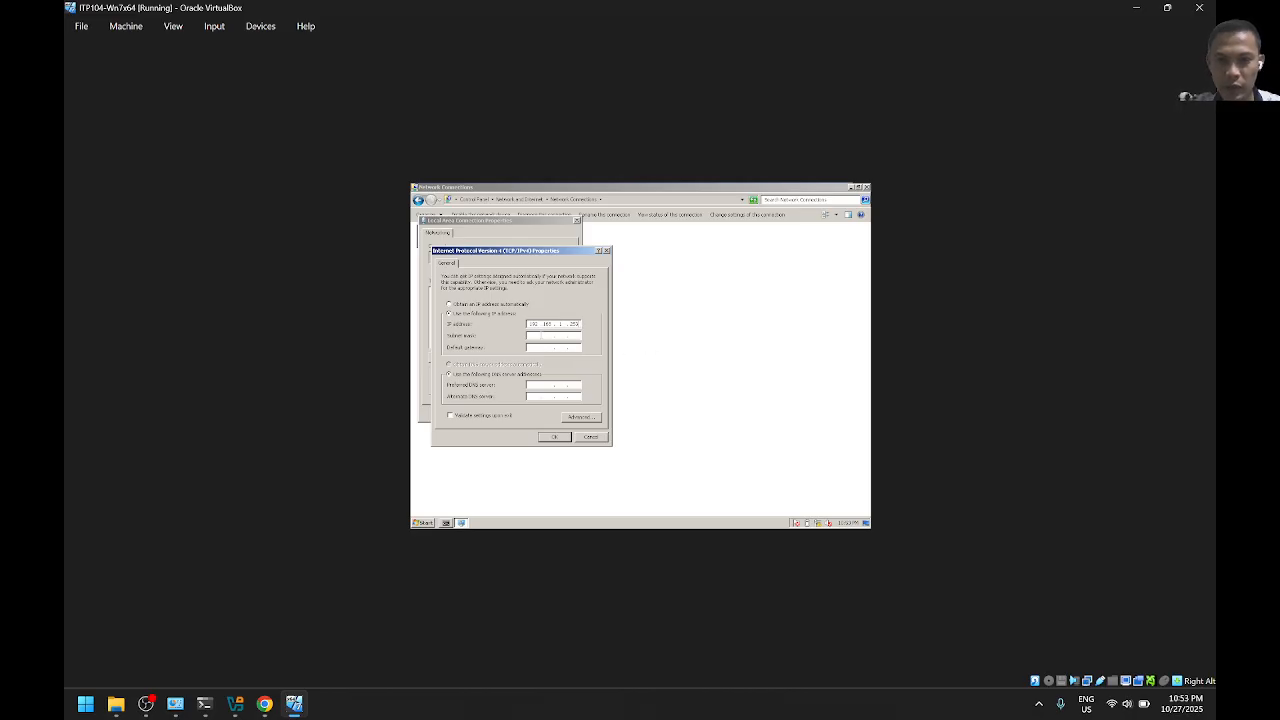
{"action": "double_click", "coordinate": [574, 324]}
{"action": "left_click", "coordinate": [549, 337]}
{"action": "left_click", "coordinate": [535, 336]}
Set the default gateway and preferred DNS server to 192.168.1.1, and save the IPv4 and connection properties
{"action": "key", "text": "Tab"}
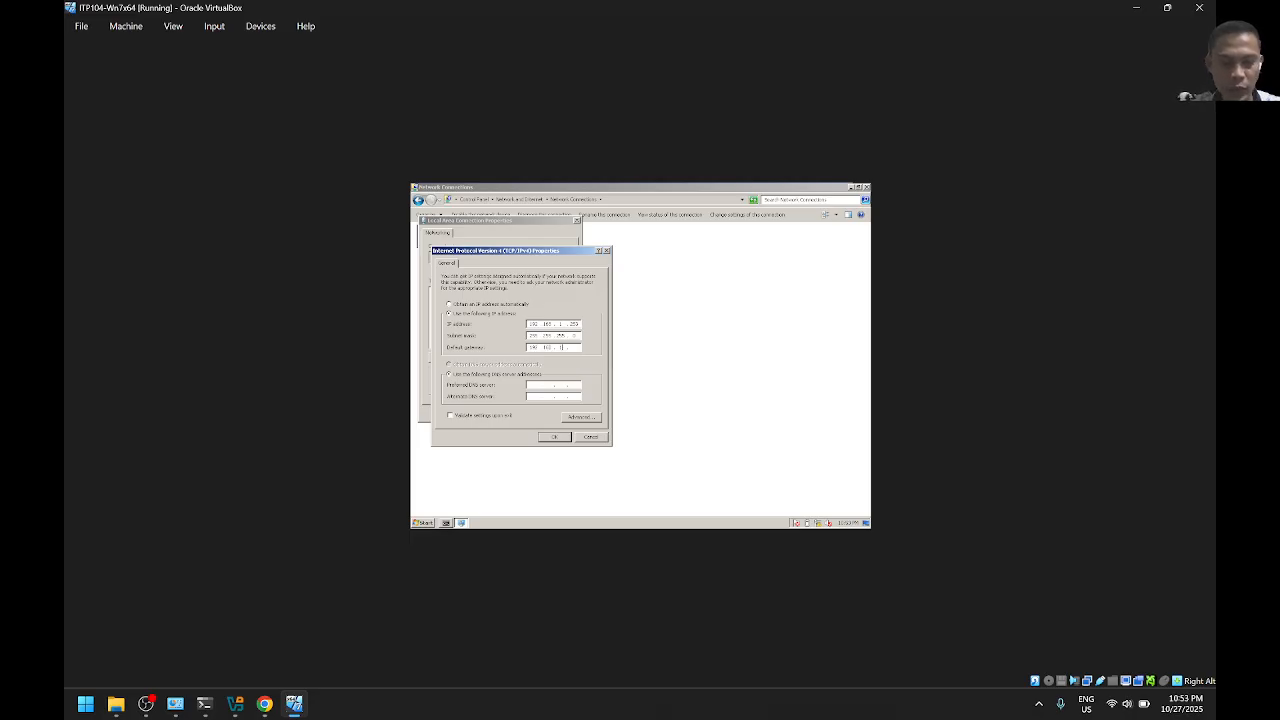
{"action": "type", "text": "168 . 1 . 1"}
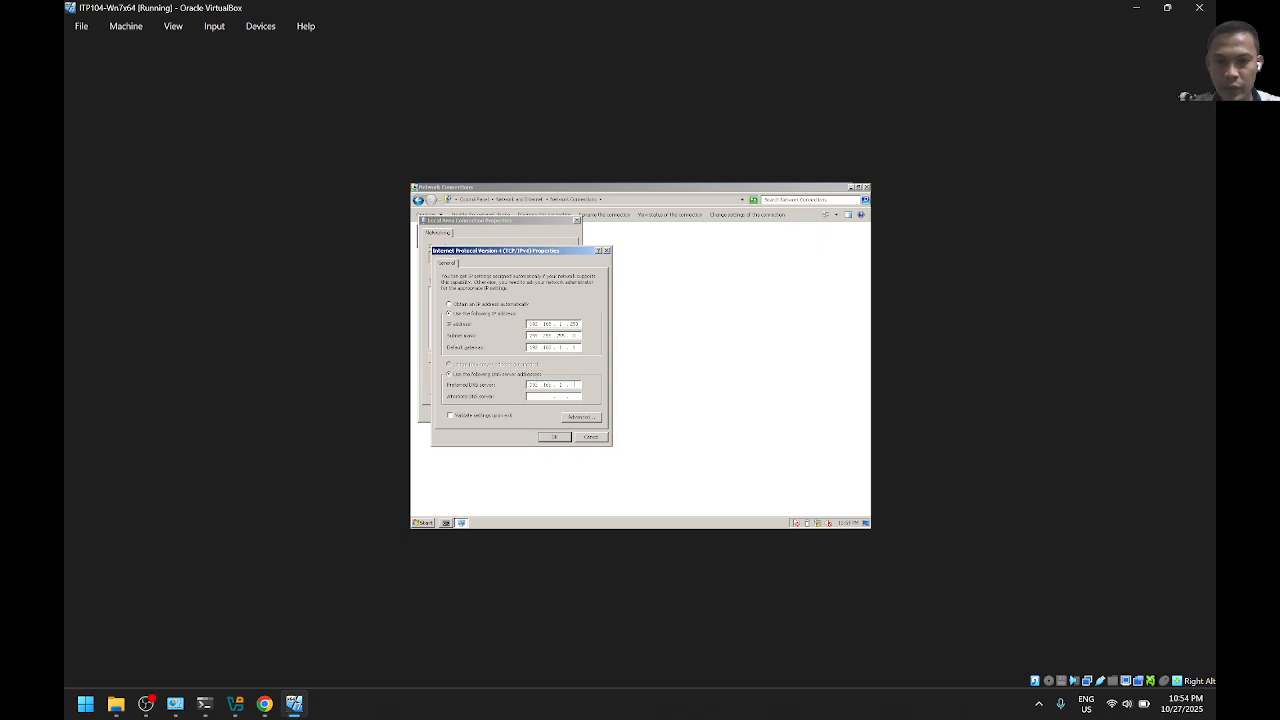
{"action": "left_click", "coordinate": [555, 438]}
{"action": "left_click", "coordinate": [523, 414]}
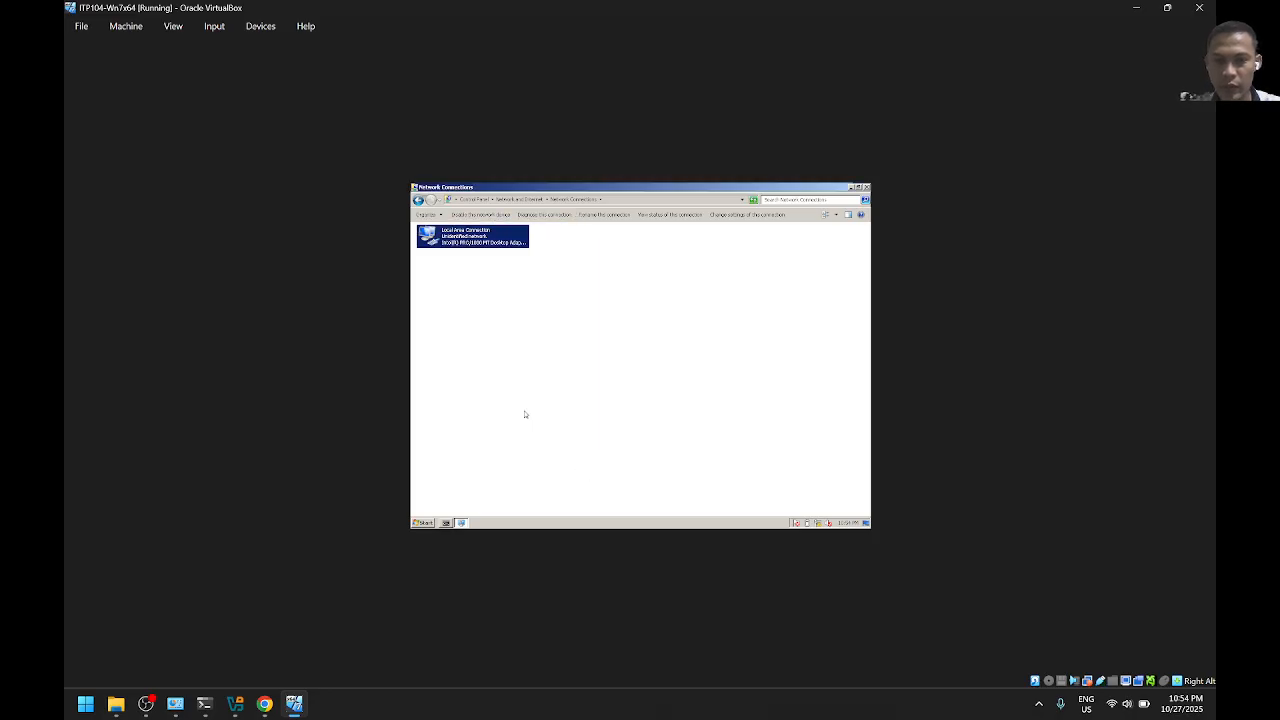
Return to the guest's command prompt and rerun ipconfig to check the static address settings
{"action": "left_click", "coordinate": [445, 523]}
{"action": "key", "text": "Up"}
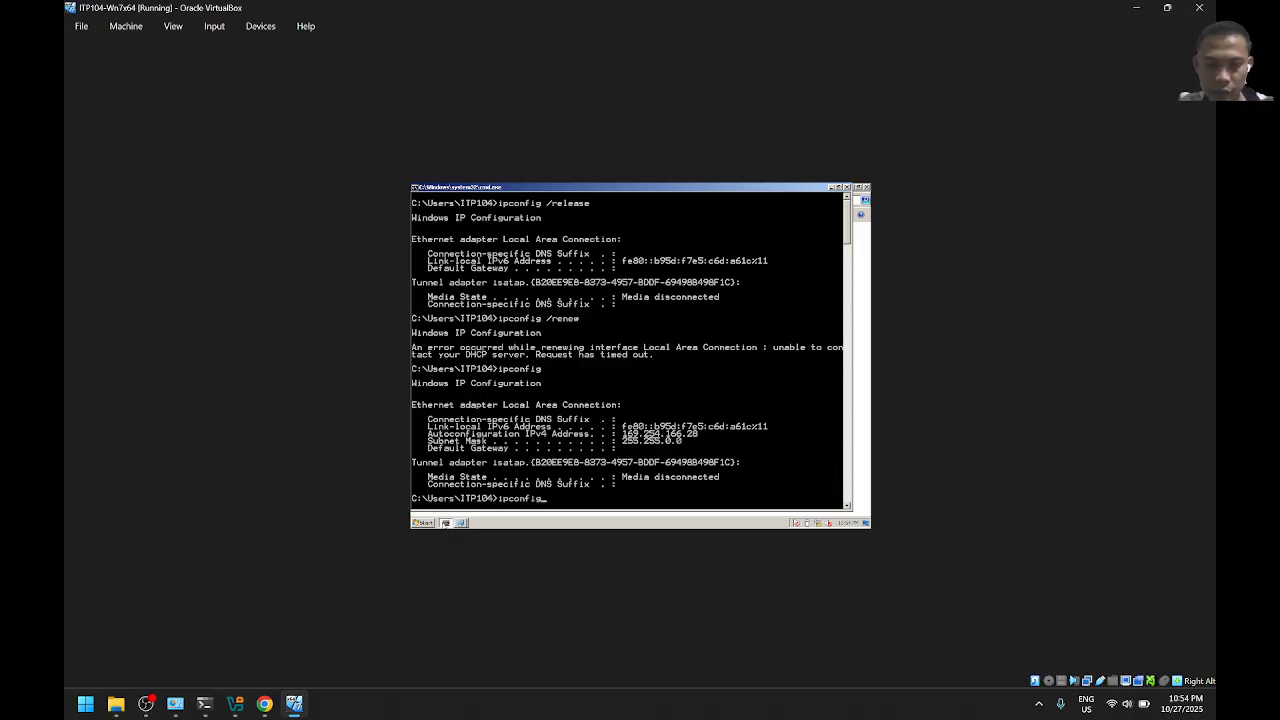
{"action": "key", "text": "Return"}
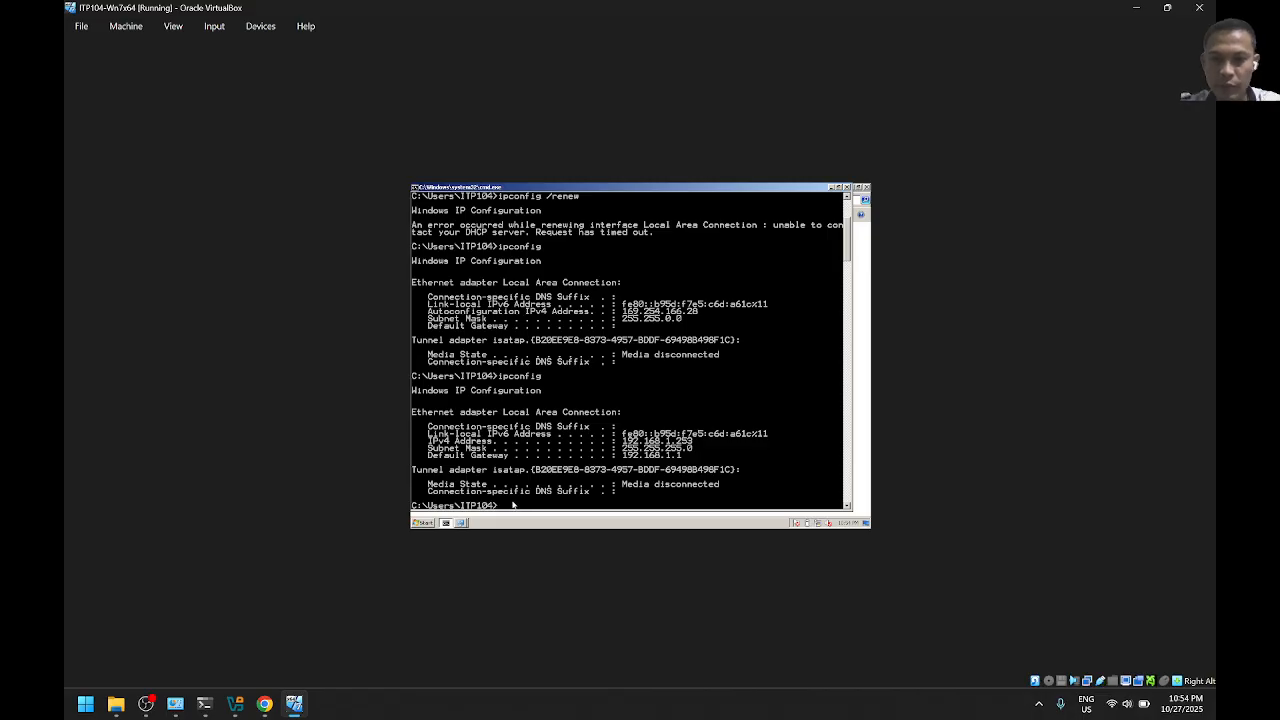
Clear the command prompt with cls and list the IP configuration again with ipconfig
{"action": "type", "text": "cls"}
{"action": "key", "text": "Return"}
{"action": "type", "text": "ipcofnig"}
{"action": "key", "text": "Return"}
{"action": "type", "text": "ipconfig"}
{"action": "key", "text": "Return"}
{"action": "scroll", "coordinate": [583, 329], "scroll_direction": "down", "scroll_amount": 3}
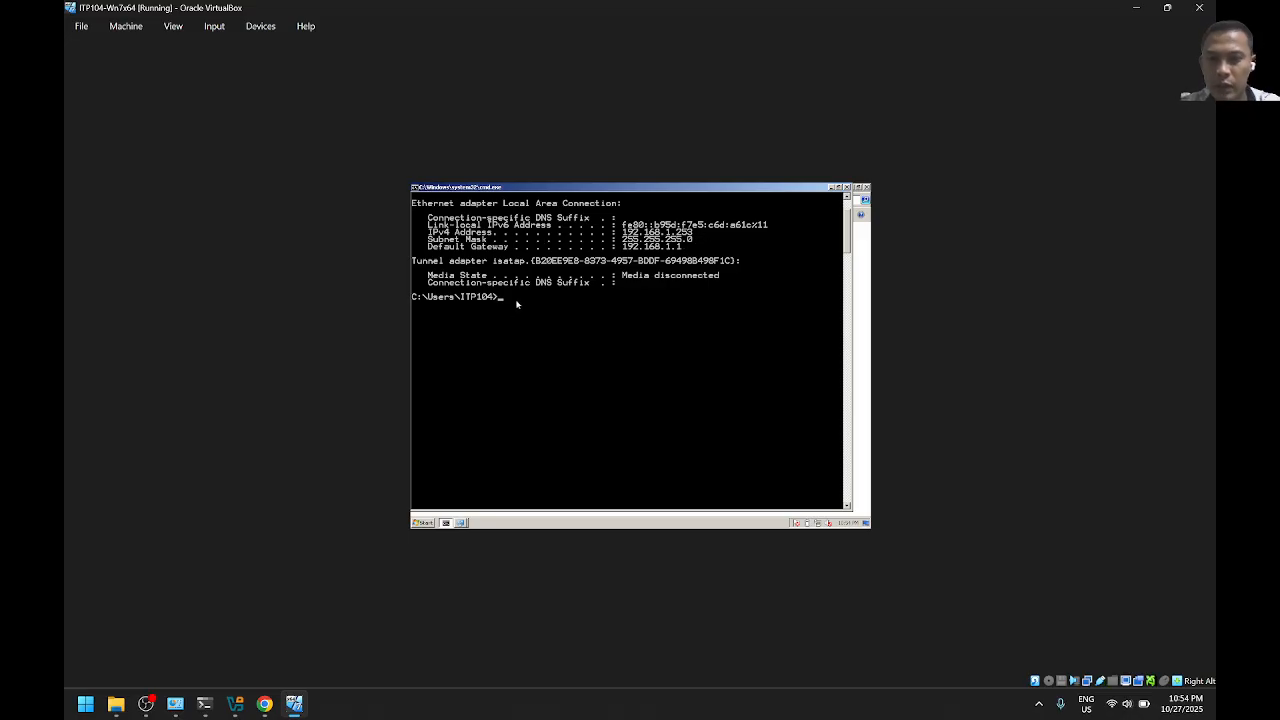
Ping the default gateway at 192.168.1.1 to test the guest's local connectivity
{"action": "type", "text": "ping 192.168"}
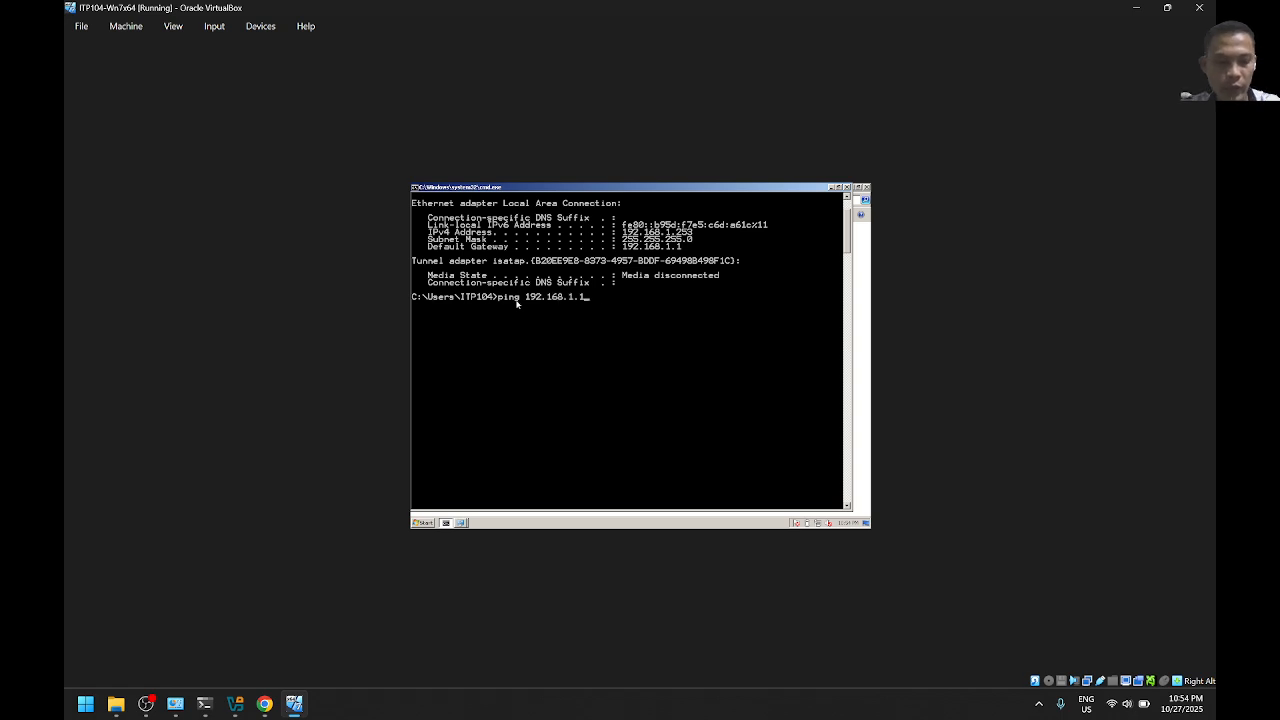
{"action": "type", "text": ".1.1"}
{"action": "key", "text": "Return"}
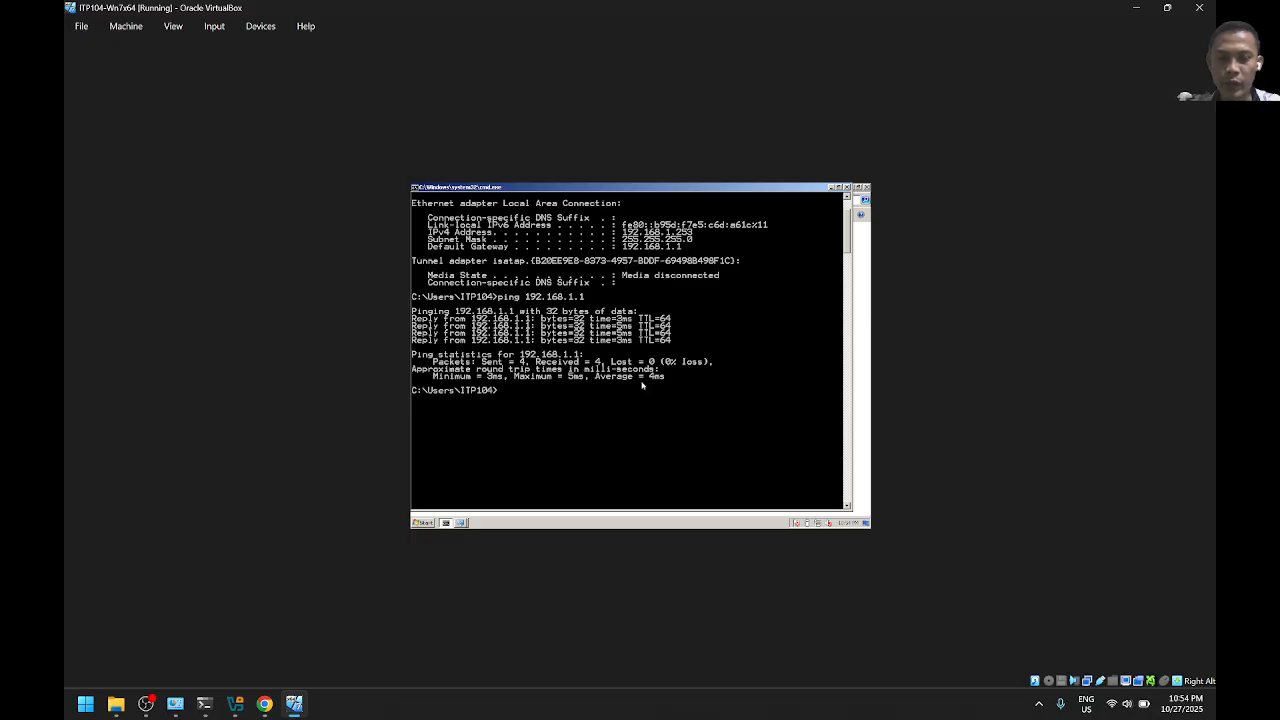
Ping google.com to test the guest's internet access and name resolution
{"action": "type", "text": "ng"}
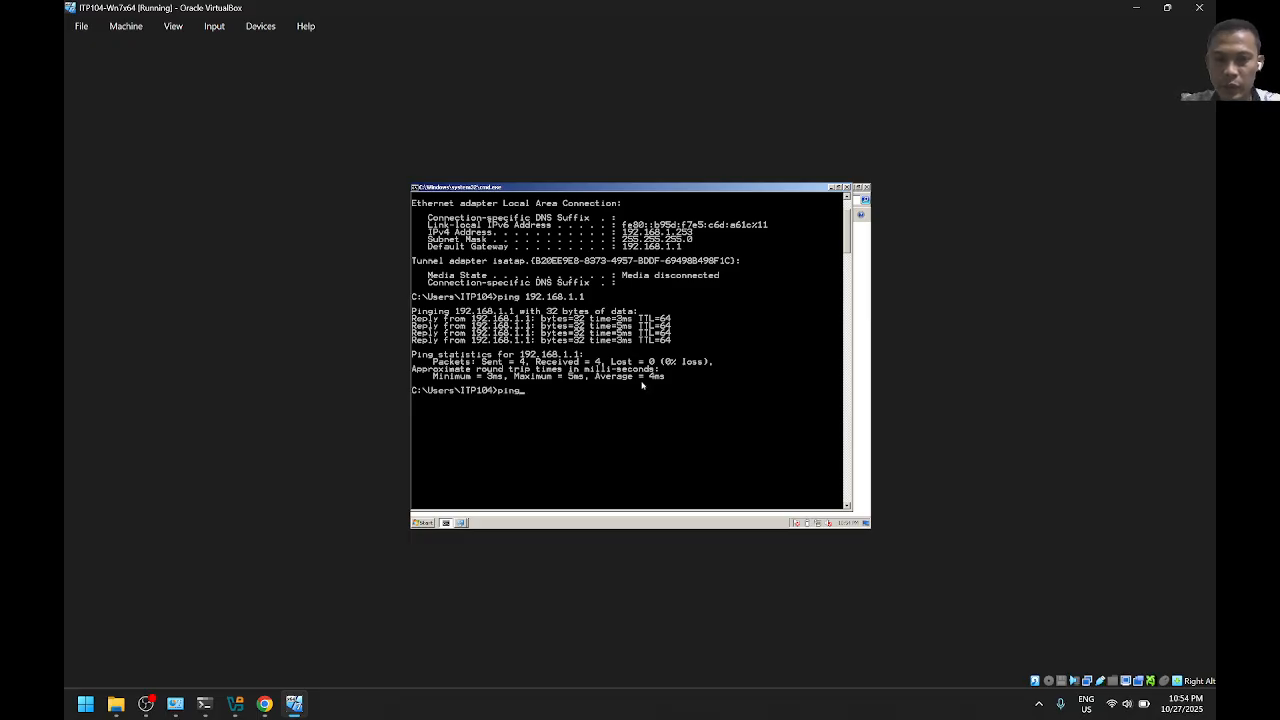
{"action": "type", "text": " google.com"}
{"action": "key", "text": "Return"}
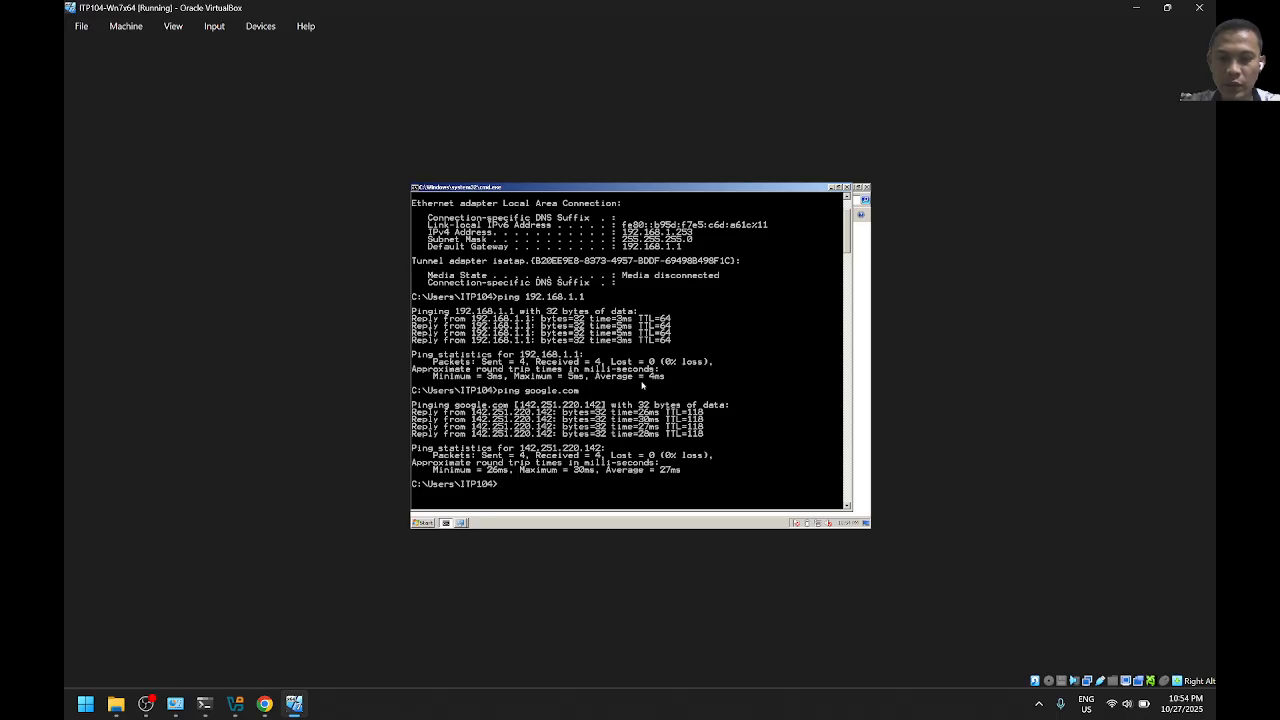
Ping 192.168.1.254 from the guest's command prompt to test its connection to that local address
{"action": "type", "text": "ping"}
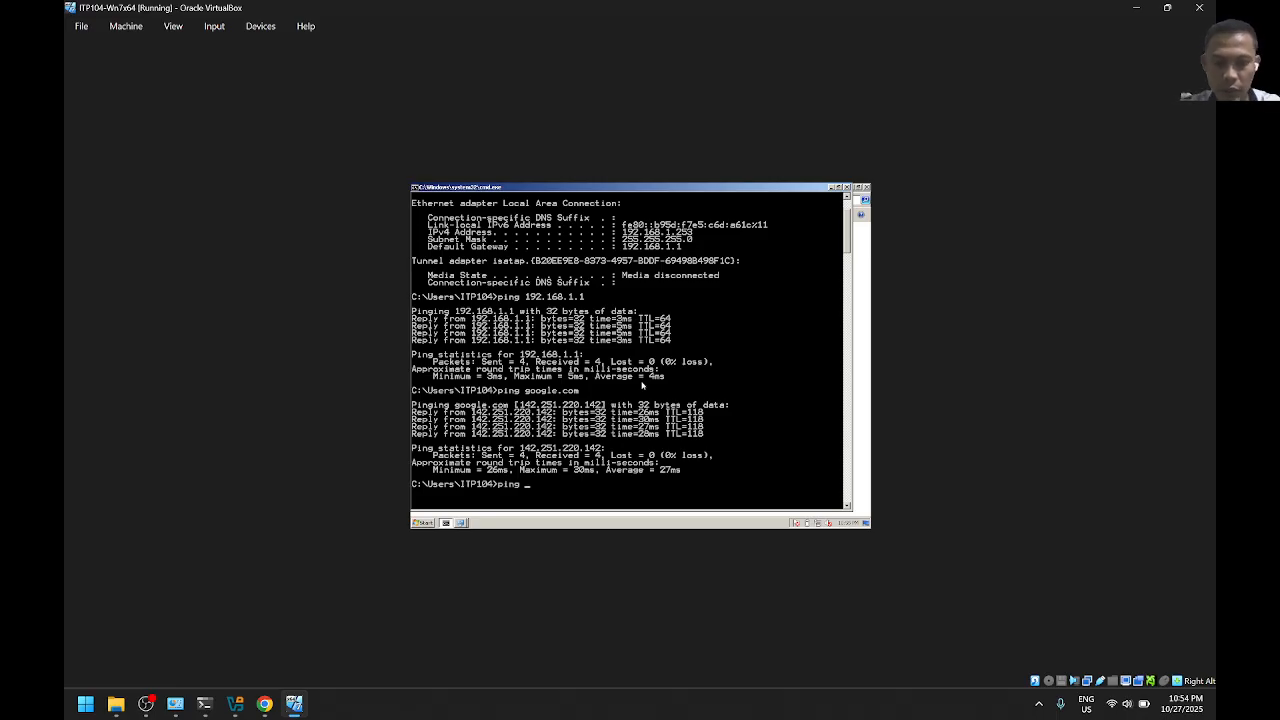
{"action": "type", "text": " 192.168"}
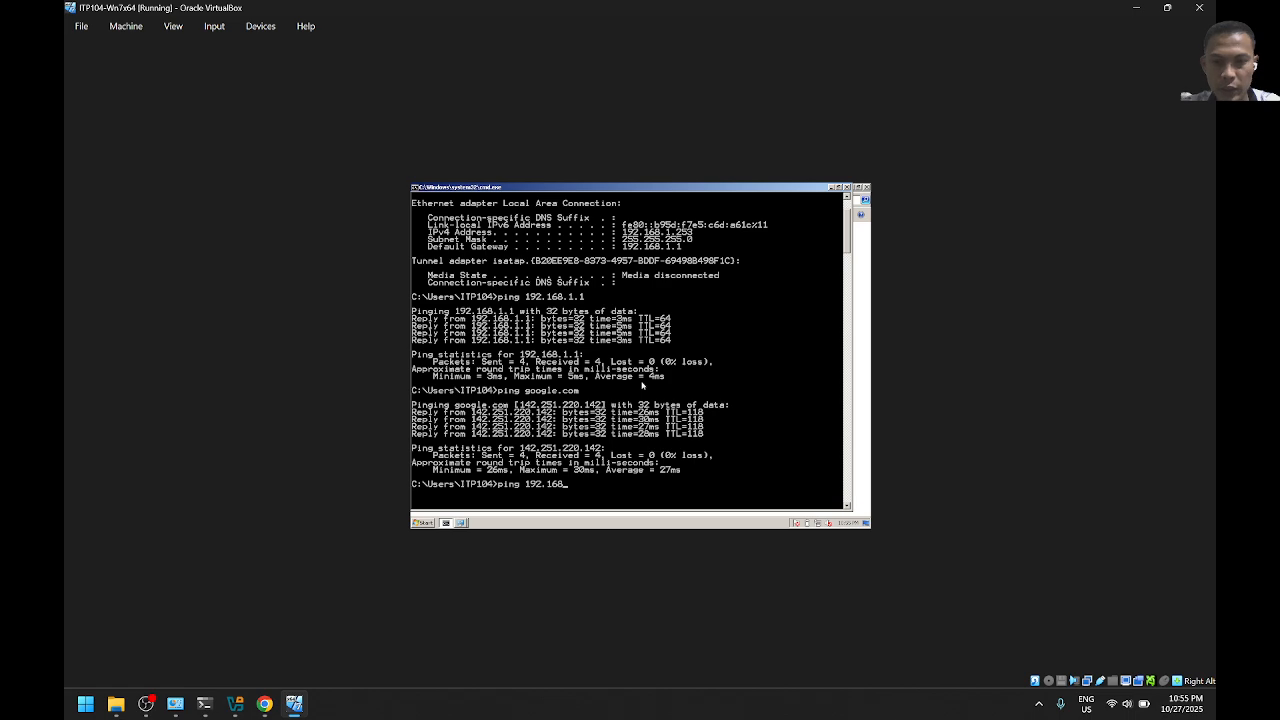
{"action": "type", "text": ".1.254"}
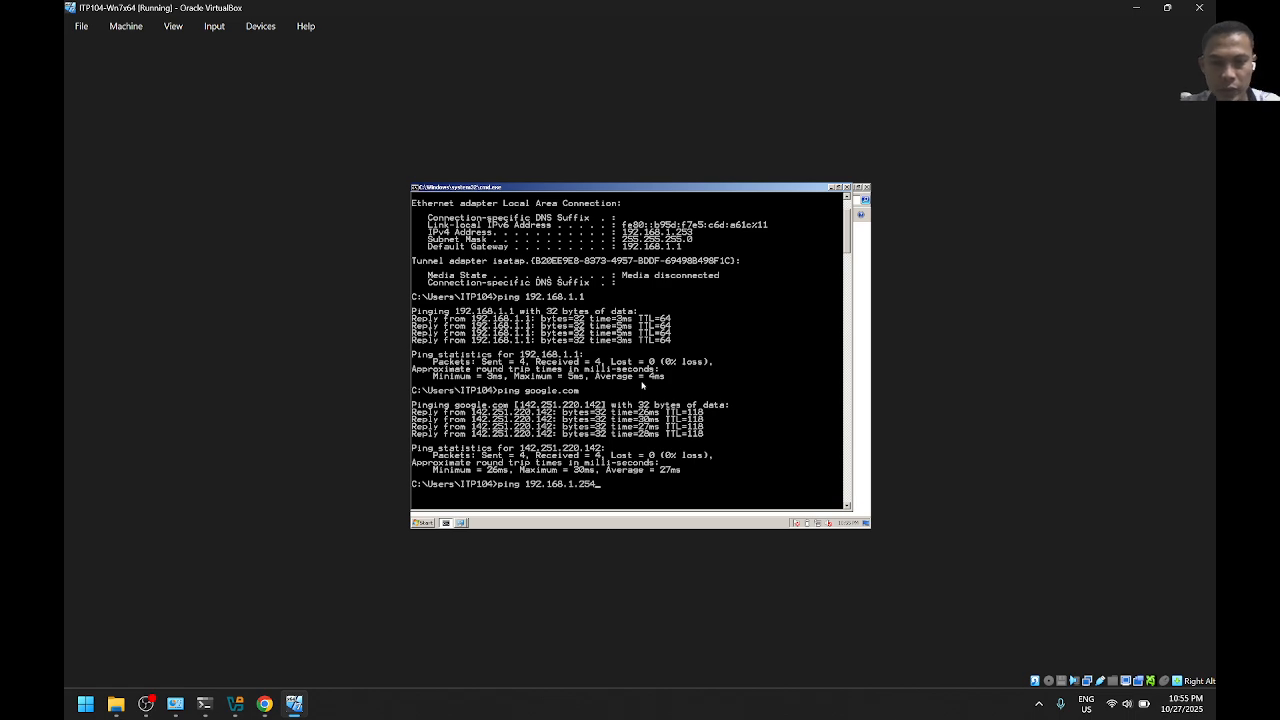
{"action": "key", "text": "Return"}
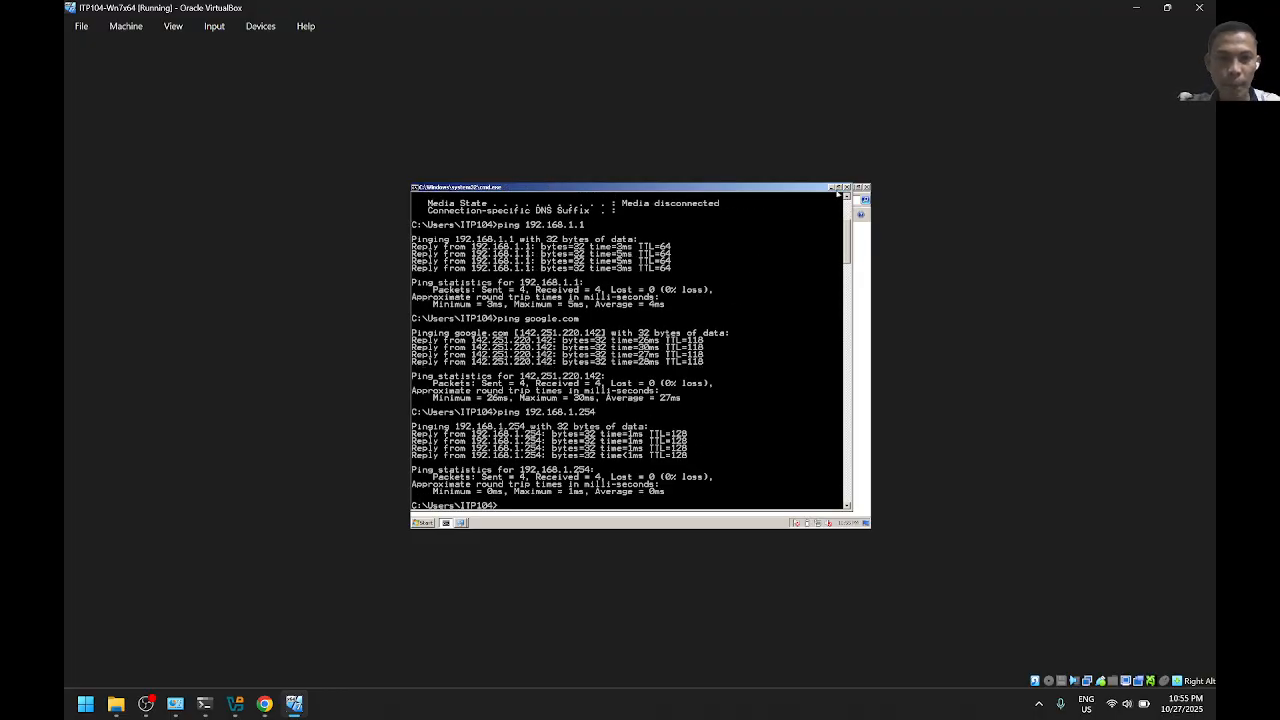
Minimize the guest's open windows and dismiss the Set Network Location dialog without choosing a location
{"action": "left_click", "coordinate": [831, 188]}
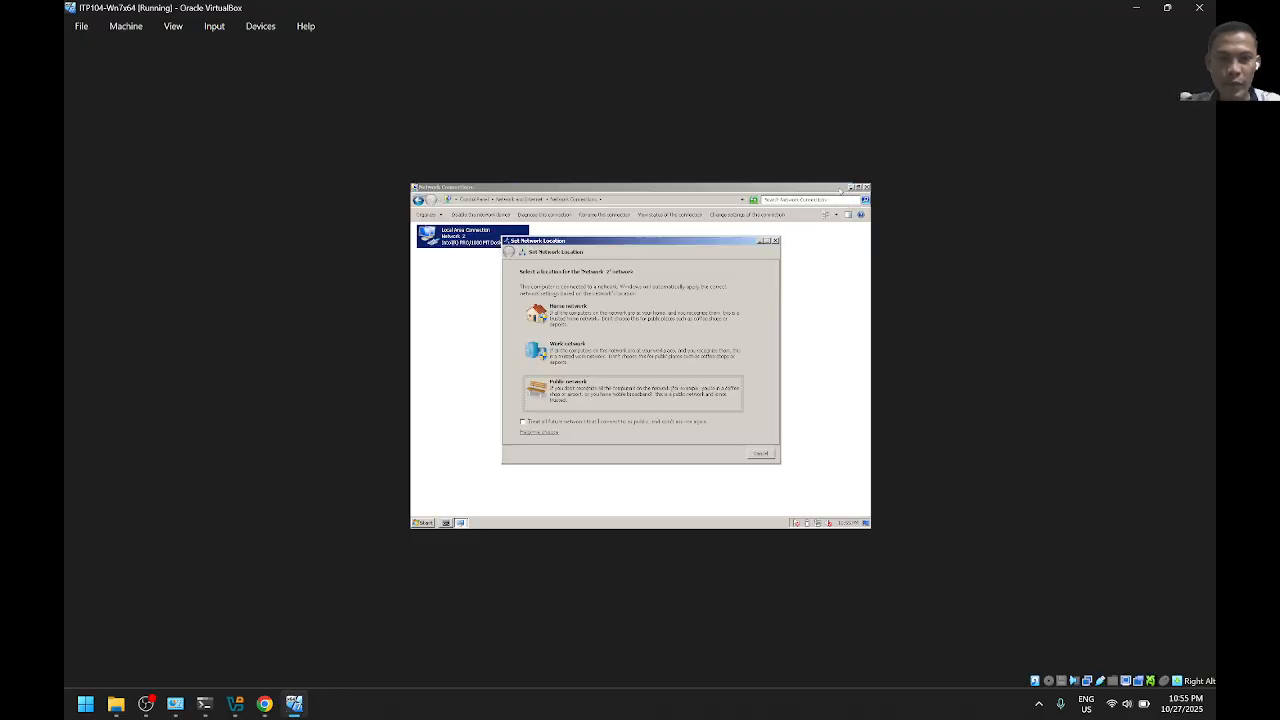
{"action": "left_click", "coordinate": [760, 453]}
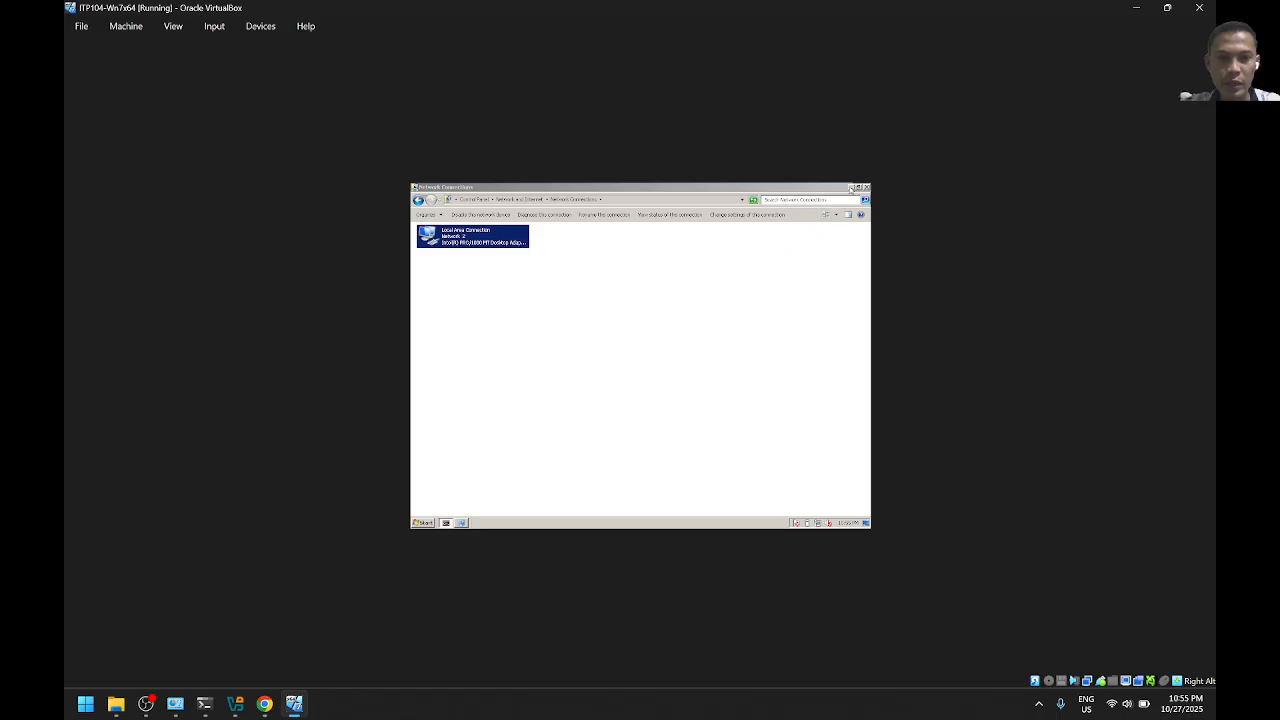
{"action": "left_click", "coordinate": [851, 188]}
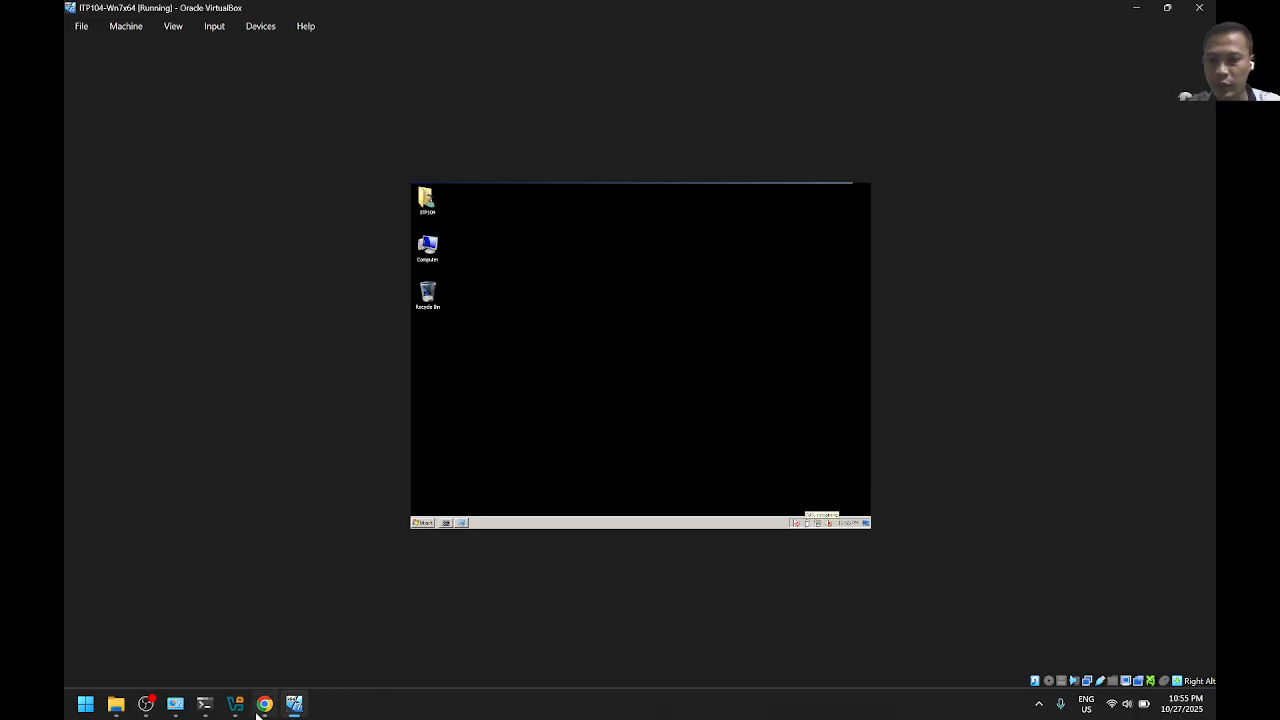
Switch to the host's command prompt, minimize the virtual machine, and ping the guest at 192.168.1.253
{"action": "left_click", "coordinate": [320, 708]}
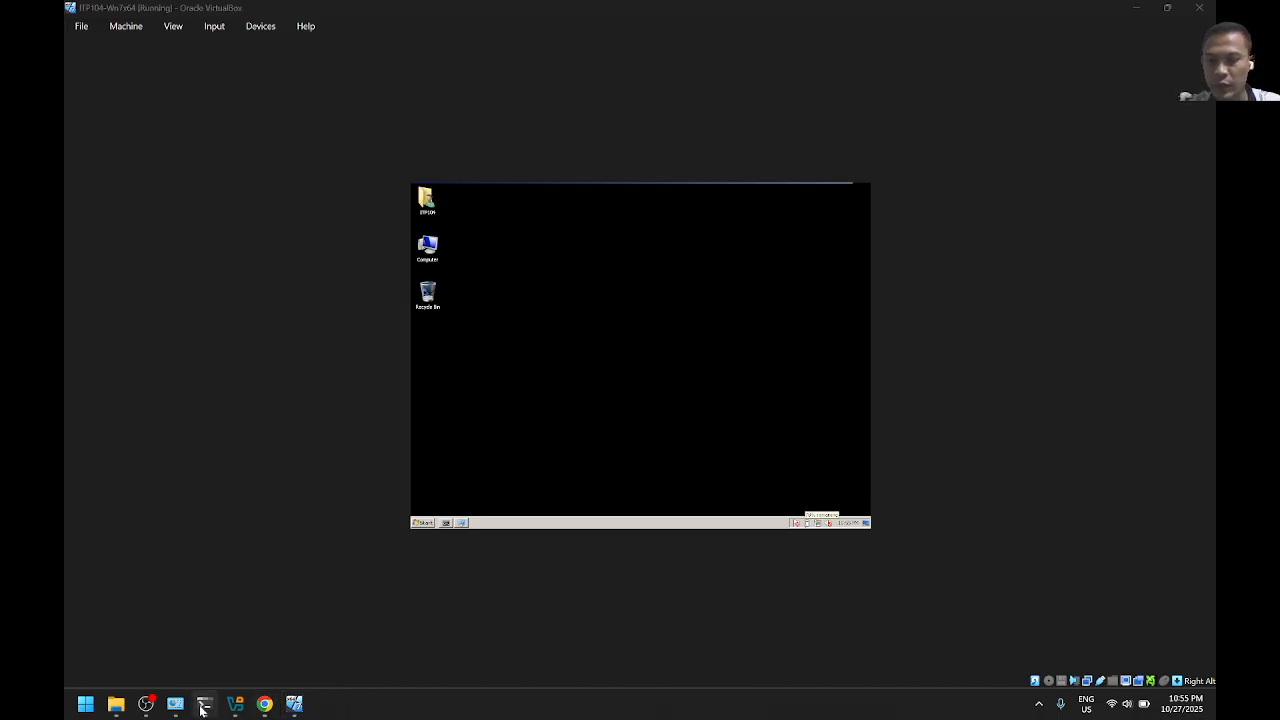
{"action": "mouse_move", "coordinate": [204, 704]}
{"action": "left_click", "coordinate": [215, 625]}
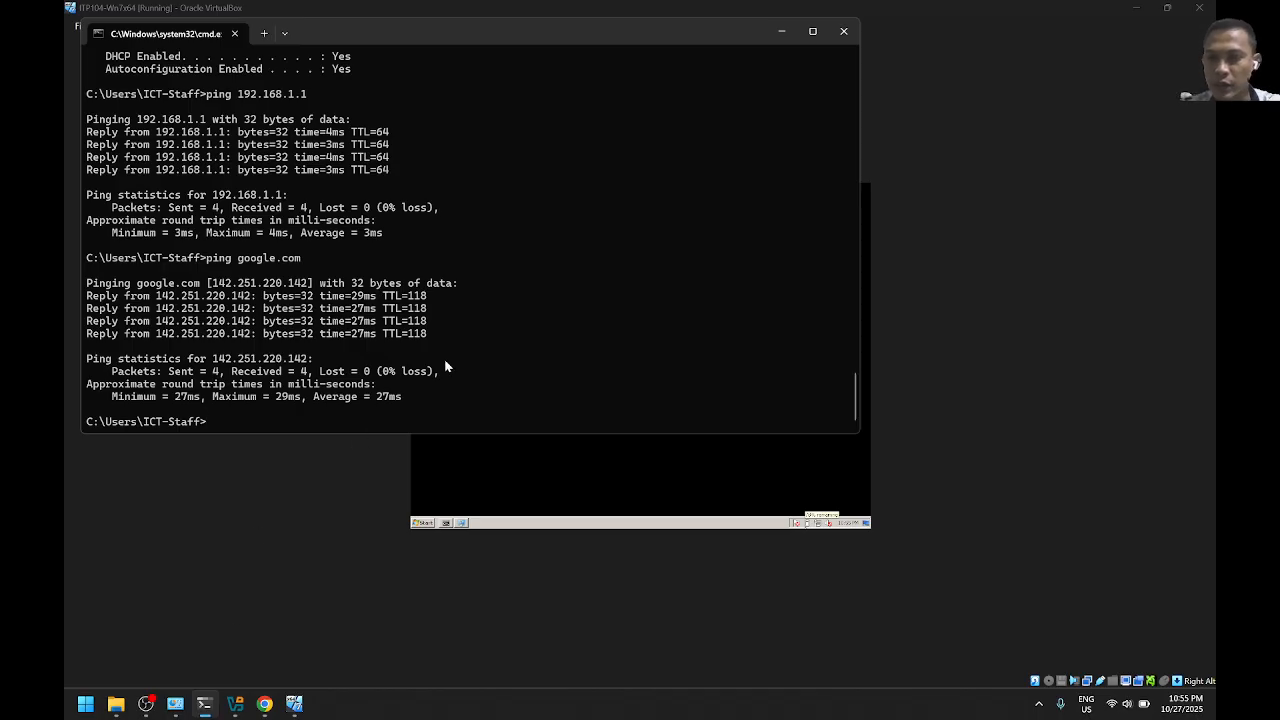
{"action": "left_click", "coordinate": [1142, 9]}
{"action": "key", "text": "Up"}
{"action": "key", "text": "Up"}
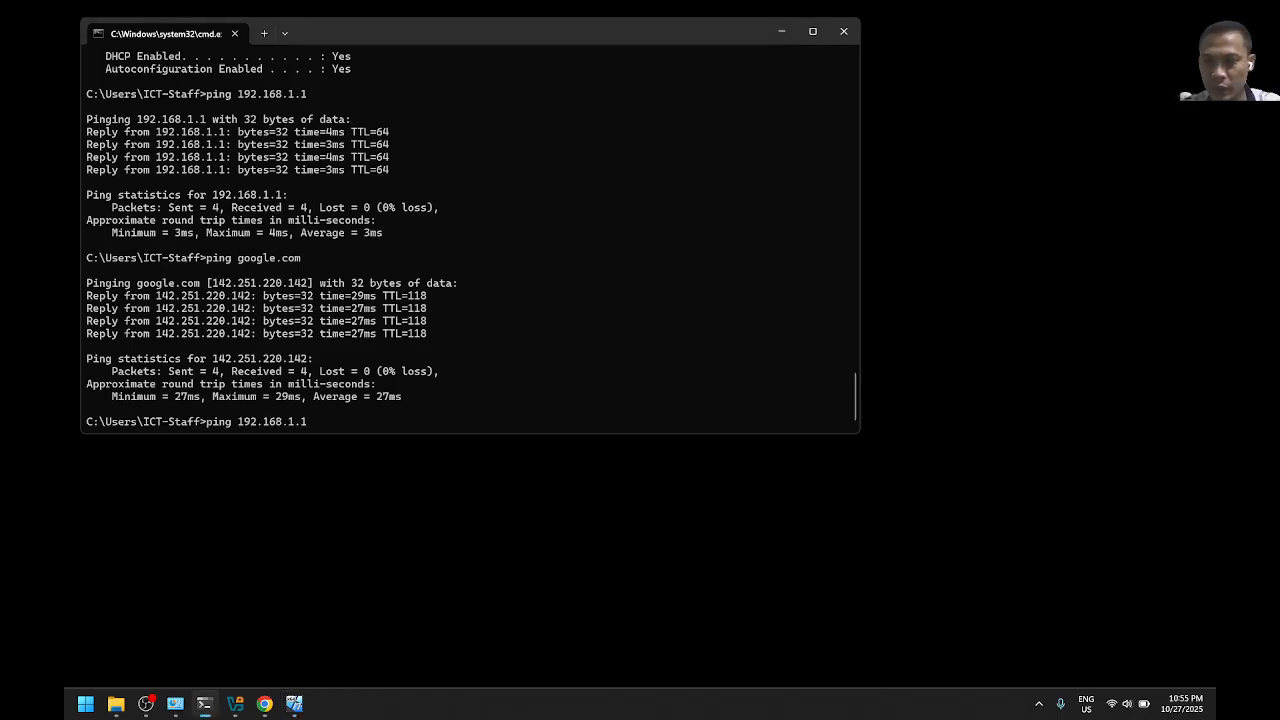
{"action": "key", "text": "Down"}
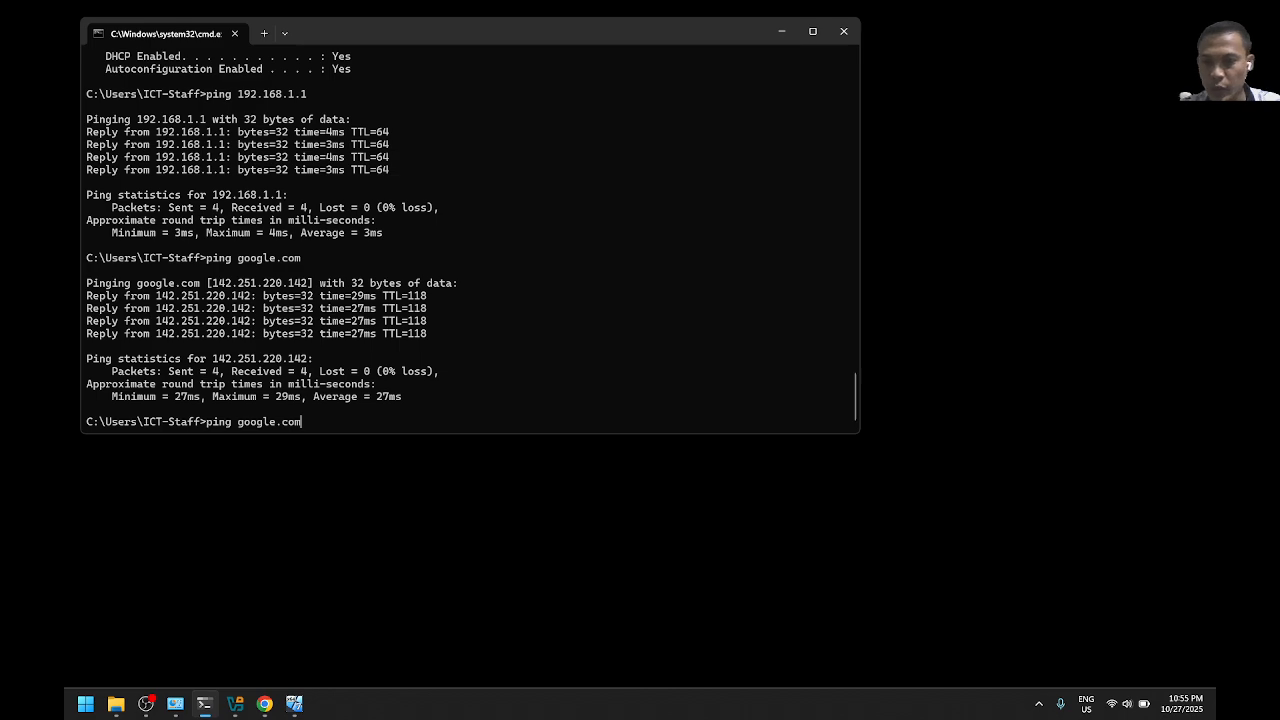
{"action": "key", "text": "Up"}
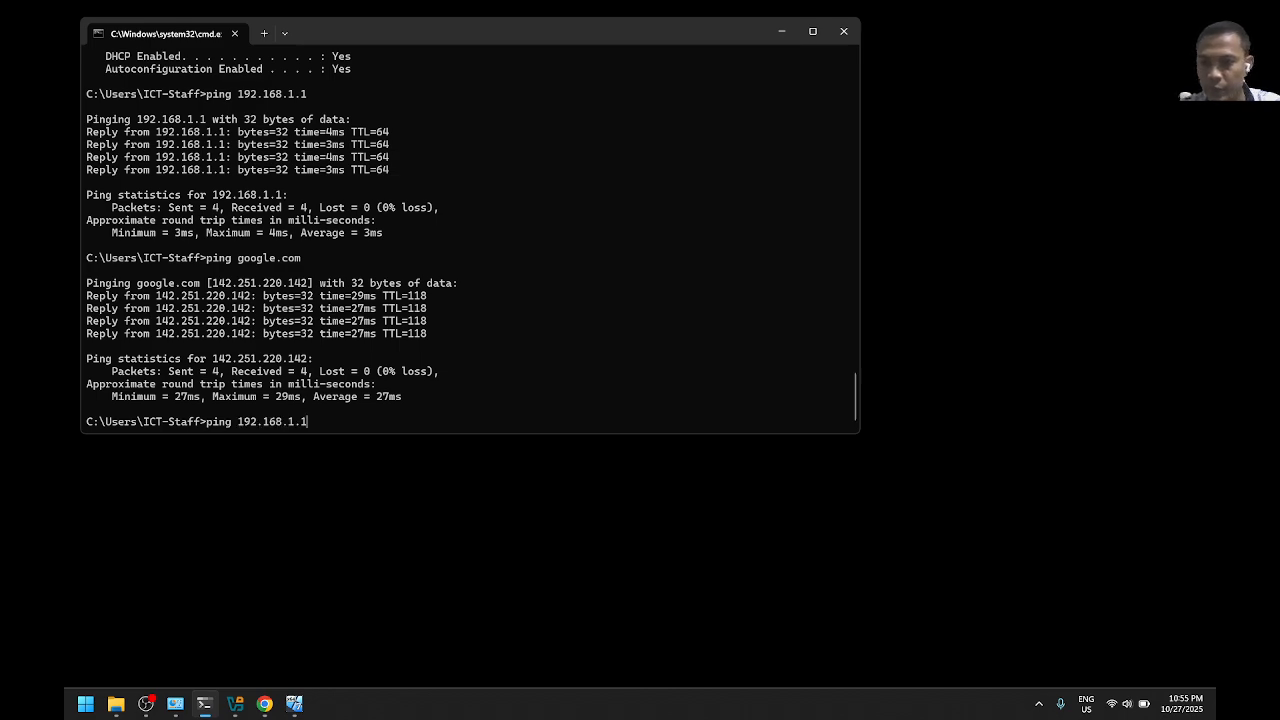
{"action": "key", "text": "BackSpace"}
{"action": "type", "text": "253"}
{"action": "key", "text": "Return"}
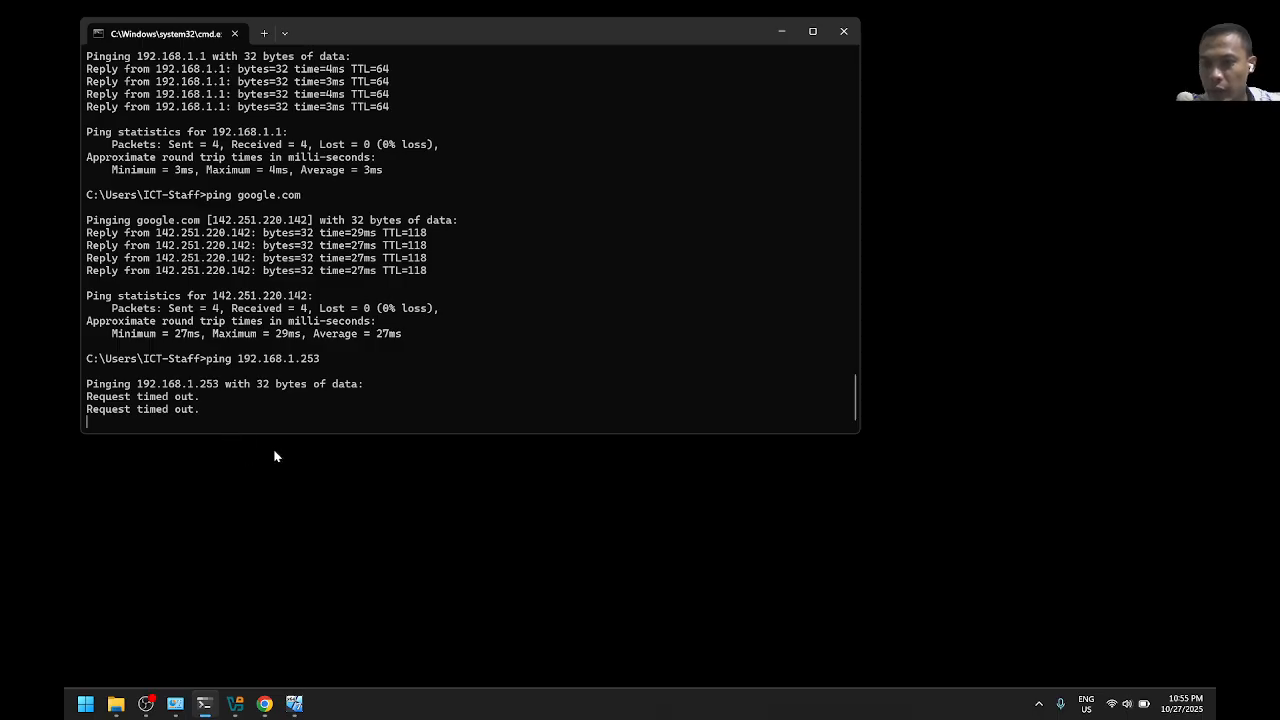
Return to the virtual machine and open the advanced sharing settings from the Network and Sharing Center
{"action": "mouse_move", "coordinate": [295, 707]}
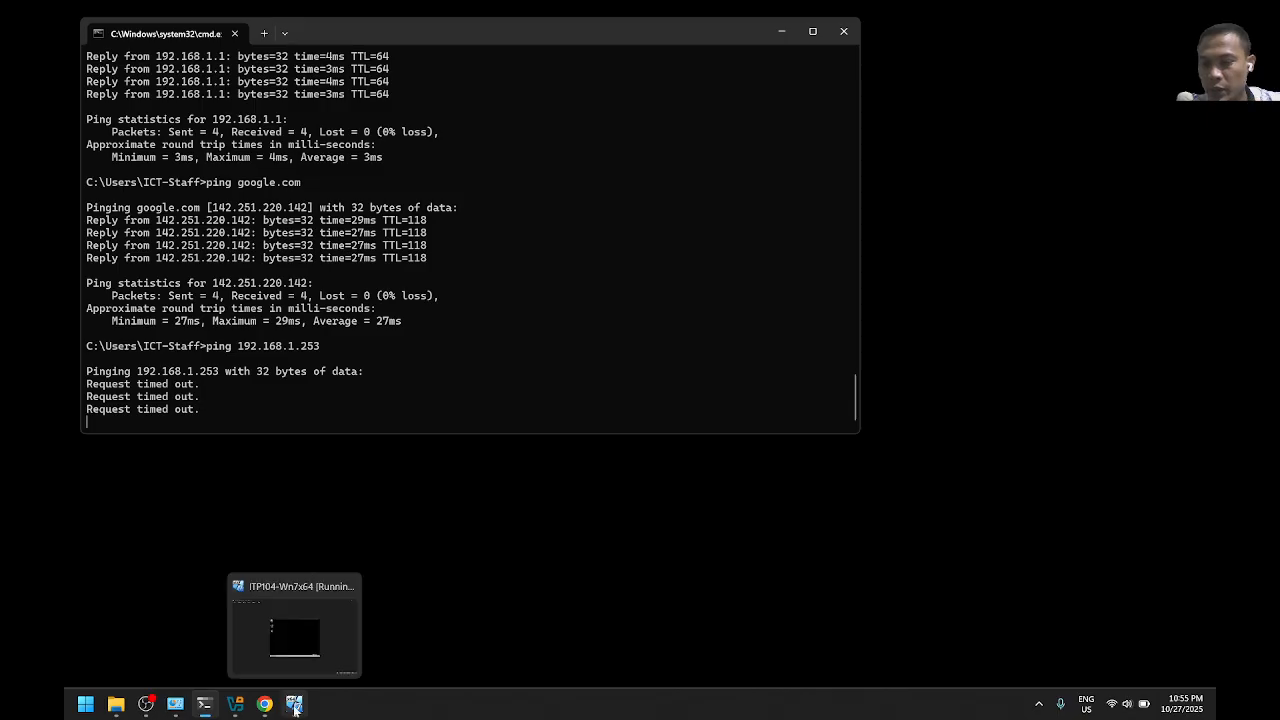
{"action": "left_click", "coordinate": [320, 638]}
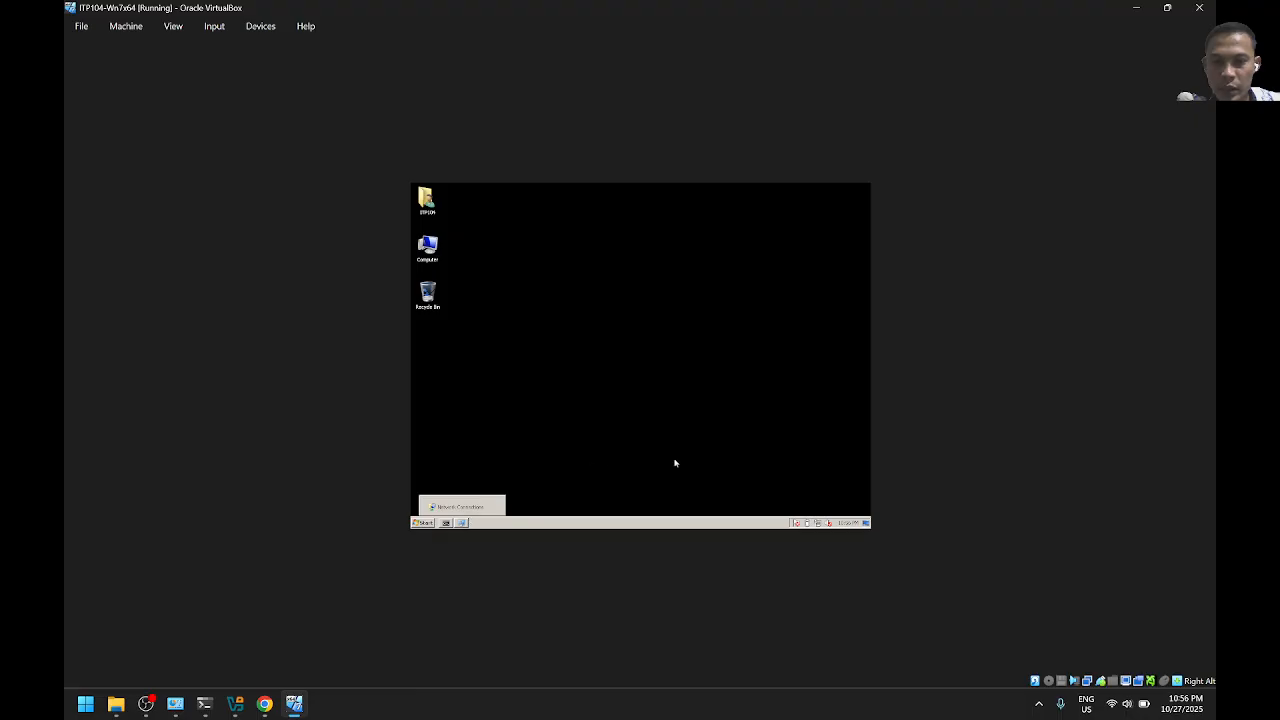
{"action": "left_click", "coordinate": [462, 523]}
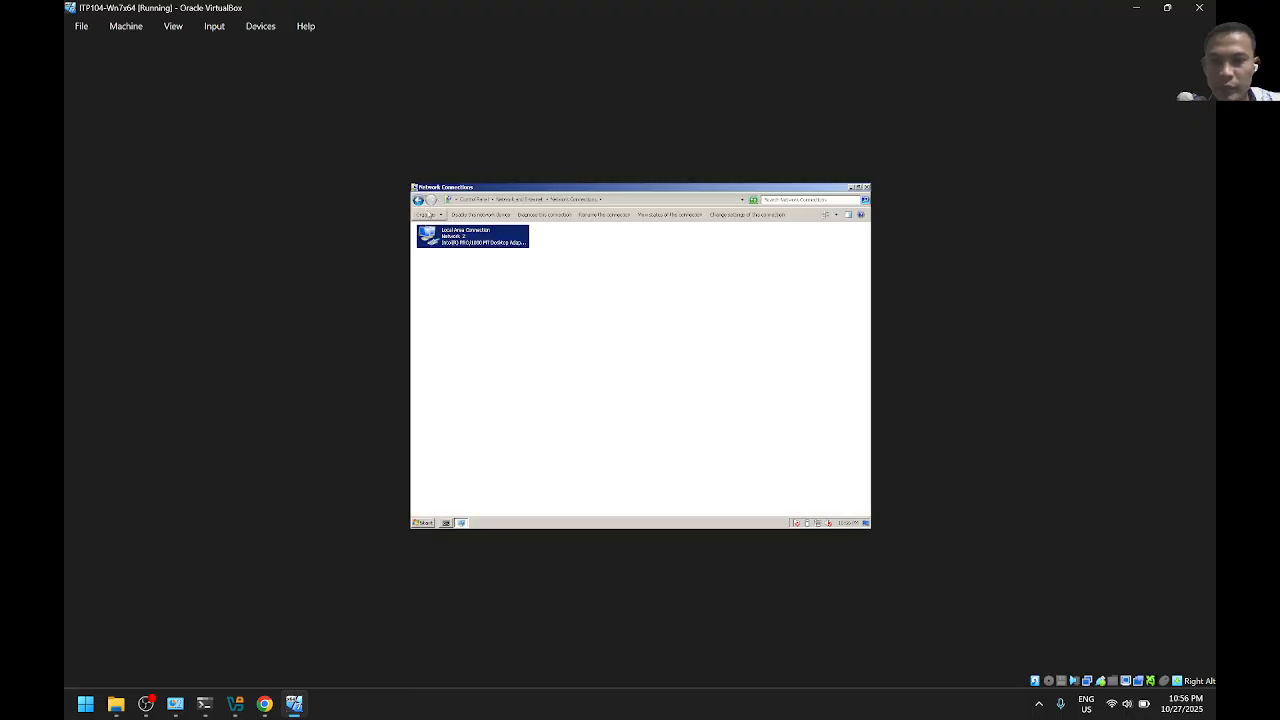
{"action": "left_click", "coordinate": [418, 199]}
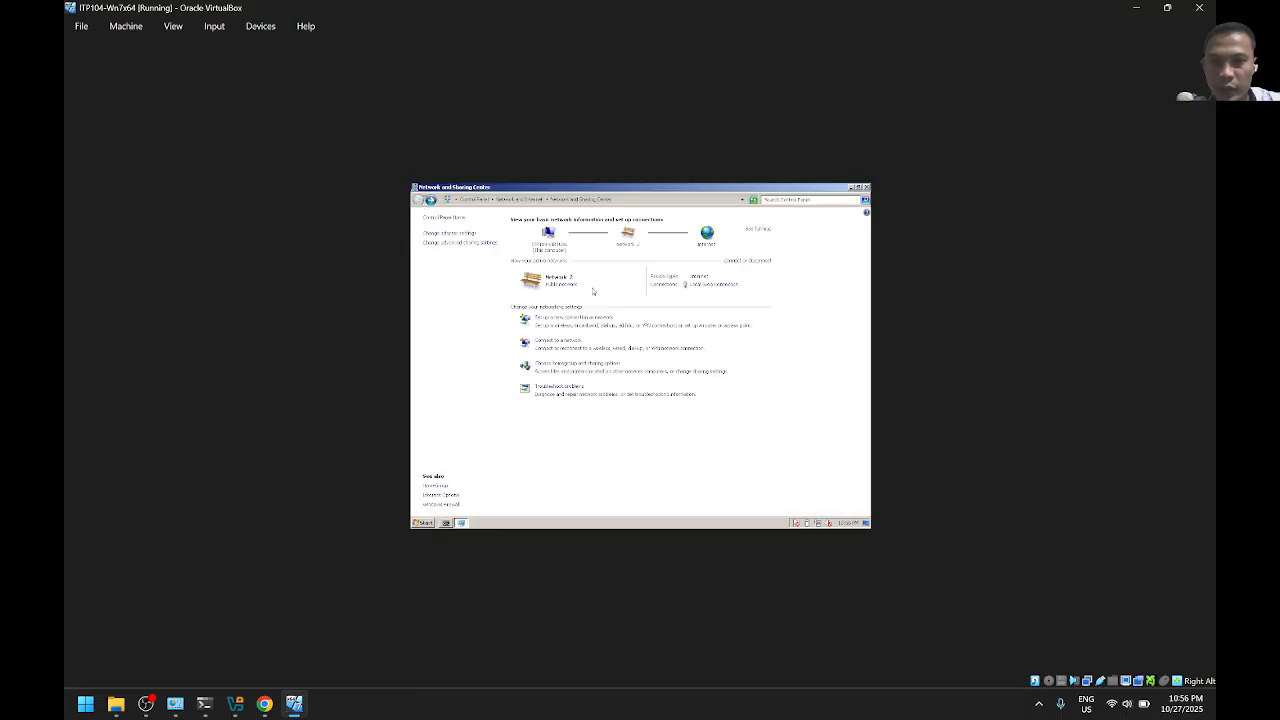
{"action": "left_click", "coordinate": [448, 243]}
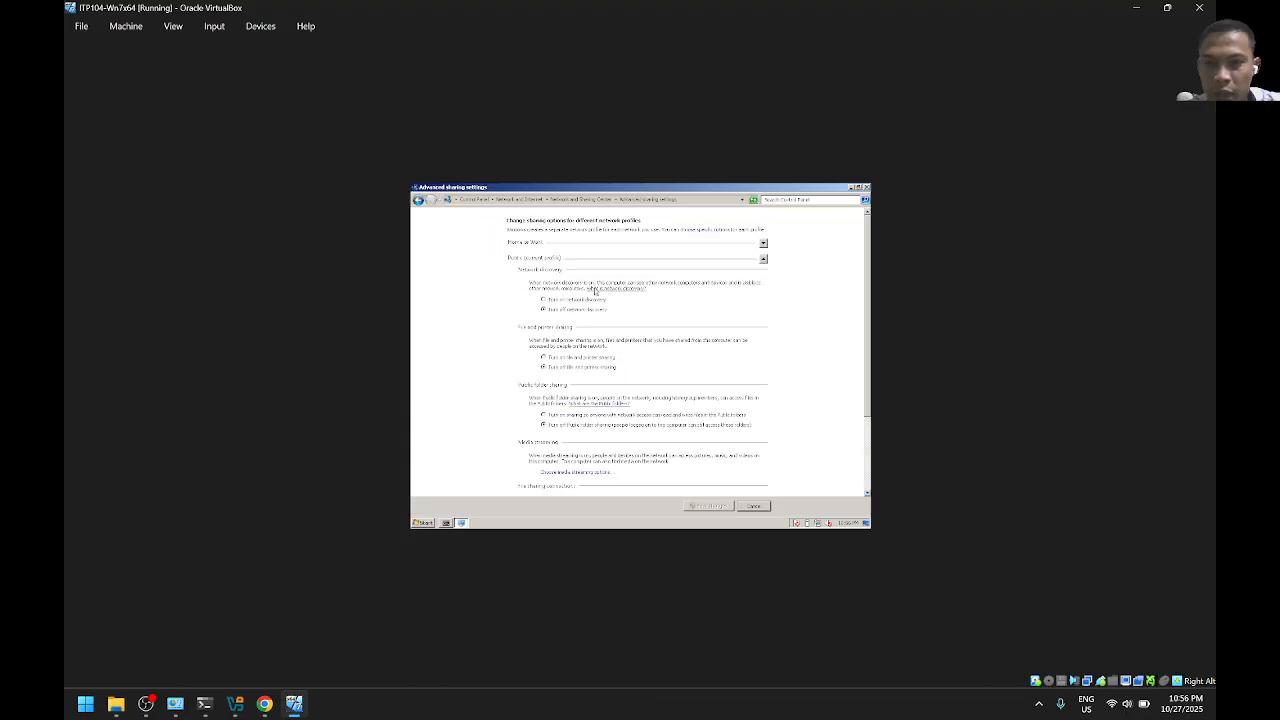
For the Home or Work profile, turn on file and printer sharing and public folder sharing, and turn off password protected sharing
{"action": "left_click", "coordinate": [764, 259]}
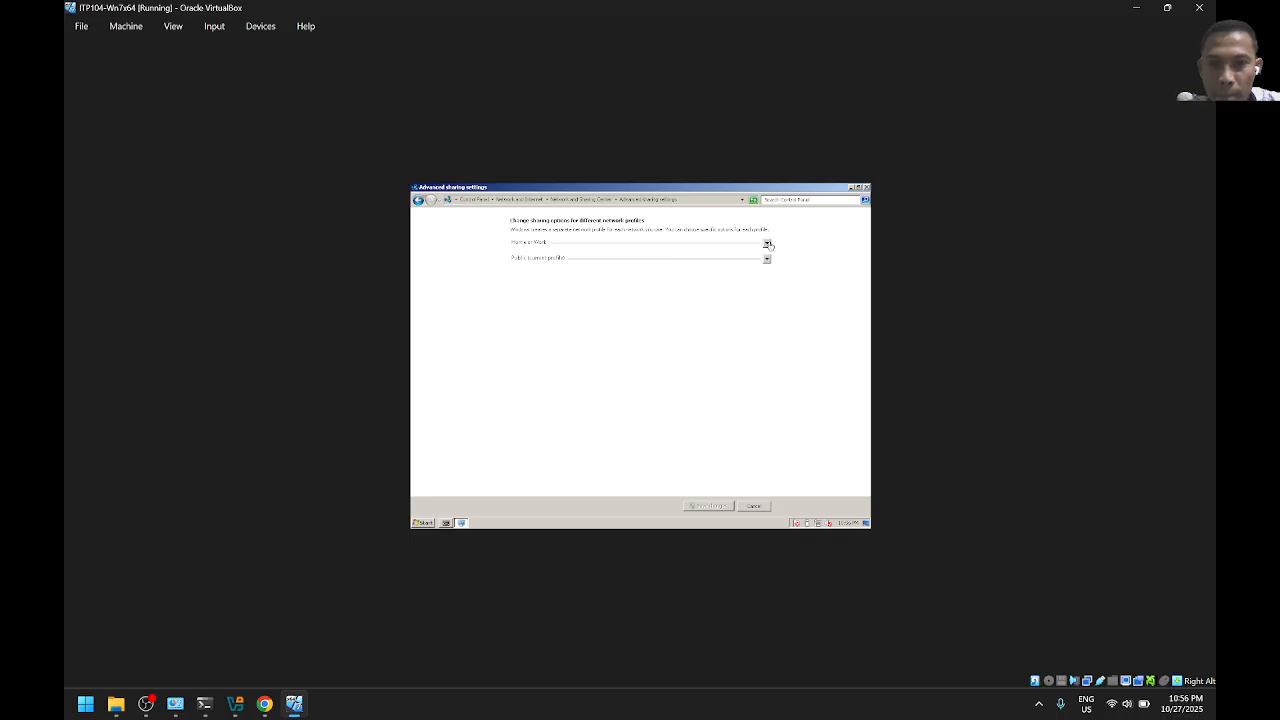
{"action": "left_click", "coordinate": [767, 245]}
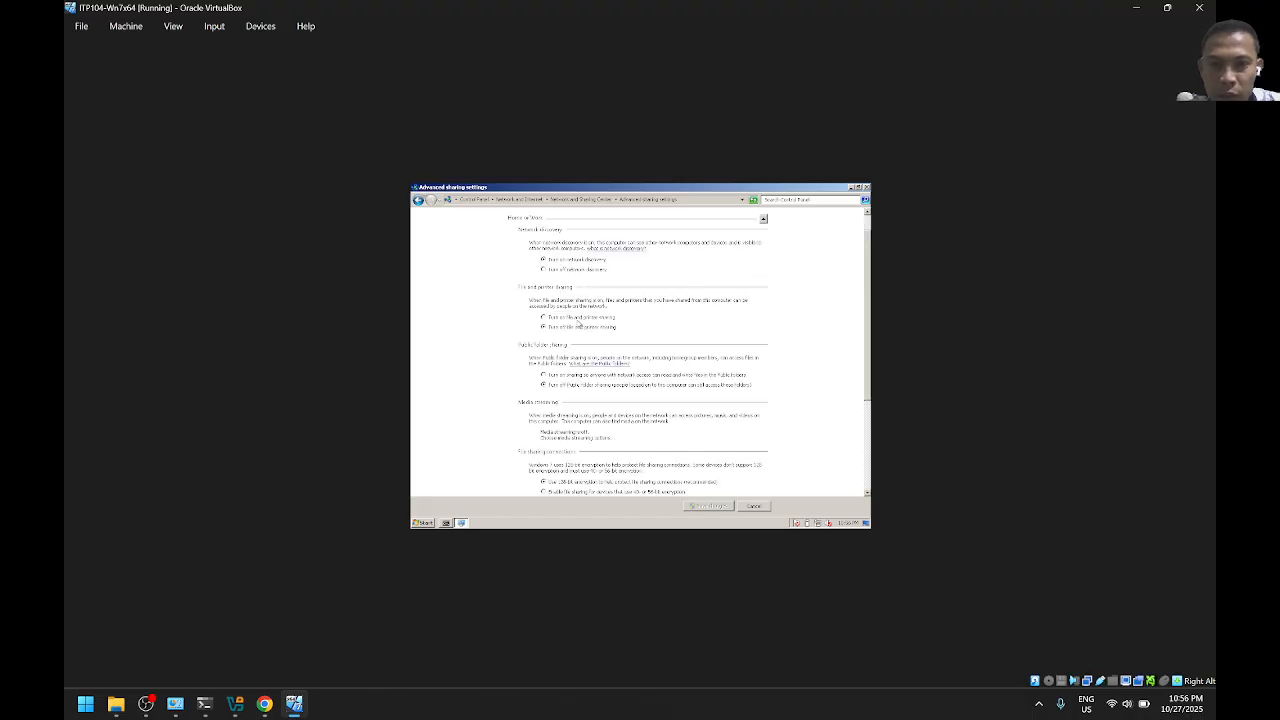
{"action": "left_click", "coordinate": [577, 317]}
{"action": "left_click", "coordinate": [575, 375]}
{"action": "scroll", "coordinate": [620, 384], "scroll_direction": "down", "scroll_amount": 1}
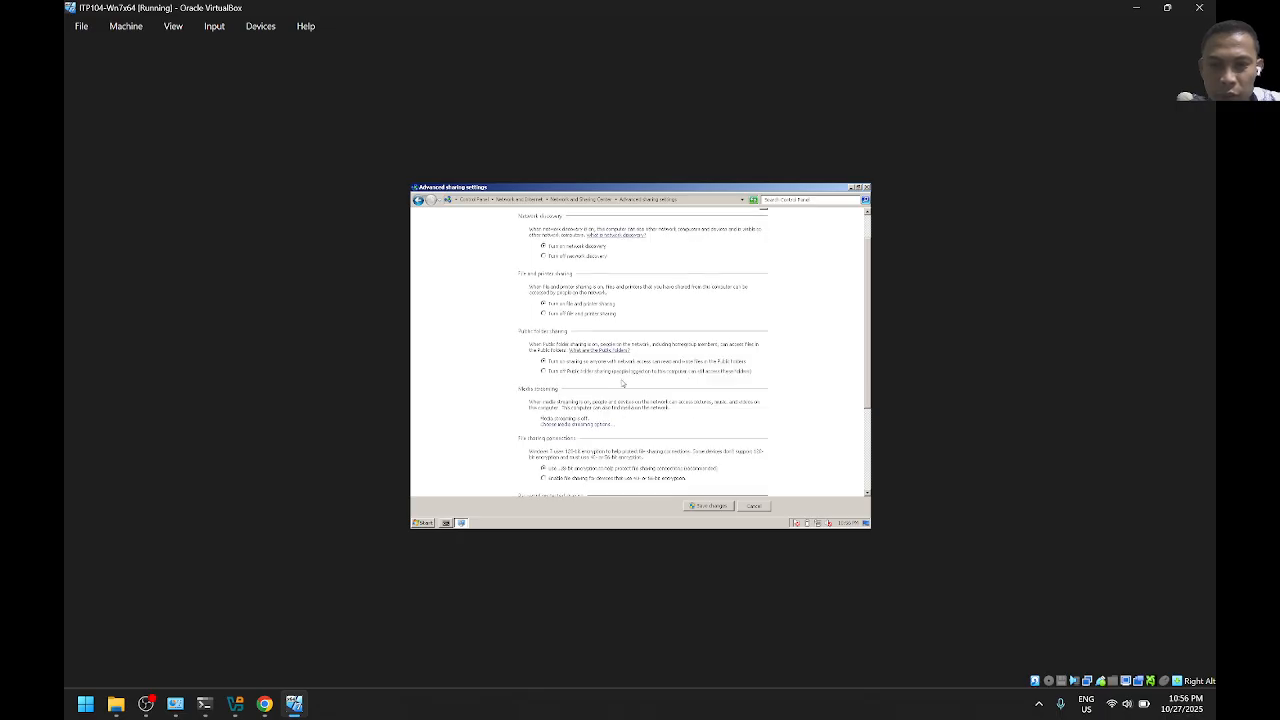
{"action": "scroll", "coordinate": [597, 434], "scroll_direction": "down", "scroll_amount": 2}
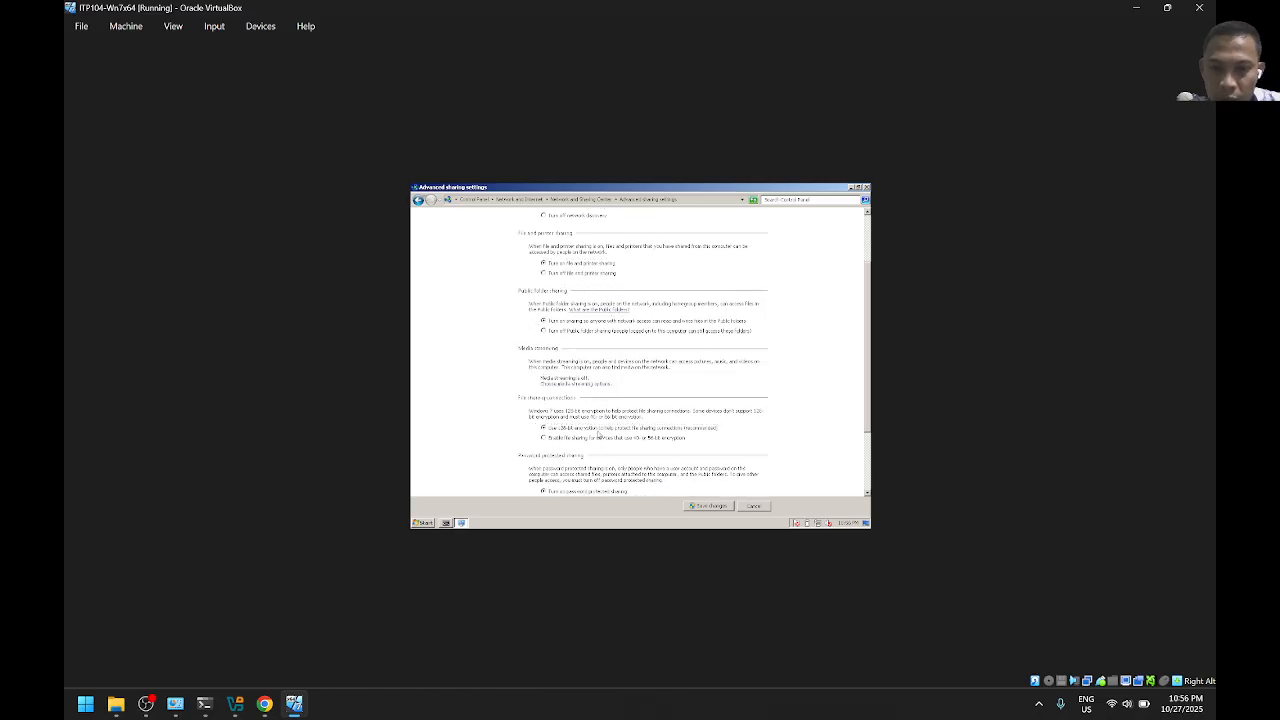
{"action": "scroll", "coordinate": [597, 434], "scroll_direction": "down", "scroll_amount": 2}
{"action": "left_click", "coordinate": [571, 449]}
{"action": "scroll", "coordinate": [571, 449], "scroll_direction": "down", "scroll_amount": 1}
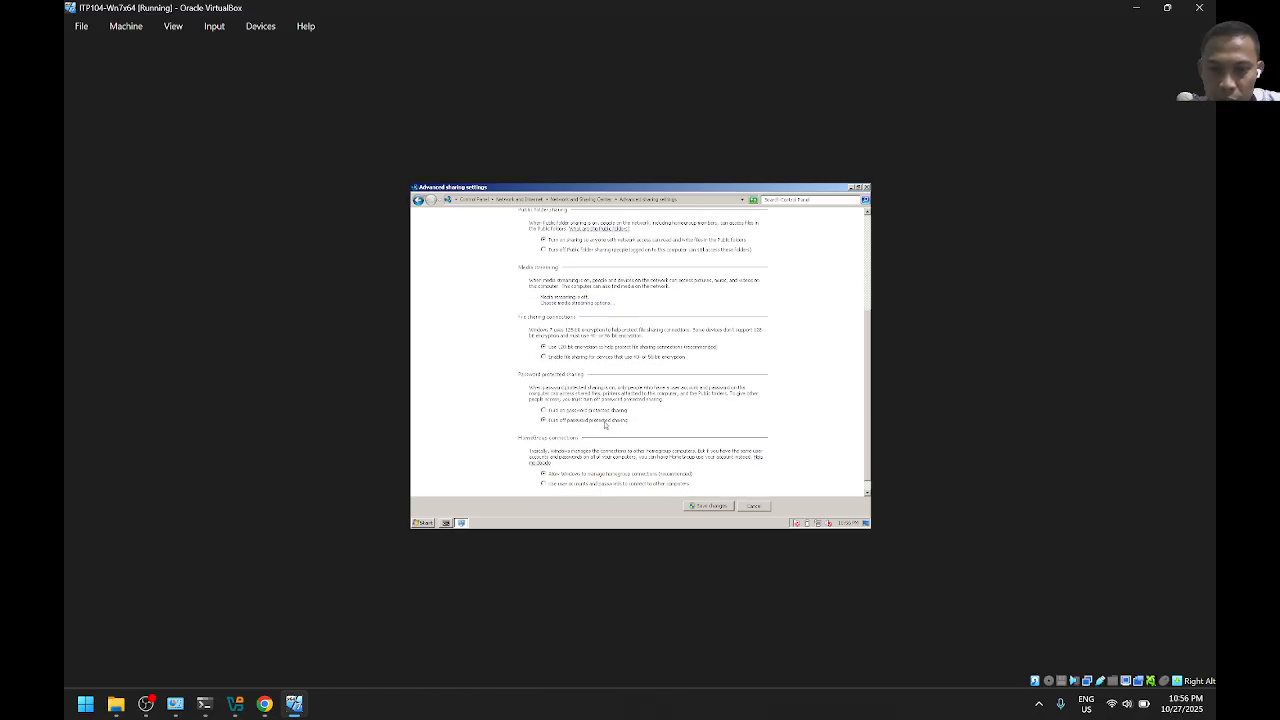
{"action": "scroll", "coordinate": [606, 430], "scroll_direction": "down", "scroll_amount": 1}
{"action": "scroll", "coordinate": [755, 366], "scroll_direction": "up", "scroll_amount": 5}
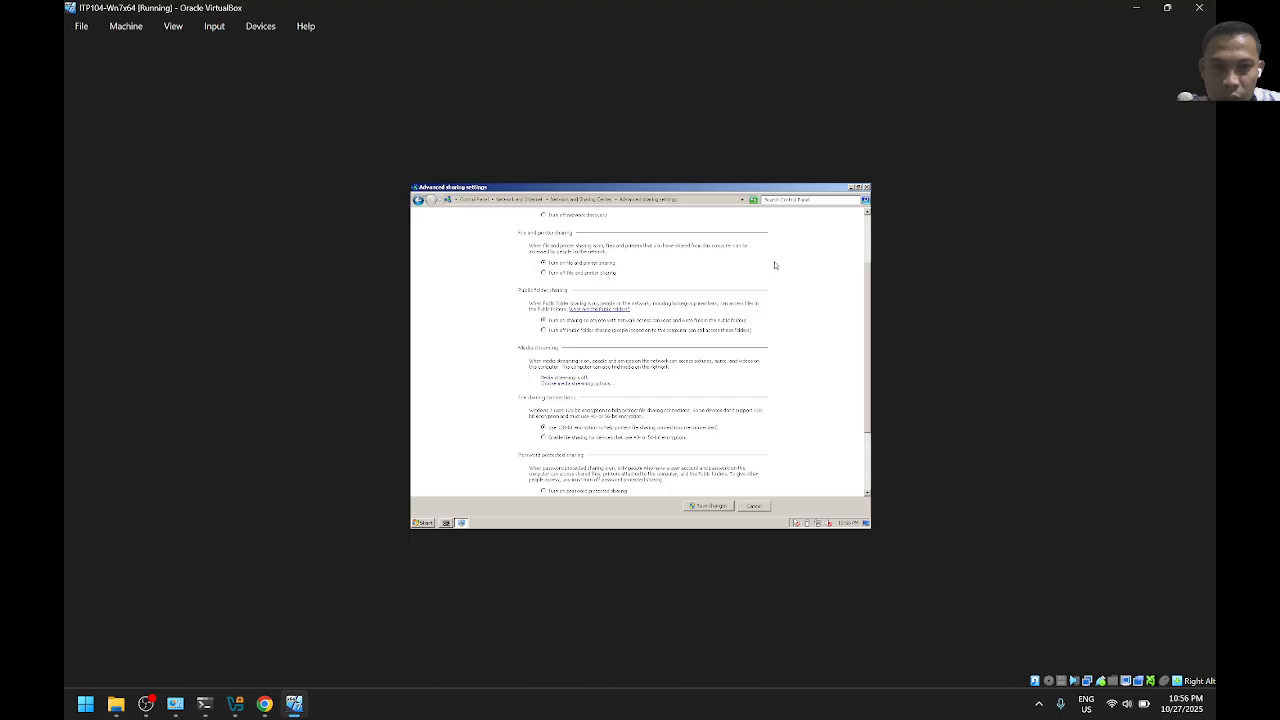
For the Public profile, turn on network discovery, file and printer sharing and public folder sharing, turn off password protected sharing, and save the changes
{"action": "left_click", "coordinate": [767, 244]}
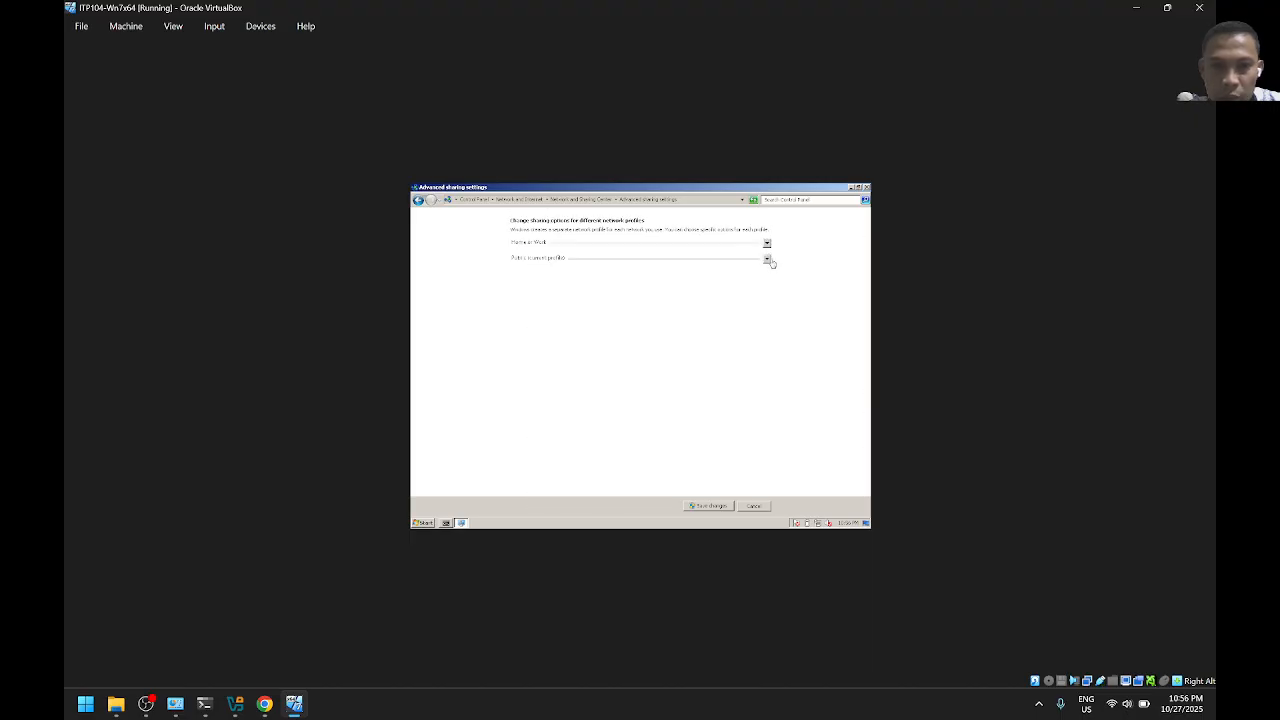
{"action": "left_click", "coordinate": [767, 259]}
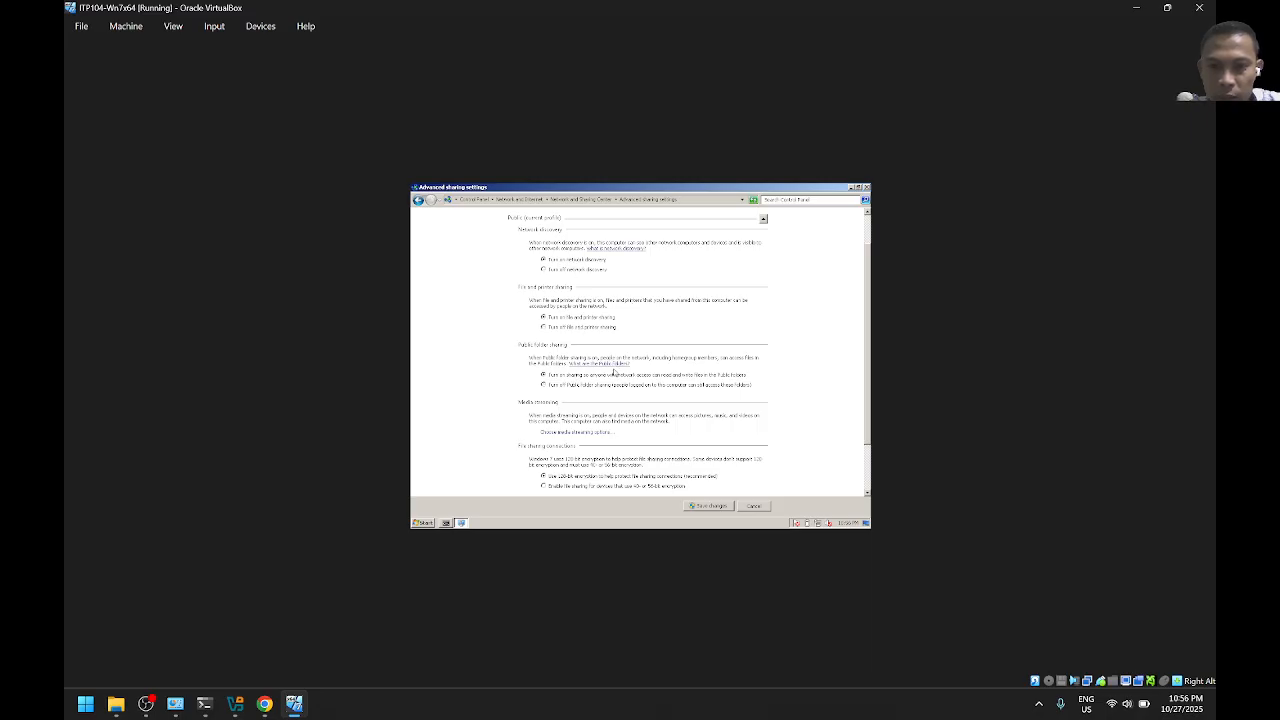
{"action": "left_click", "coordinate": [614, 374]}
{"action": "scroll", "coordinate": [608, 377], "scroll_direction": "down", "scroll_amount": 1}
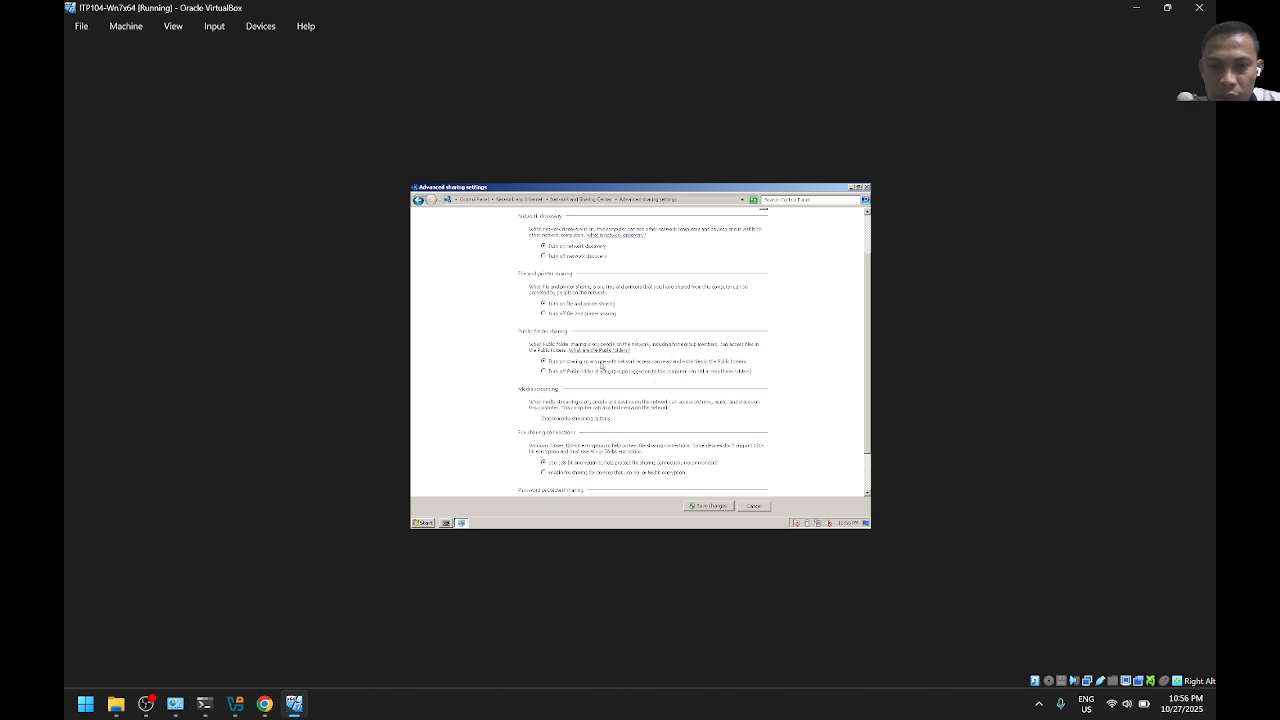
{"action": "scroll", "coordinate": [578, 462], "scroll_direction": "down", "scroll_amount": 2}
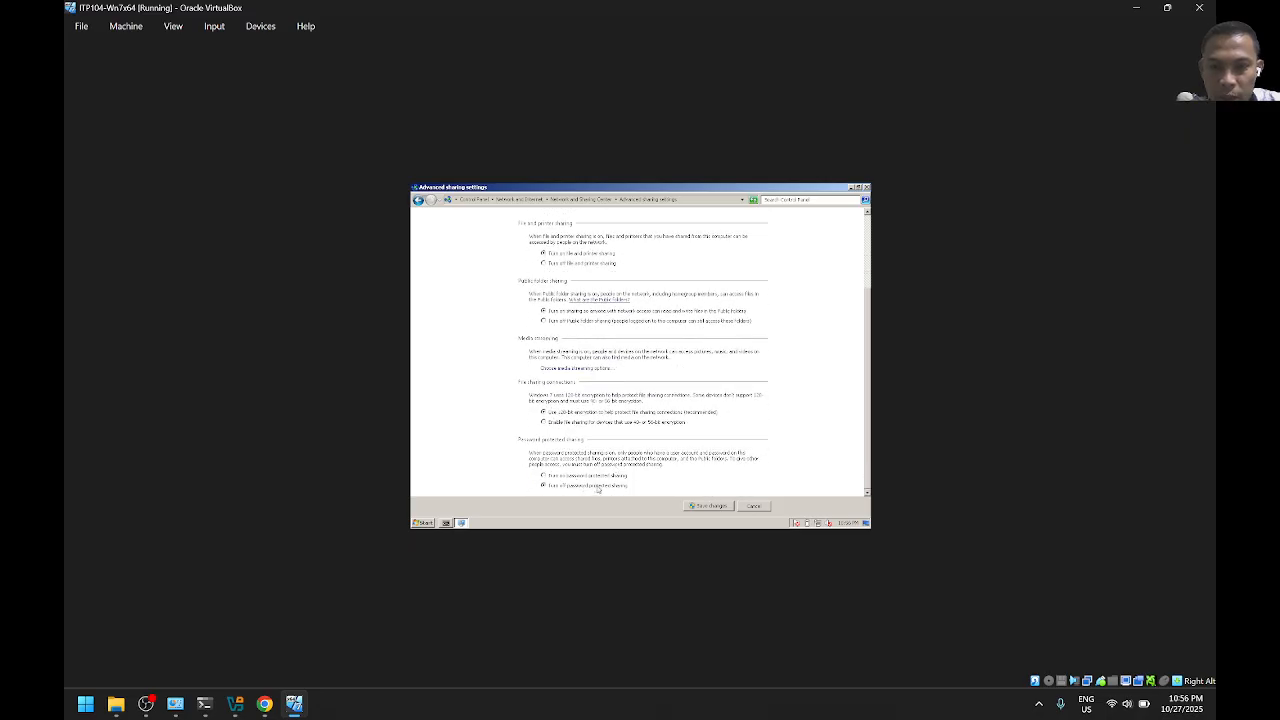
{"action": "left_click", "coordinate": [708, 505]}
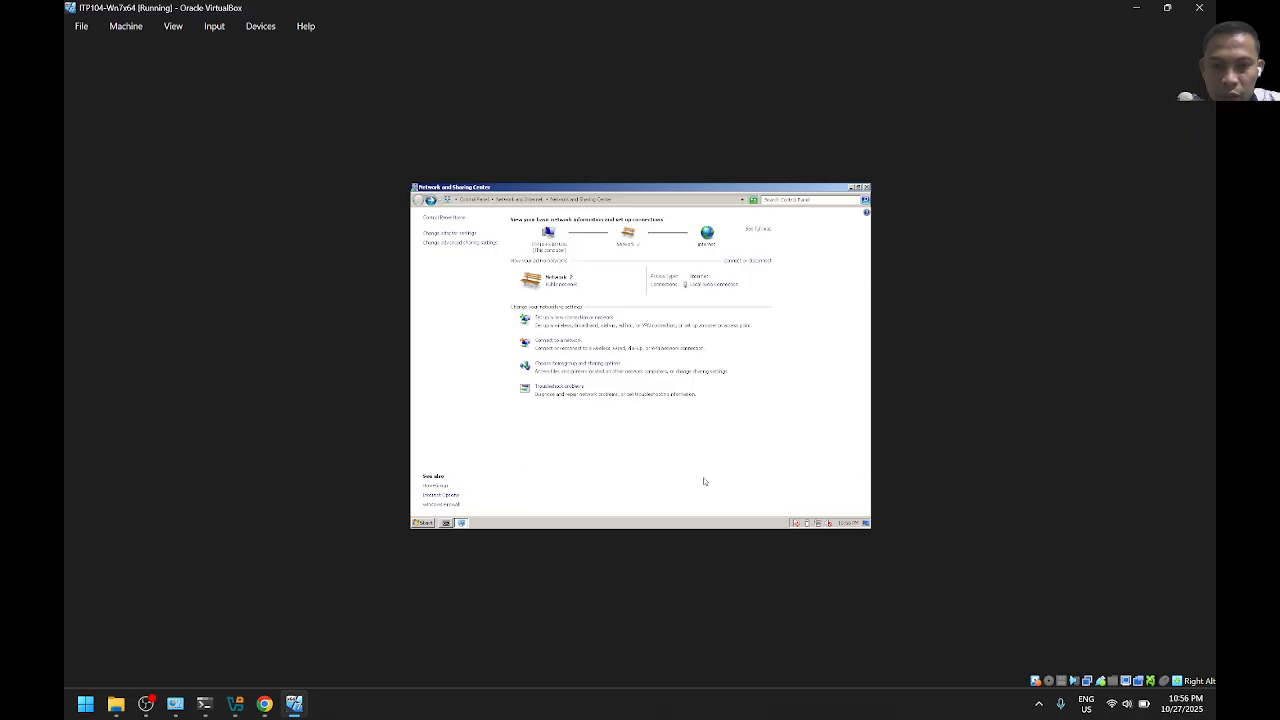
Minimize the virtual machine and its open window, ping 192.168.1.253 again from the host's command prompt, and examine the replies
{"action": "left_click", "coordinate": [852, 189]}
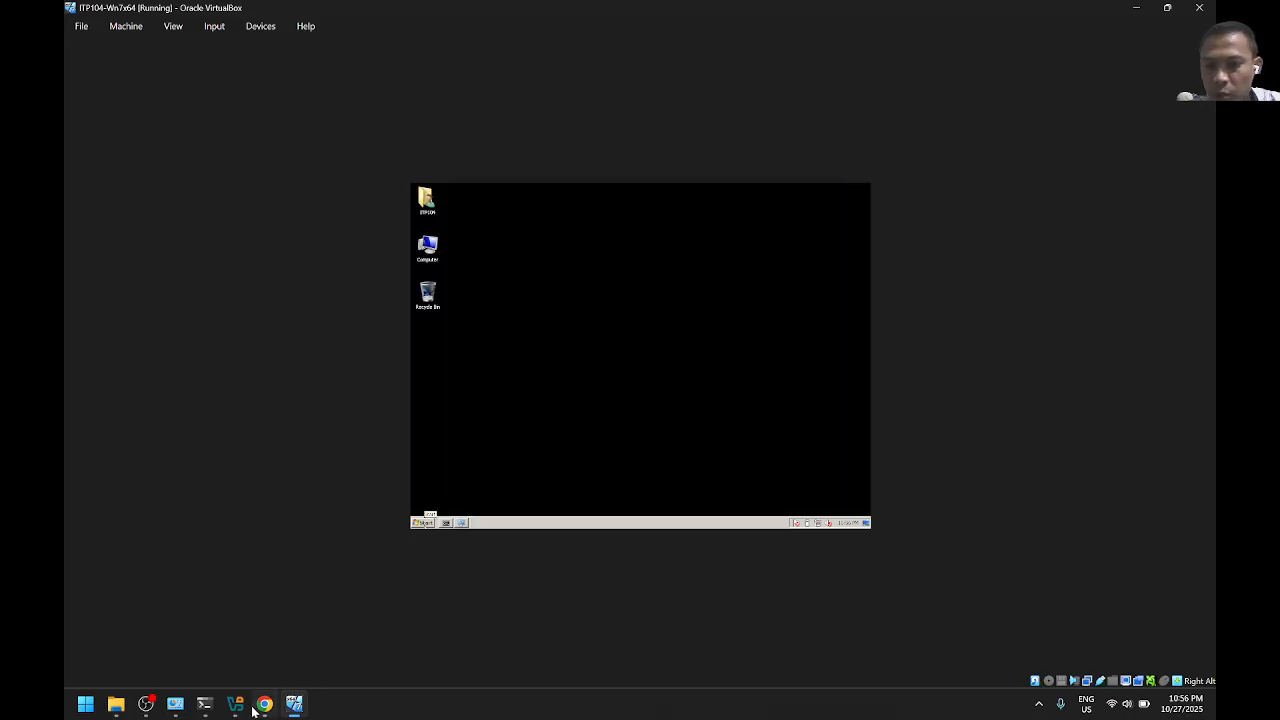
{"action": "mouse_move", "coordinate": [201, 708]}
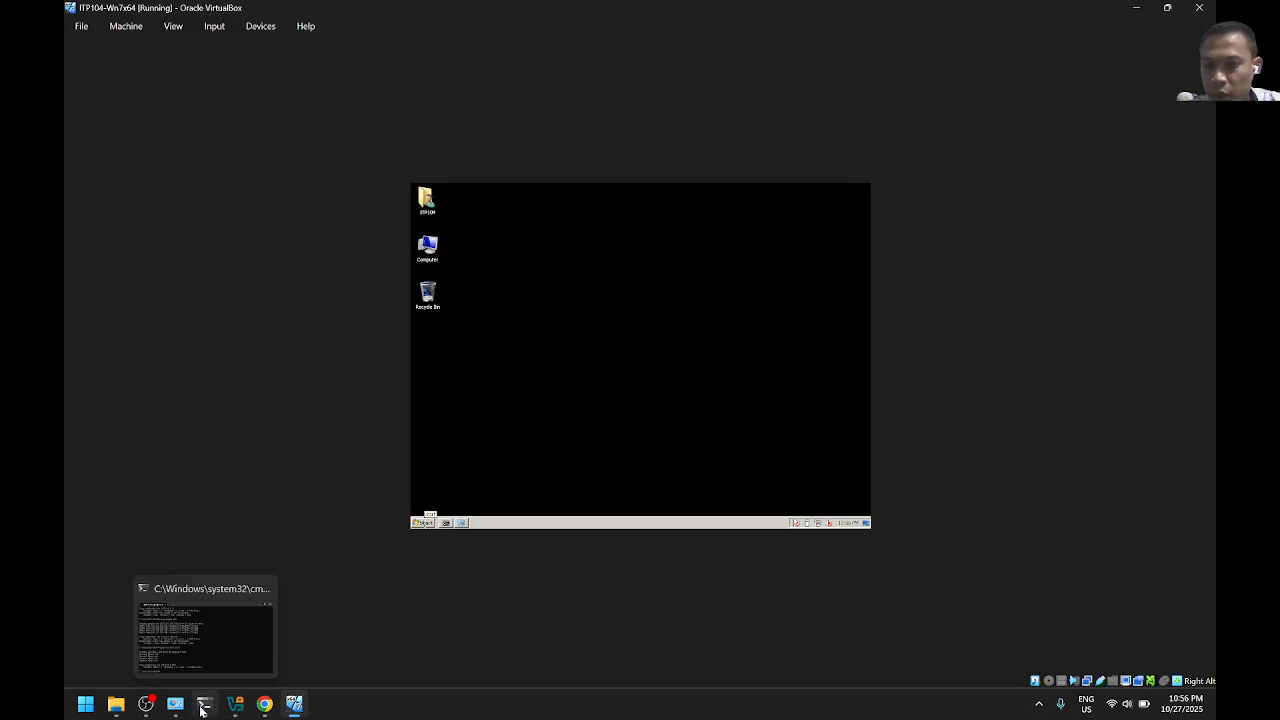
{"action": "left_click", "coordinate": [1136, 7]}
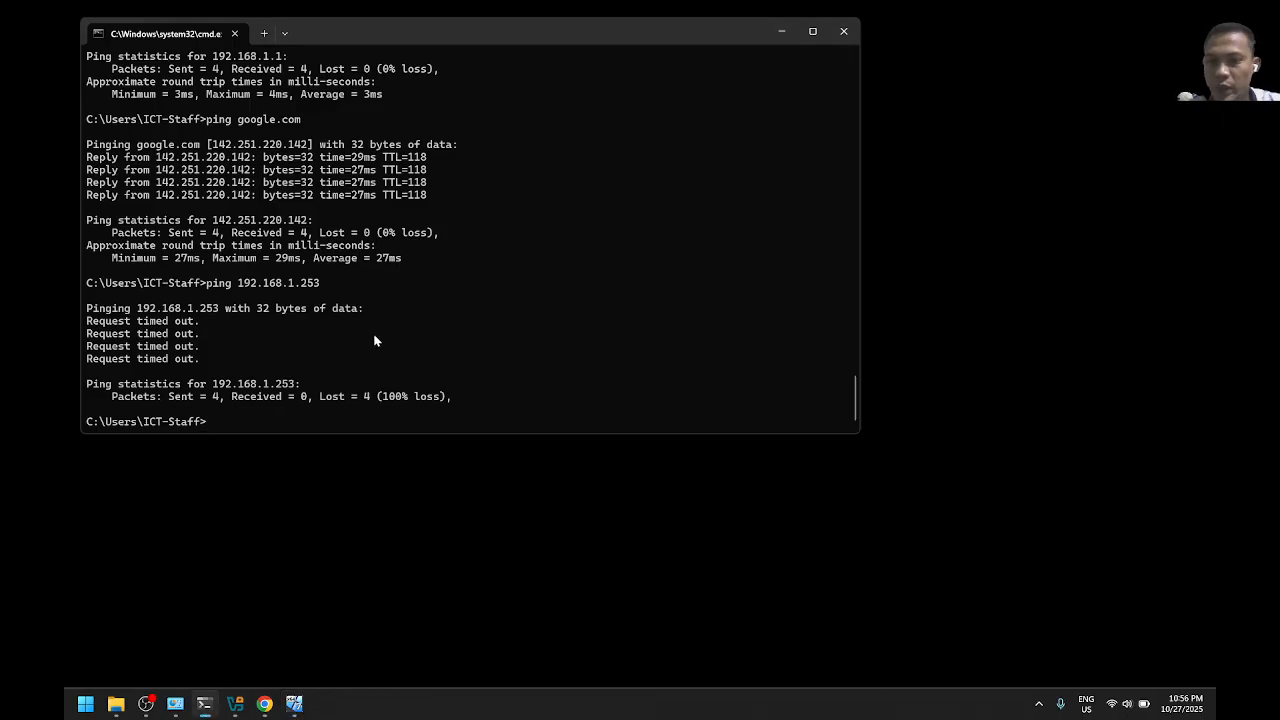
{"action": "key", "text": "Up"}
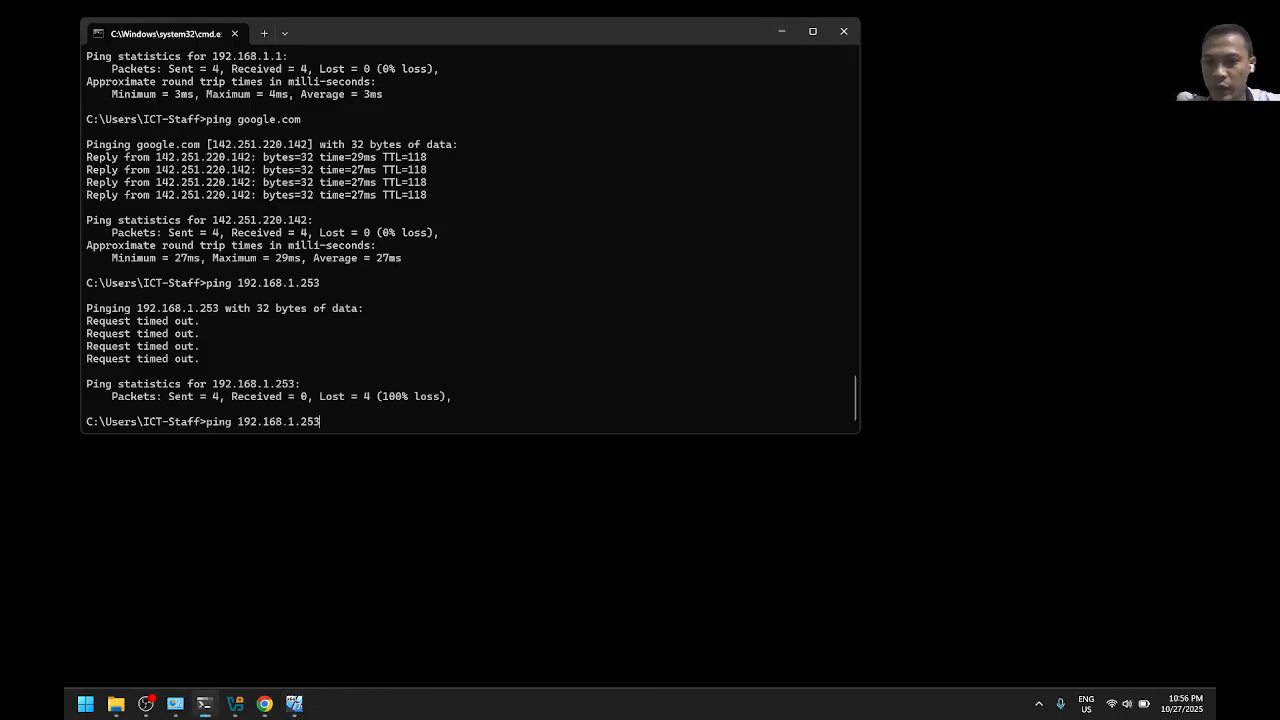
{"action": "key", "text": "Return"}
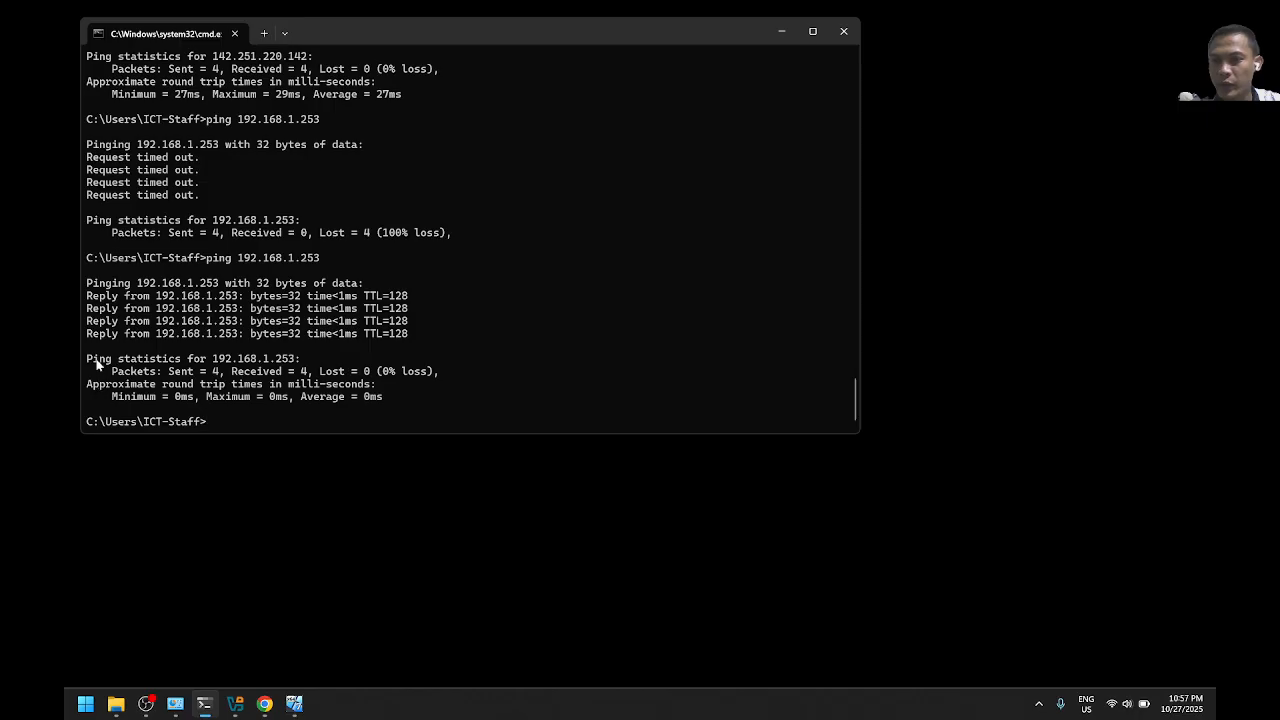
{"action": "left_click_drag", "start_coordinate": [90, 296], "coordinate": [391, 331]}
{"action": "right_click", "coordinate": [412, 332]}
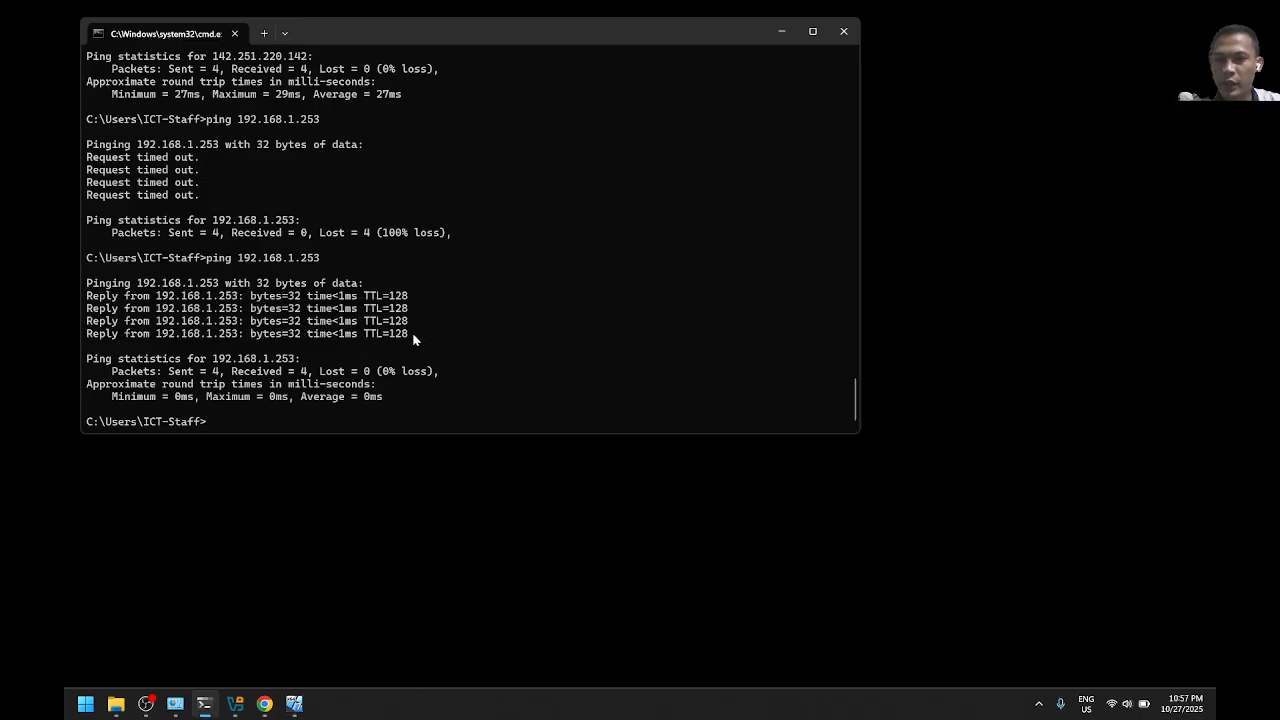
Examine the latest ping replies from 192.168.1.253 in the host's command prompt and minimize that window
{"action": "left_click_drag", "start_coordinate": [88, 257], "coordinate": [420, 338]}
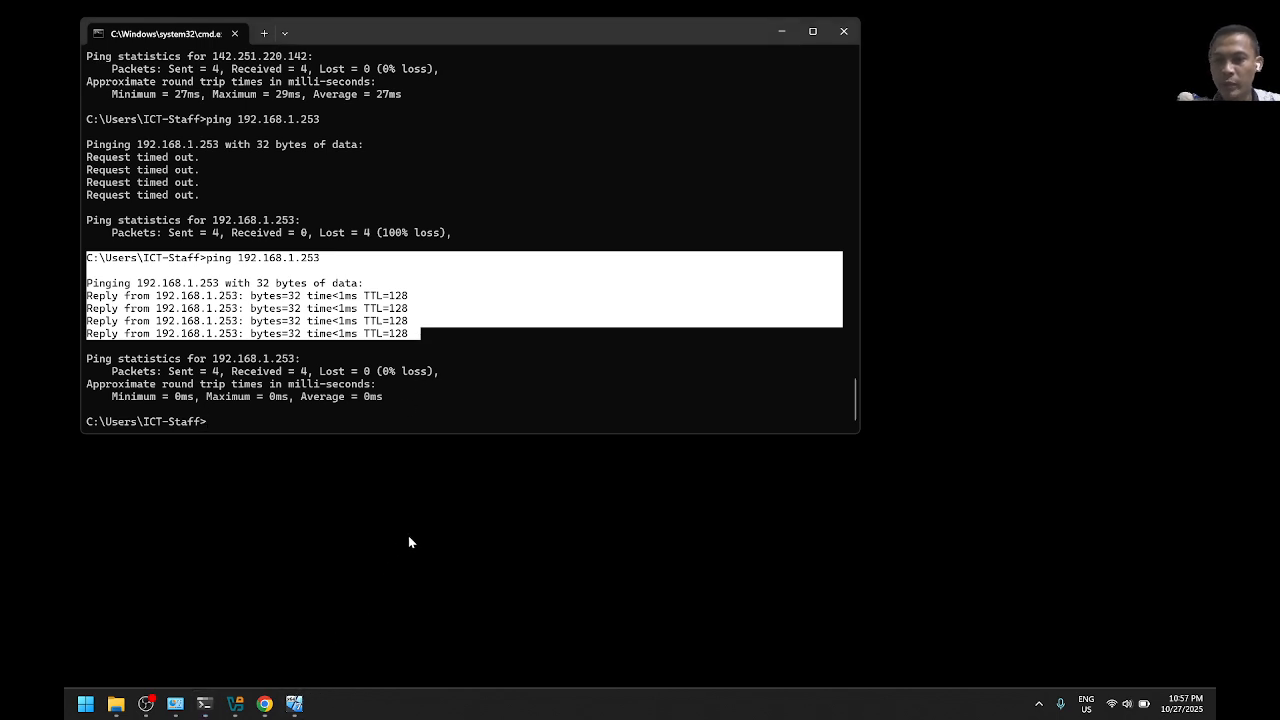
{"action": "left_click", "coordinate": [477, 363]}
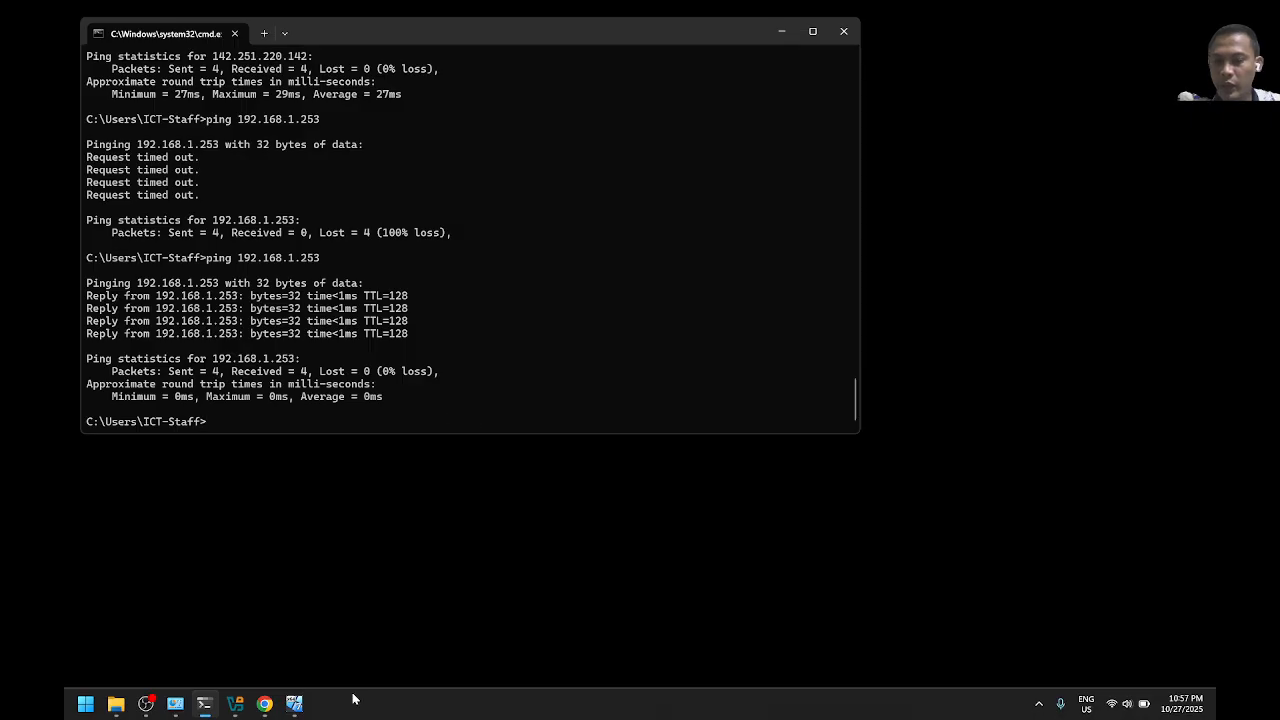
{"action": "mouse_move", "coordinate": [295, 704]}
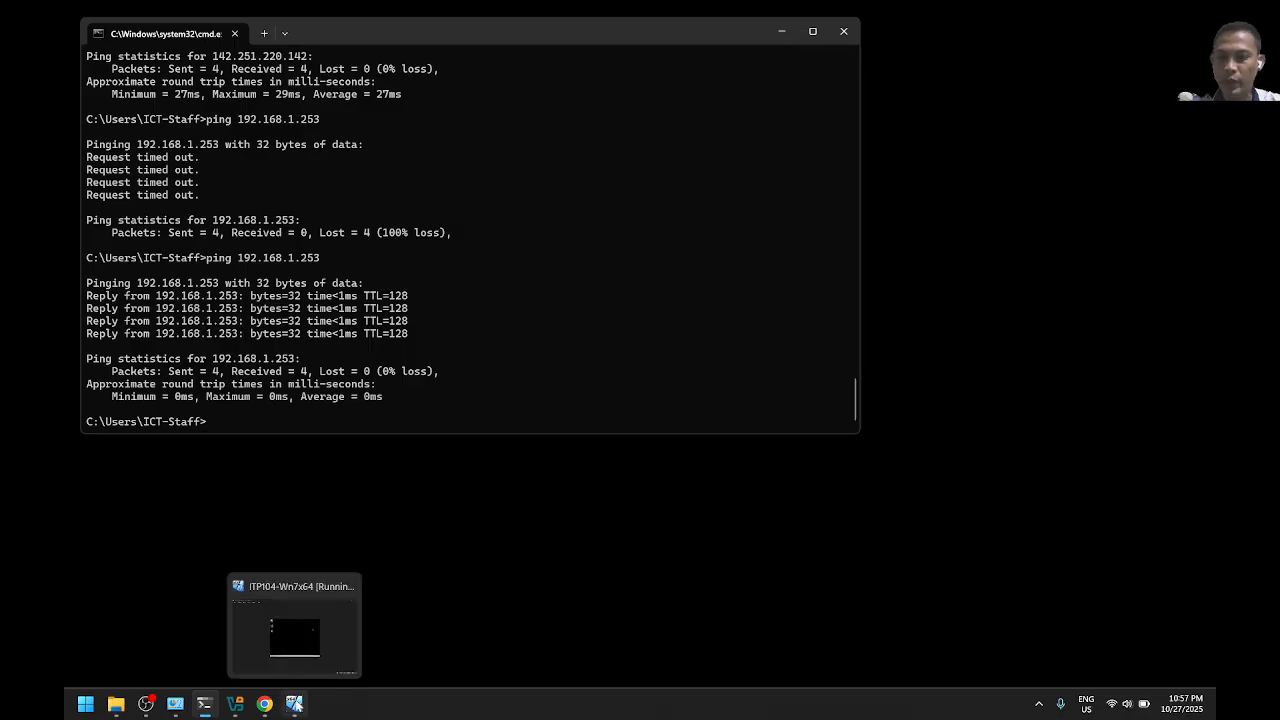
{"action": "left_click", "coordinate": [782, 31]}
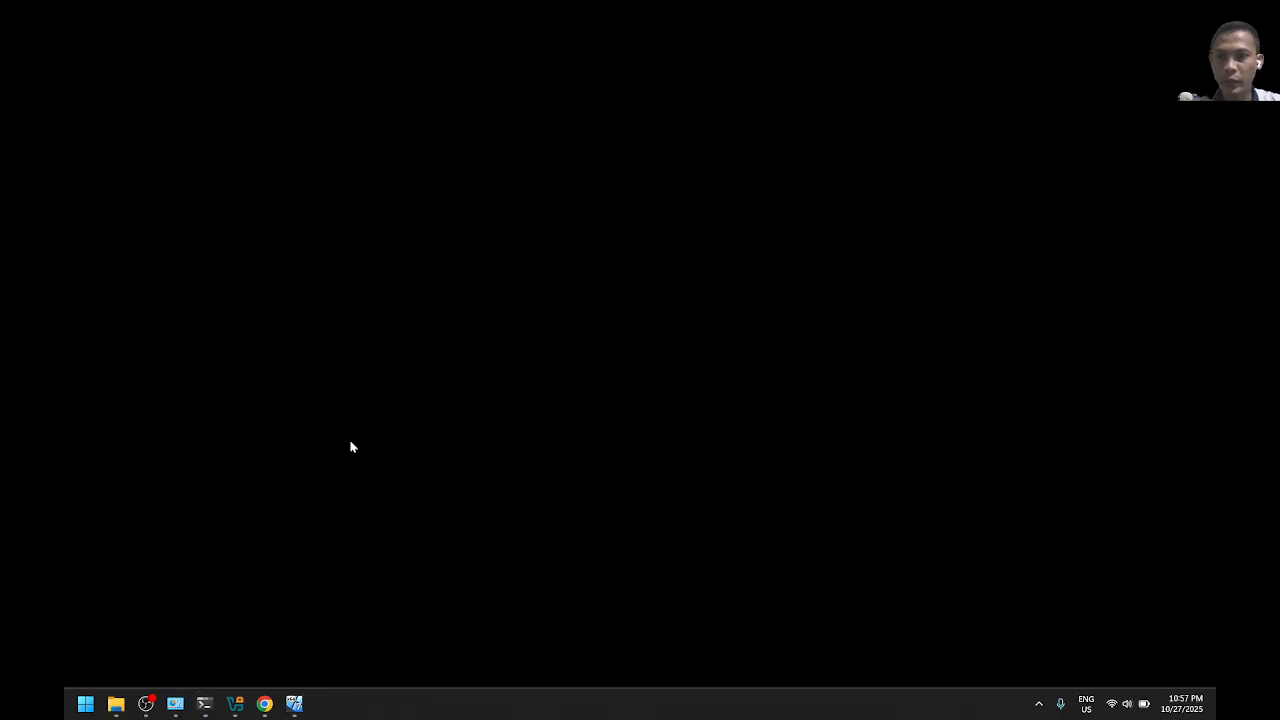
Return to the virtual machine and create a desktop folder named "VirtualOS Shared Folder"
{"action": "left_click", "coordinate": [291, 705]}
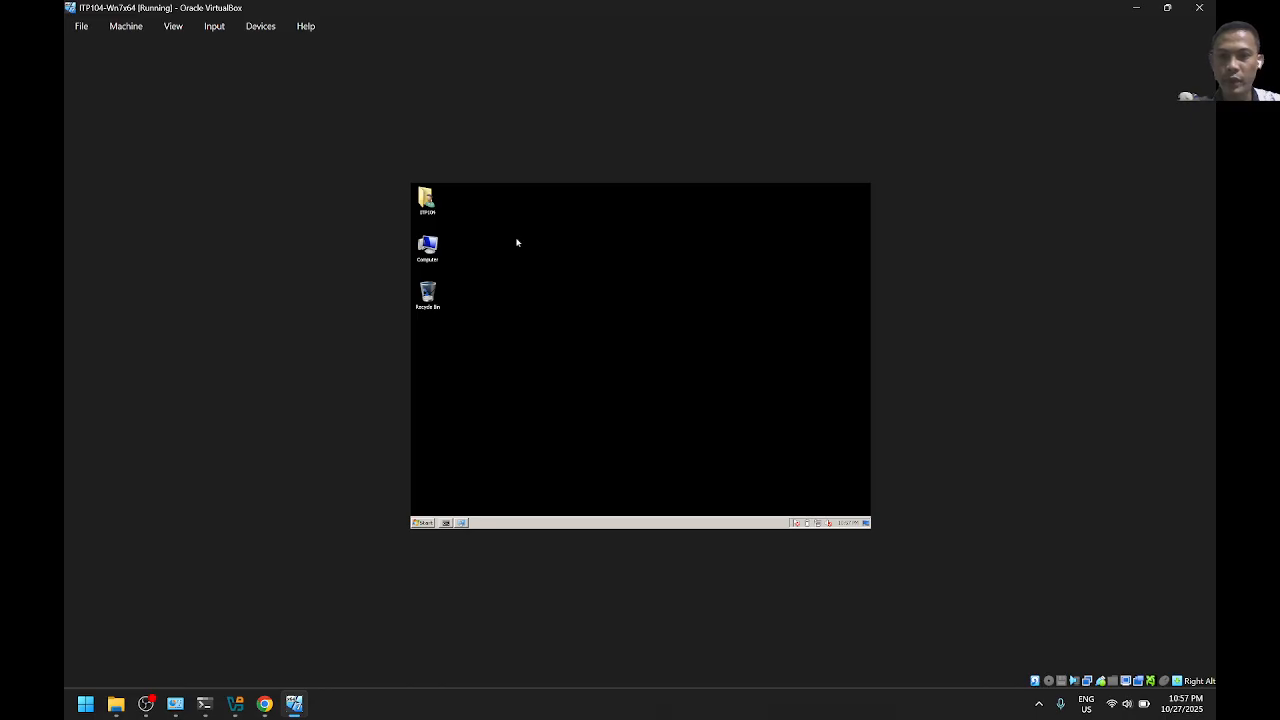
{"action": "right_click", "coordinate": [476, 209]}
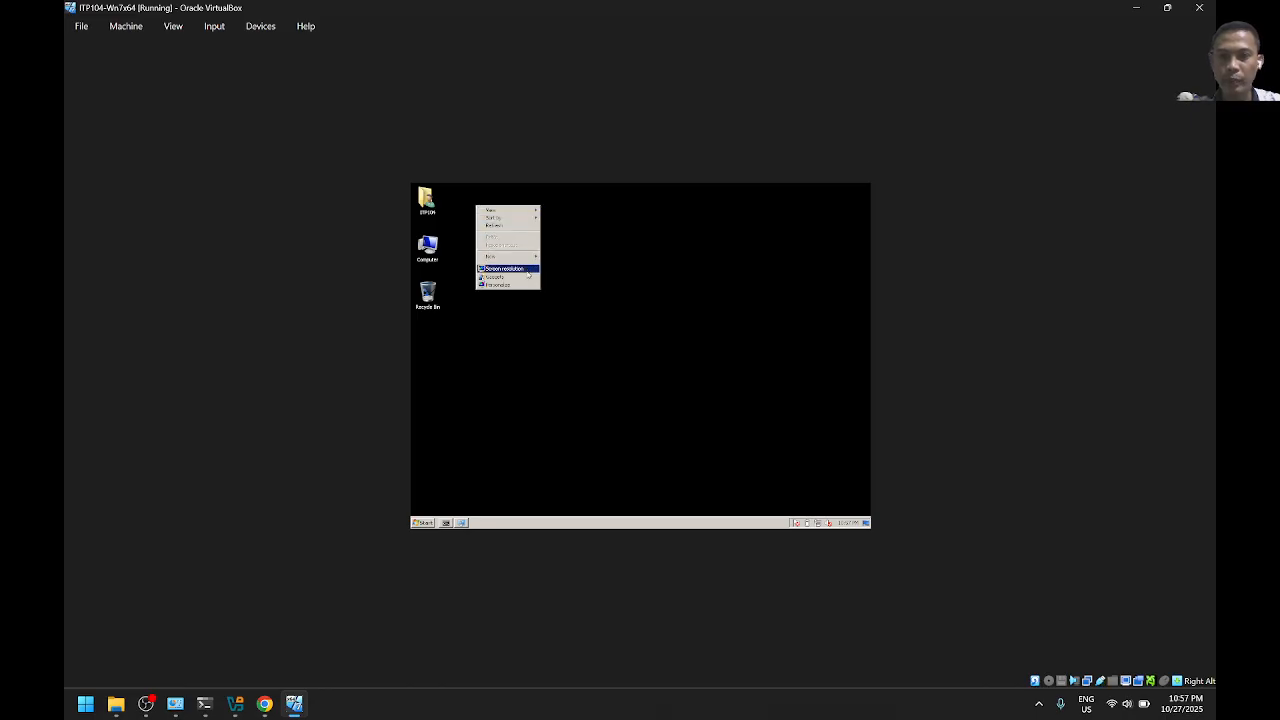
{"action": "mouse_move", "coordinate": [512, 257]}
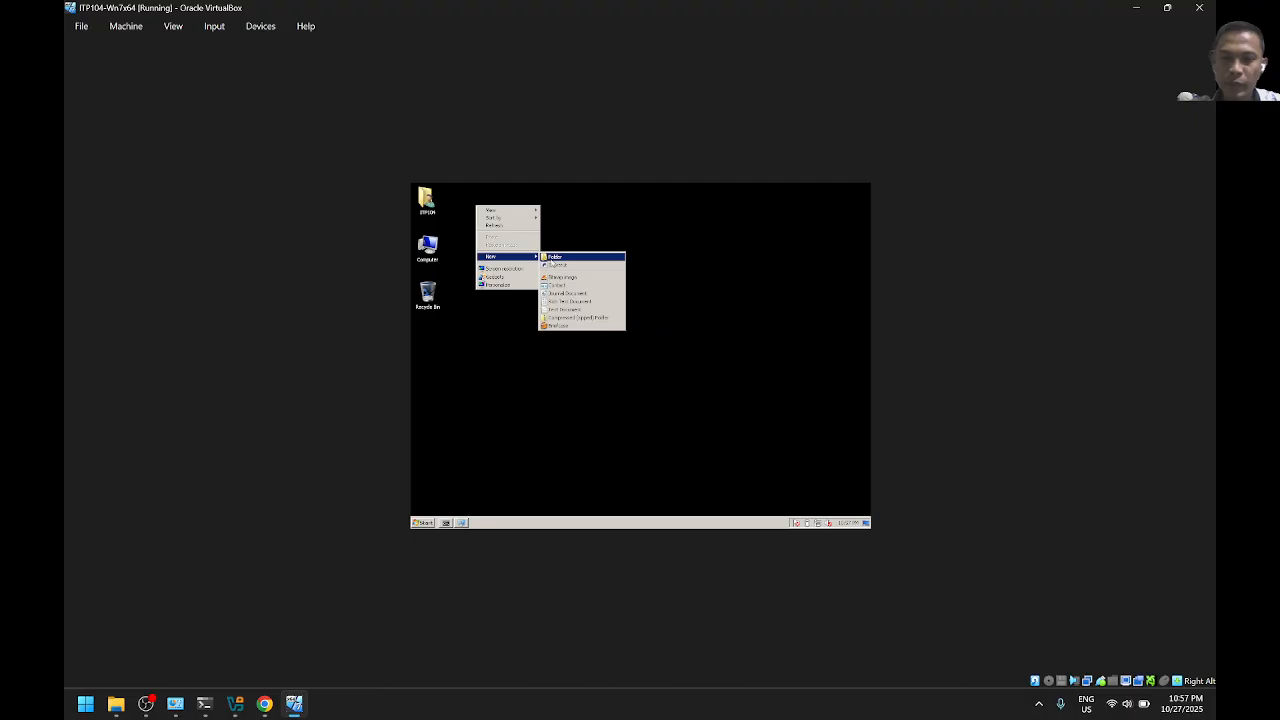
{"action": "left_click", "coordinate": [556, 257]}
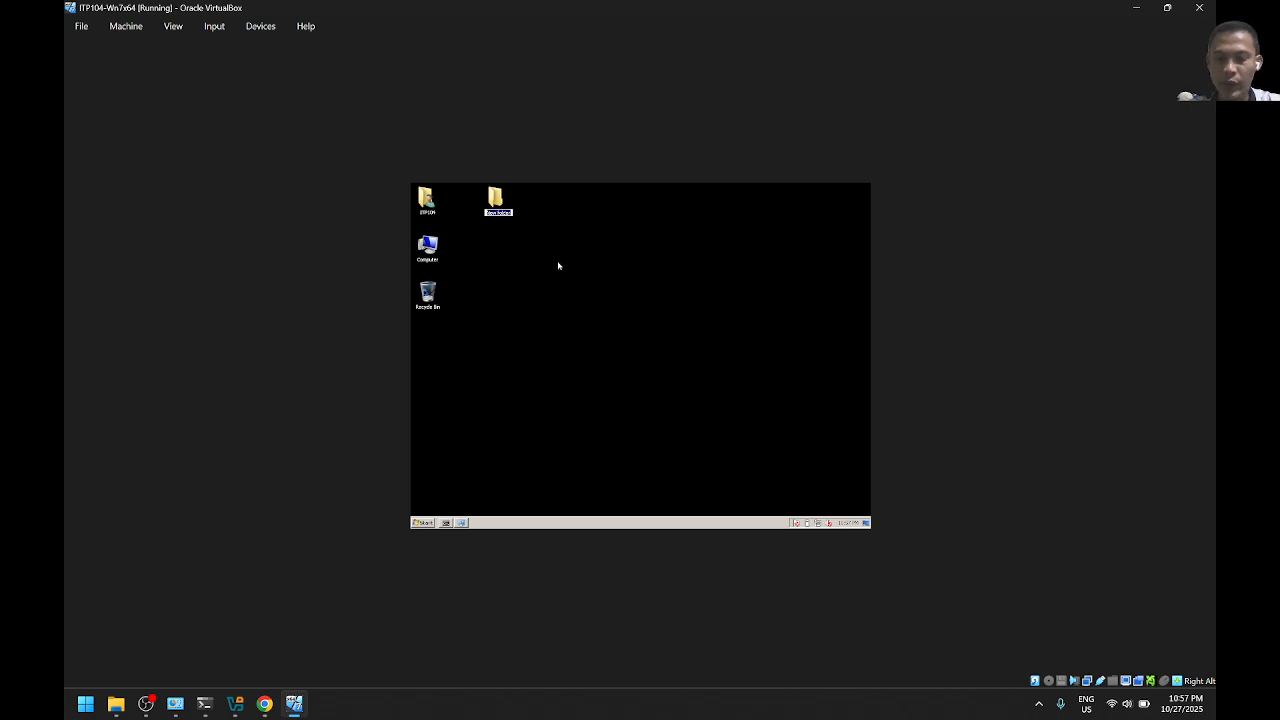
{"action": "type", "text": "AirtualOS Share"}
{"action": "key", "text": "Return"}
{"action": "type", "text": "S-Shared Folder"}
{"action": "key", "text": "Return"}
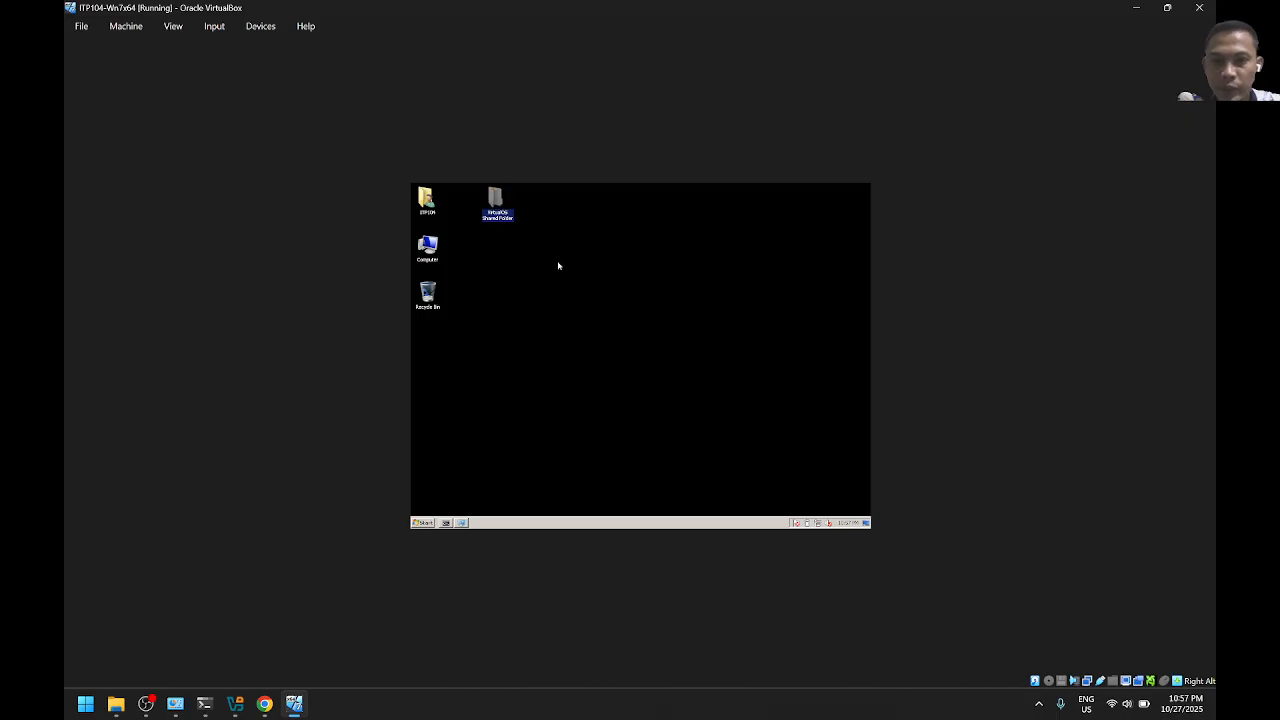
Open the sharing properties of the VirtualOS Shared Folder
{"action": "right_click", "coordinate": [498, 208]}
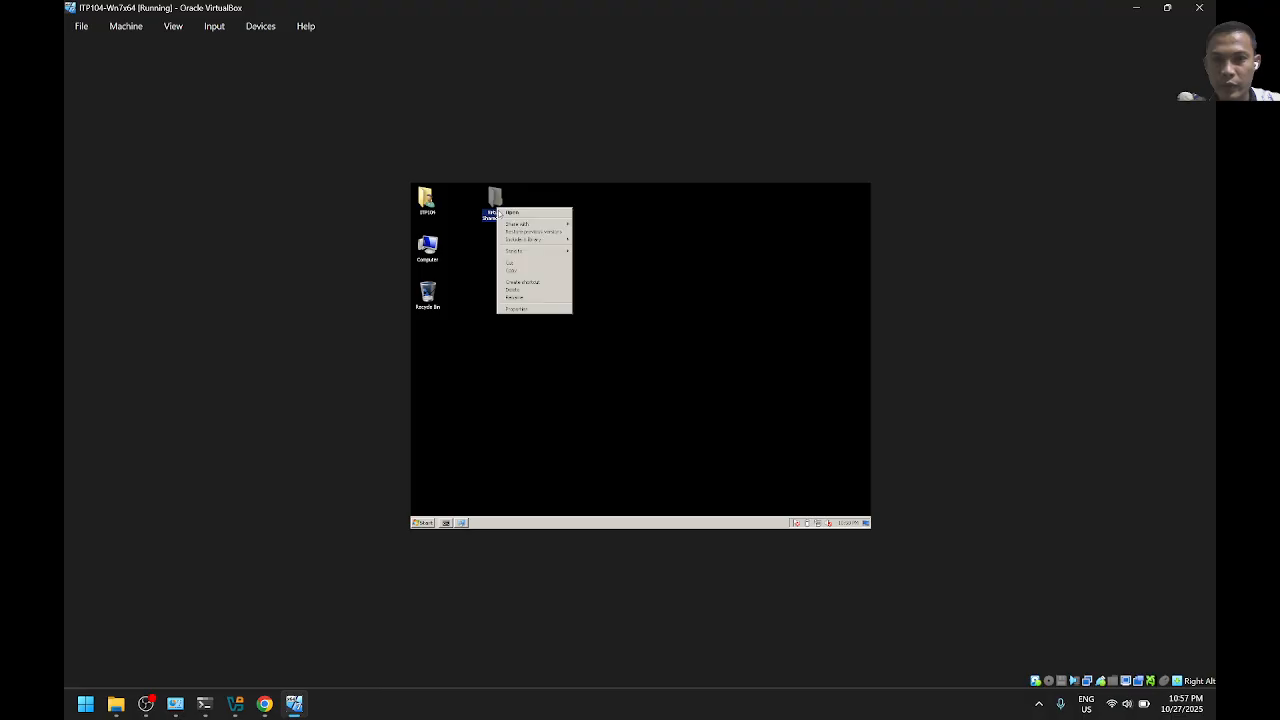
{"action": "left_click", "coordinate": [549, 310]}
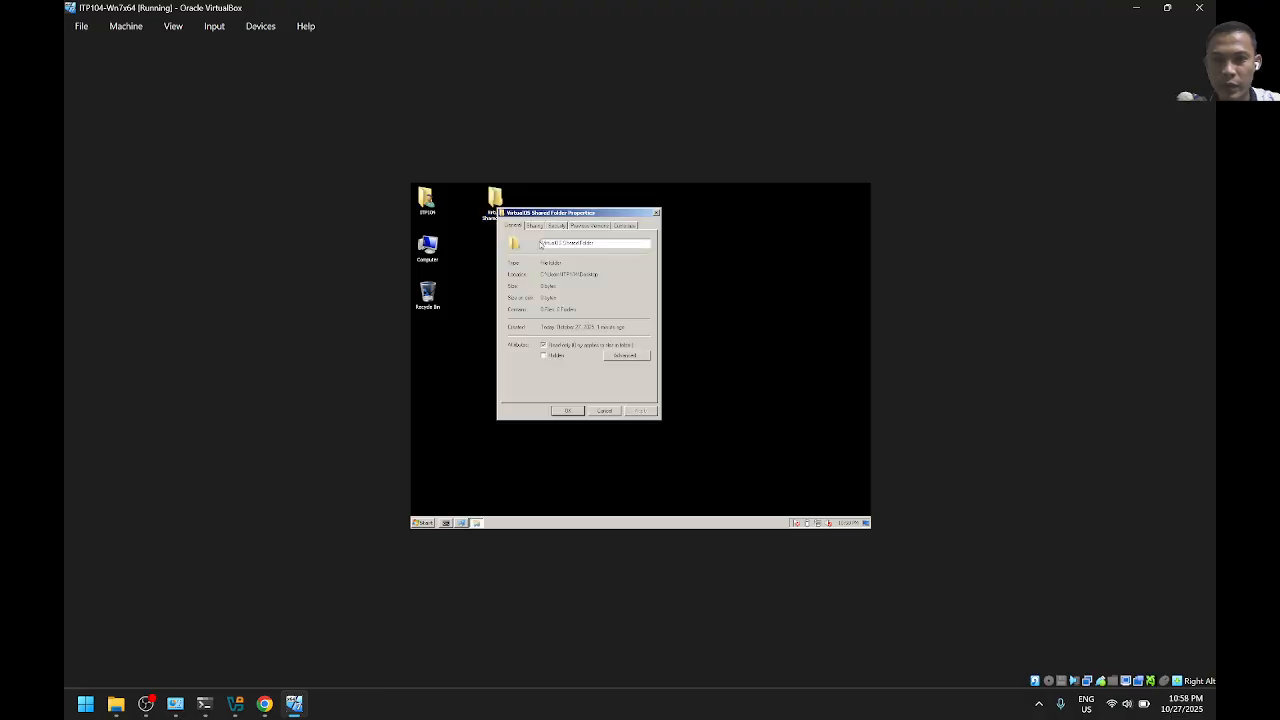
{"action": "left_click", "coordinate": [535, 226]}
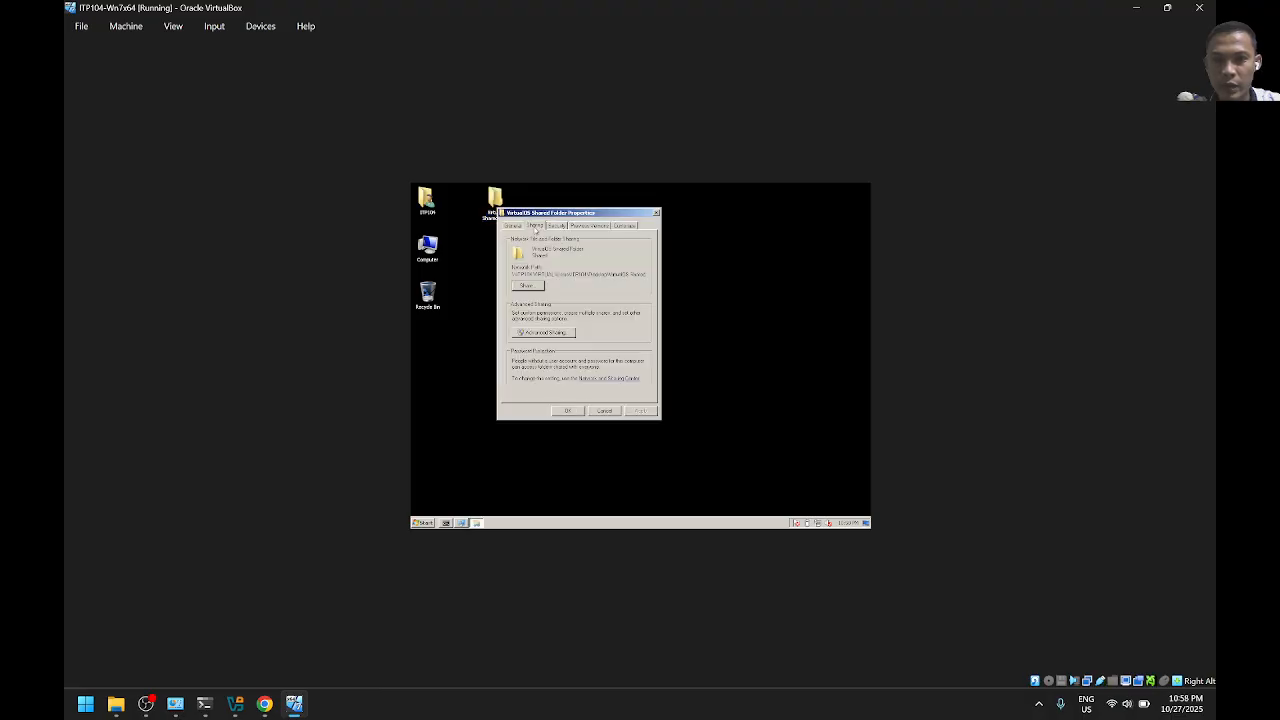
Open the advanced sharing settings from the folder's properties, review the Public and Home or Work profiles, and close them
{"action": "left_click", "coordinate": [597, 379]}
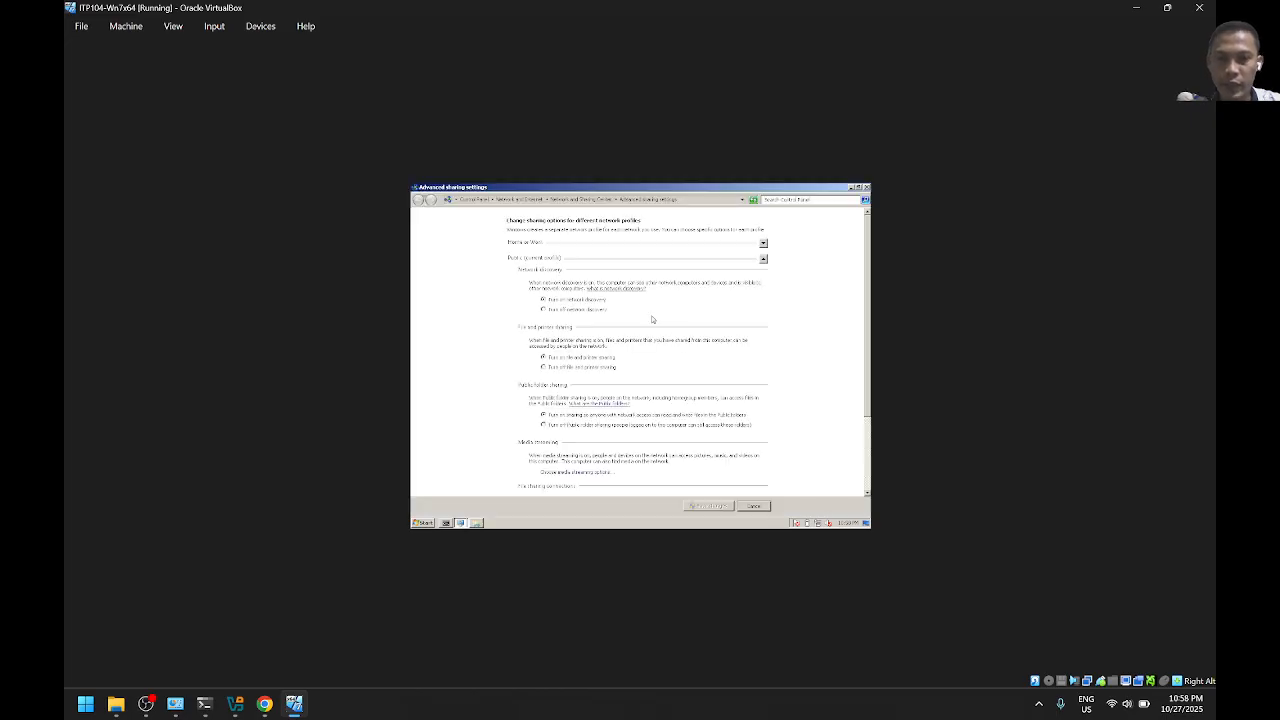
{"action": "left_click", "coordinate": [766, 261]}
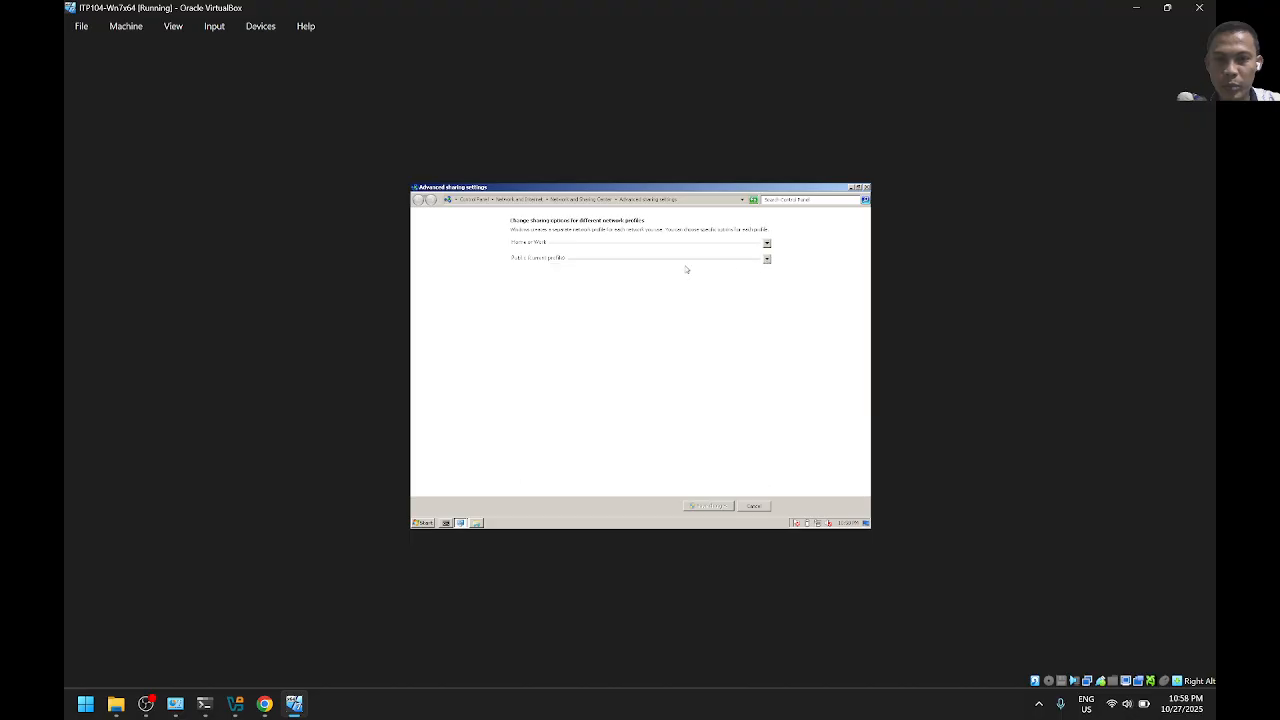
{"action": "left_click", "coordinate": [766, 259]}
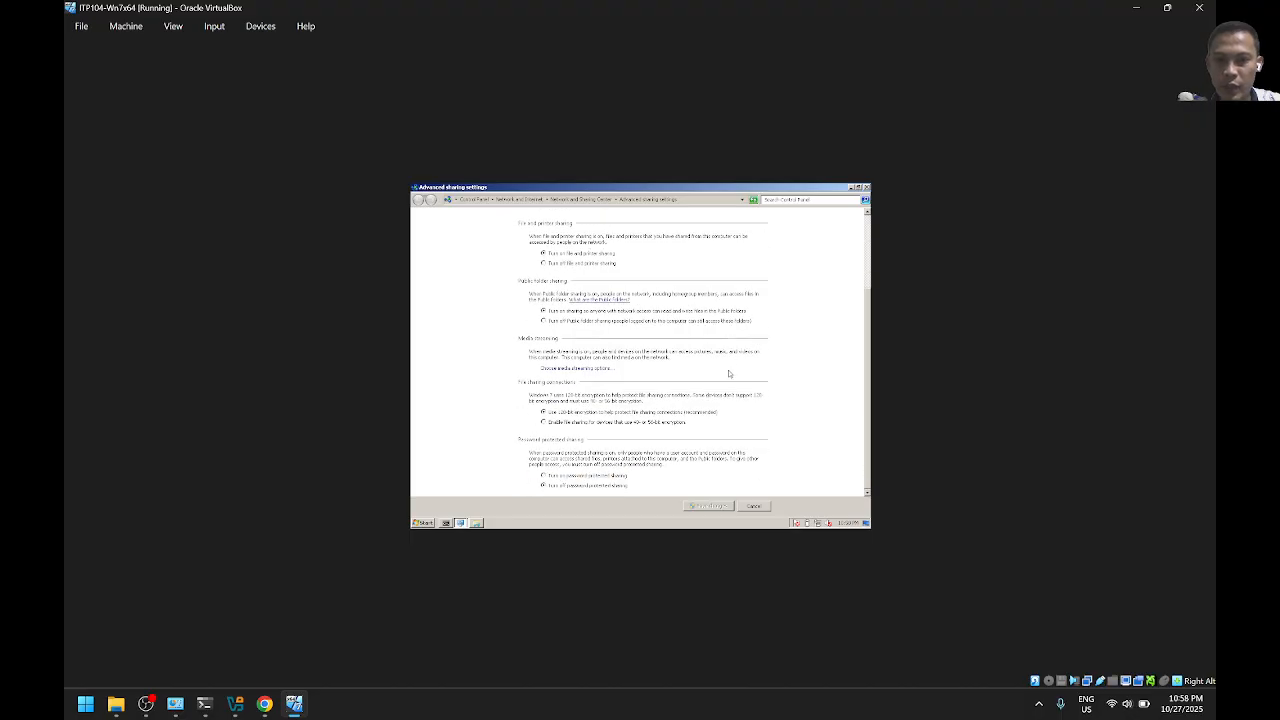
{"action": "scroll", "coordinate": [735, 335], "scroll_direction": "down", "scroll_amount": 5}
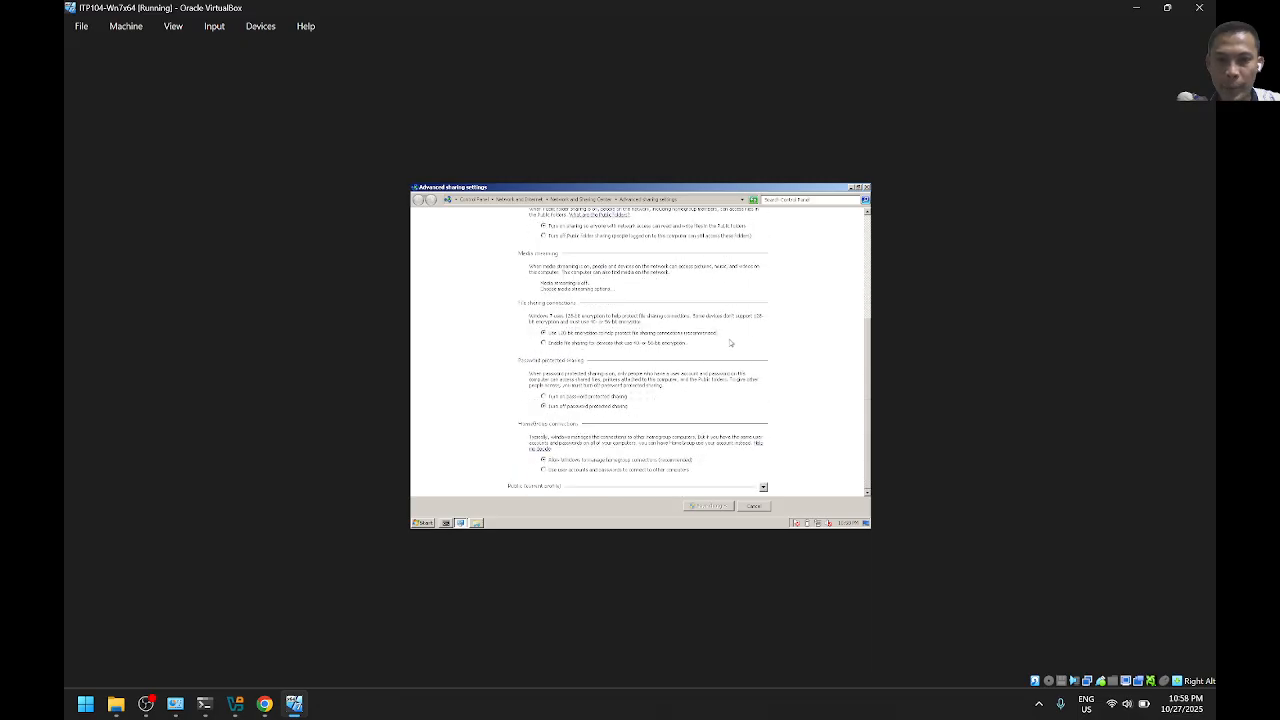
{"action": "scroll", "coordinate": [709, 390], "scroll_direction": "up", "scroll_amount": 5}
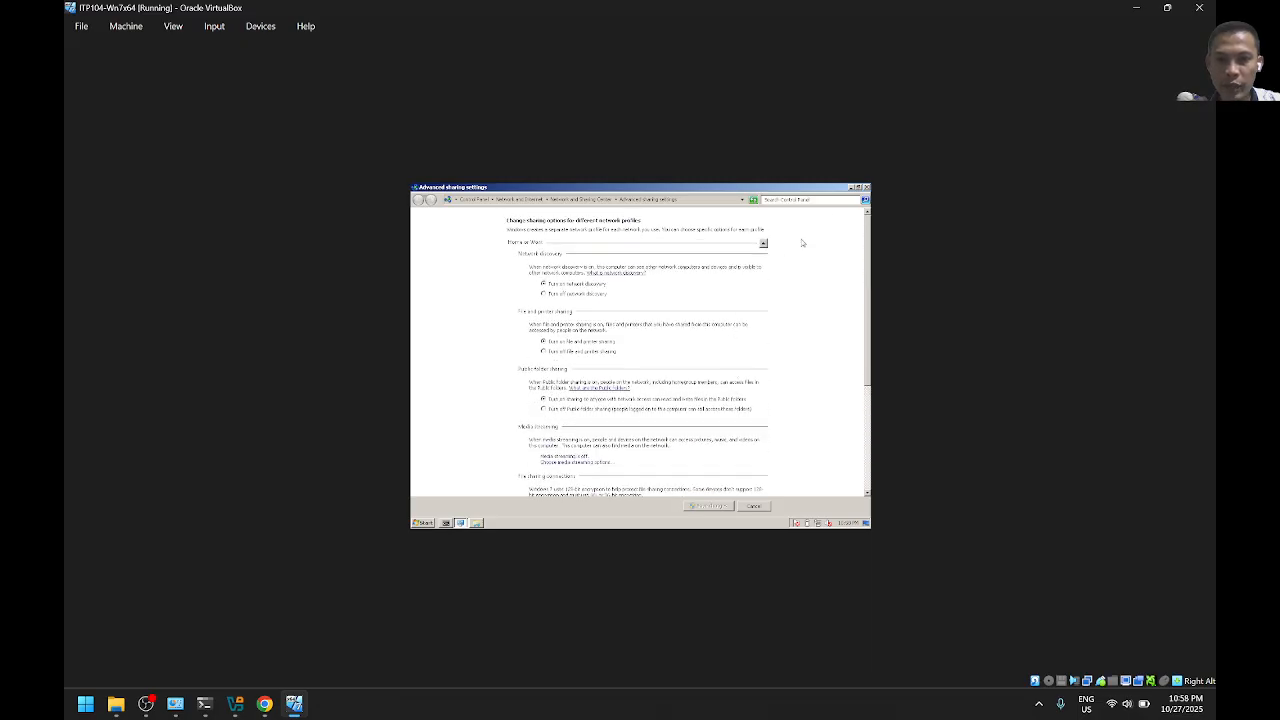
{"action": "left_click", "coordinate": [866, 187]}
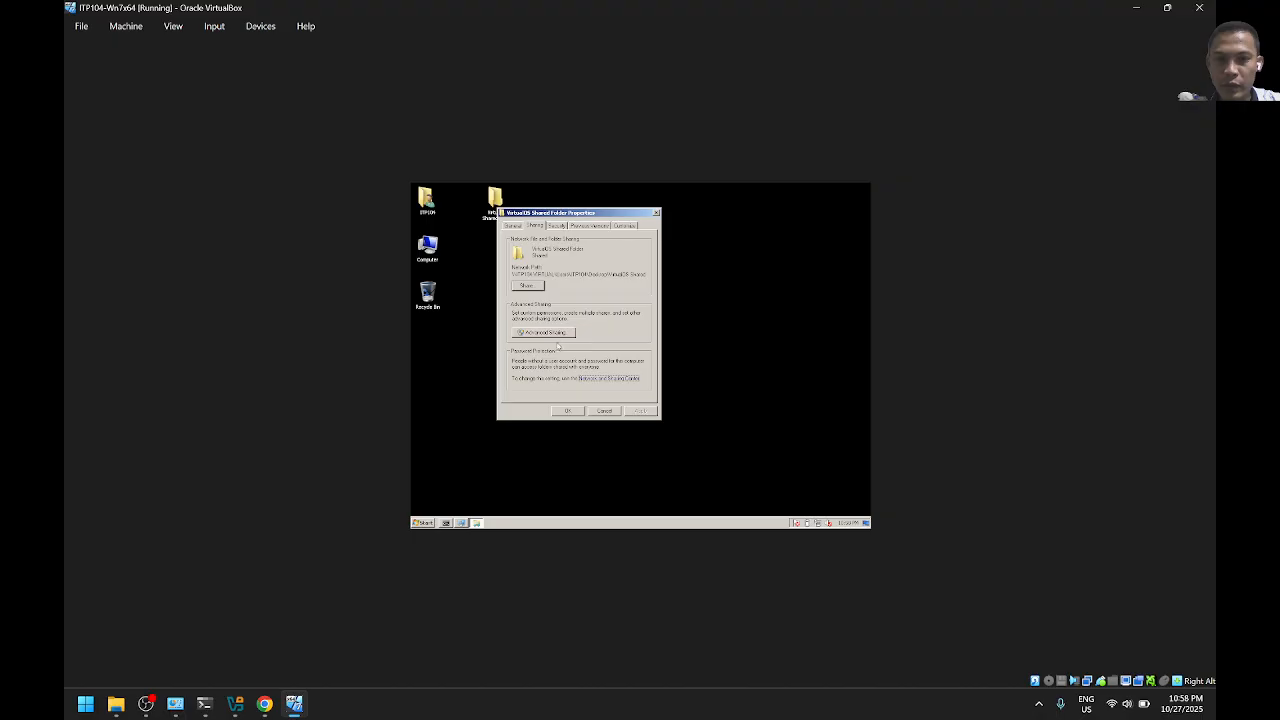
Enable advanced sharing for the VirtualOS Shared Folder and allow Everyone the Full Control, Change and Read permissions
{"action": "left_click", "coordinate": [542, 332]}
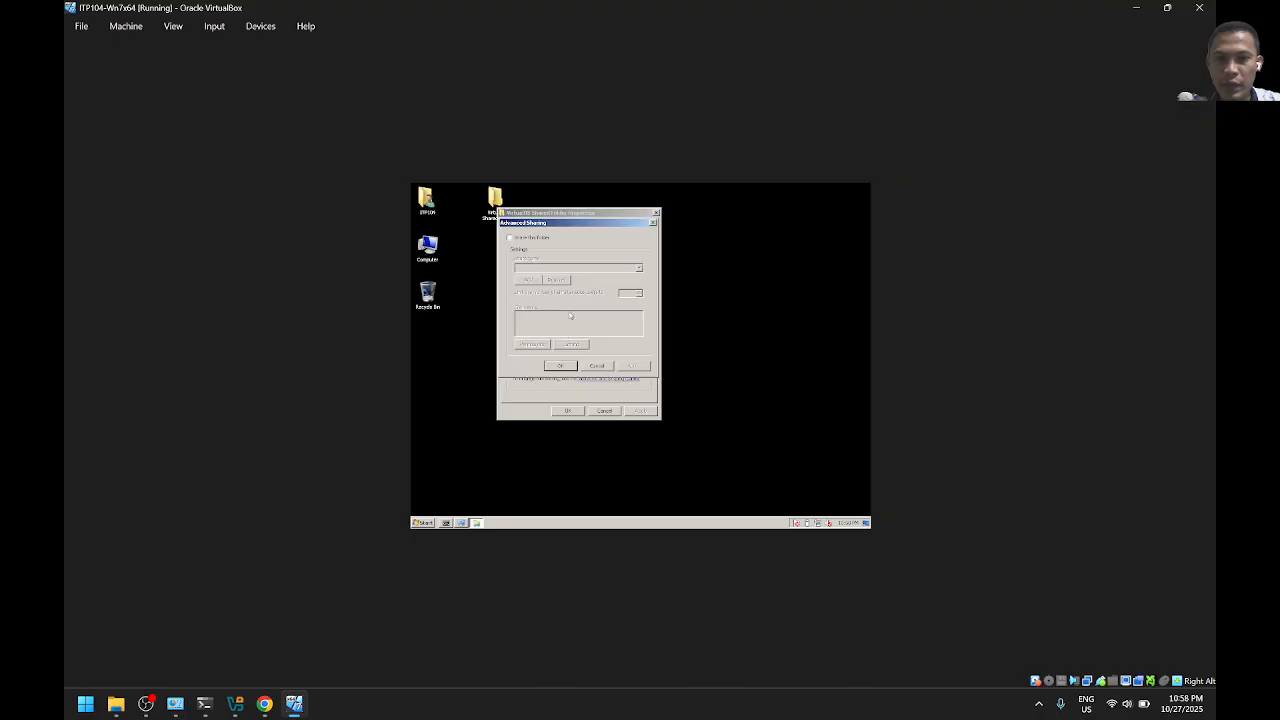
{"action": "left_click", "coordinate": [510, 237]}
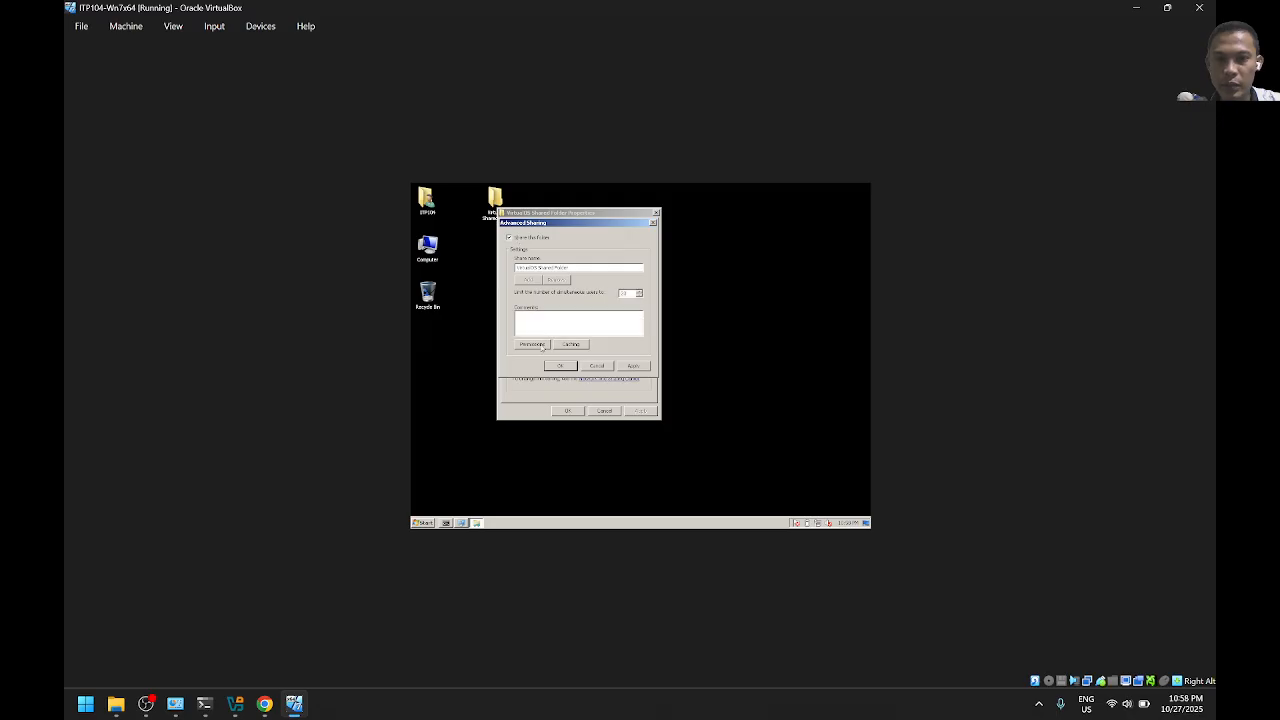
{"action": "left_click", "coordinate": [534, 345]}
{"action": "left_click", "coordinate": [614, 344]}
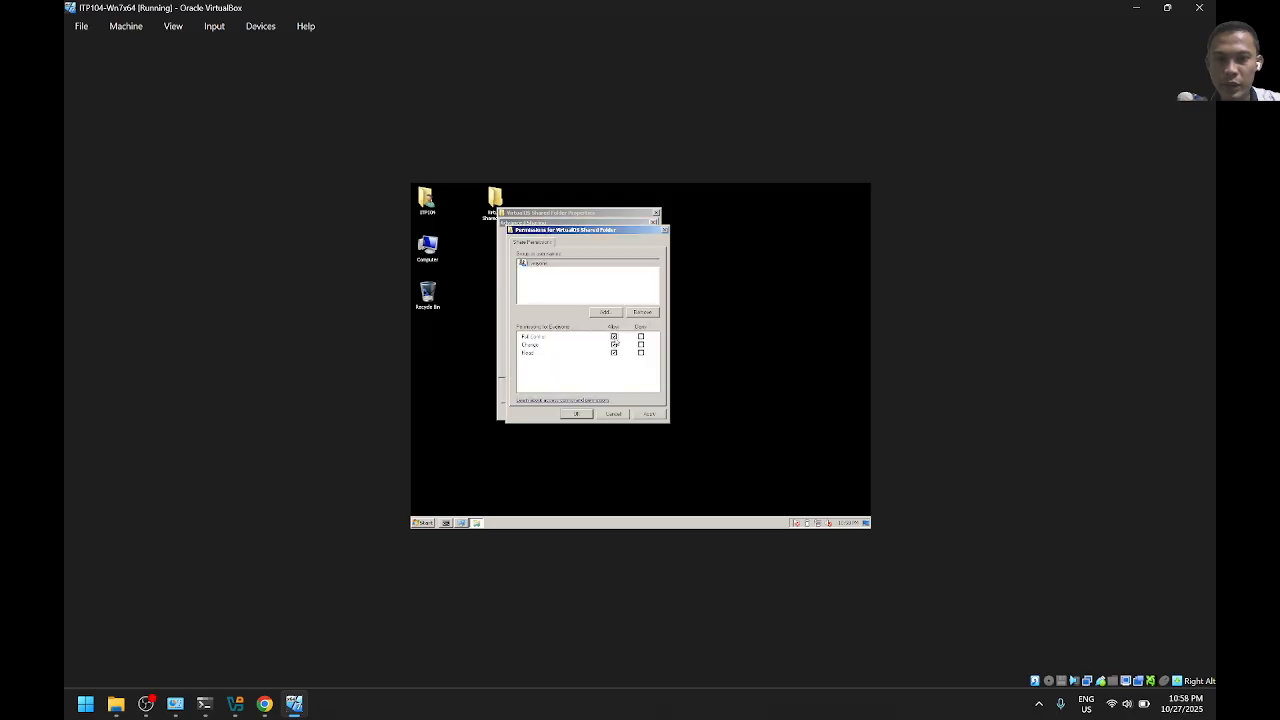
{"action": "left_click", "coordinate": [576, 414]}
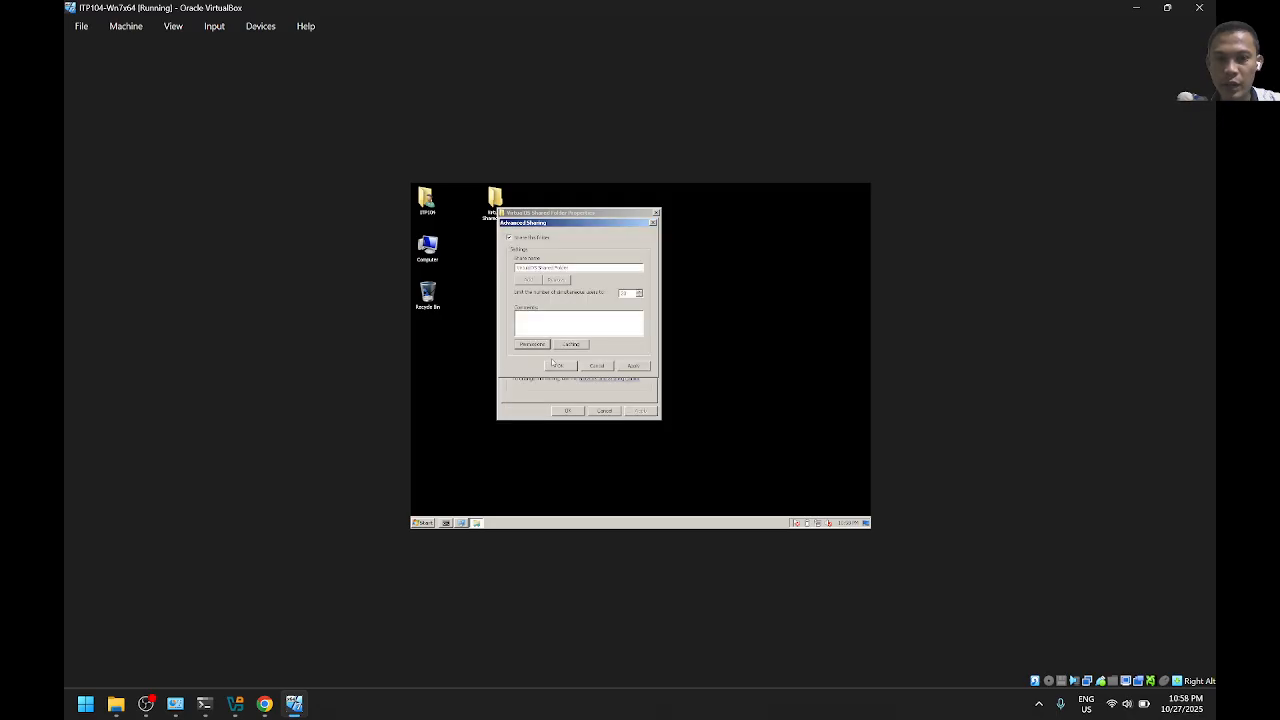
{"action": "left_click", "coordinate": [560, 367]}
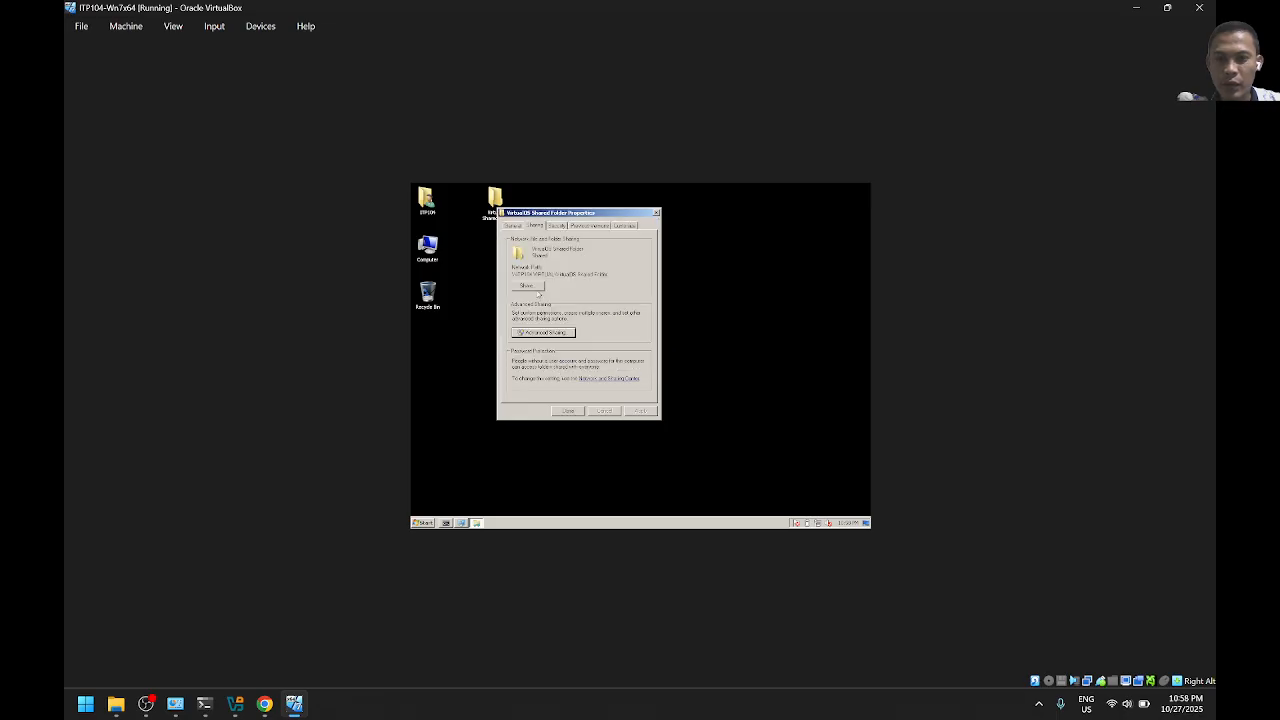
Share the VirtualOS Shared Folder with Everyone at the Read/Write permission level and close its properties
{"action": "left_click", "coordinate": [537, 287]}
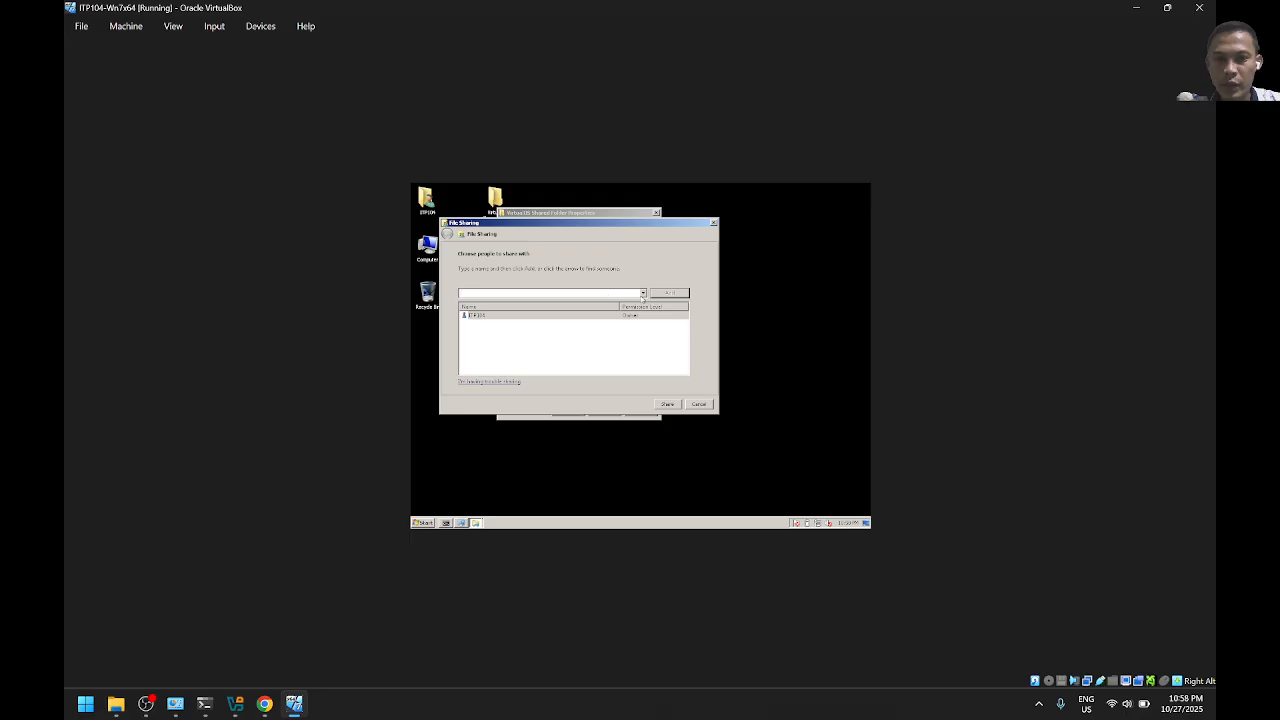
{"action": "left_click", "coordinate": [643, 292]}
{"action": "left_click", "coordinate": [552, 316]}
{"action": "left_click", "coordinate": [668, 296]}
{"action": "left_click", "coordinate": [638, 316]}
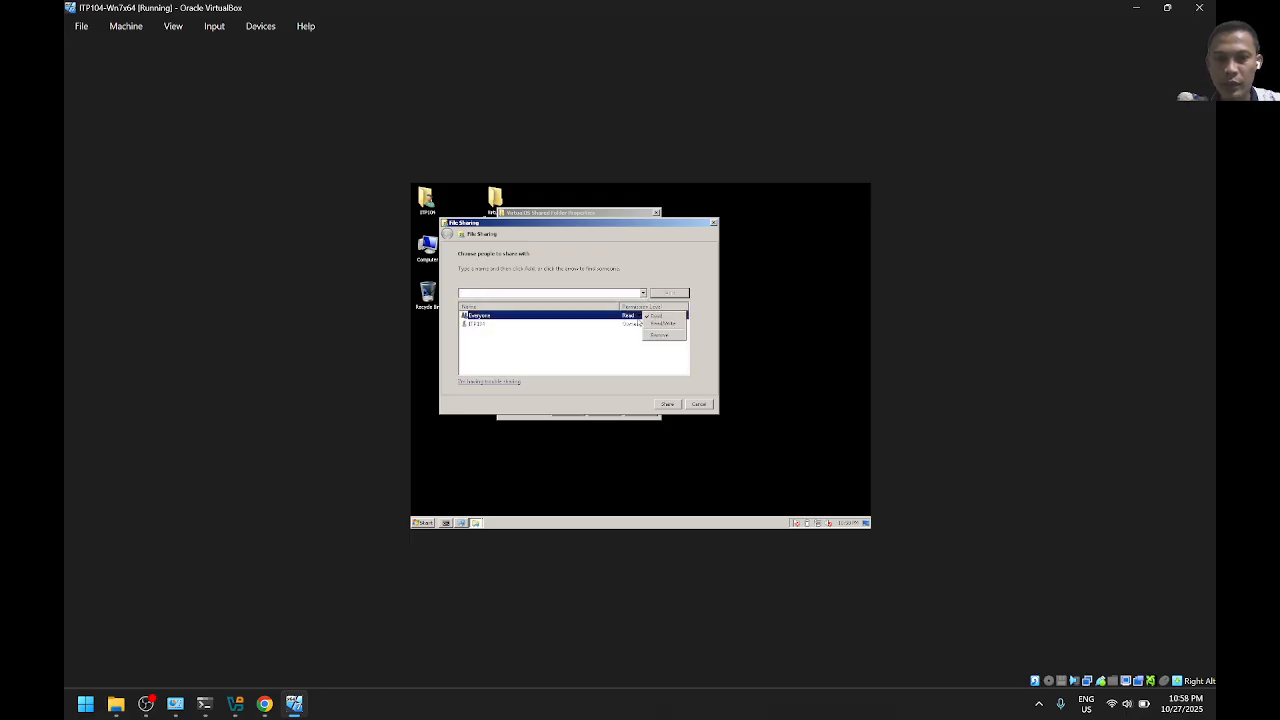
{"action": "left_click", "coordinate": [653, 324]}
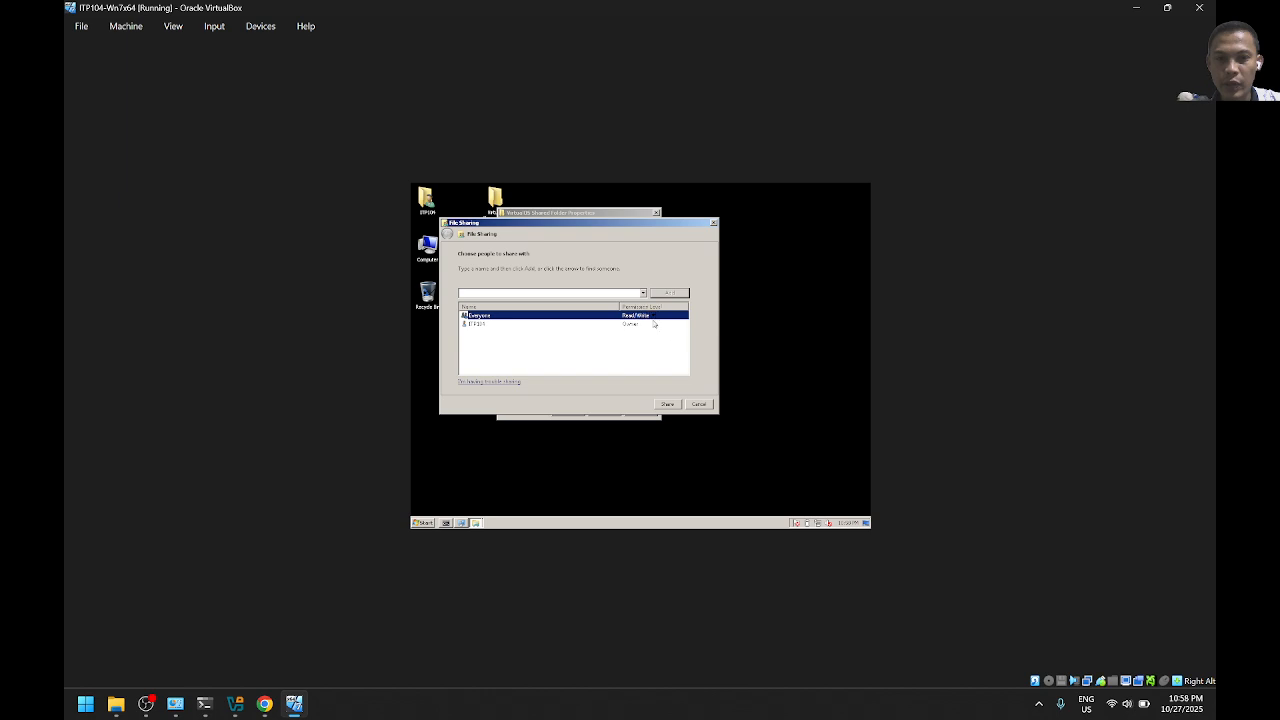
{"action": "left_click", "coordinate": [668, 405]}
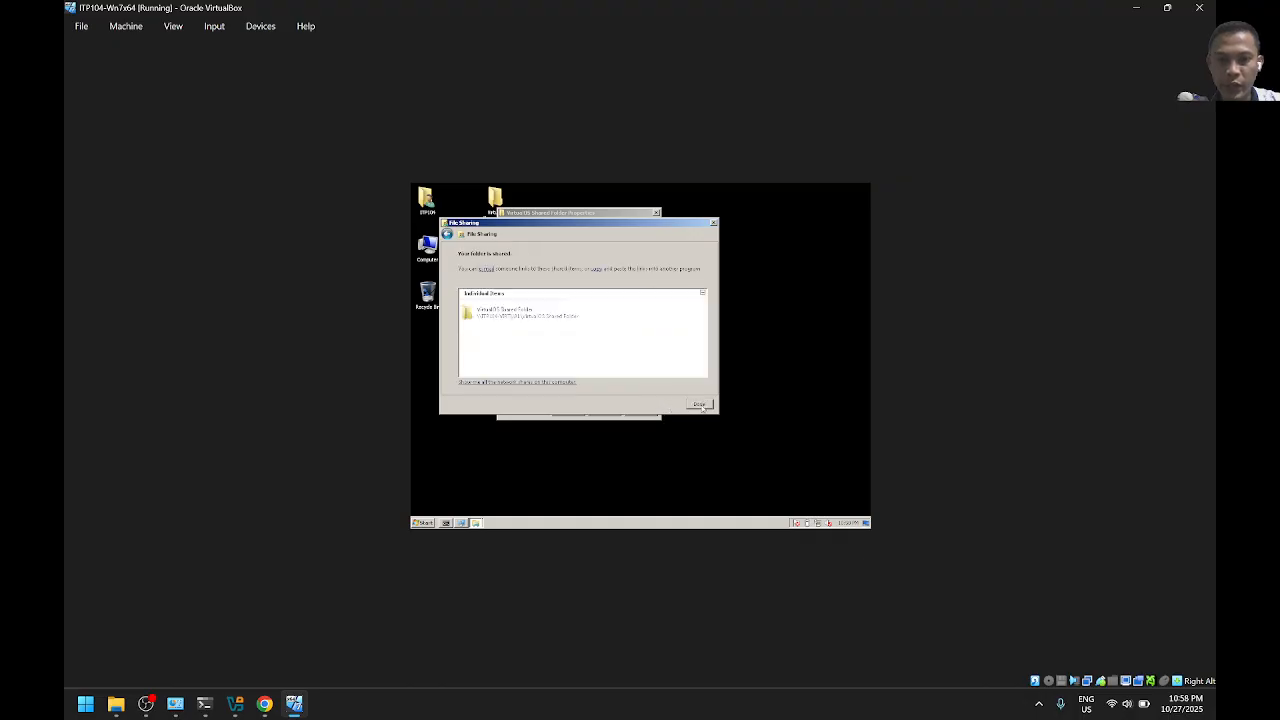
{"action": "left_click", "coordinate": [700, 405]}
{"action": "left_click", "coordinate": [567, 411]}
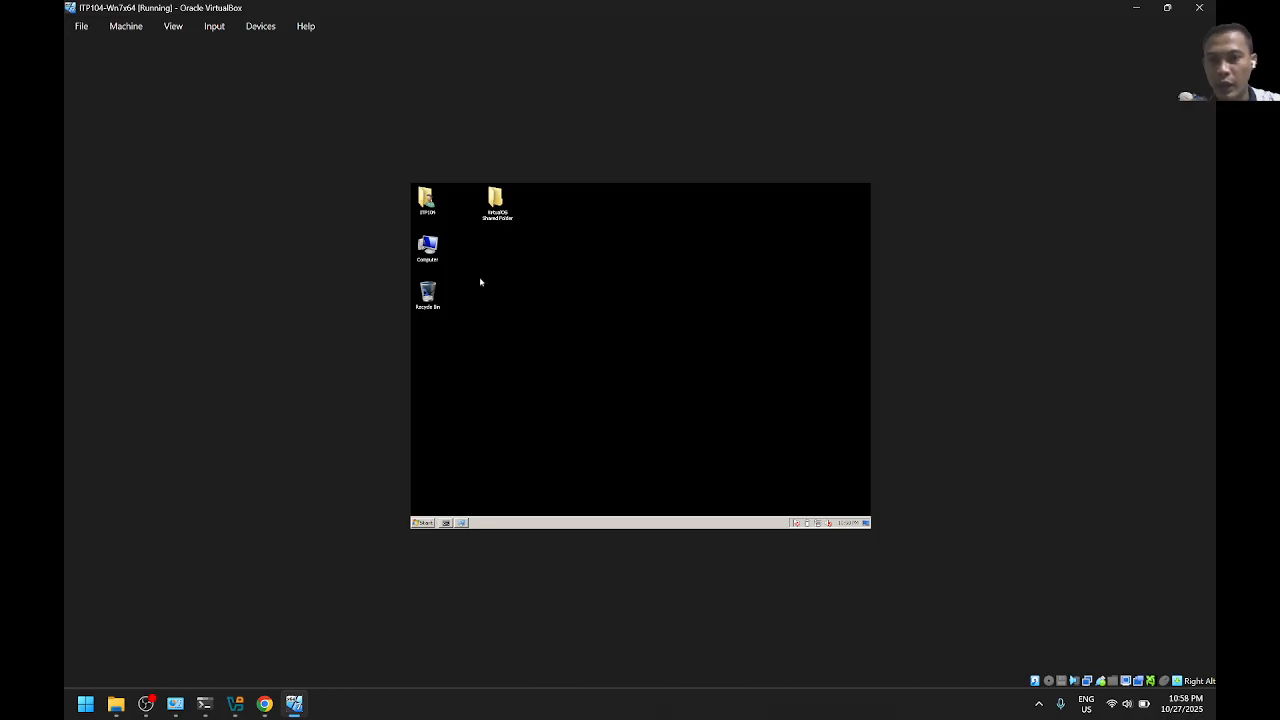
Move the VirtualOS Shared Folder toward the middle of the guest desktop, away from the other icons, and deselect it
{"action": "left_click_drag", "start_coordinate": [495, 200], "coordinate": [742, 245]}
{"action": "left_click_drag", "start_coordinate": [611, 256], "coordinate": [608, 254]}
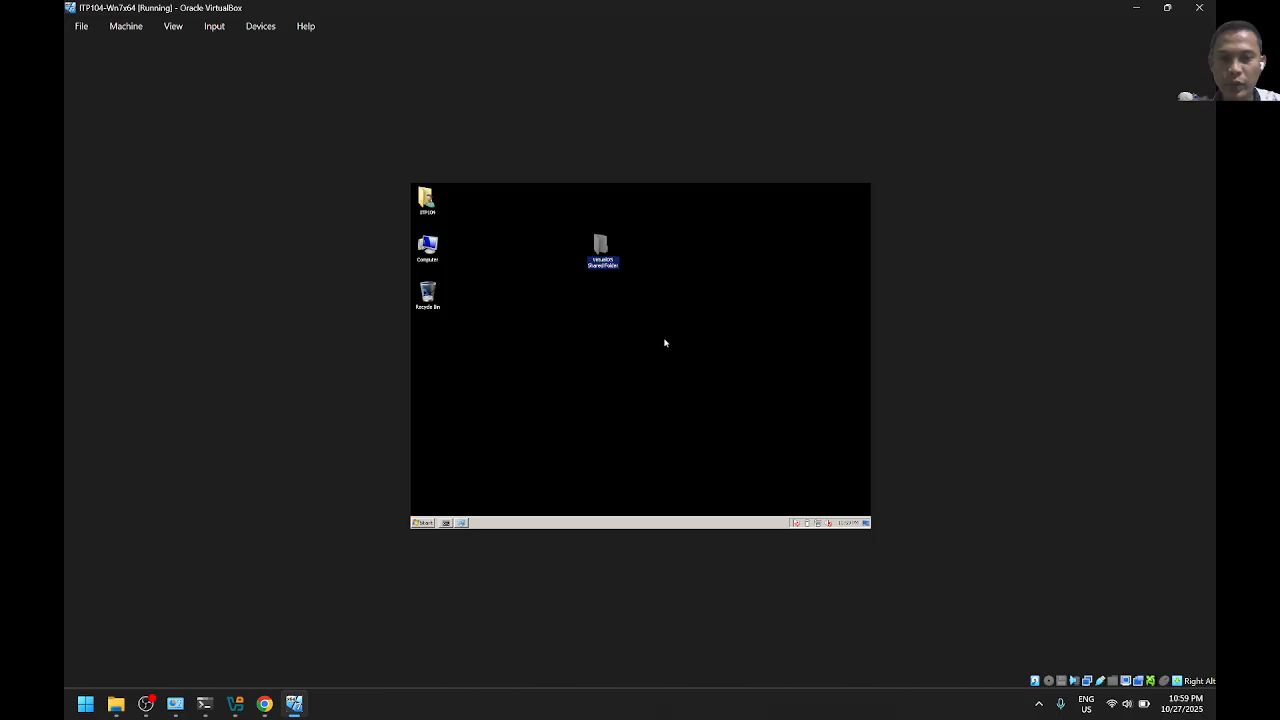
{"action": "left_click", "coordinate": [645, 436]}
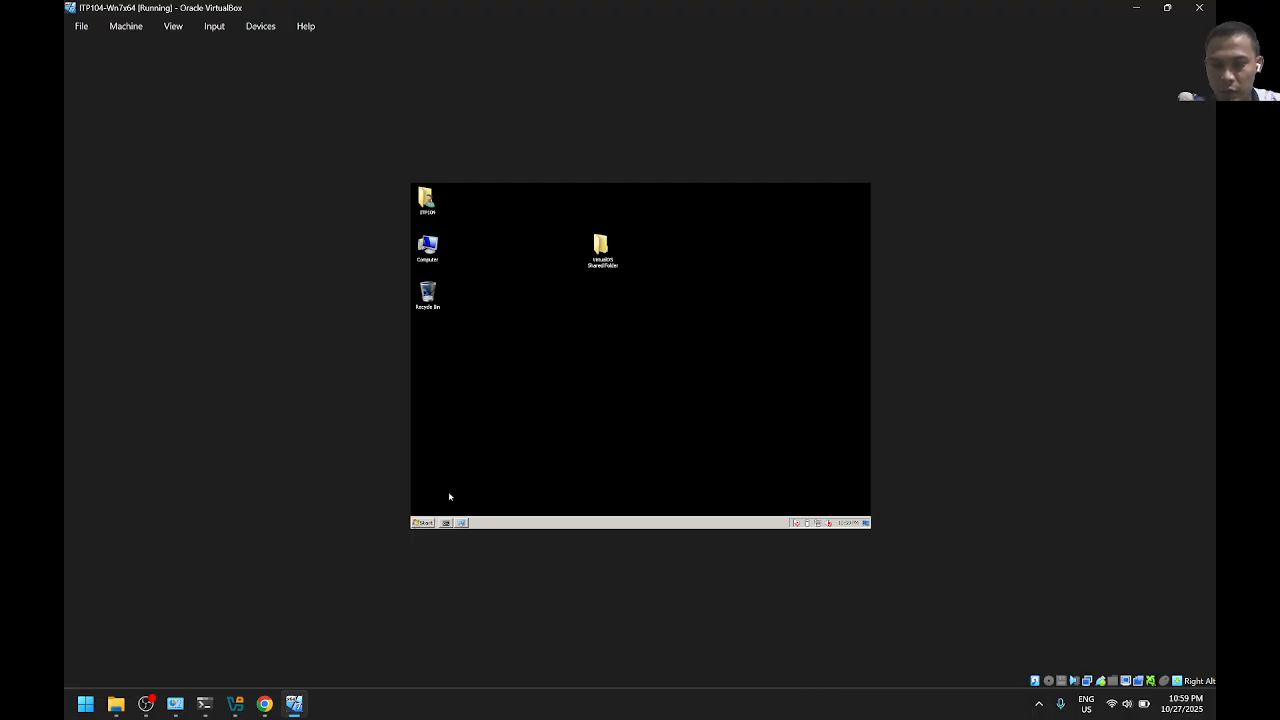
{"action": "left_click", "coordinate": [564, 444]}
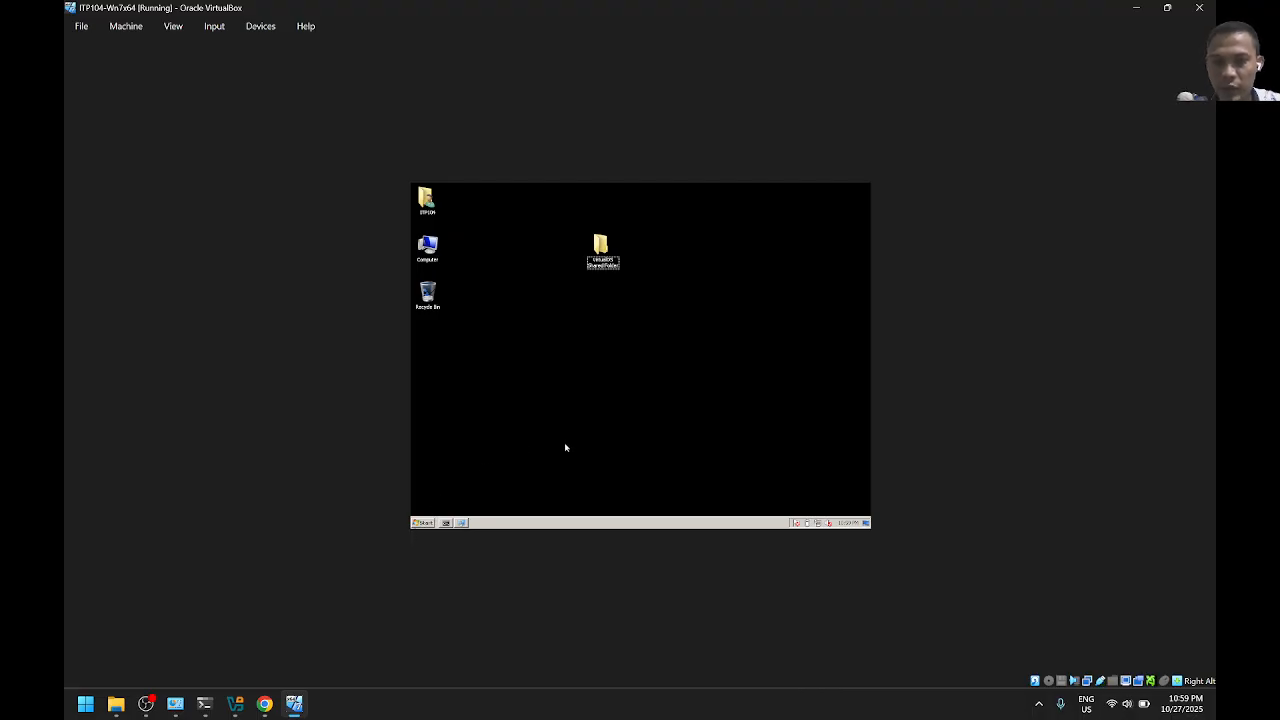
Open Computer in the virtual machine and look at the Network location
{"action": "key", "text": "super+e"}
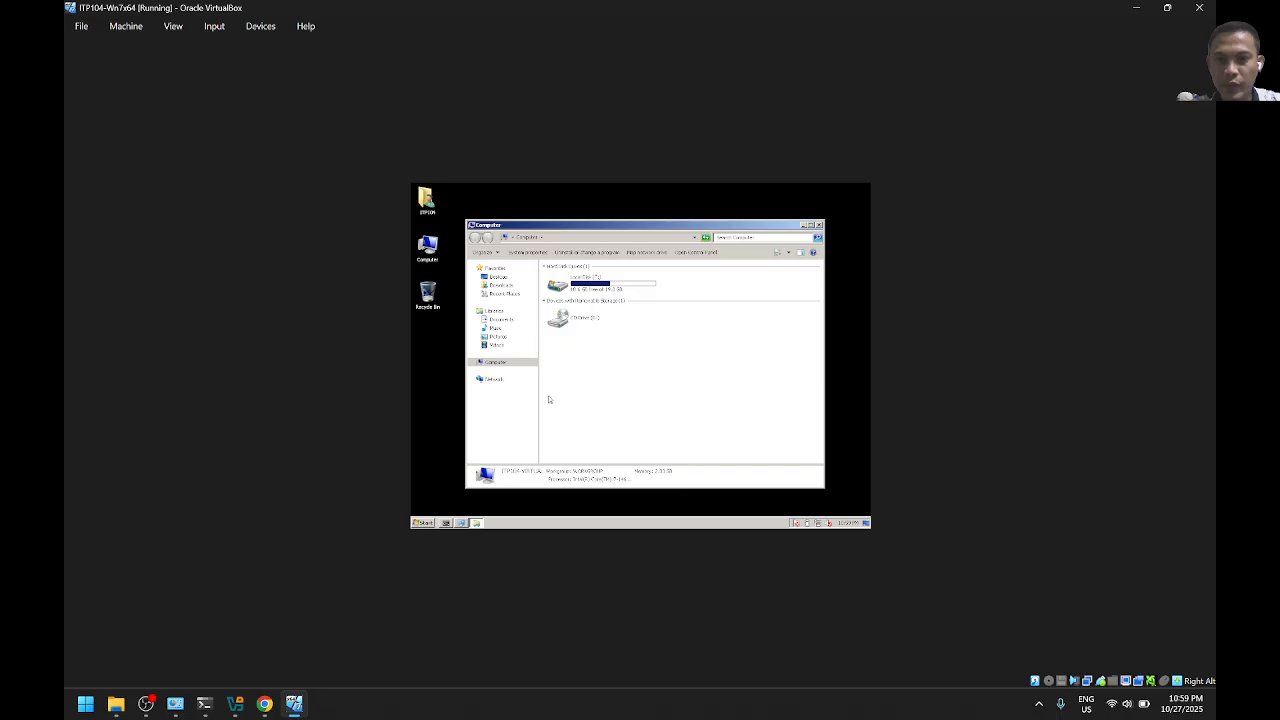
{"action": "left_click", "coordinate": [818, 225]}
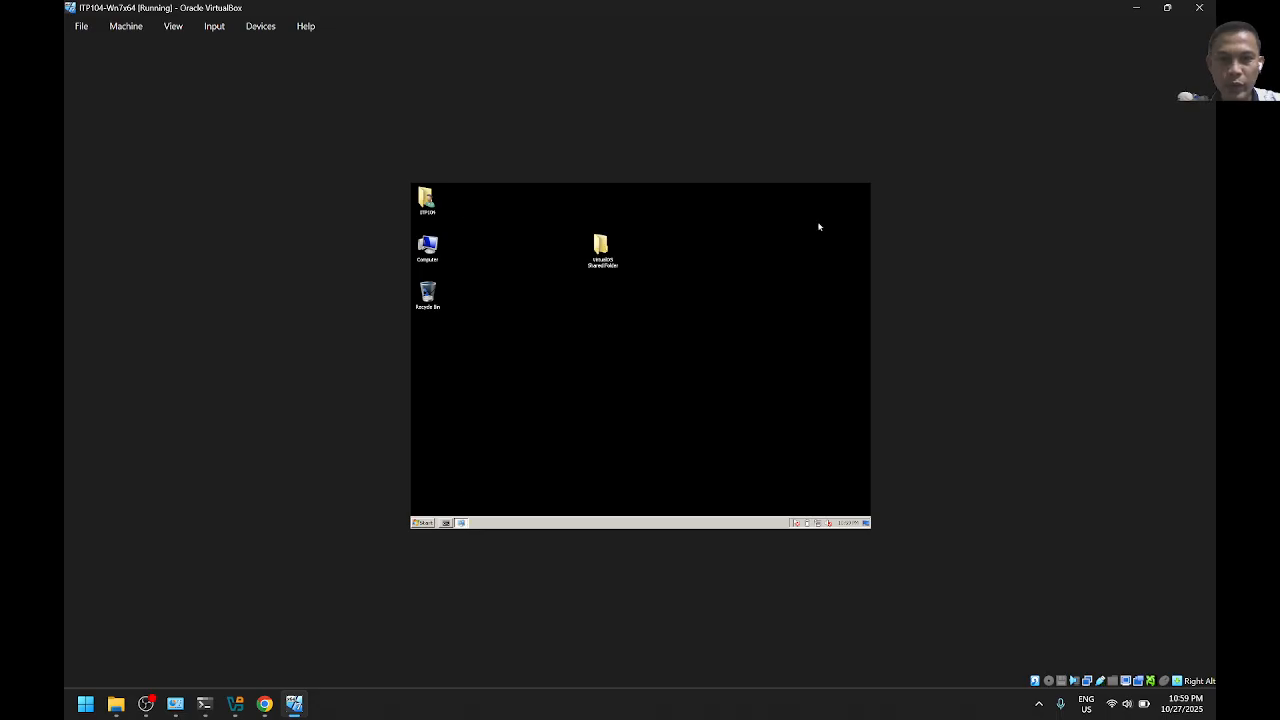
{"action": "double_click", "coordinate": [428, 250]}
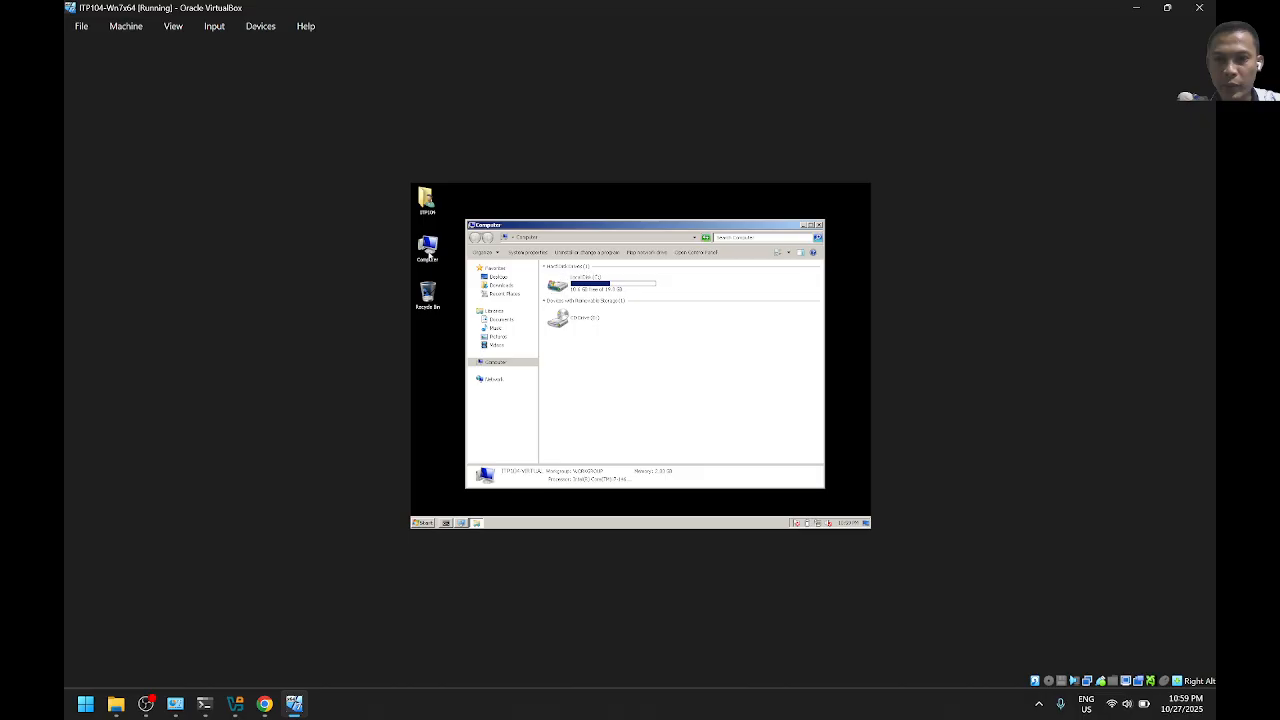
{"action": "left_click", "coordinate": [474, 380]}
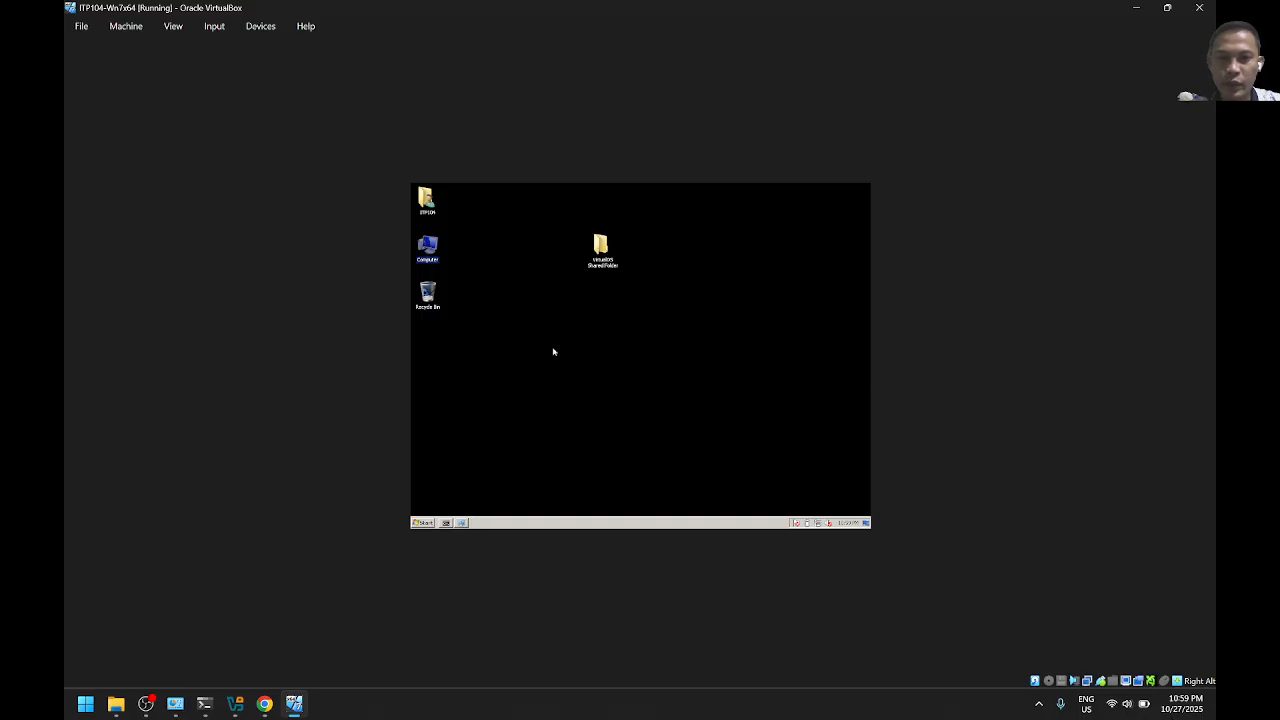
Open the network path \\192.168.1.253 in the virtual machine, check the VirtualOS Shared Folder share, and close the window
{"action": "right_click", "coordinate": [552, 350]}
{"action": "left_click", "coordinate": [508, 431]}
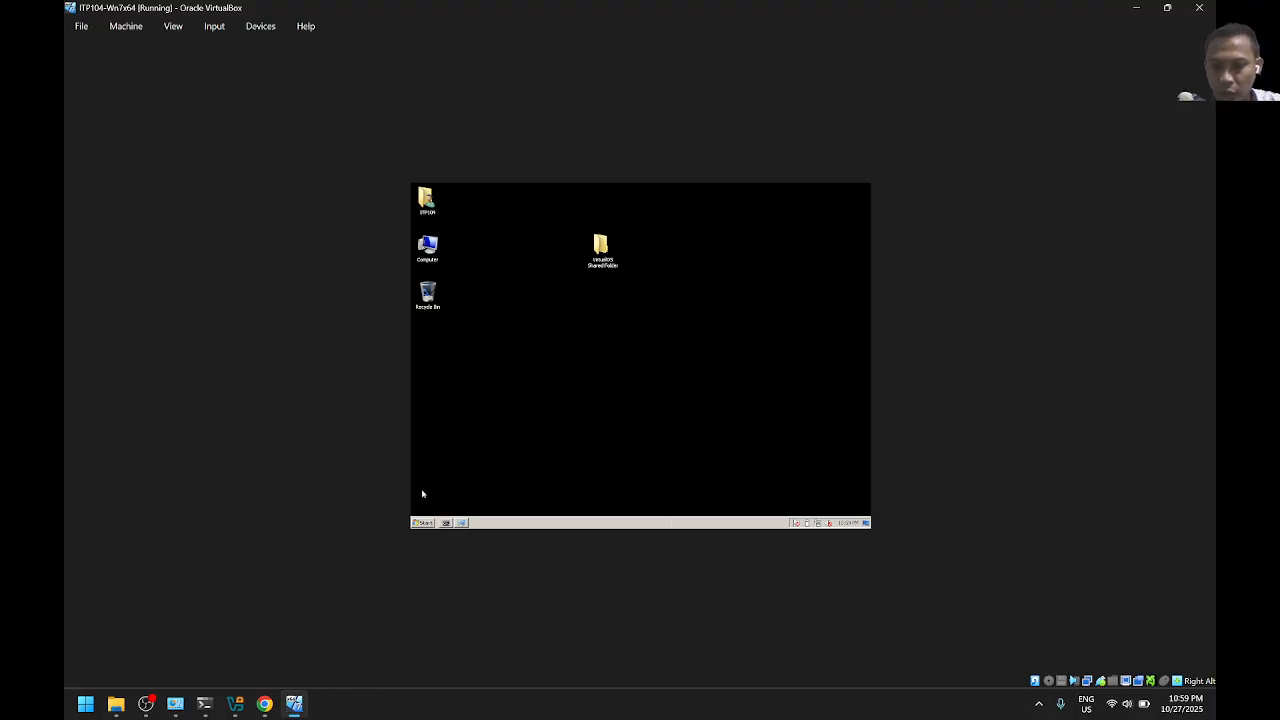
{"action": "key", "text": "super+r"}
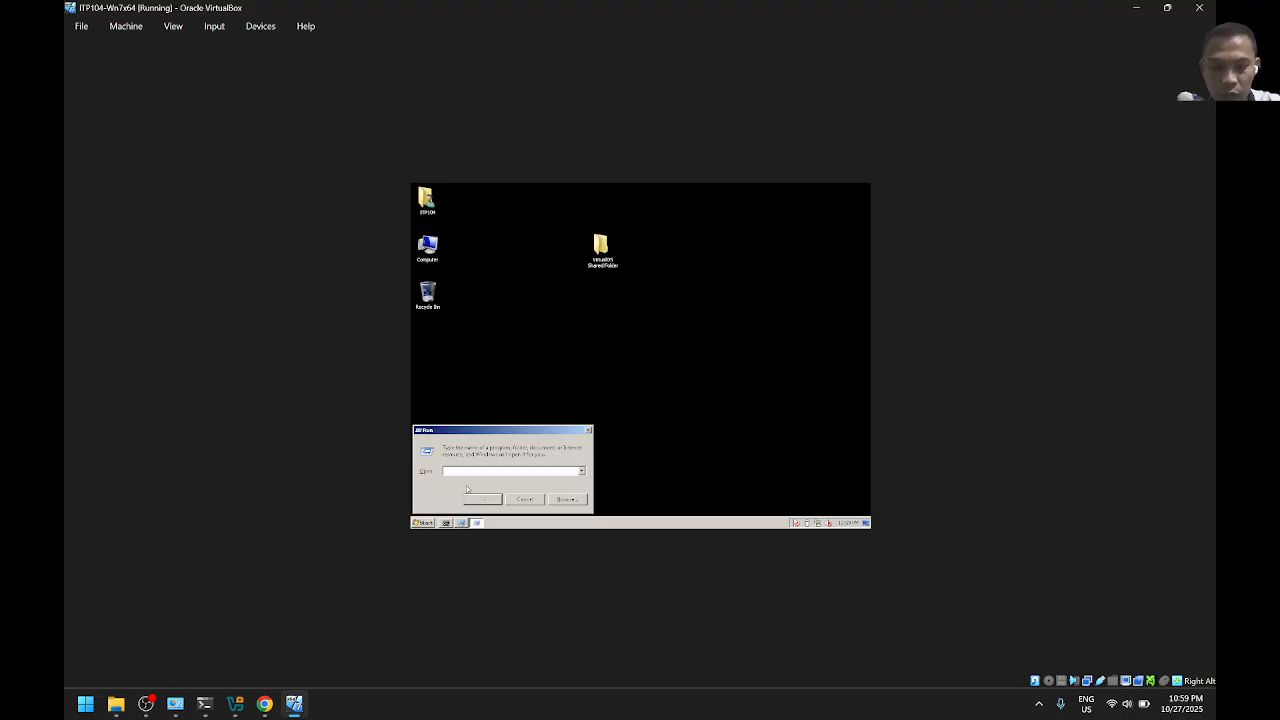
{"action": "type", "text": "\\\\"}
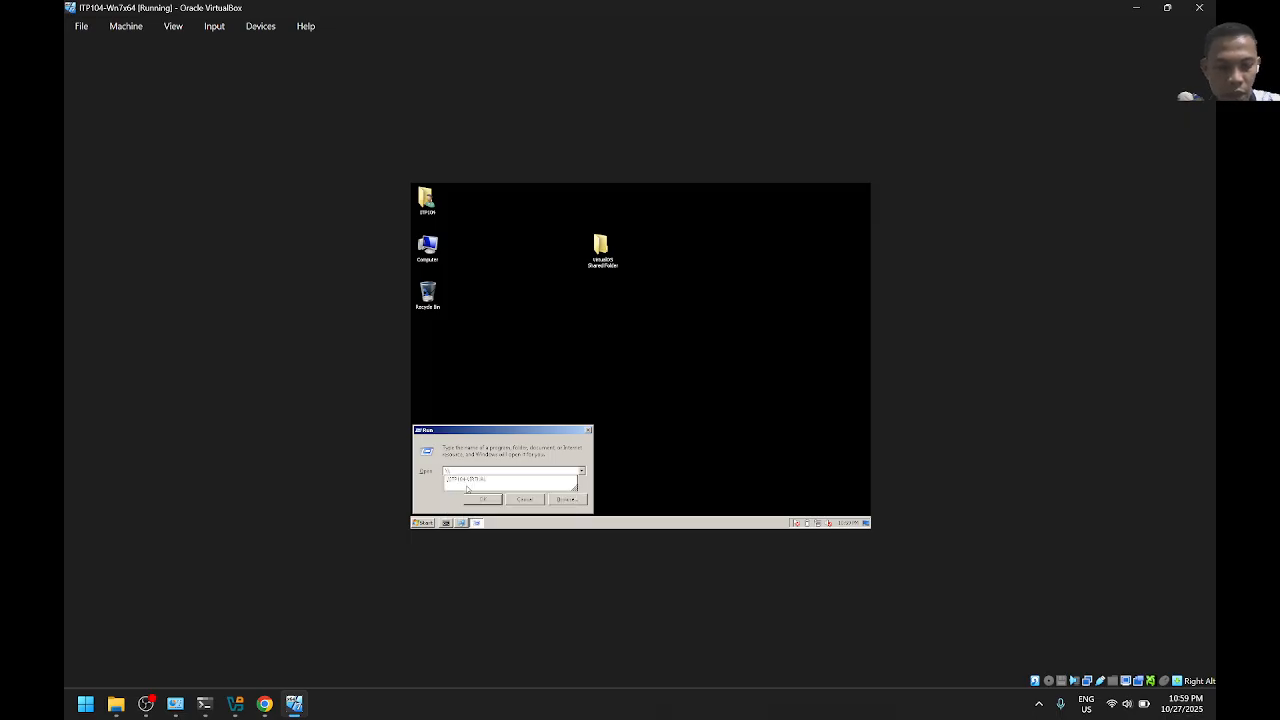
{"action": "type", "text": "10"}
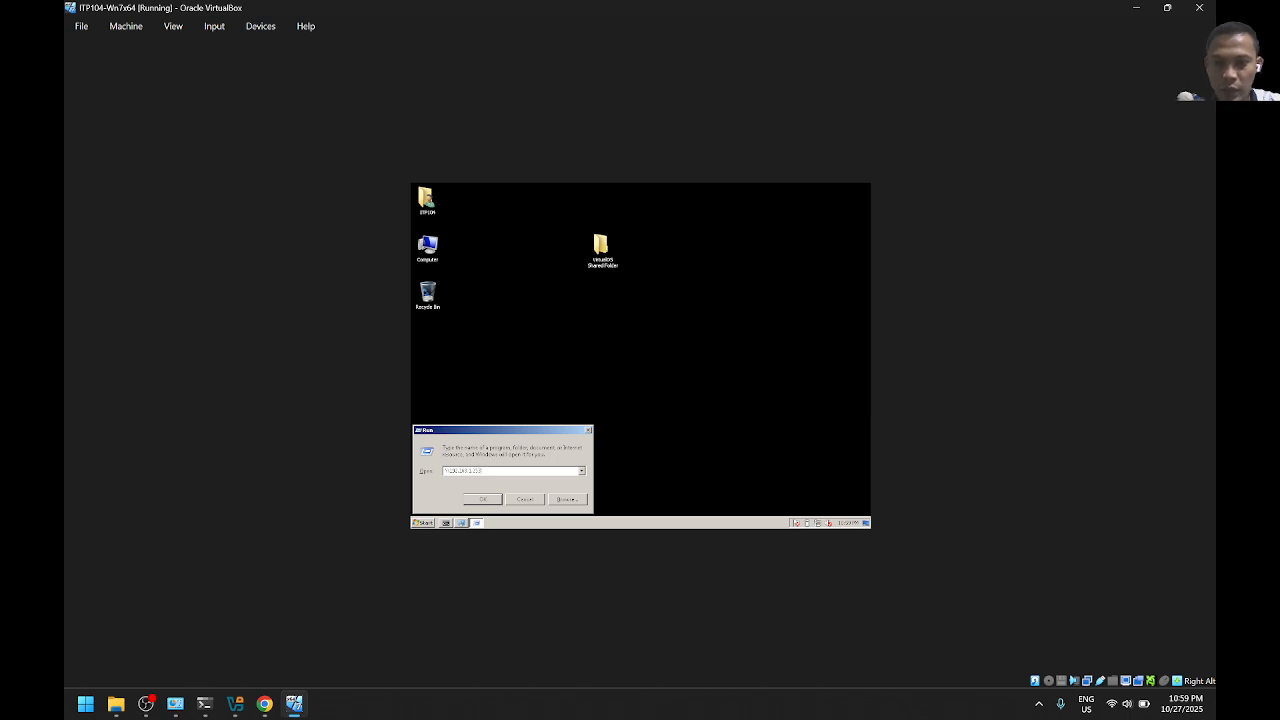
{"action": "key", "text": "Return"}
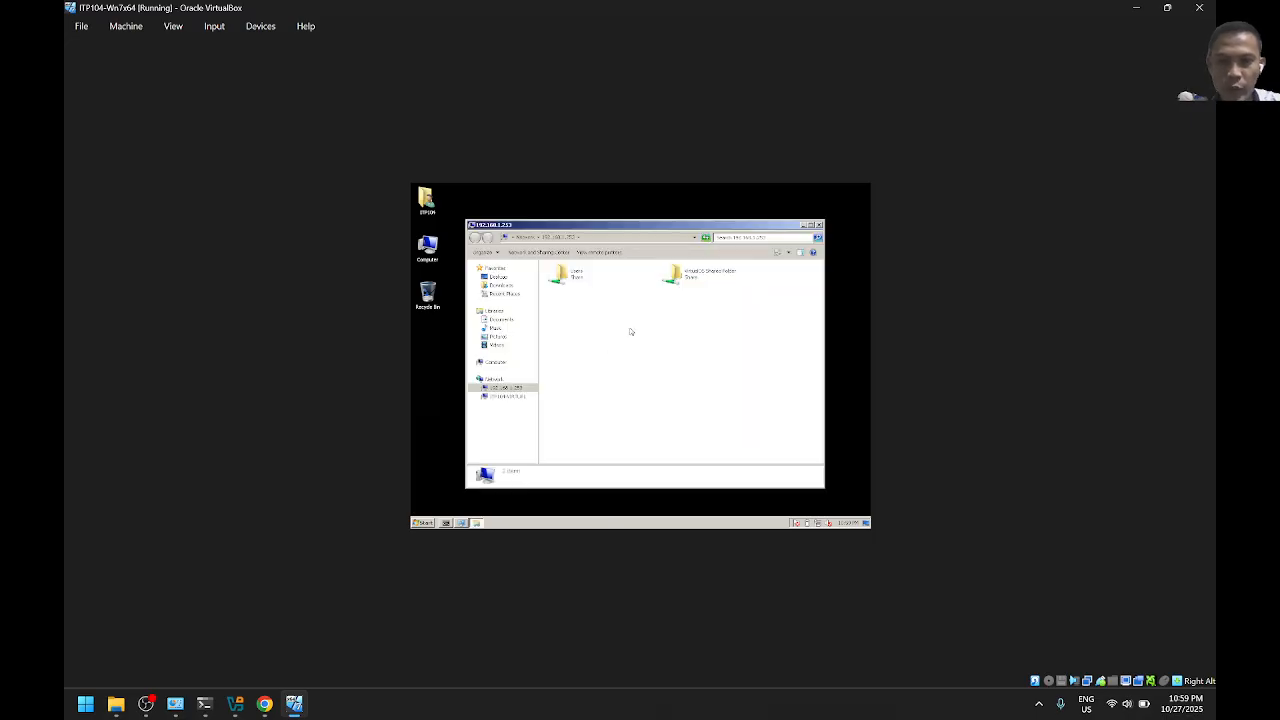
{"action": "left_click", "coordinate": [712, 274]}
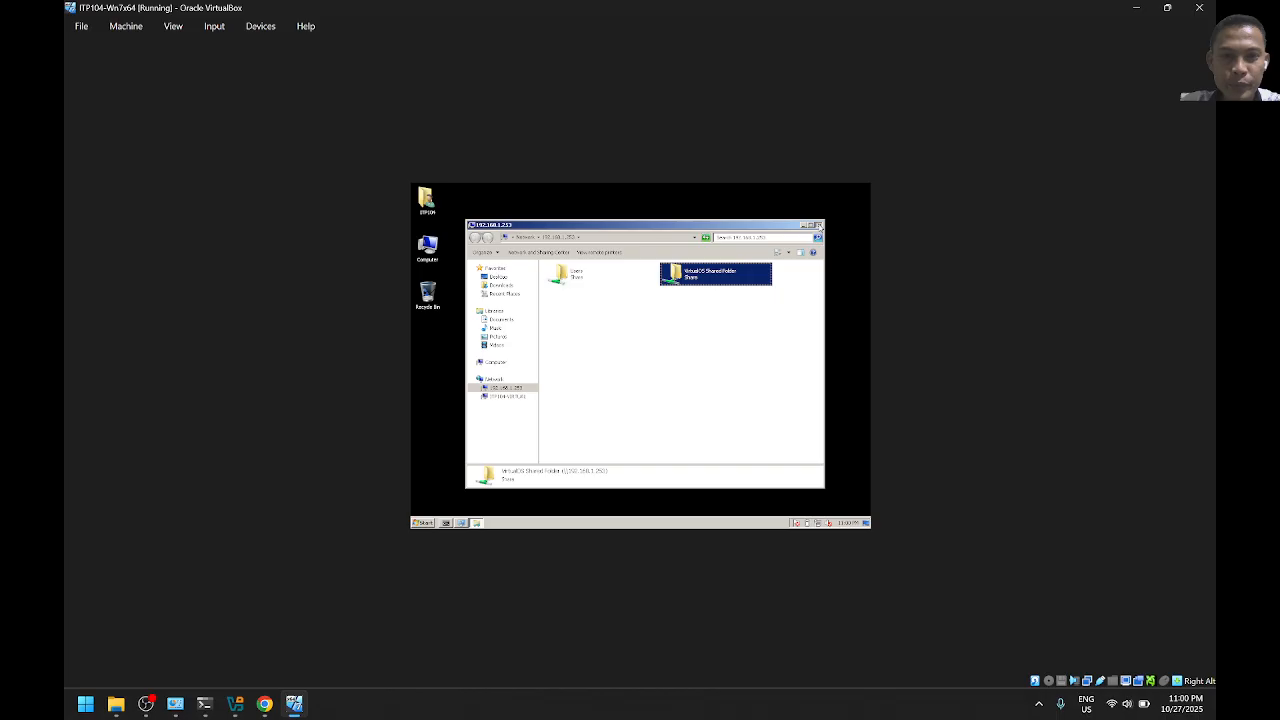
{"action": "left_click", "coordinate": [819, 226]}
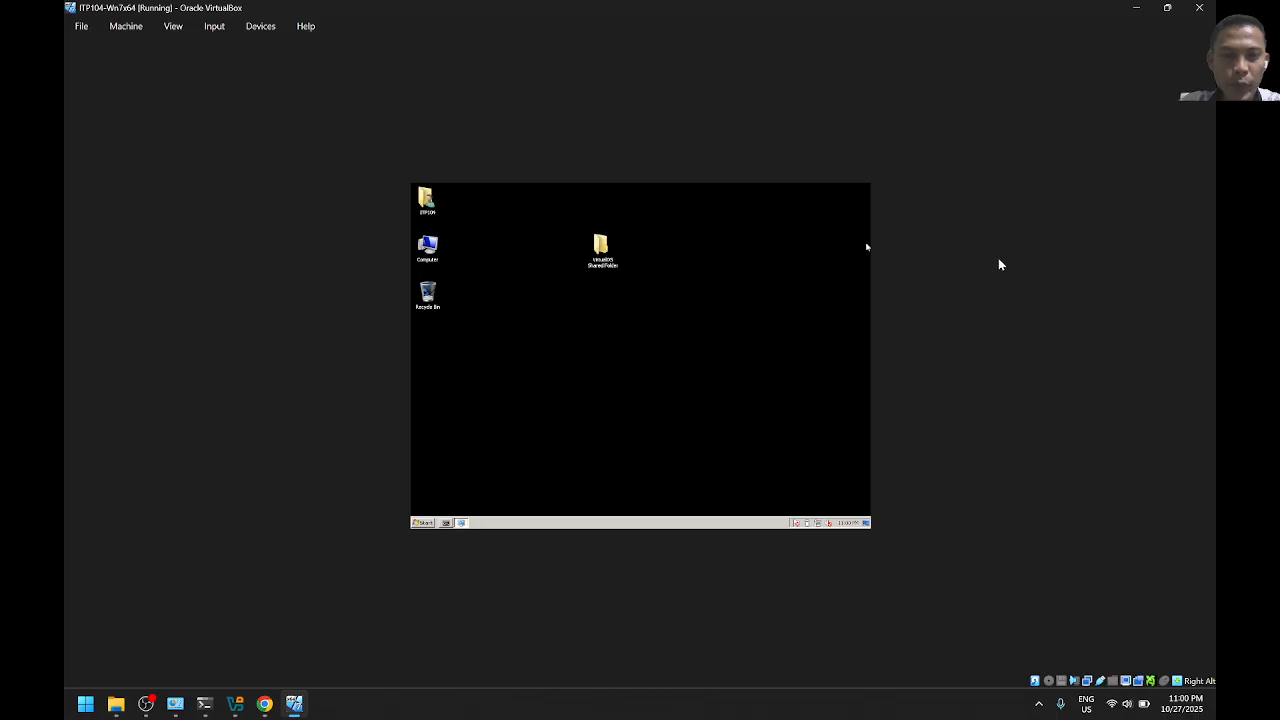
Switch to the host computer and open the virtual machine's network path \\192.168.1.253 through the Run dialog
{"action": "left_click", "coordinate": [1136, 8]}
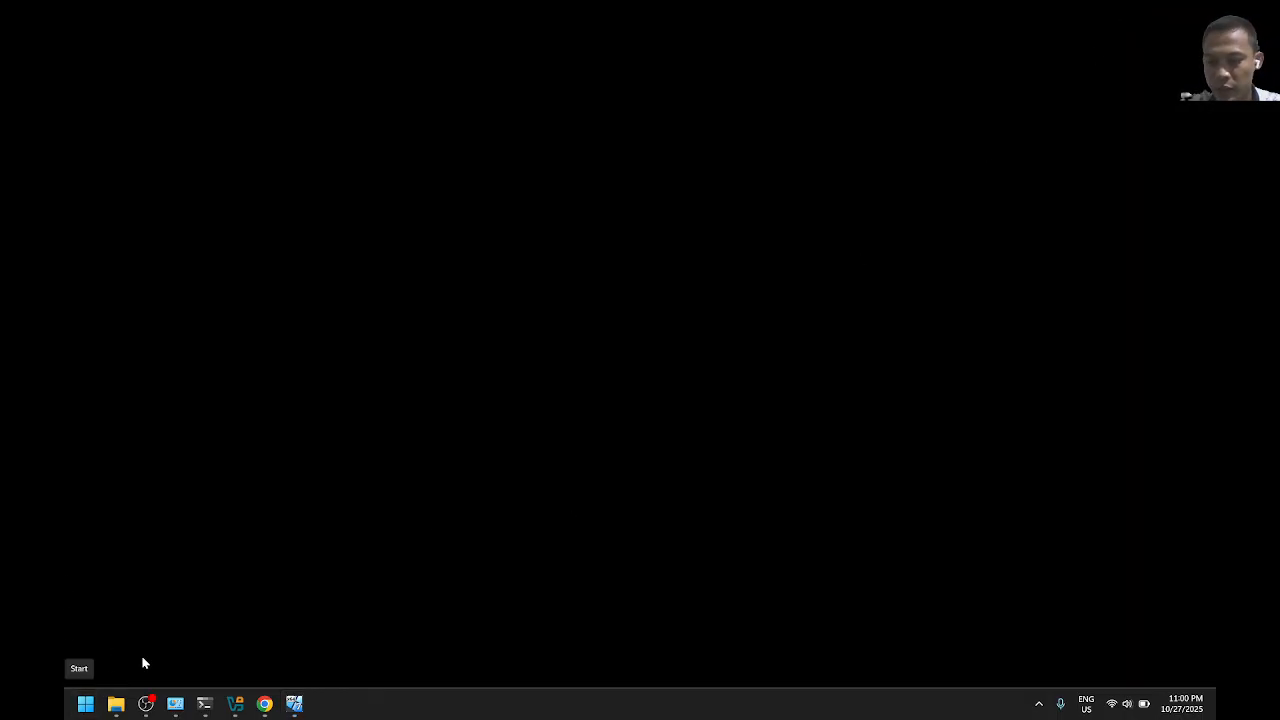
{"action": "key", "text": "super+r"}
{"action": "type", "text": "\\\\190"}
{"action": "type", "text": ".168.254"}
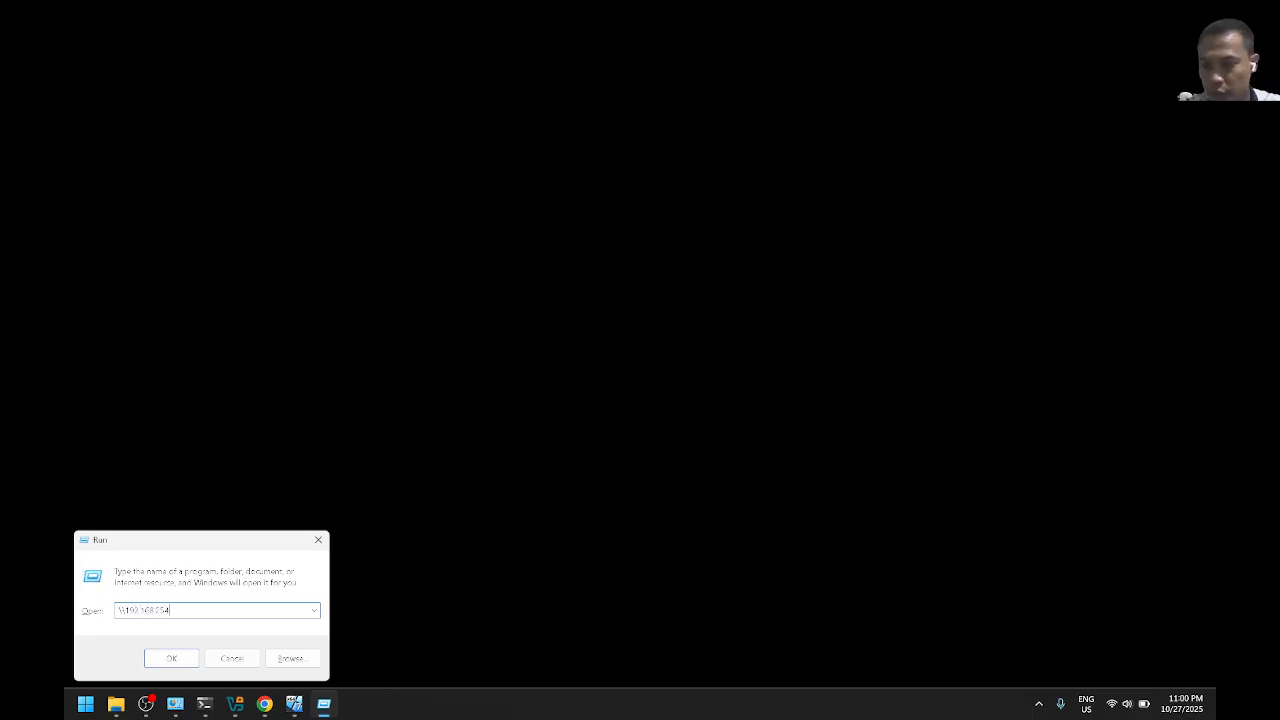
{"action": "key", "text": "BackSpace"}
{"action": "key", "text": "BackSpace"}
{"action": "key", "text": "BackSpace"}
{"action": "type", "text": "1.0"}
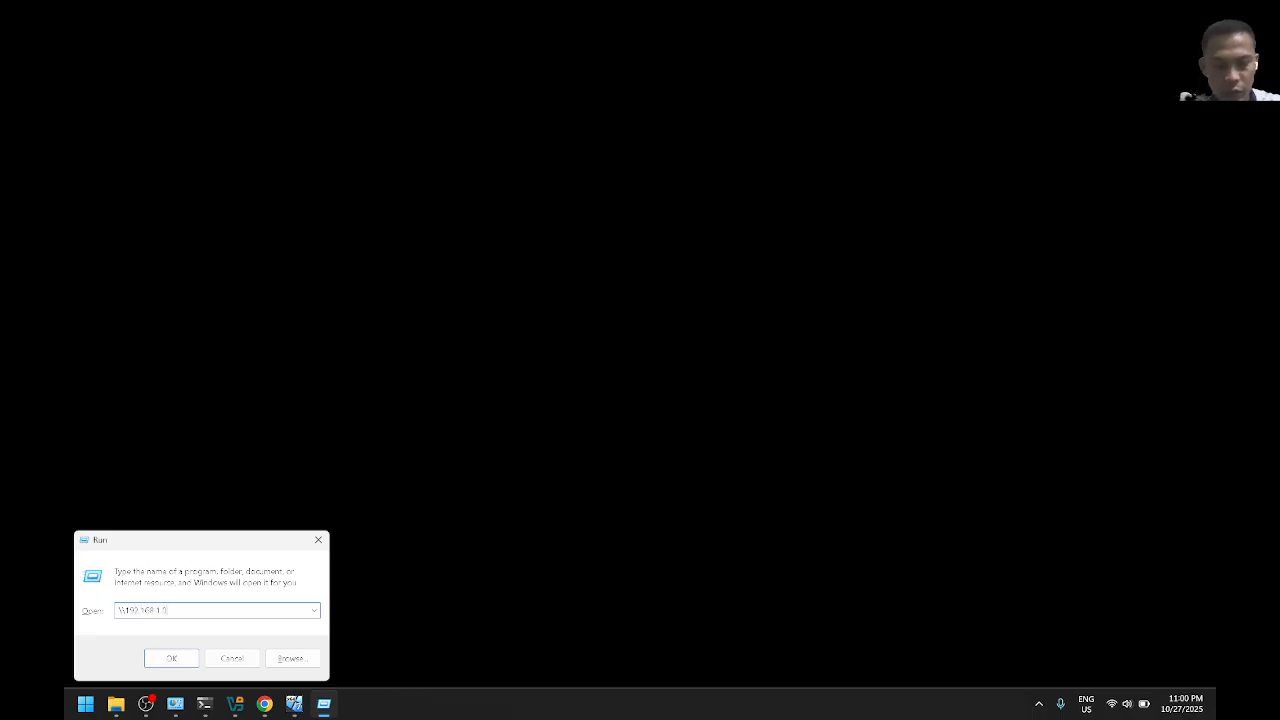
{"action": "key", "text": "BackSpace"}
{"action": "key", "text": "BackSpace"}
{"action": "key", "text": "BackSpace"}
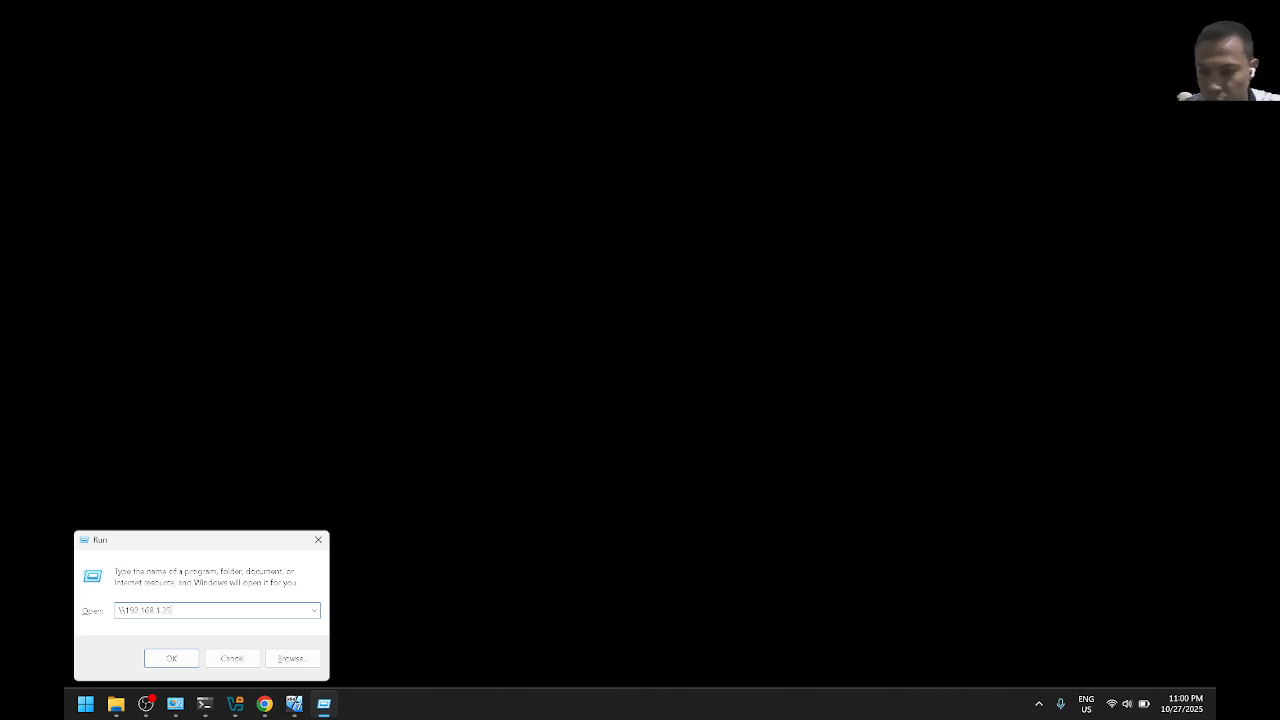
{"action": "key", "text": "Return"}
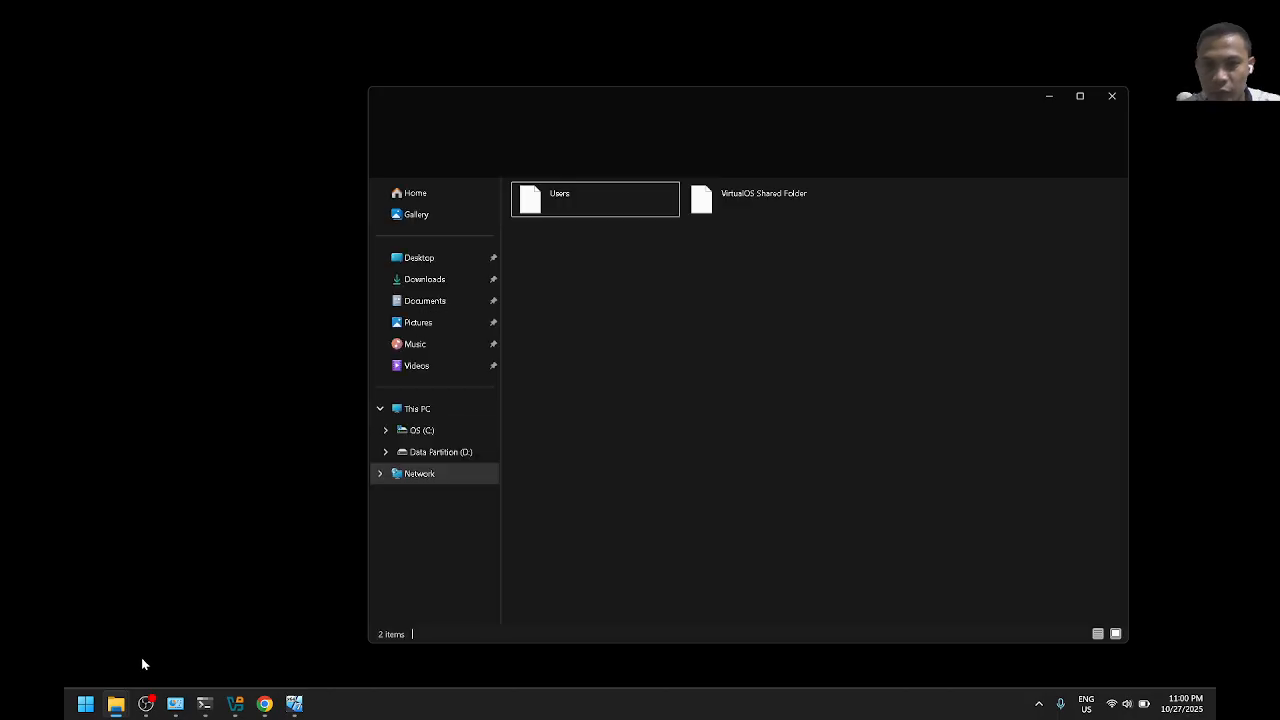
Reposition the host's network location window and open the VirtualOS Shared Folder in it
{"action": "left_click", "coordinate": [712, 208]}
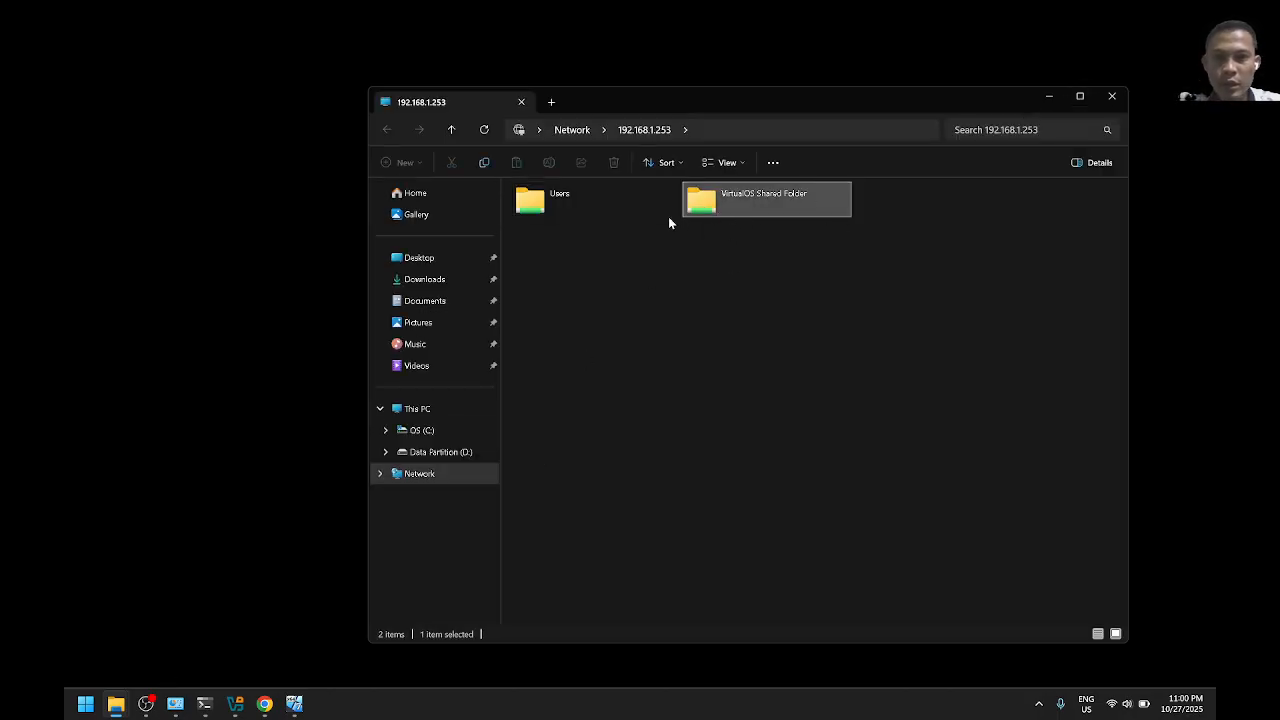
{"action": "left_click_drag", "start_coordinate": [815, 97], "coordinate": [503, 96]}
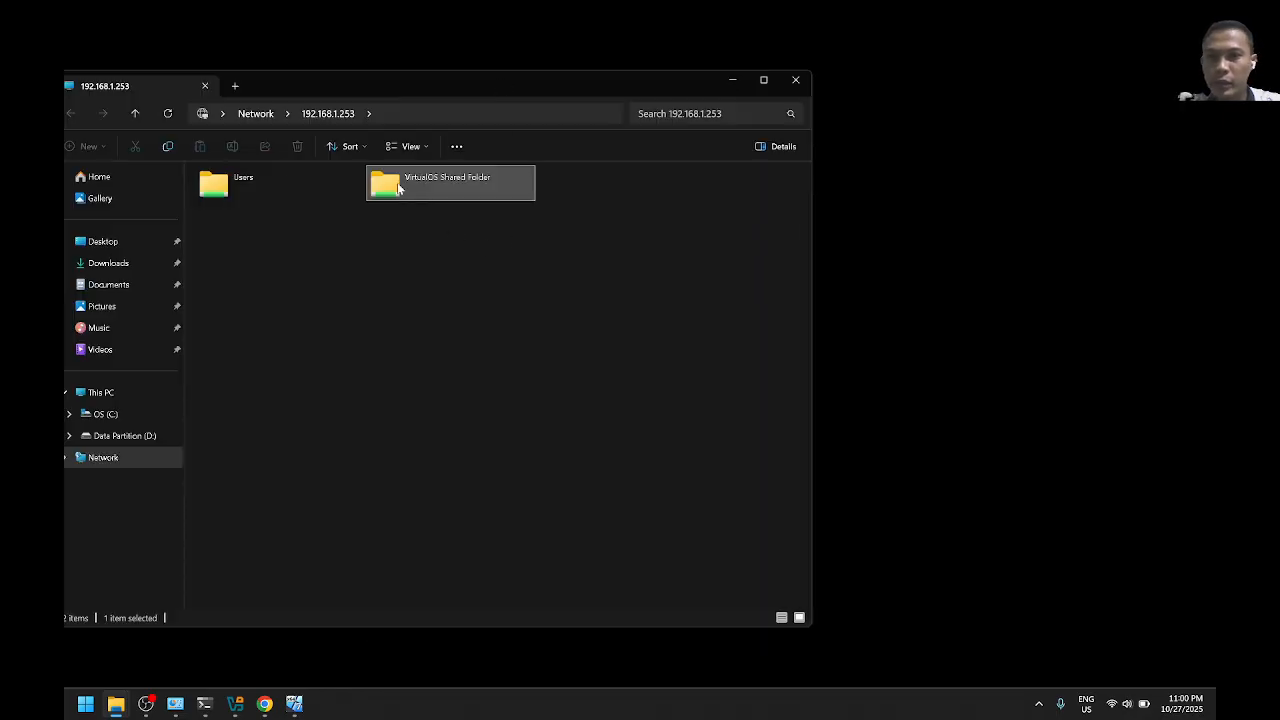
{"action": "left_click_drag", "start_coordinate": [380, 80], "coordinate": [408, 65]}
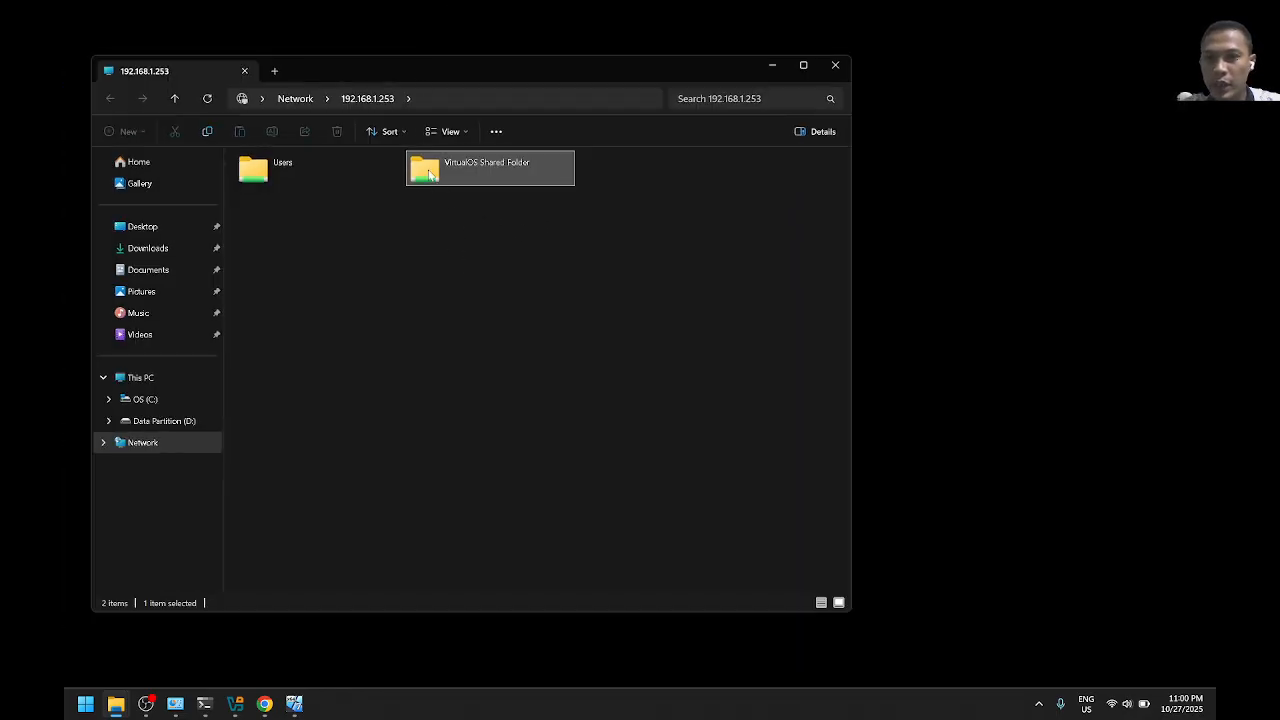
{"action": "double_click", "coordinate": [430, 175]}
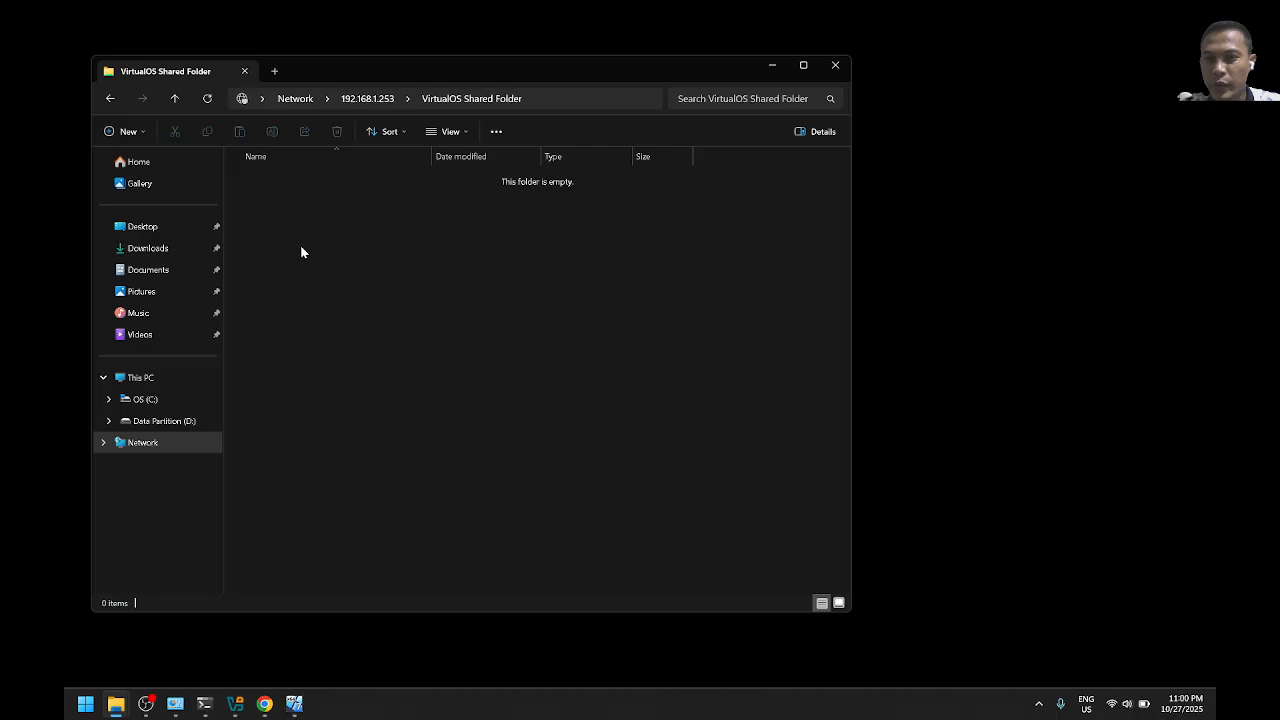
Create a new text document named "From Based-OS file" in the VirtualOS Shared Folder
{"action": "right_click", "coordinate": [280, 225]}
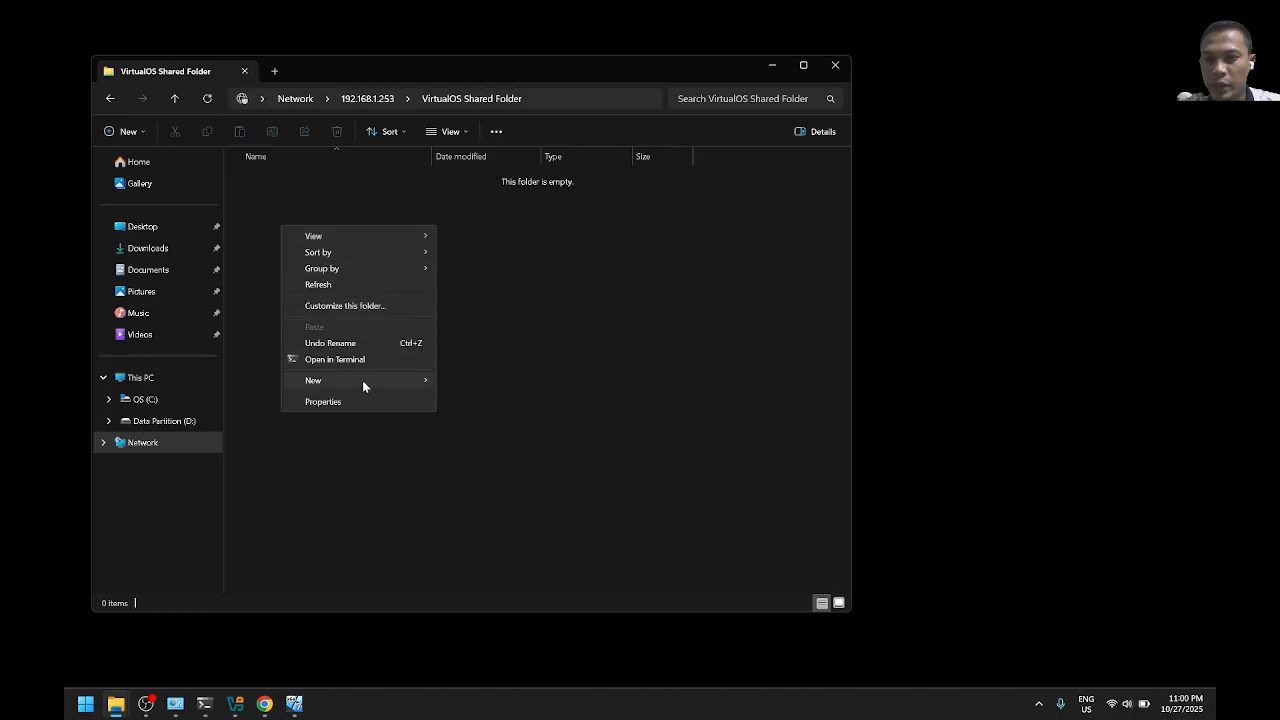
{"action": "mouse_move", "coordinate": [363, 385]}
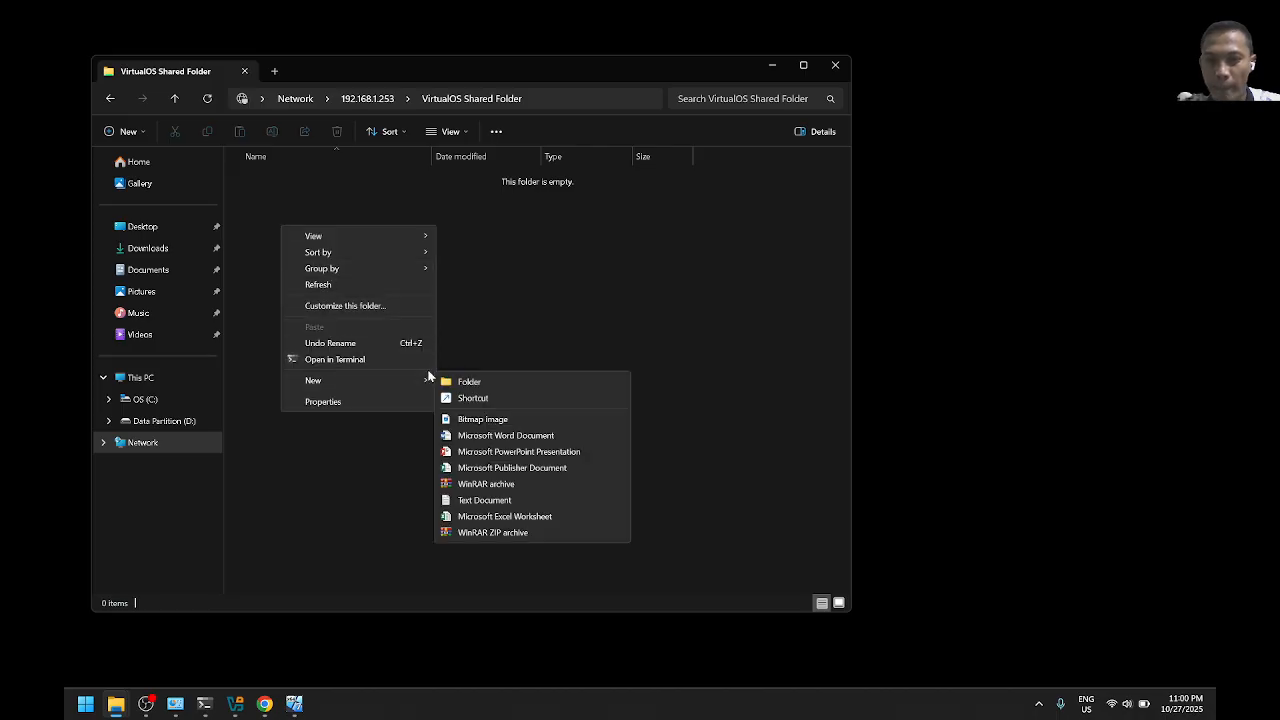
{"action": "left_click", "coordinate": [486, 500]}
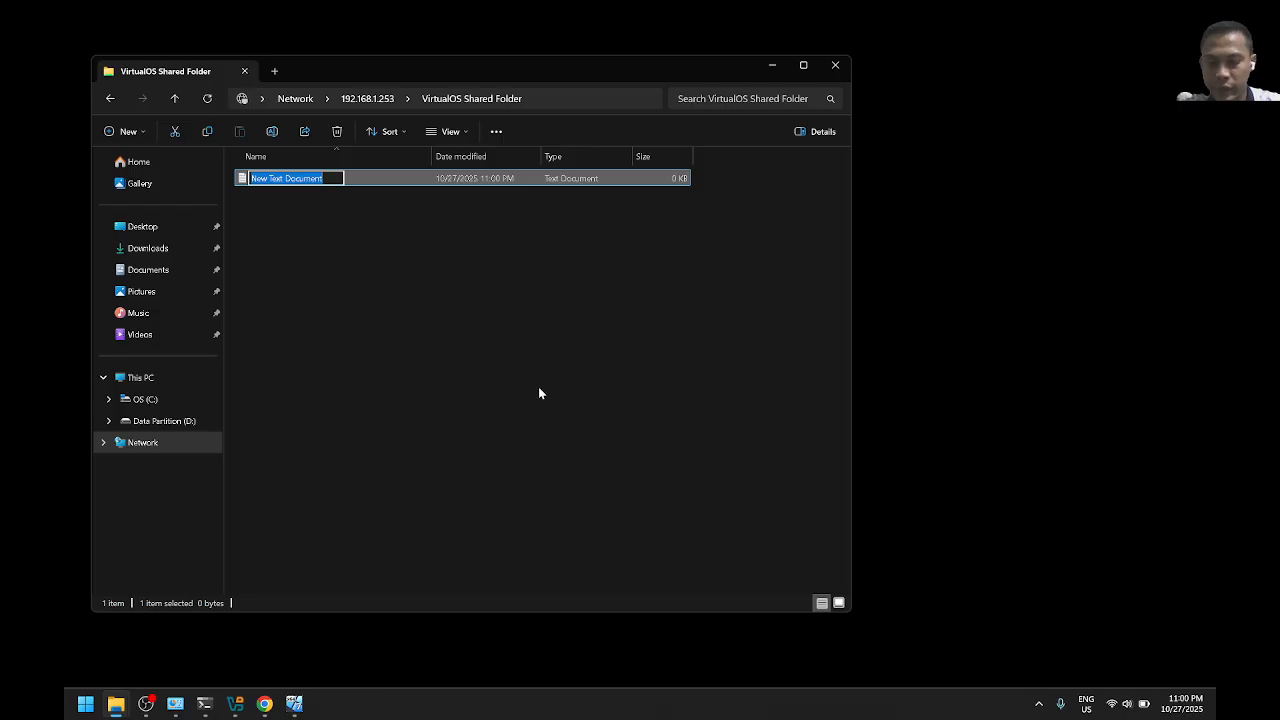
{"action": "type", "text": "Prom"}
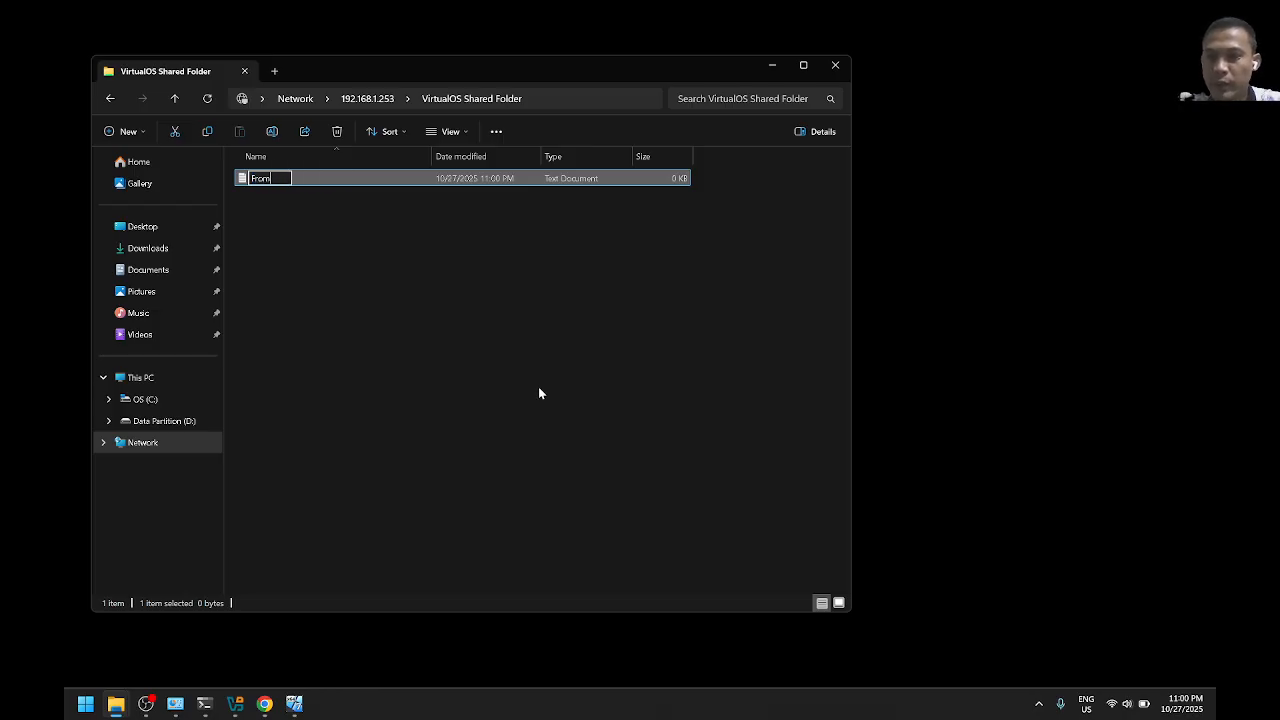
{"action": "type", "text": " Base"}
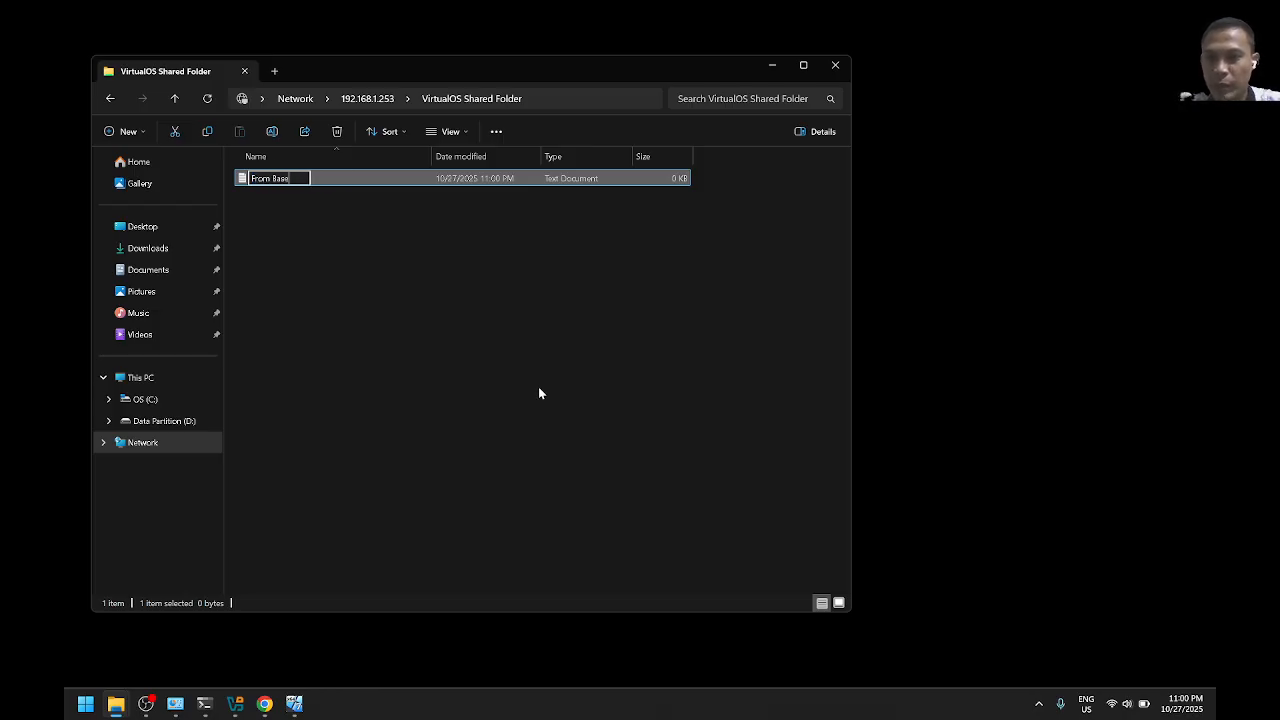
{"action": "type", "text": "d-OS"}
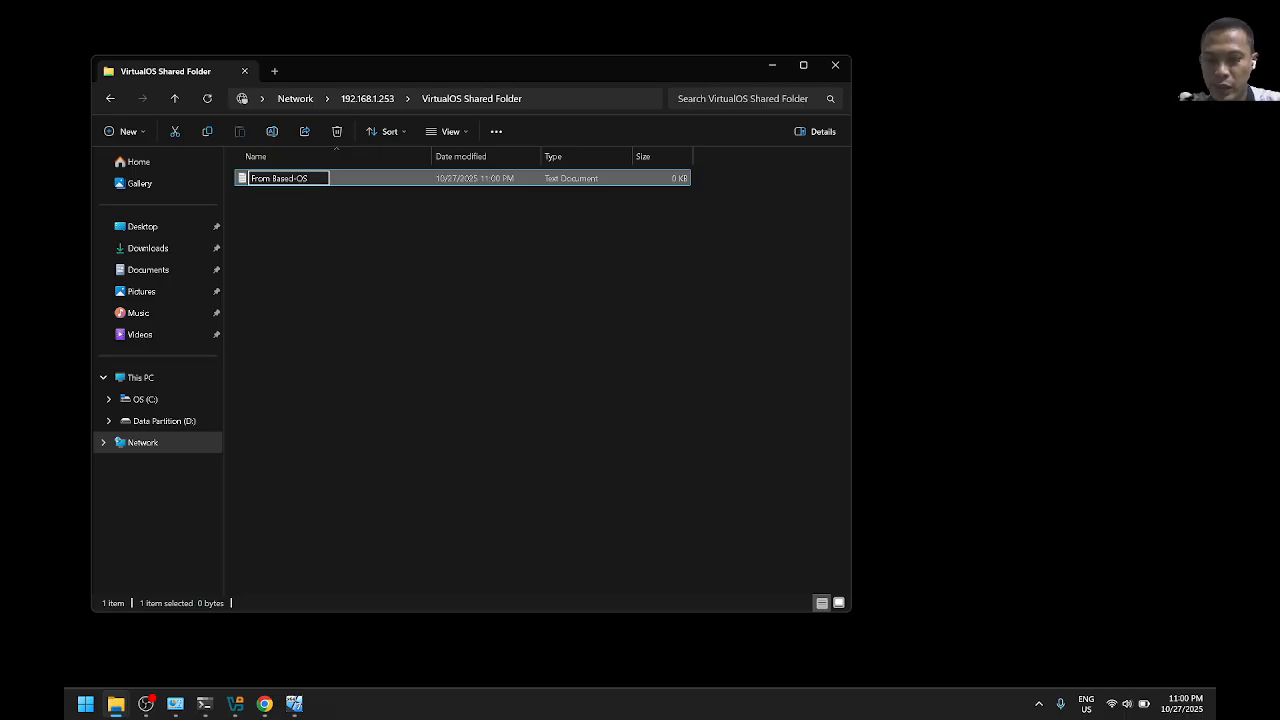
{"action": "type", "text": " file"}
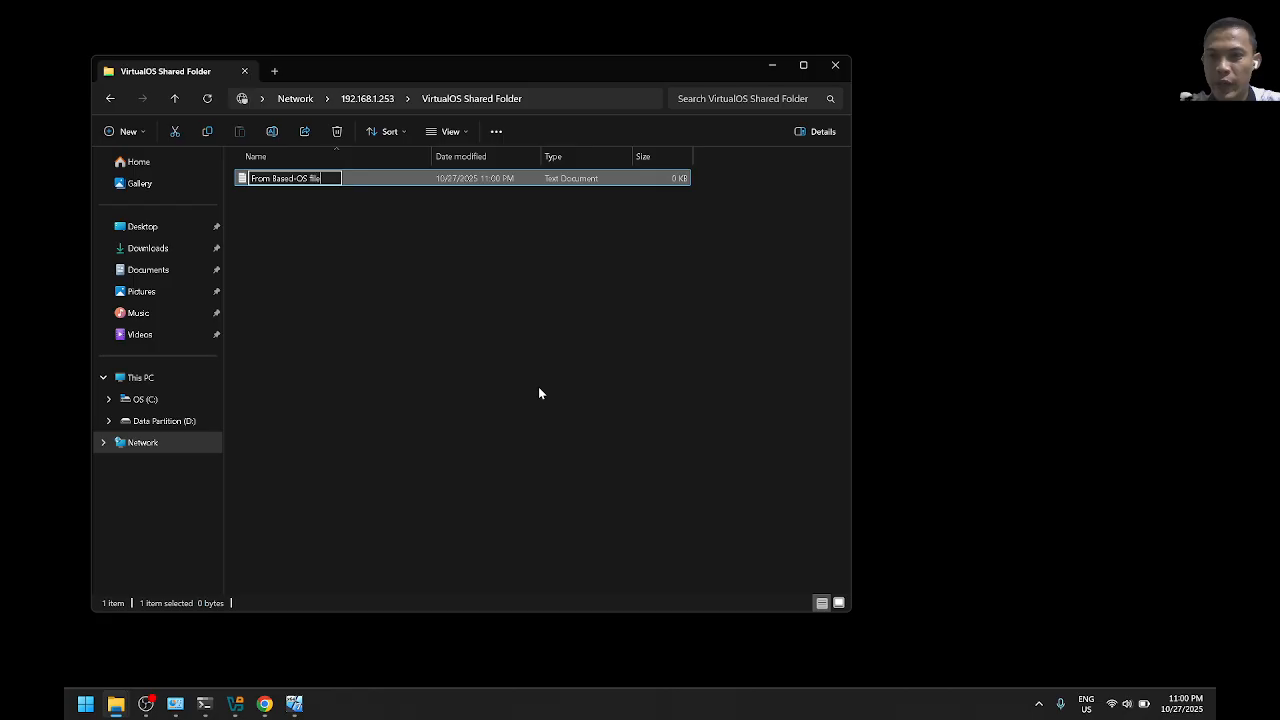
{"action": "key", "text": "Return"}
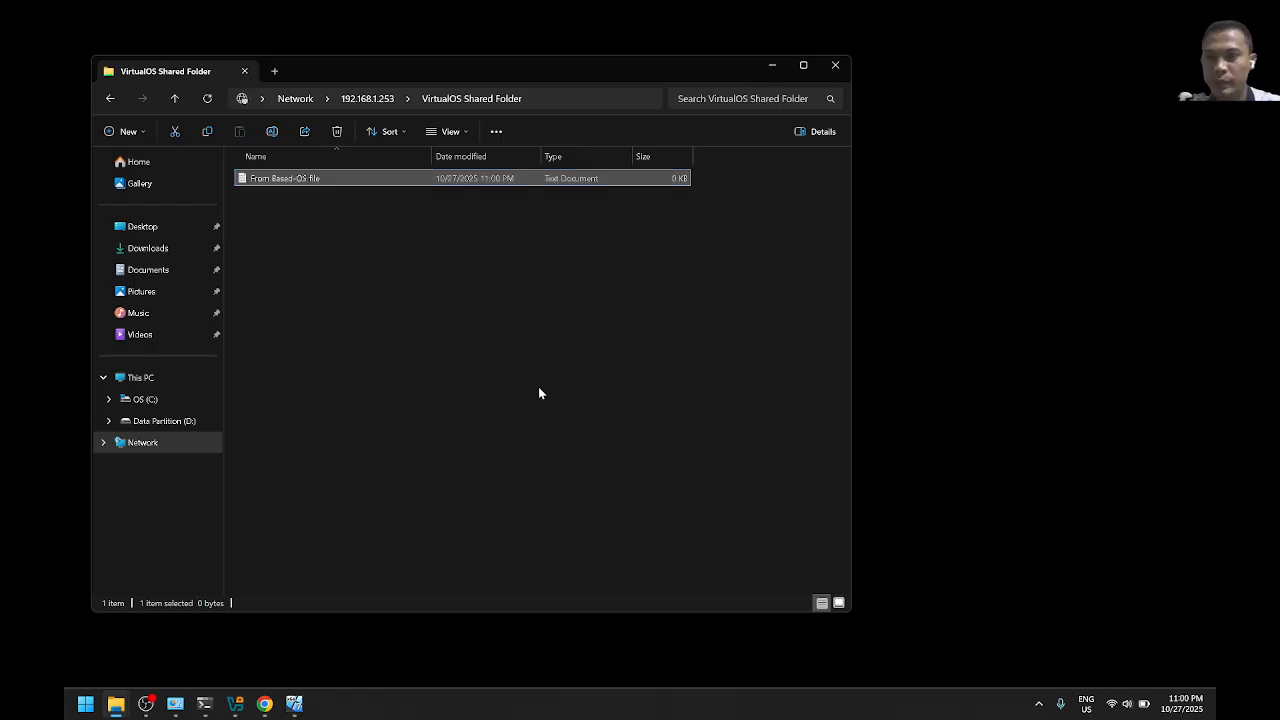
Switch back to the Windows 7 virtual machine and move the VirtualOS Shared Folder nearer to the other desktop icons
{"action": "left_click", "coordinate": [771, 66]}
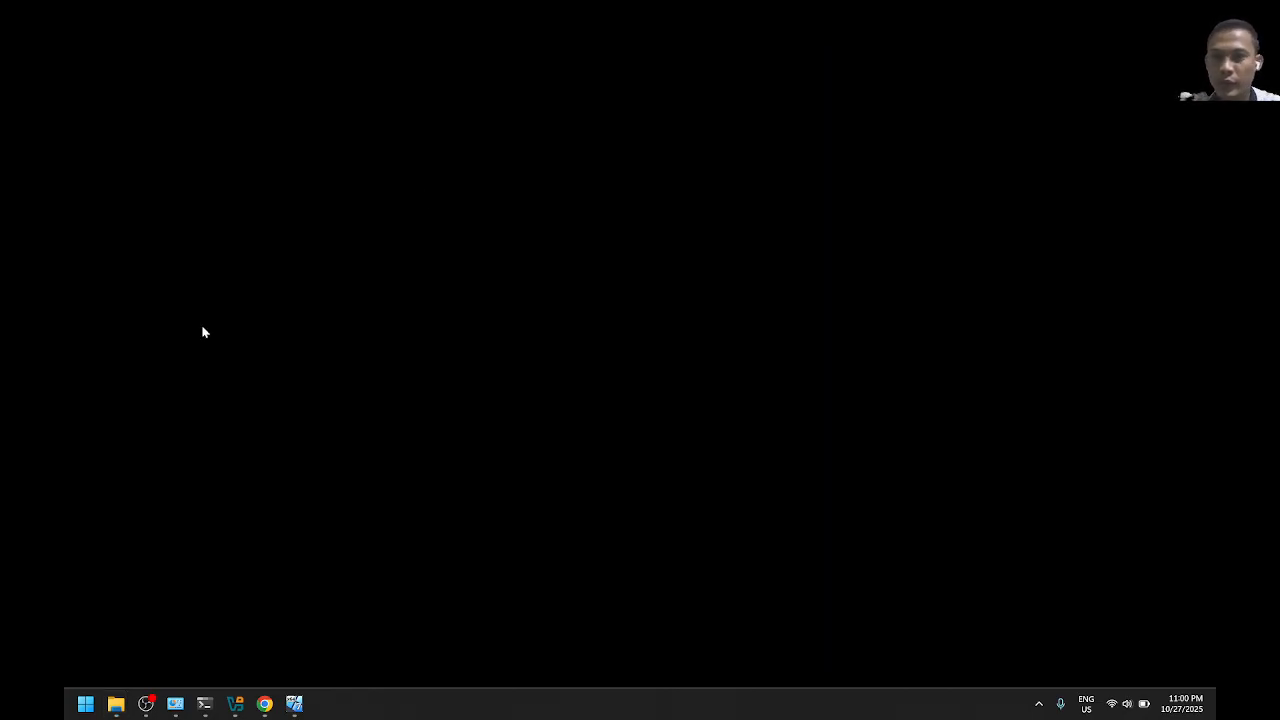
{"action": "left_click", "coordinate": [293, 705]}
{"action": "left_click_drag", "start_coordinate": [608, 252], "coordinate": [554, 205]}
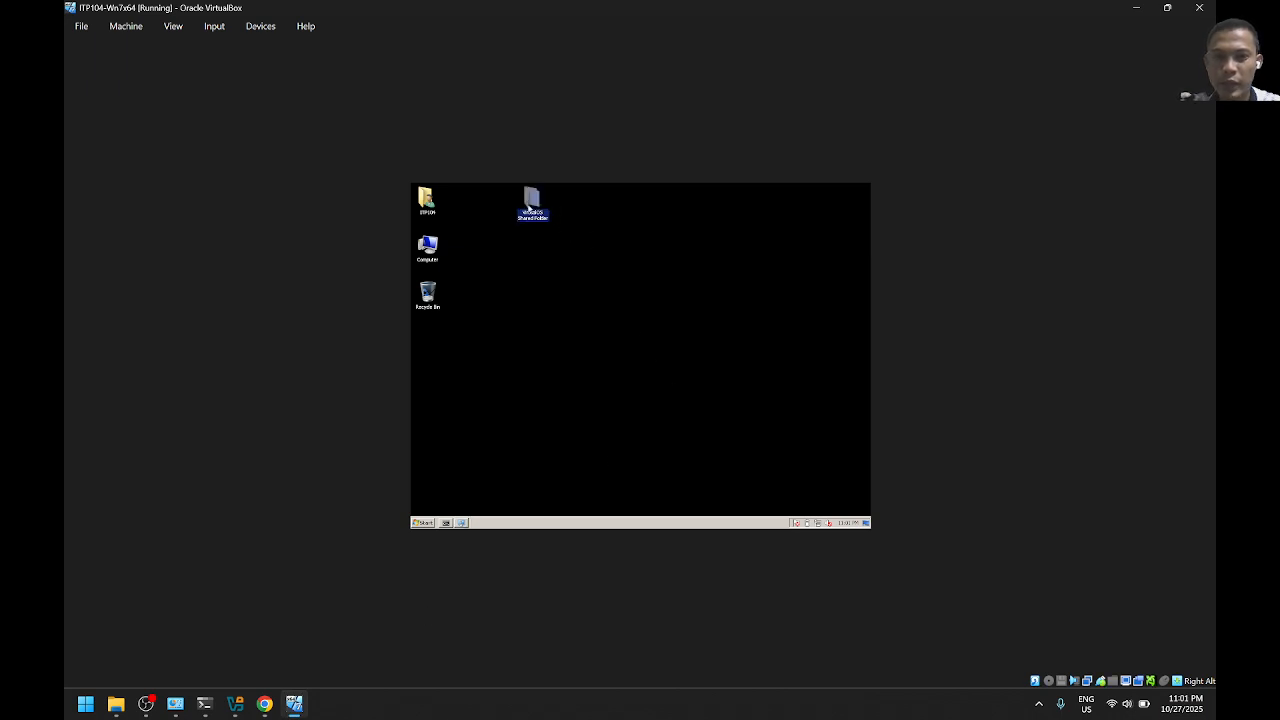
Open the VirtualOS Shared Folder on the guest desktop, check the text document created from the host, and minimize the window
{"action": "double_click", "coordinate": [538, 201]}
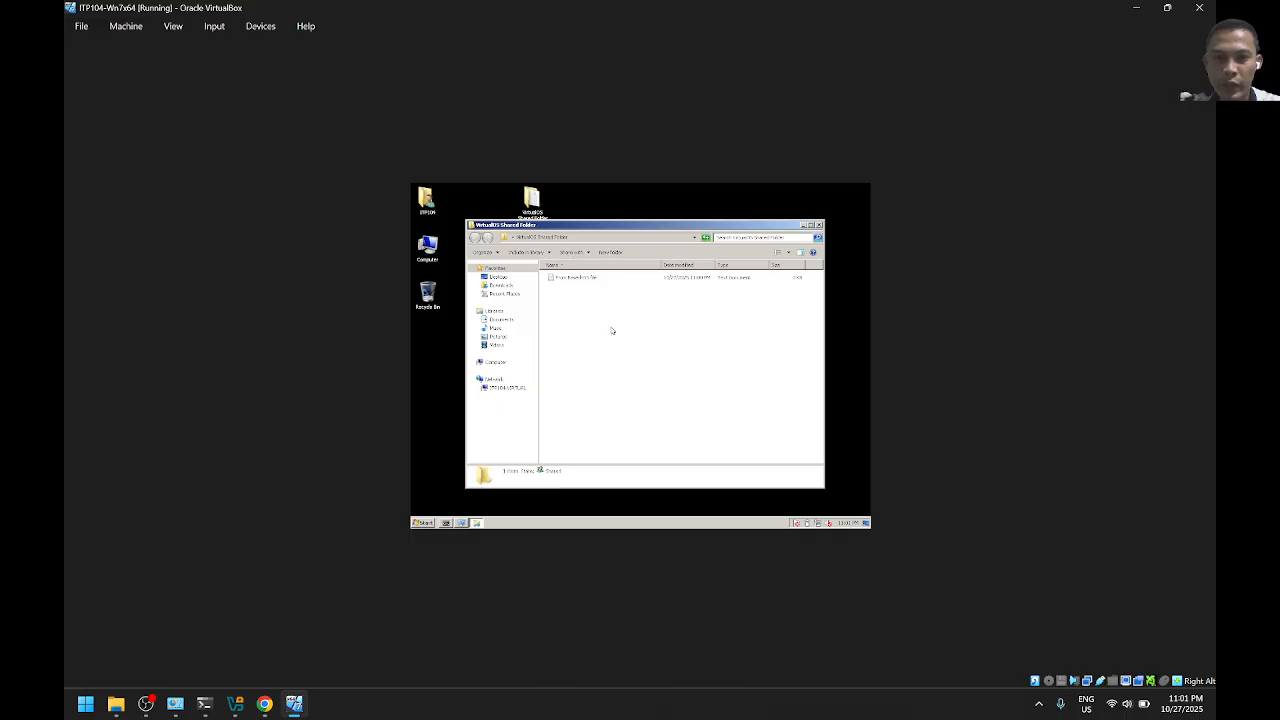
{"action": "left_click", "coordinate": [571, 280]}
{"action": "left_click", "coordinate": [594, 290]}
{"action": "left_click", "coordinate": [590, 281]}
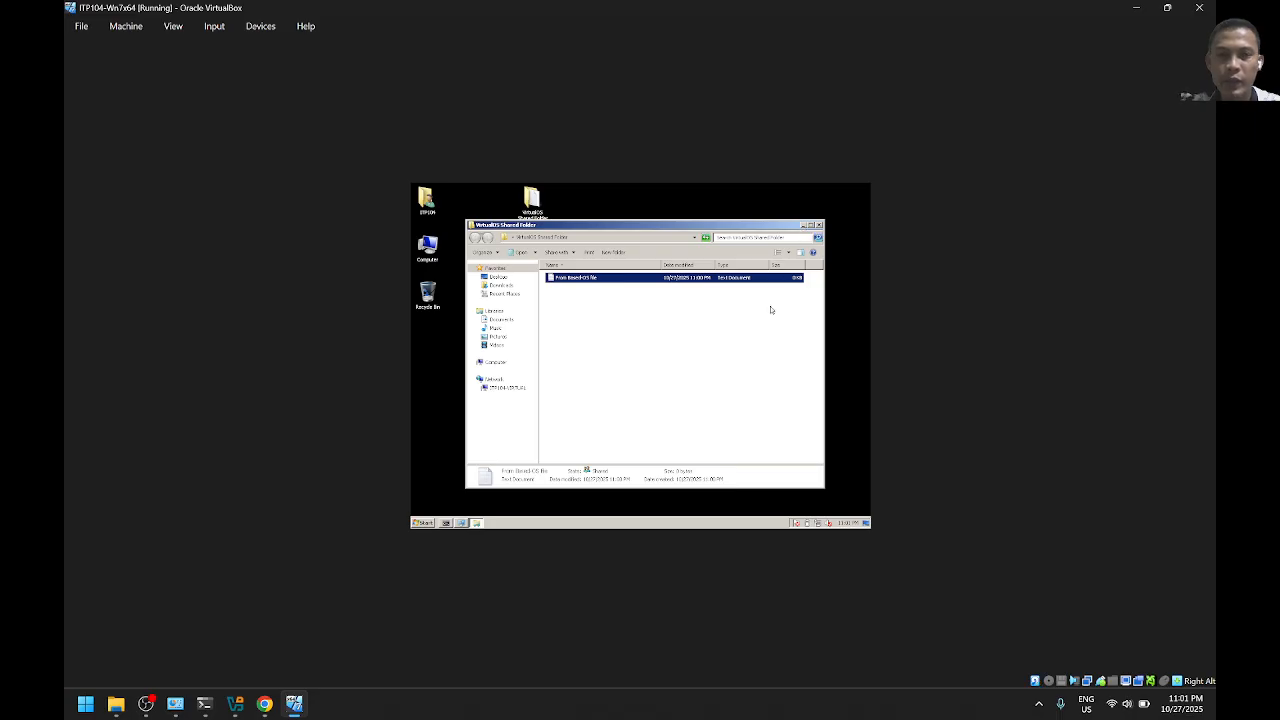
{"action": "left_click_drag", "start_coordinate": [718, 225], "coordinate": [710, 249]}
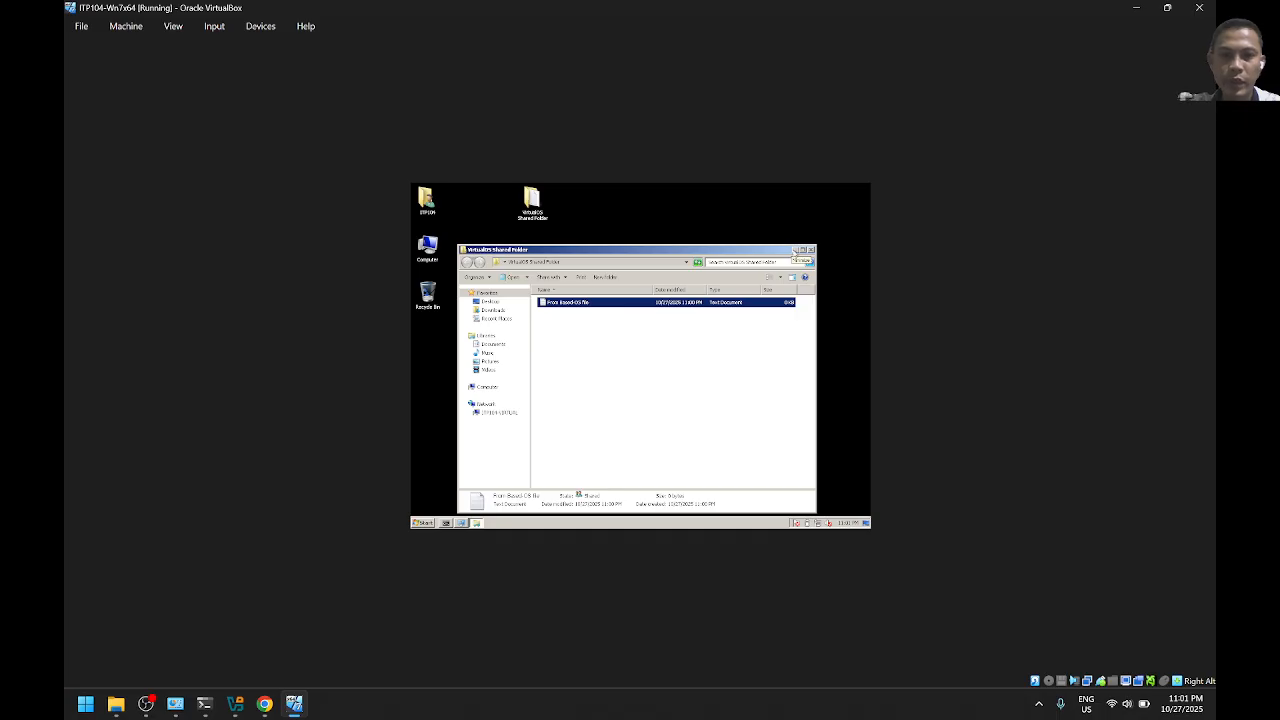
{"action": "left_click", "coordinate": [792, 250]}
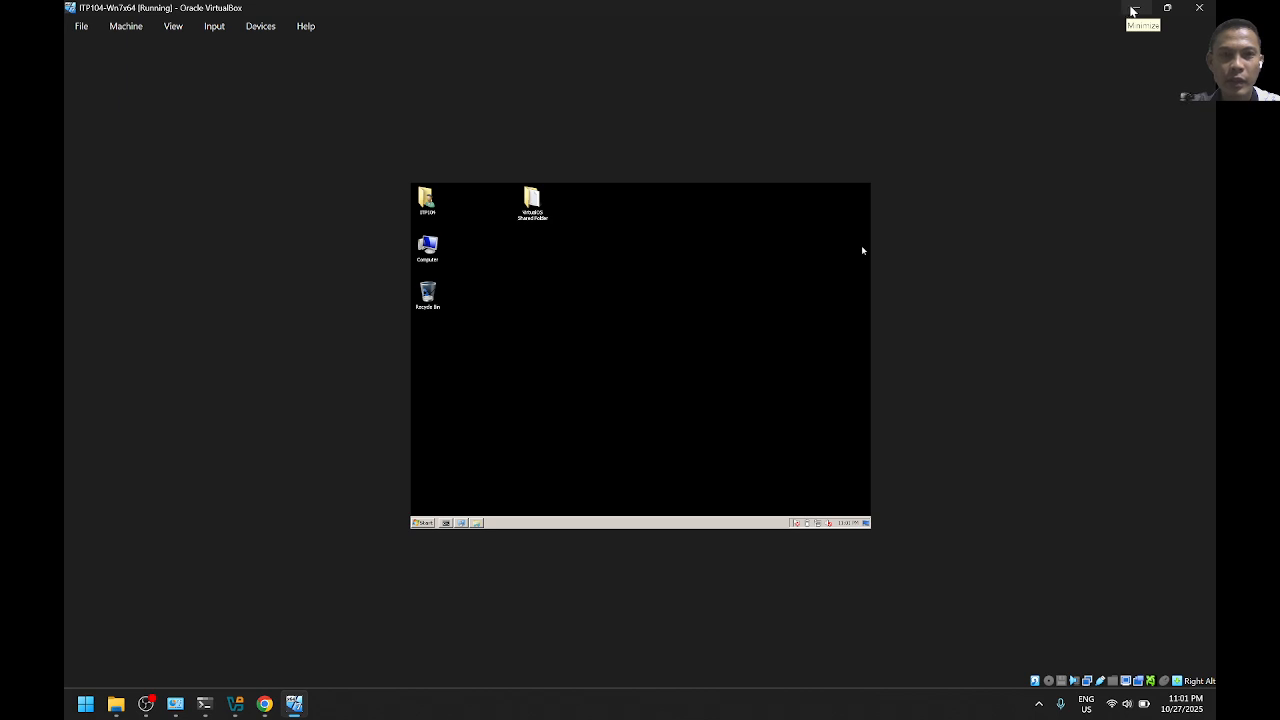
Minimize the virtual machine and bring up the ITP104_Softwares folder window on the host
{"action": "left_click", "coordinate": [1133, 10]}
{"action": "mouse_move", "coordinate": [116, 704]}
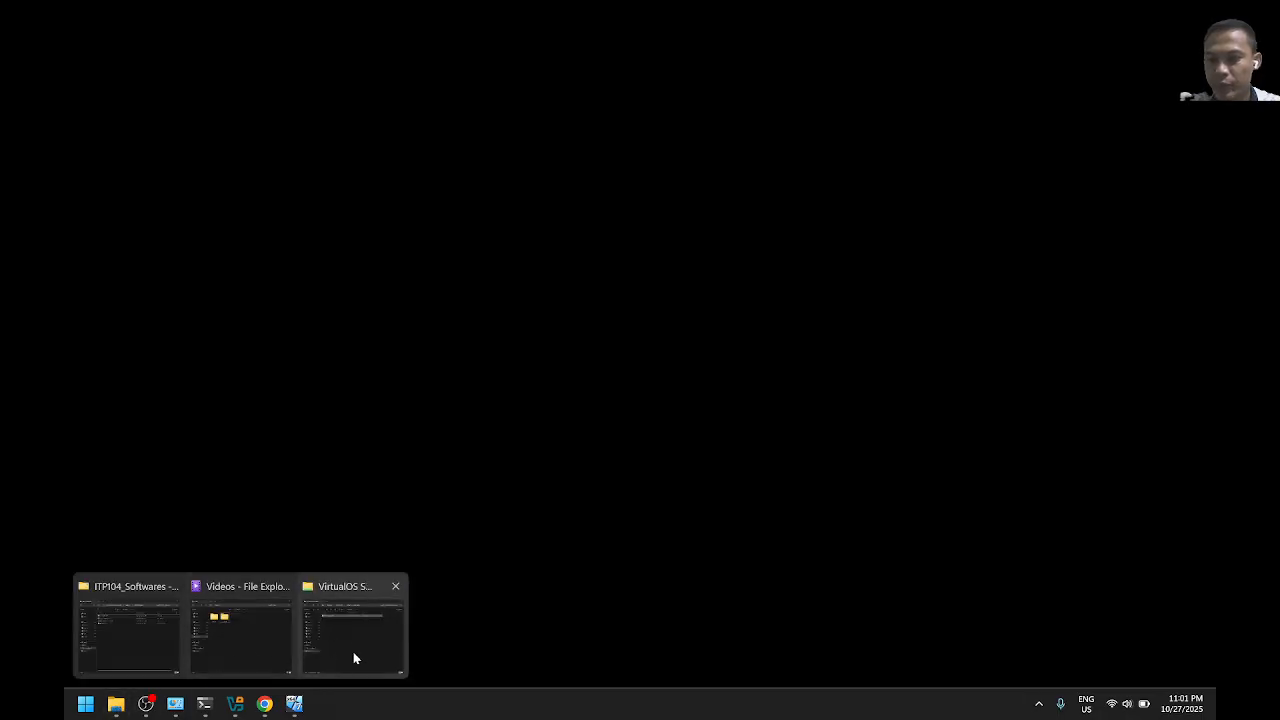
{"action": "left_click", "coordinate": [108, 650]}
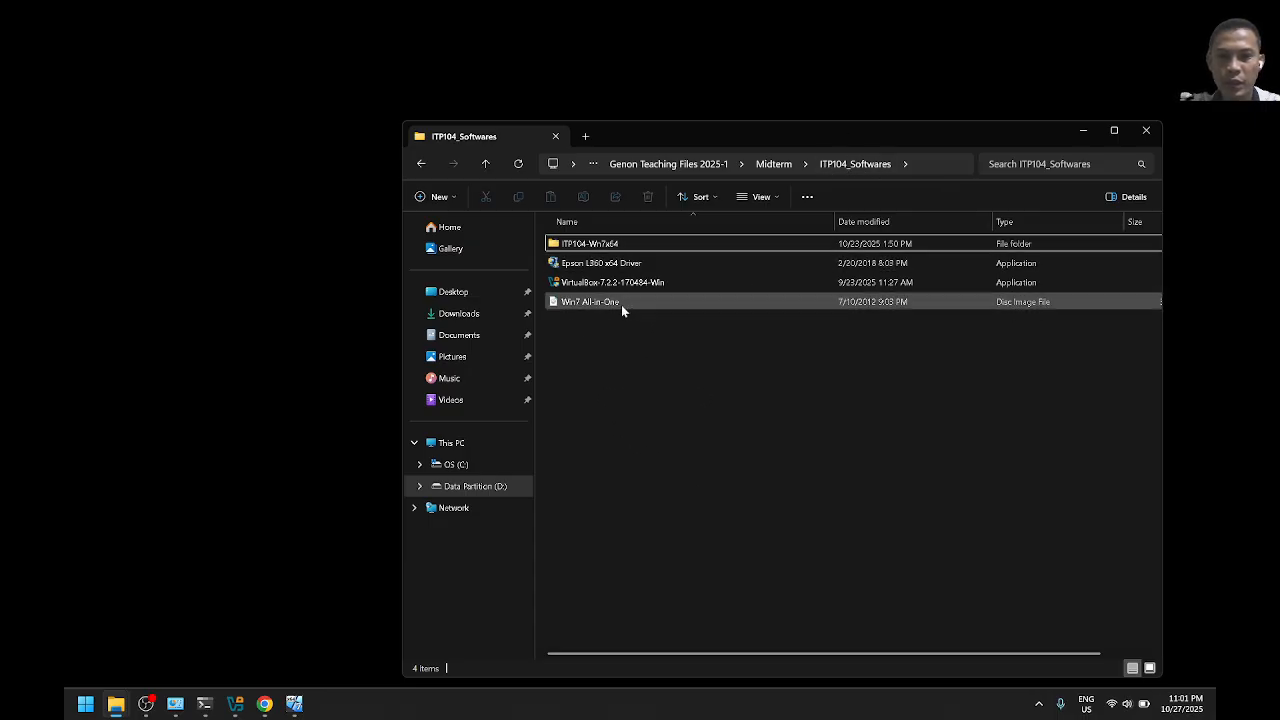
{"action": "left_click", "coordinate": [620, 266]}
{"action": "left_click", "coordinate": [699, 459]}
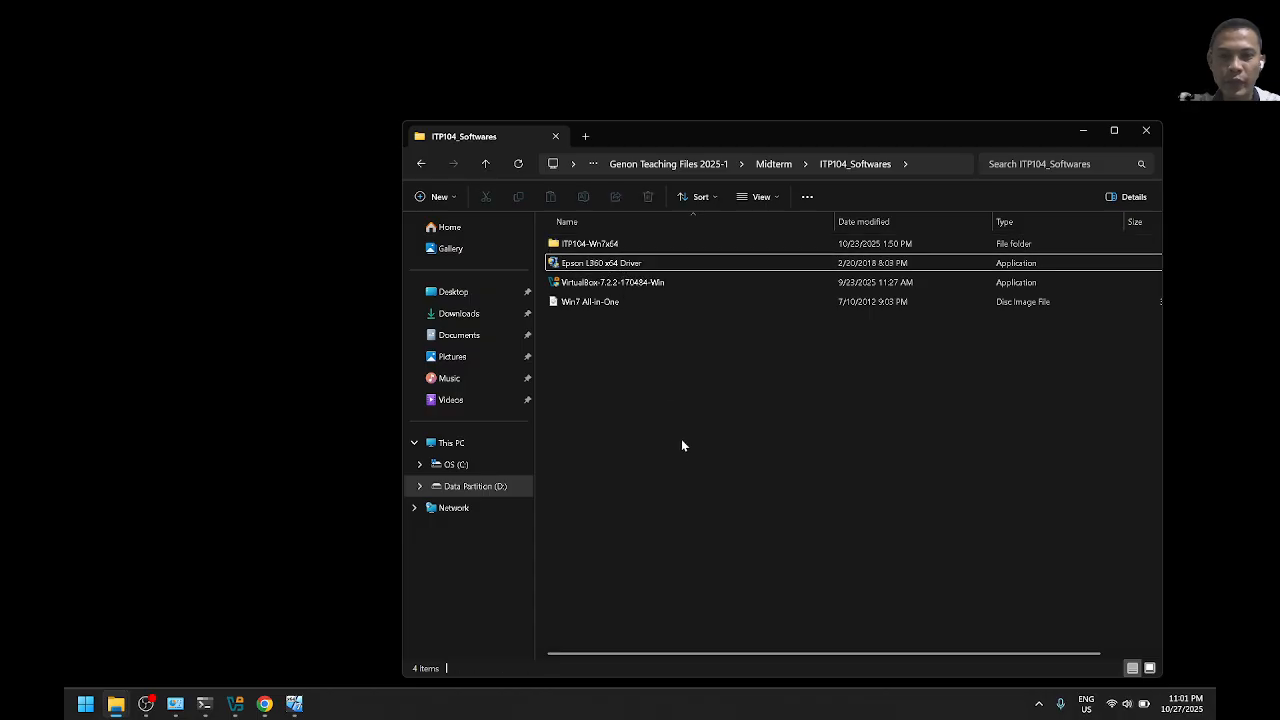
Open the ITP104_Softwares folder's properties and display its sharing settings
{"action": "right_click", "coordinate": [612, 384]}
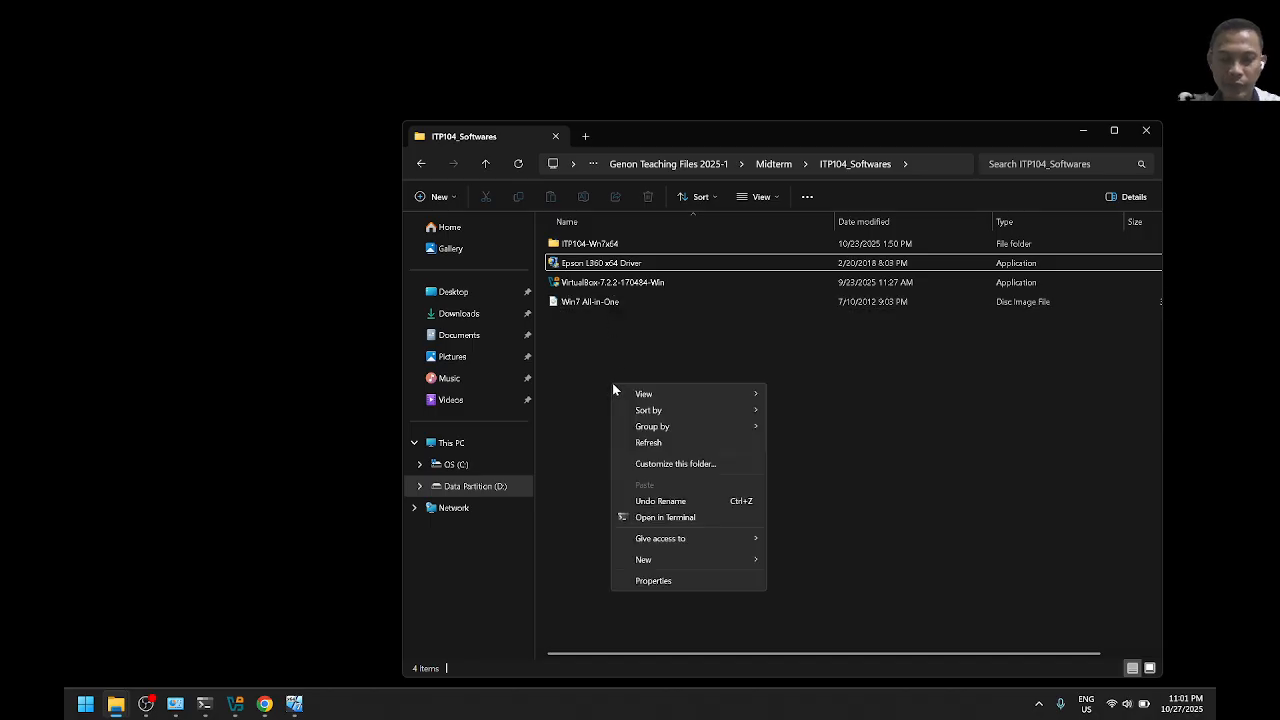
{"action": "mouse_move", "coordinate": [733, 562]}
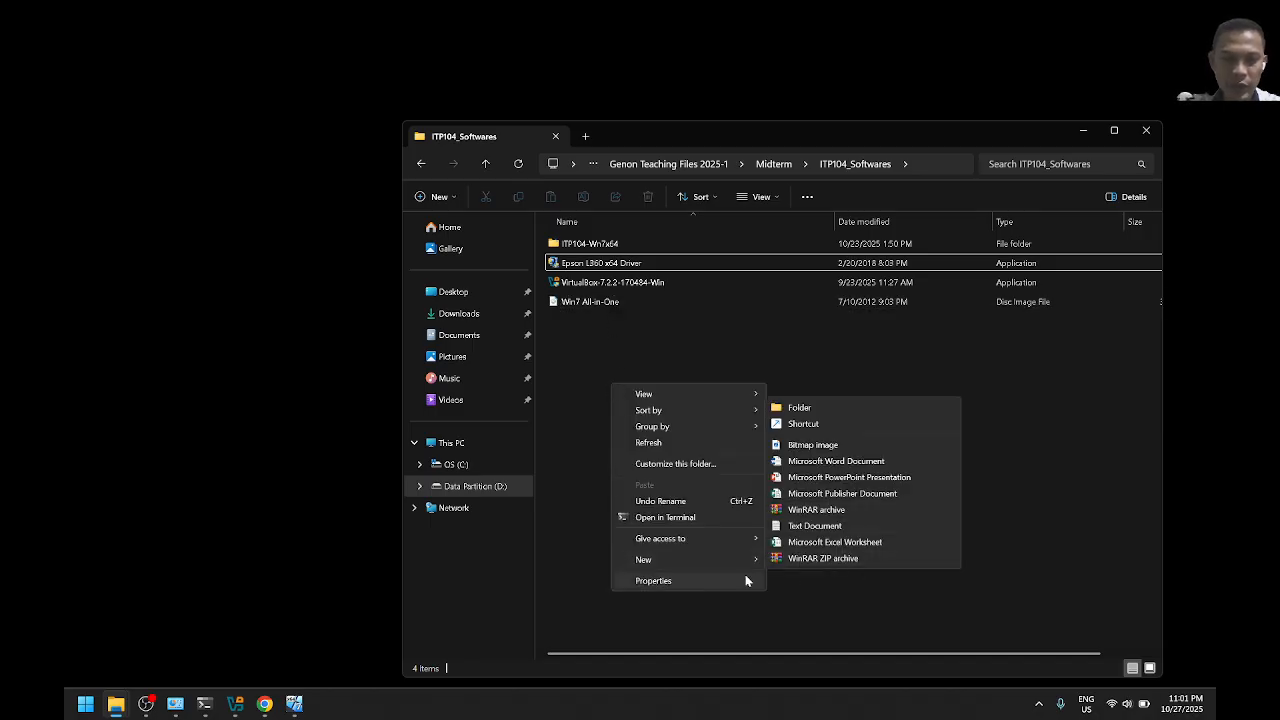
{"action": "left_click", "coordinate": [958, 420]}
{"action": "right_click", "coordinate": [724, 414]}
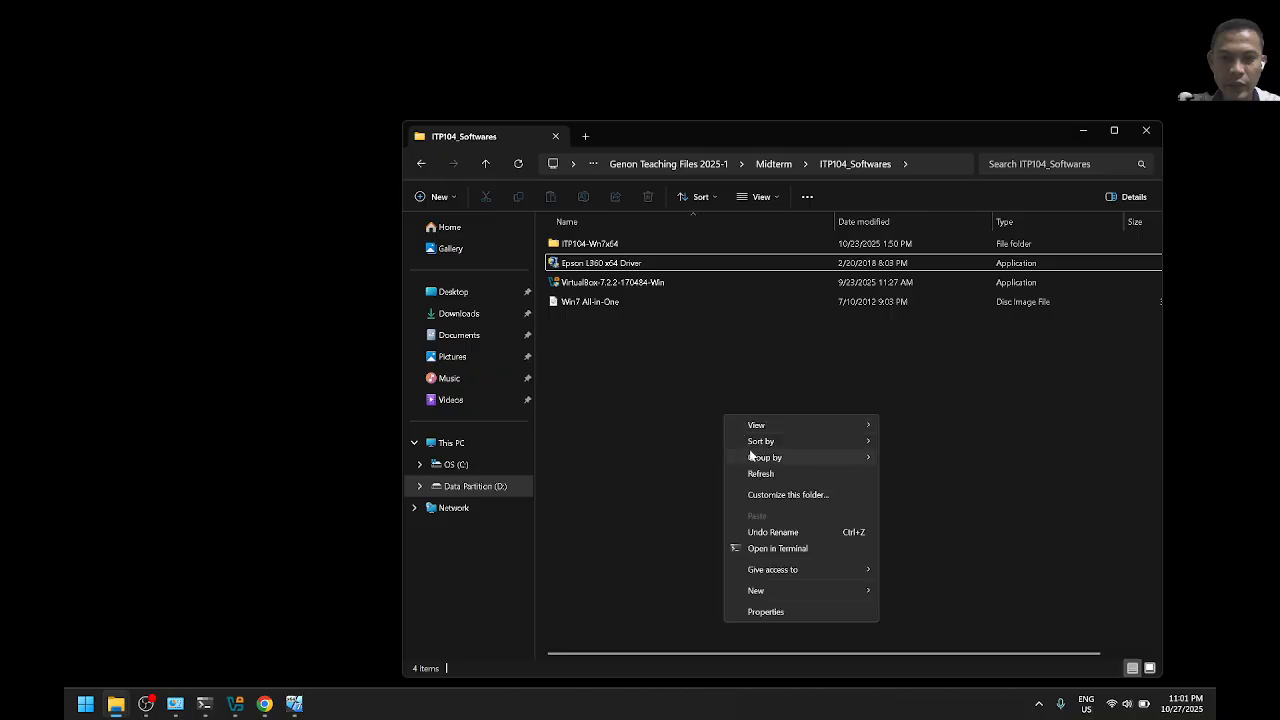
{"action": "left_click", "coordinate": [762, 611]}
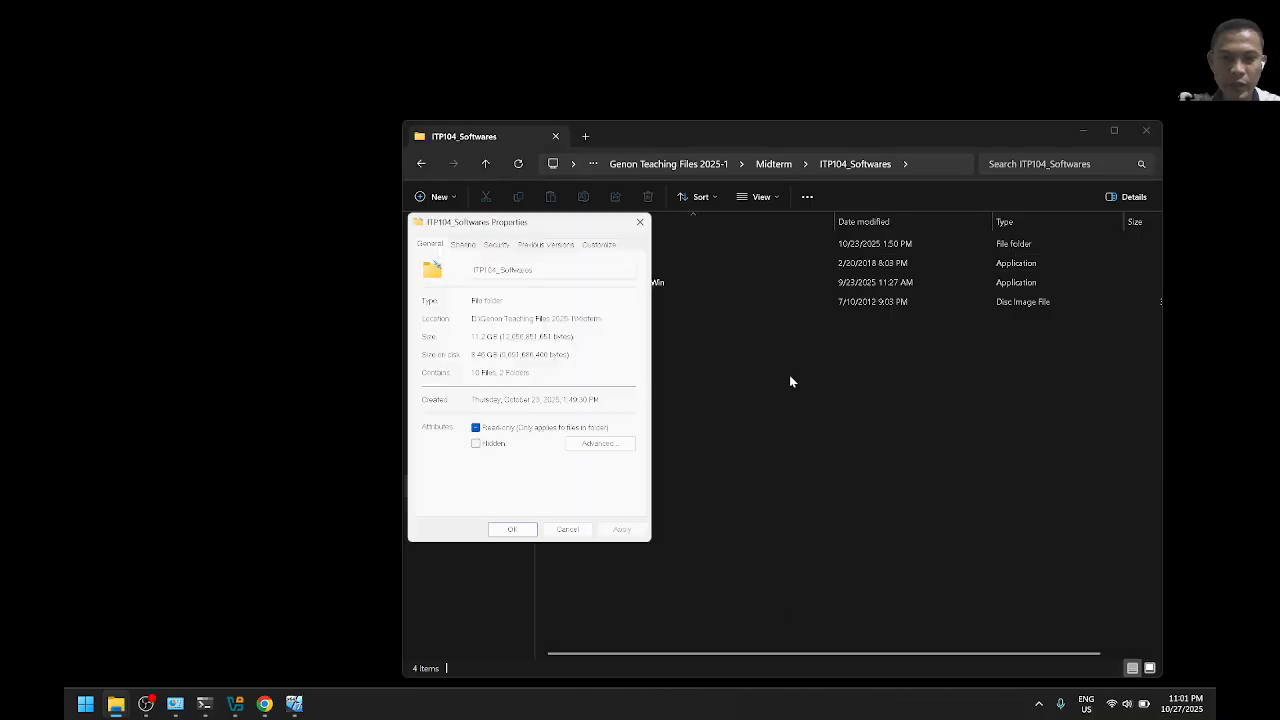
{"action": "left_click", "coordinate": [462, 246]}
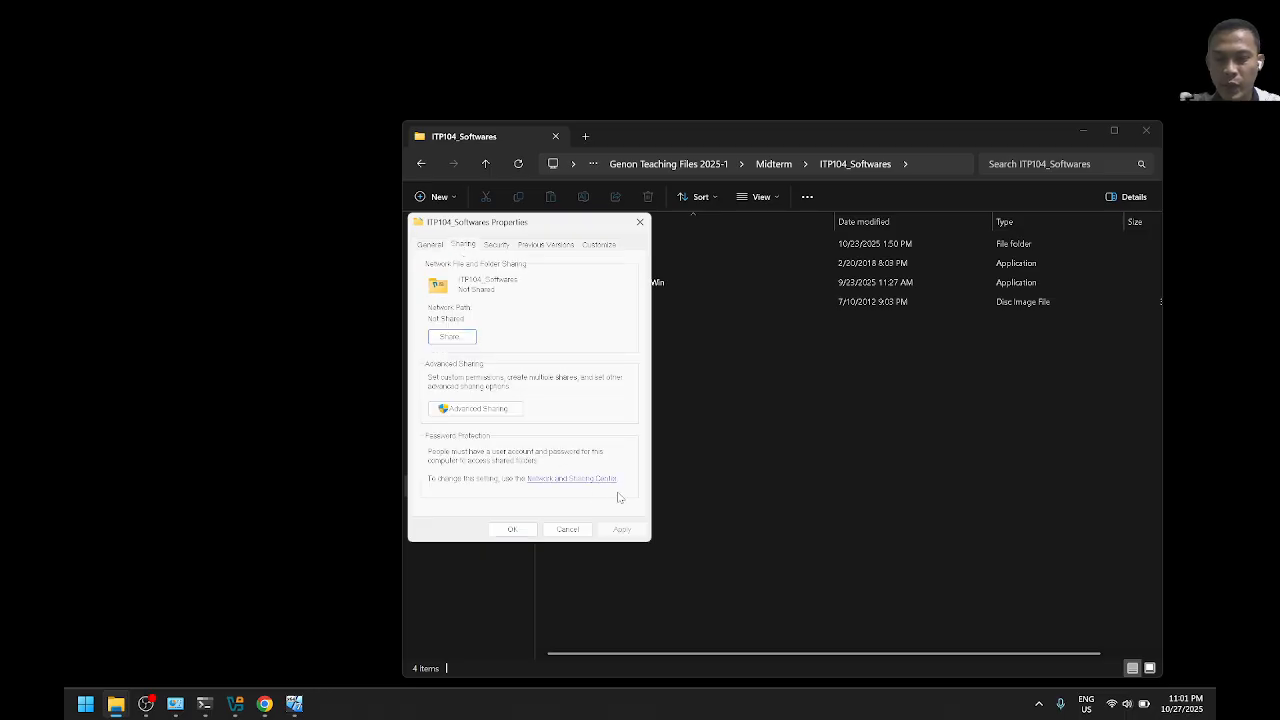
Open the host's advanced sharing settings and, for all networks, turn off password protected sharing and turn on public folder sharing
{"action": "left_click", "coordinate": [565, 479]}
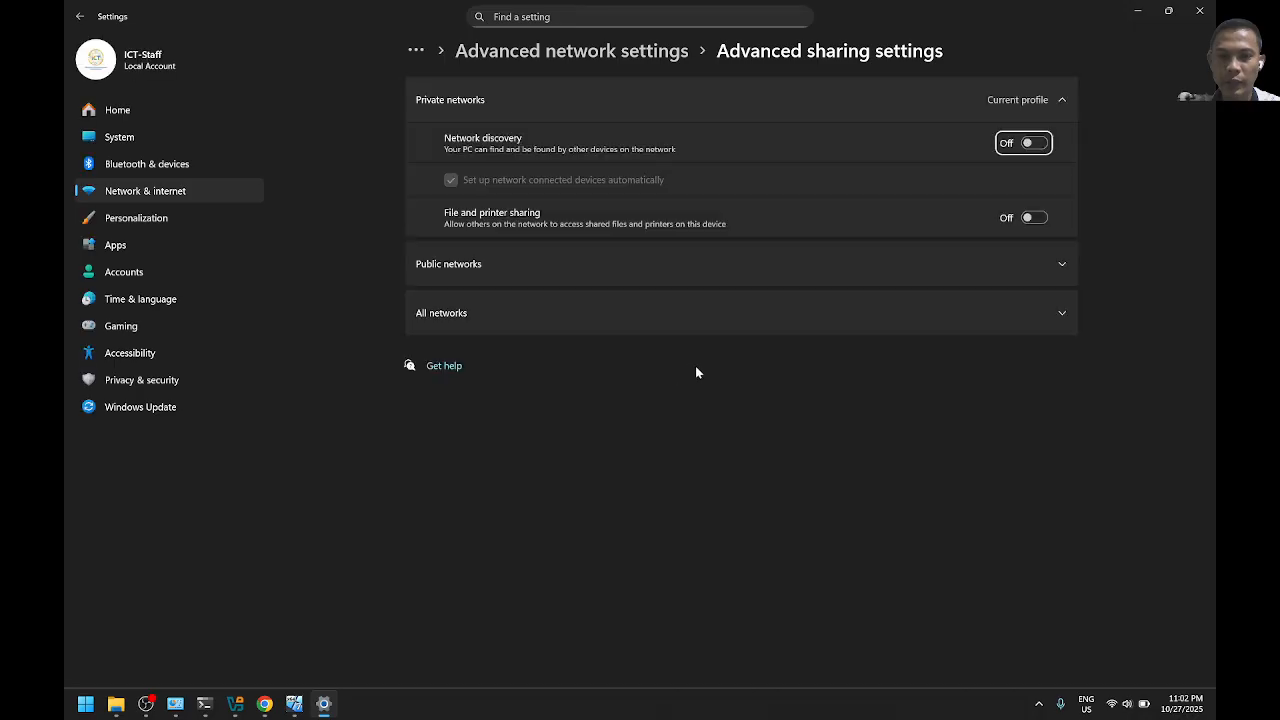
{"action": "left_click", "coordinate": [1046, 313]}
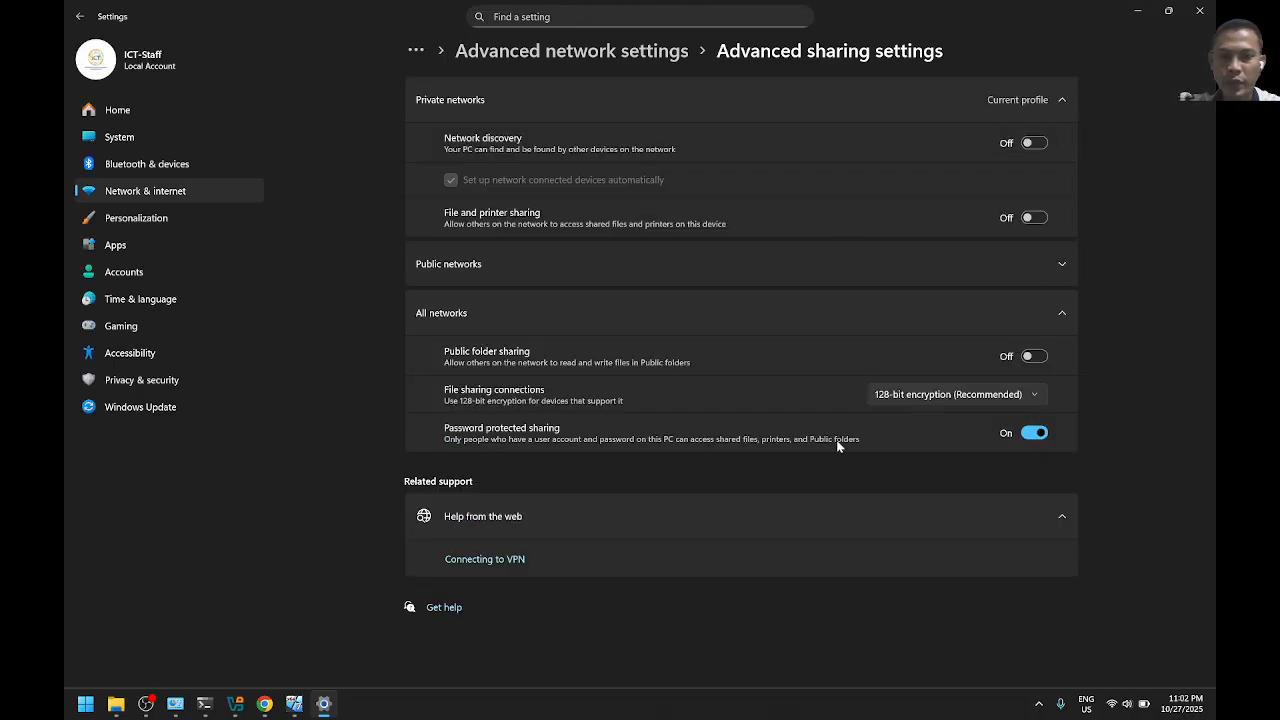
{"action": "left_click", "coordinate": [1034, 433]}
{"action": "left_click", "coordinate": [1036, 357]}
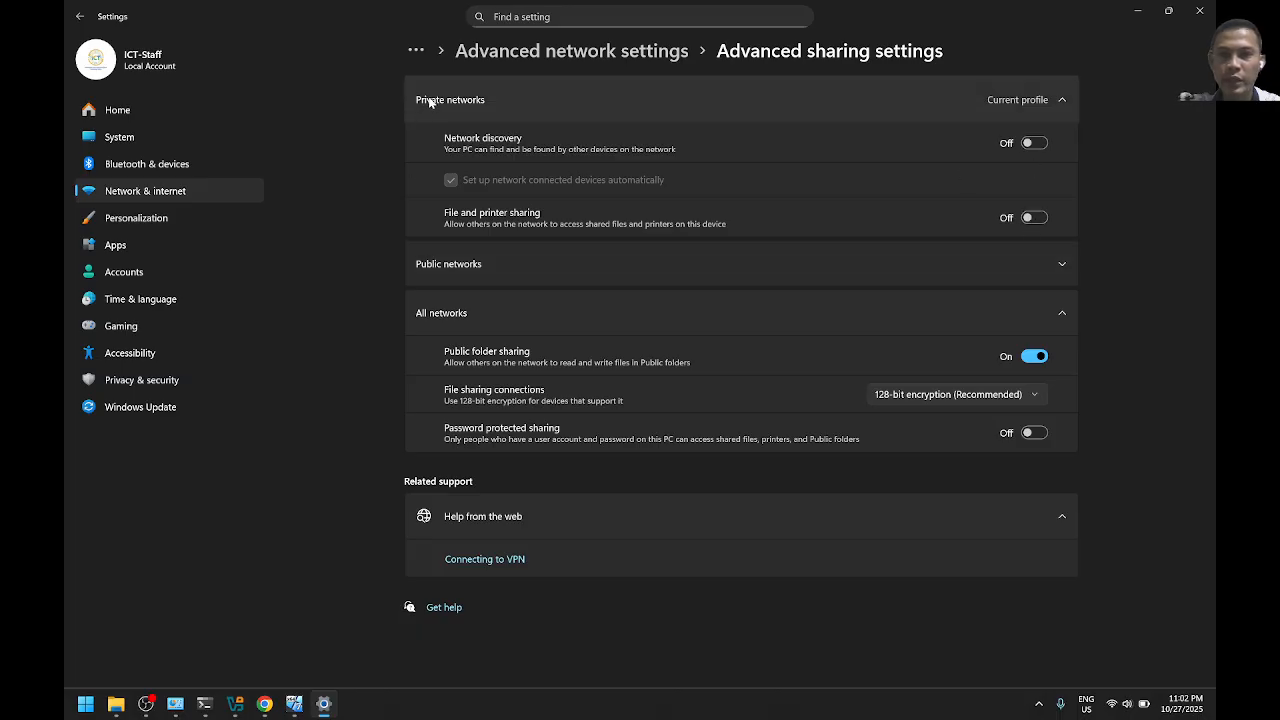
Turn on network discovery and file and printer sharing for both private and public networks, and close the settings
{"action": "left_click", "coordinate": [1036, 143]}
{"action": "left_click", "coordinate": [1036, 217]}
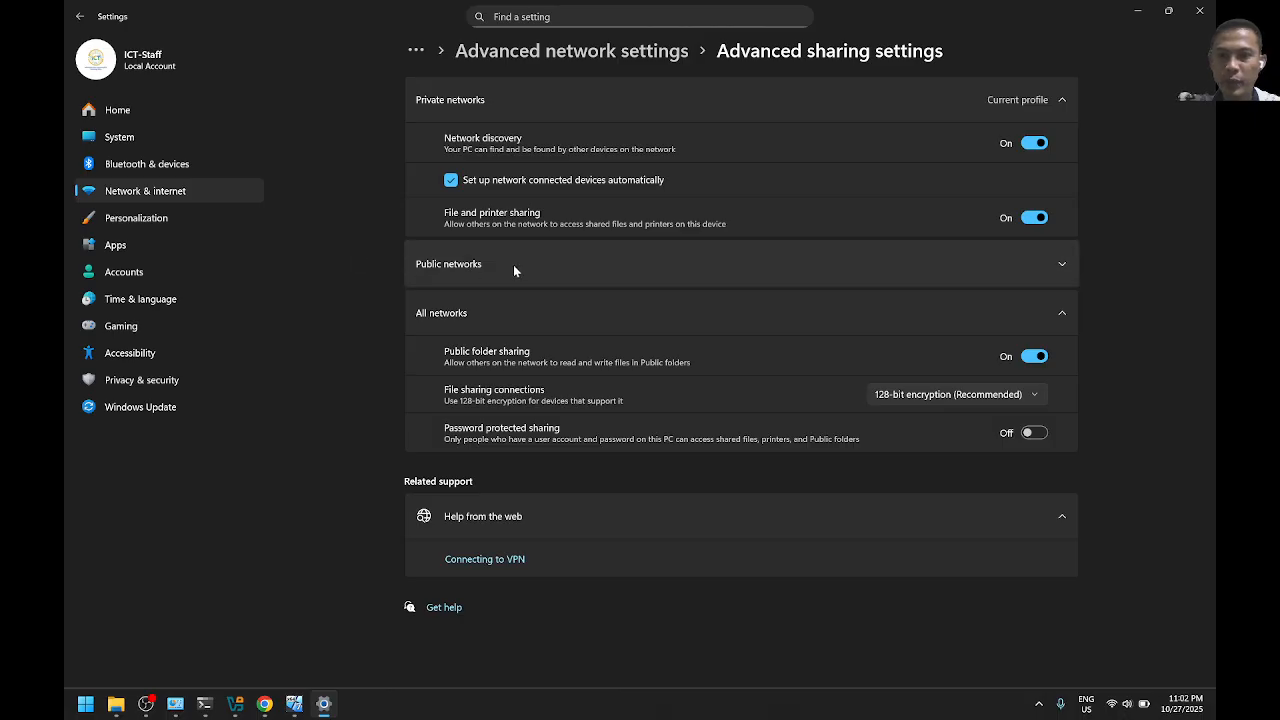
{"action": "left_click", "coordinate": [436, 264]}
{"action": "left_click", "coordinate": [1034, 307]}
{"action": "left_click", "coordinate": [1034, 347]}
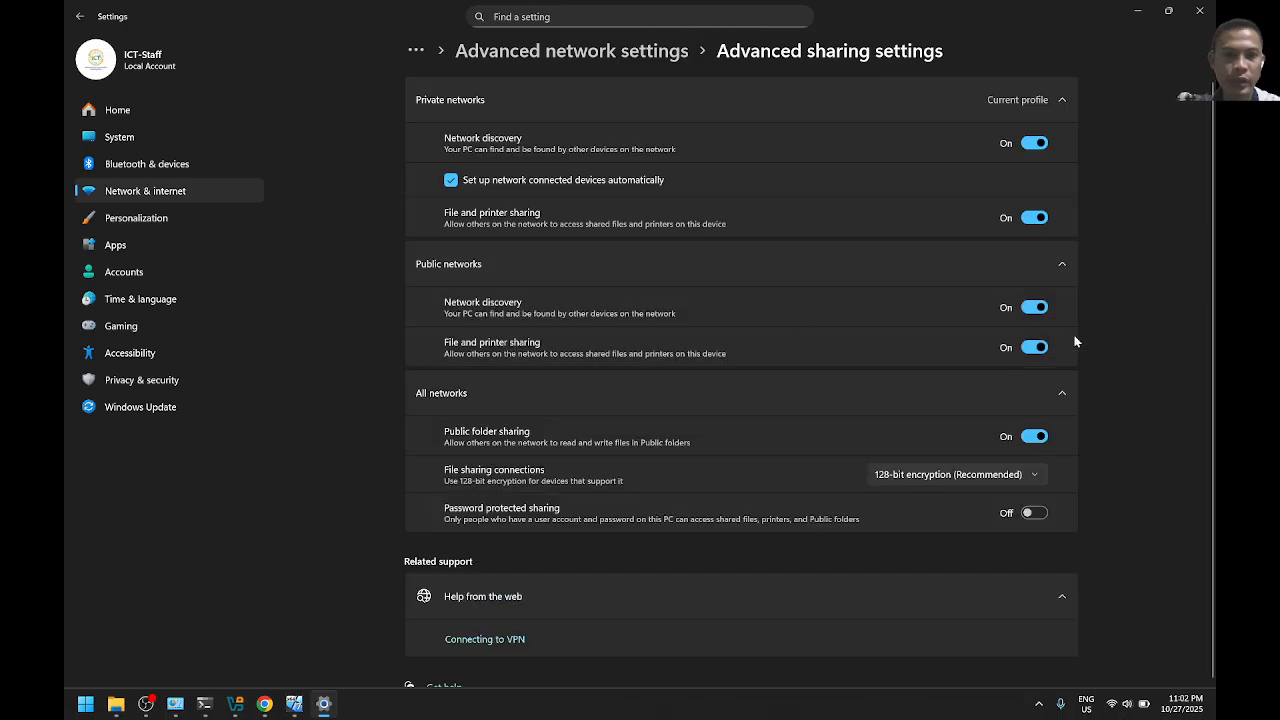
{"action": "left_click", "coordinate": [1199, 13]}
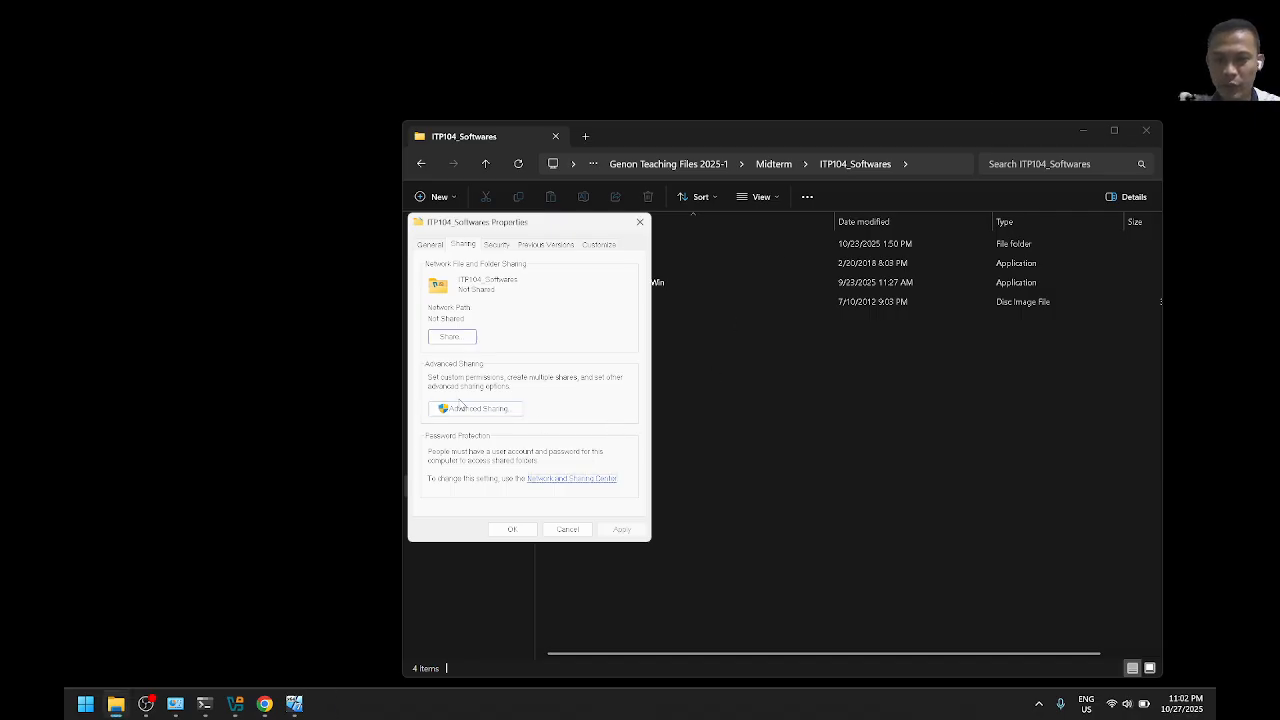
Share the ITP104_Softwares folder through Advanced Sharing and allow Everyone Full Control
{"action": "left_click", "coordinate": [477, 408]}
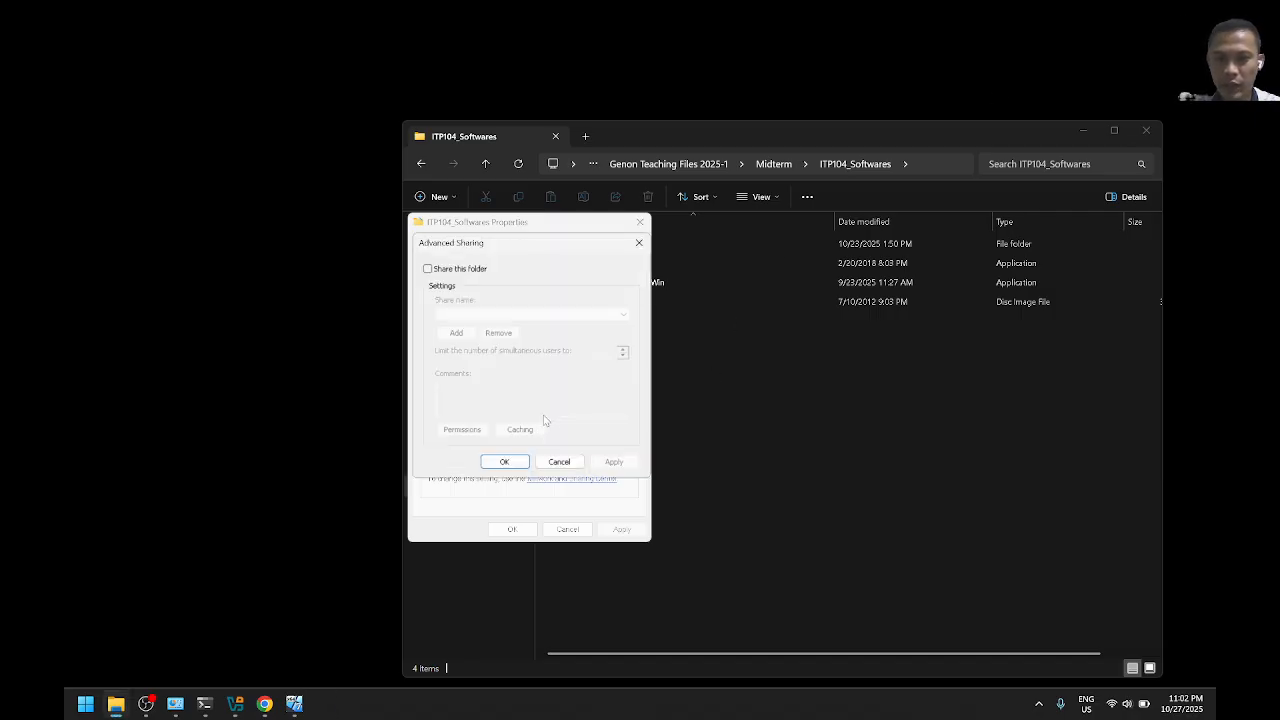
{"action": "left_click", "coordinate": [465, 272]}
{"action": "left_click", "coordinate": [516, 314]}
{"action": "left_click", "coordinate": [462, 429]}
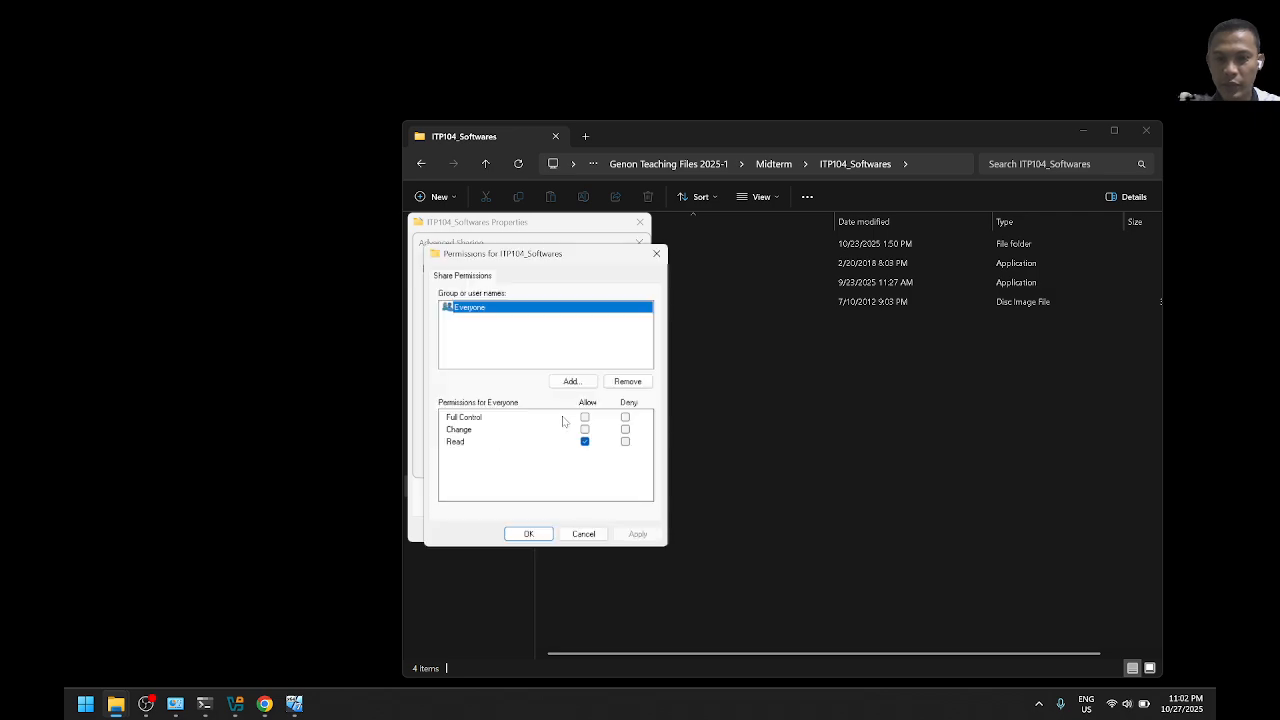
{"action": "left_click", "coordinate": [584, 417]}
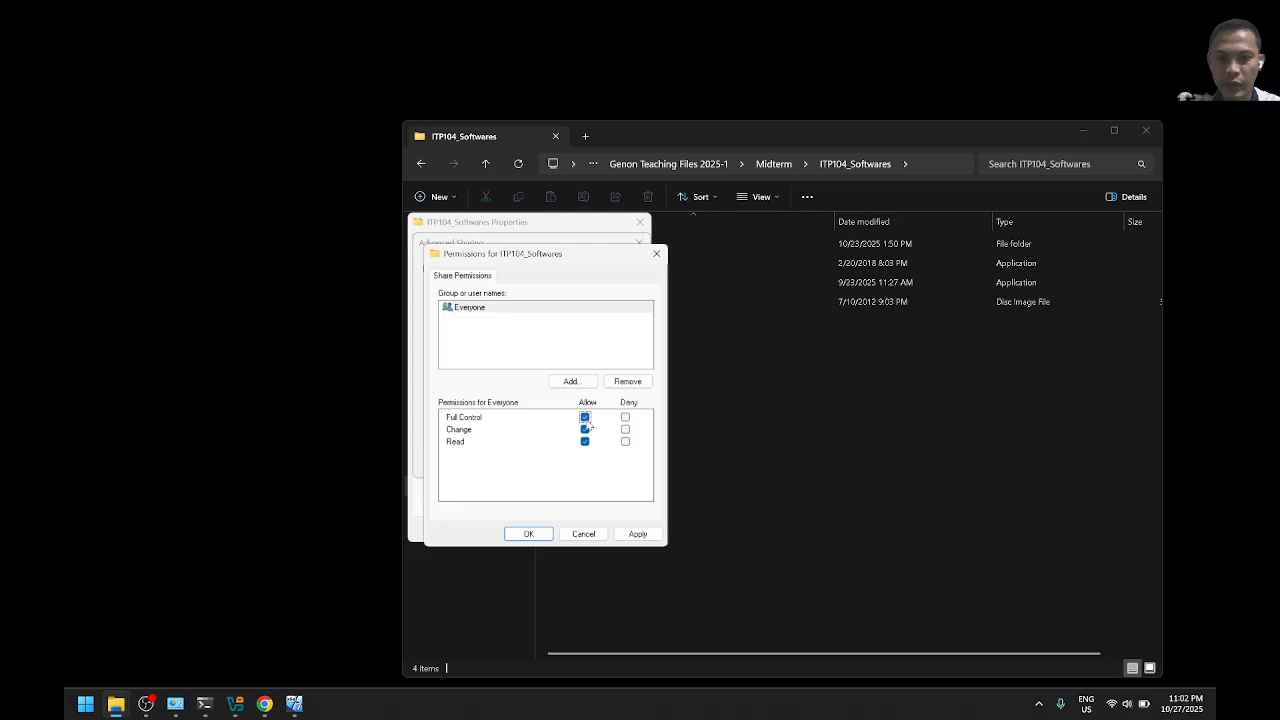
{"action": "left_click", "coordinate": [528, 534]}
{"action": "left_click", "coordinate": [503, 462]}
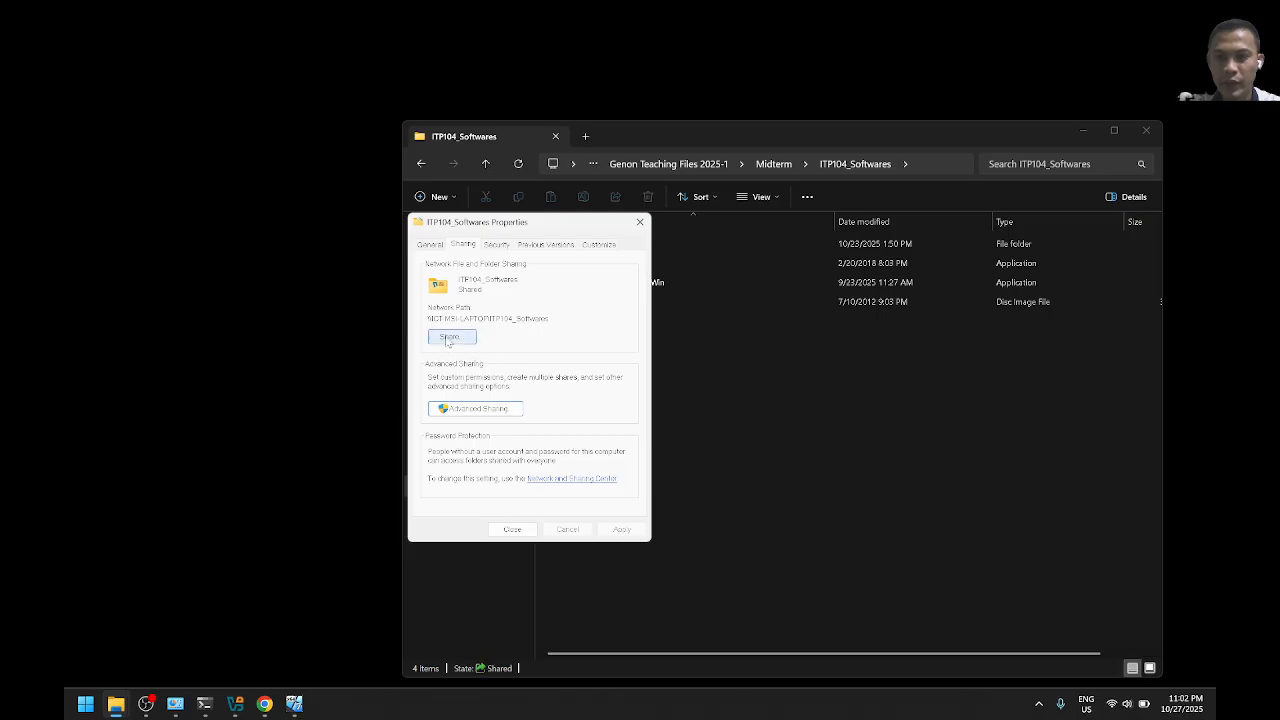
{"action": "left_click", "coordinate": [450, 338]}
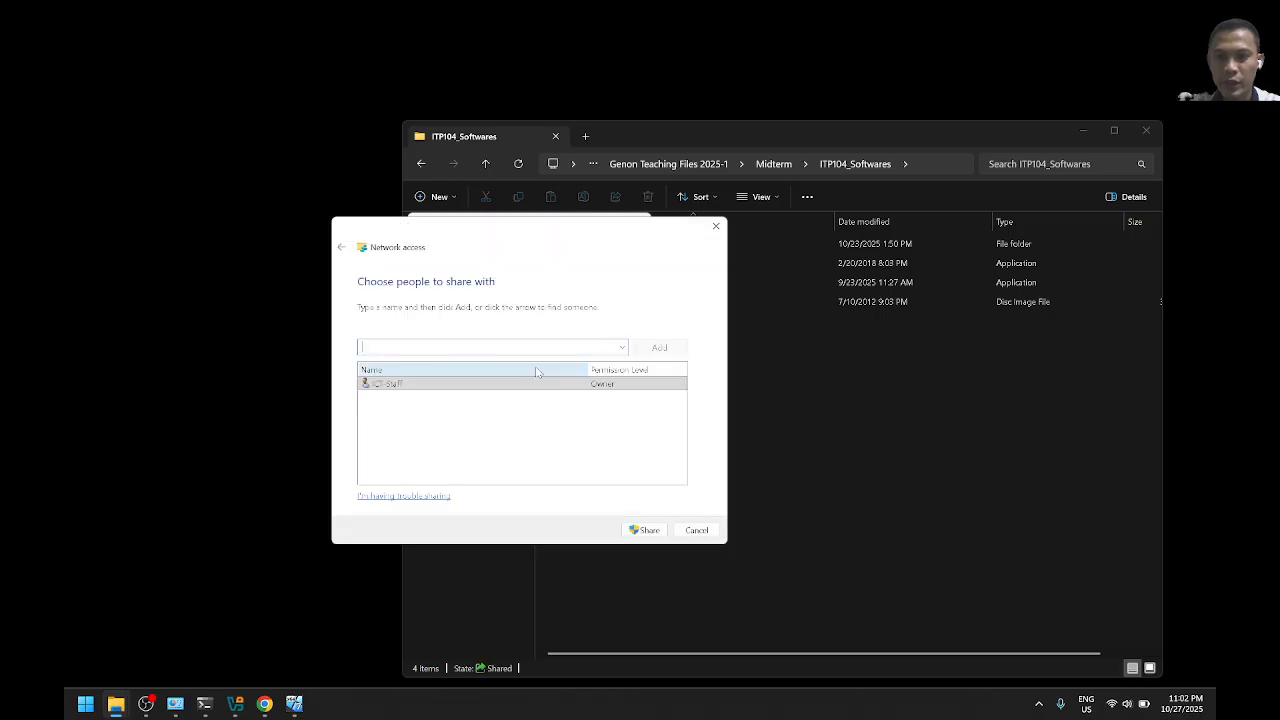
{"action": "left_click", "coordinate": [620, 348]}
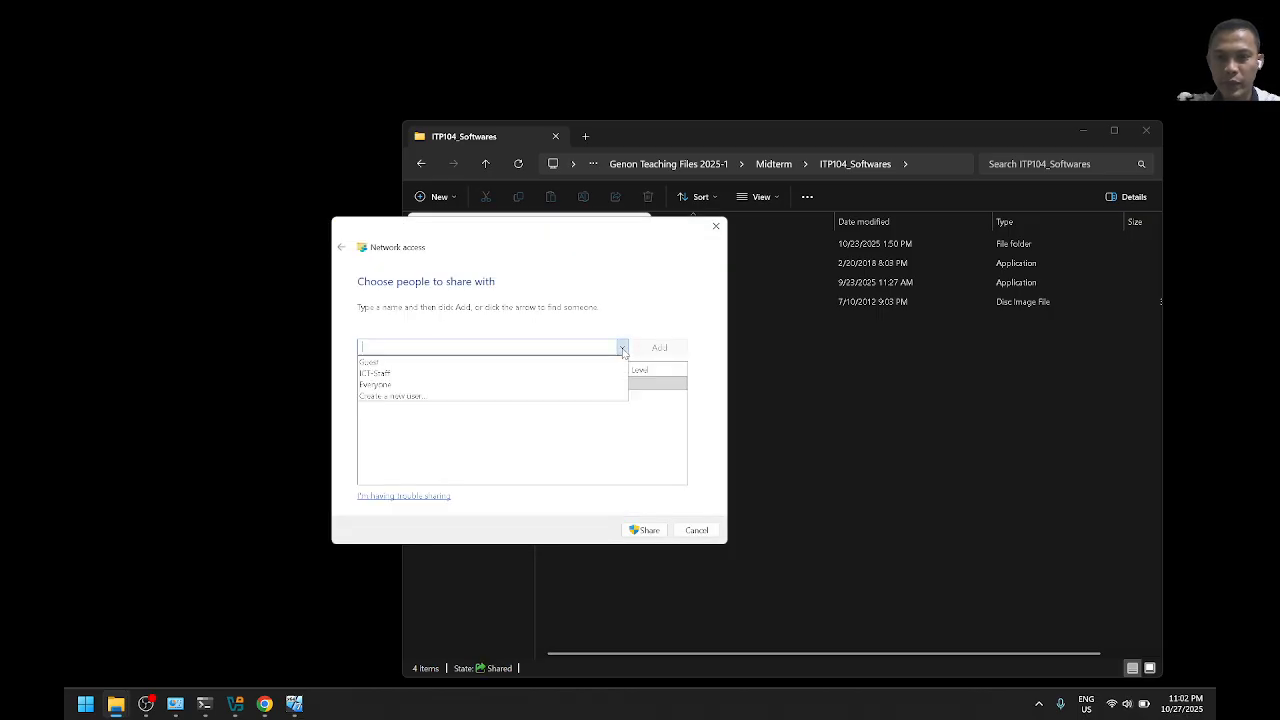
{"action": "left_click", "coordinate": [430, 389]}
{"action": "left_click", "coordinate": [416, 347]}
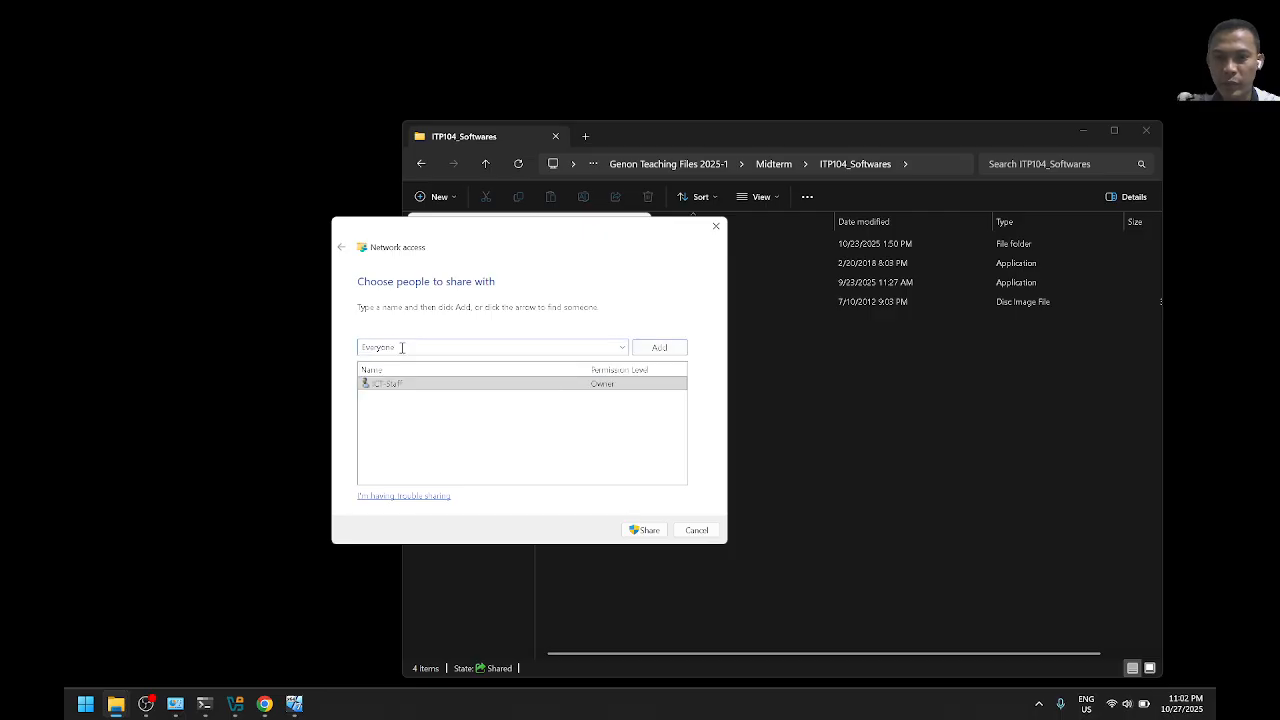
{"action": "left_click", "coordinate": [659, 348]}
{"action": "left_click", "coordinate": [503, 386]}
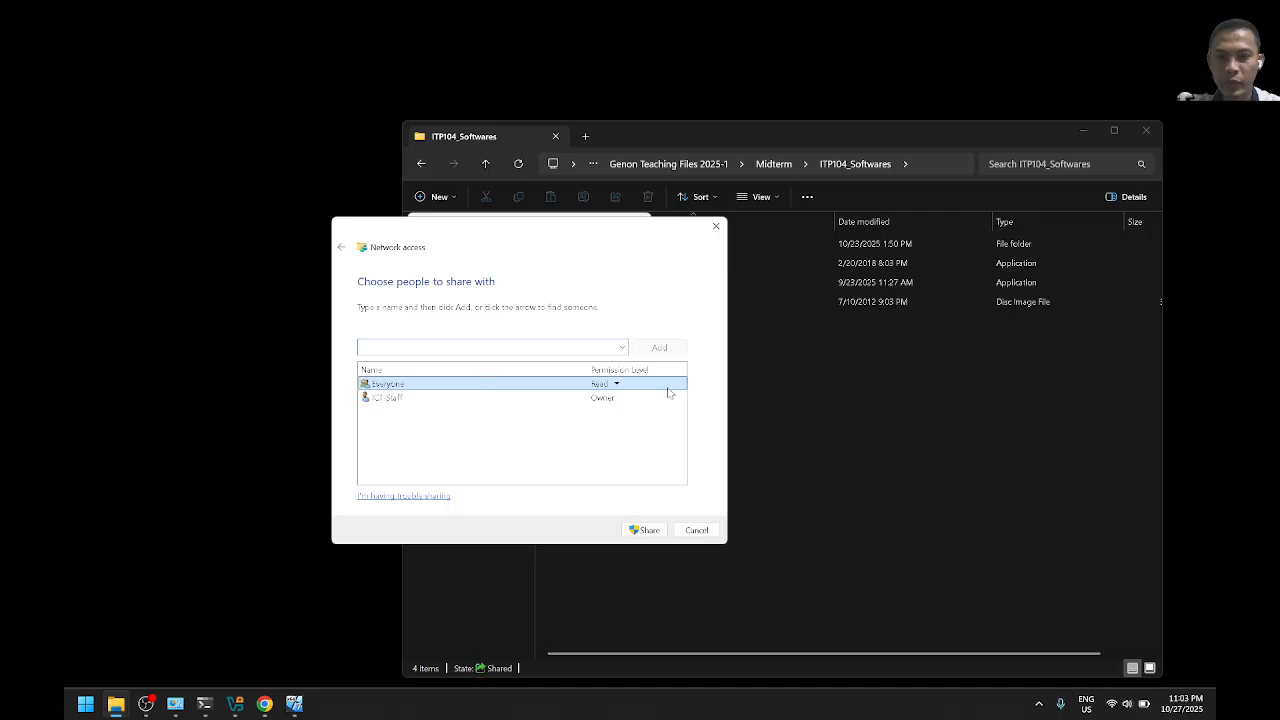
{"action": "left_click", "coordinate": [617, 385]}
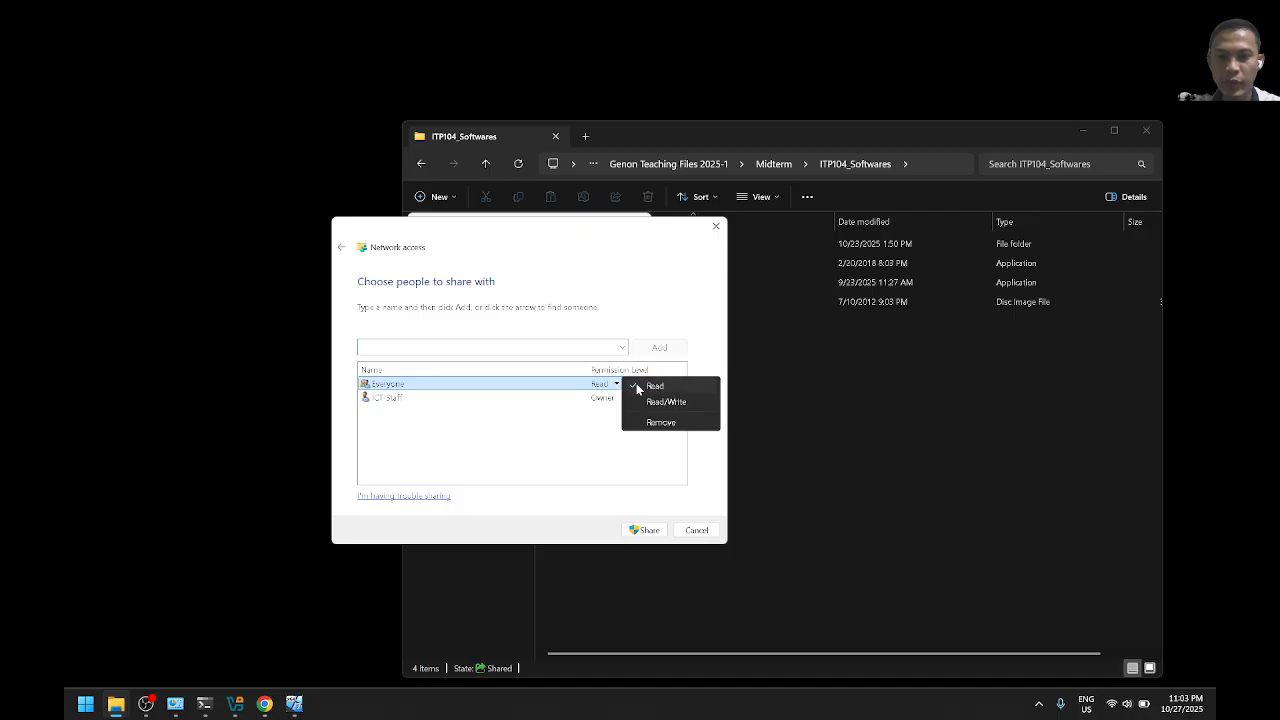
{"action": "left_click", "coordinate": [636, 386]}
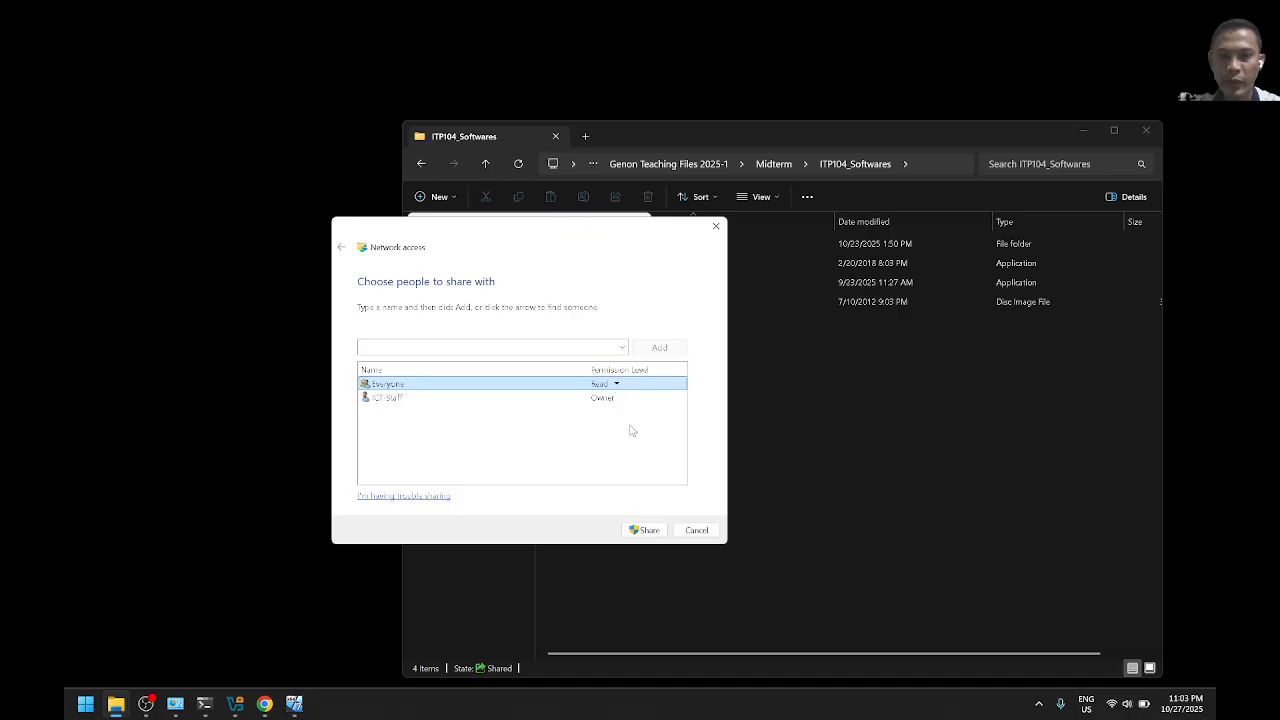
{"action": "left_click", "coordinate": [657, 530]}
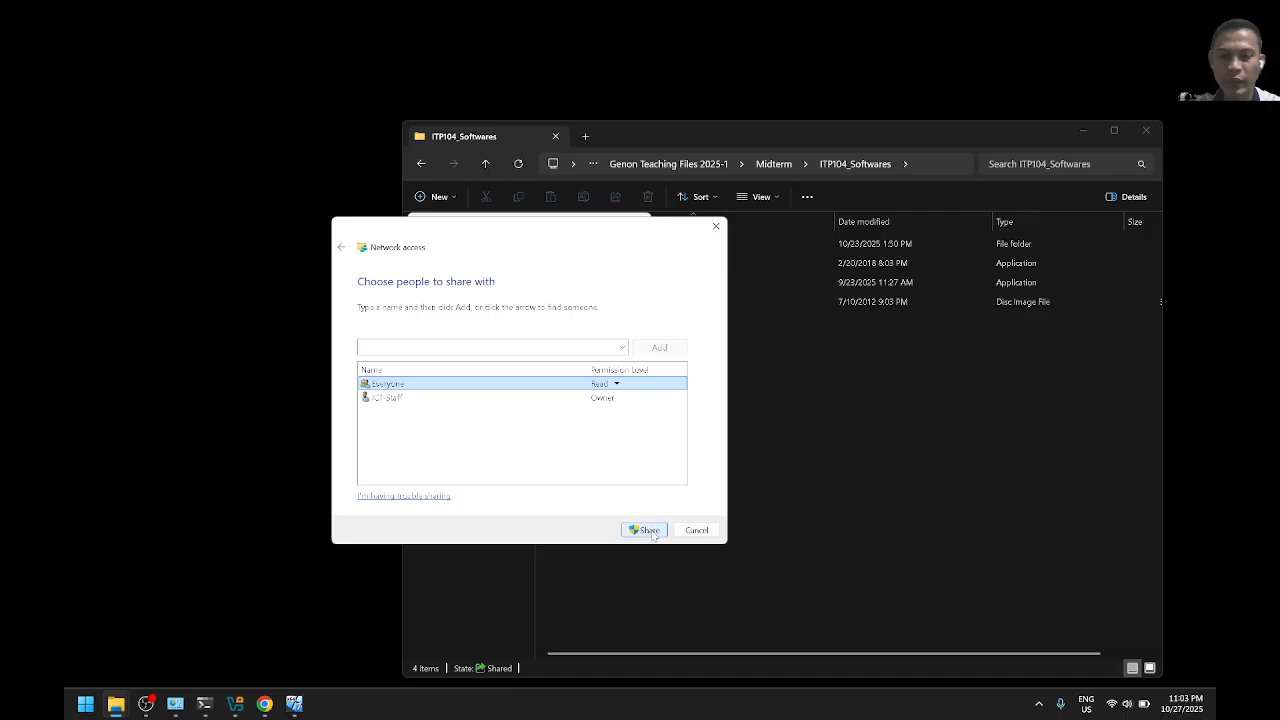
{"action": "left_click", "coordinate": [698, 532]}
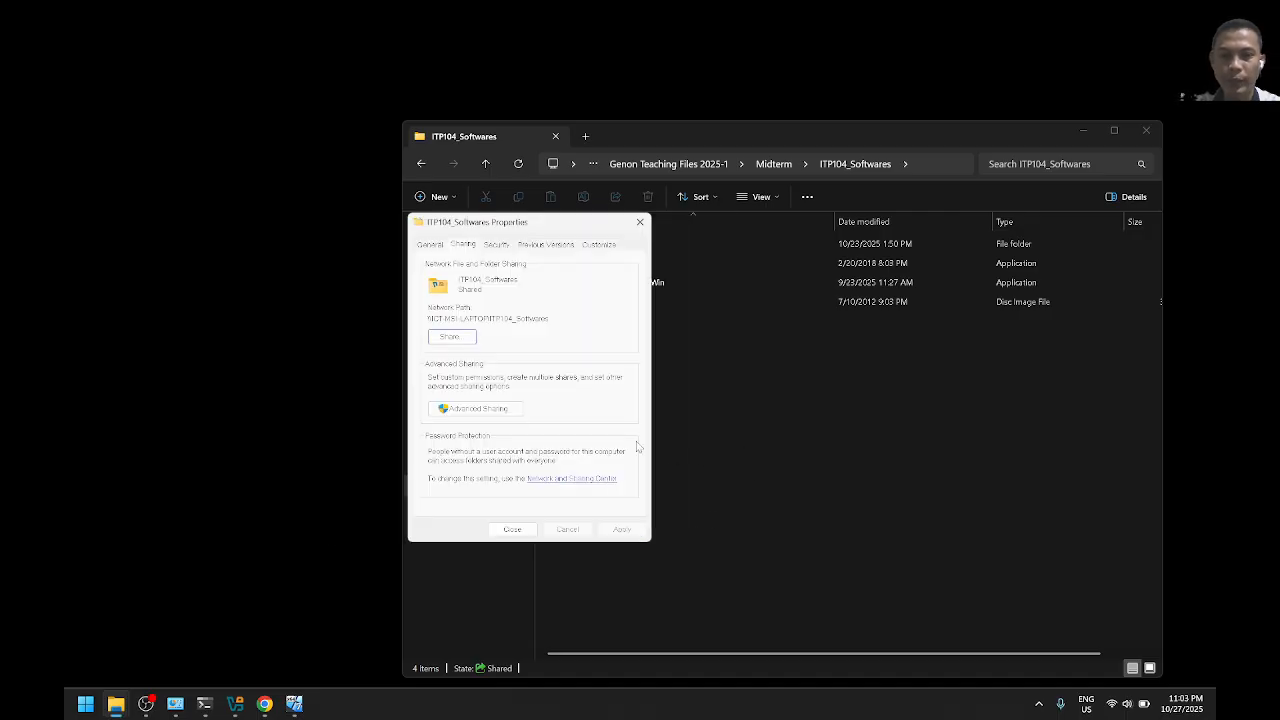
Close the folder properties, minimize the folder window, and open the network path \\192.168.1.254 with the Run command
{"action": "left_click", "coordinate": [511, 530]}
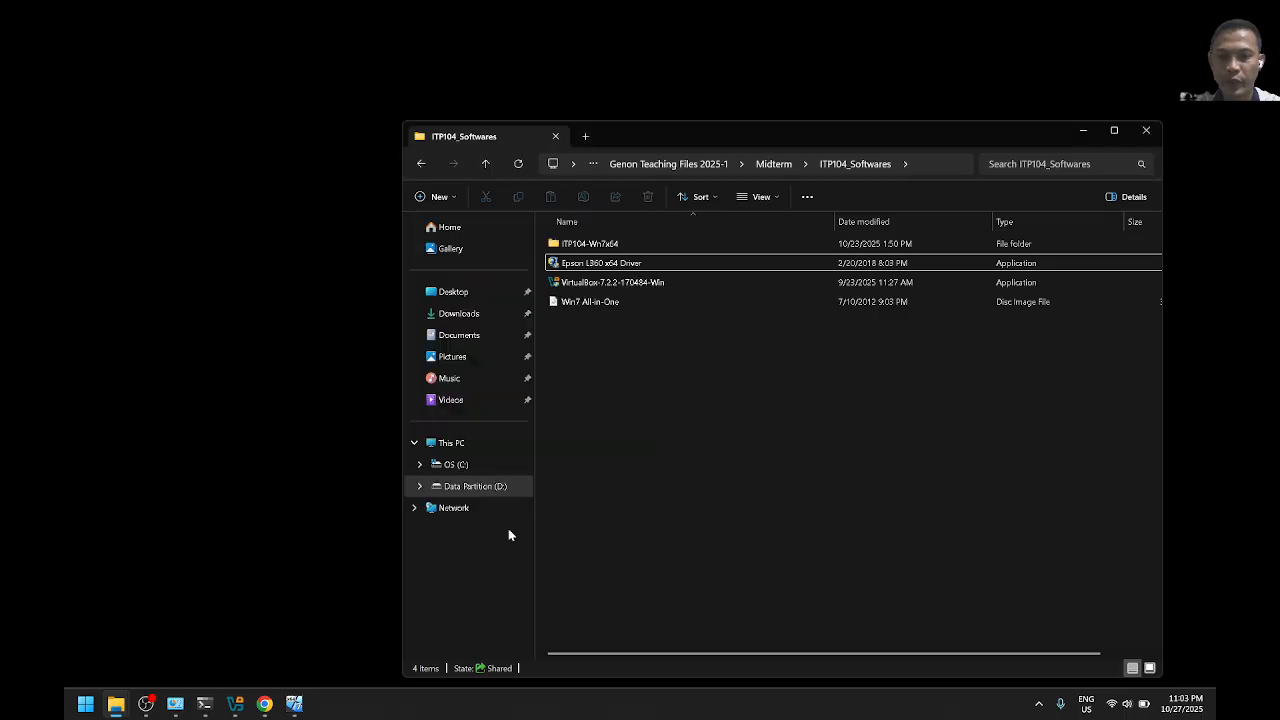
{"action": "left_click", "coordinate": [1082, 132]}
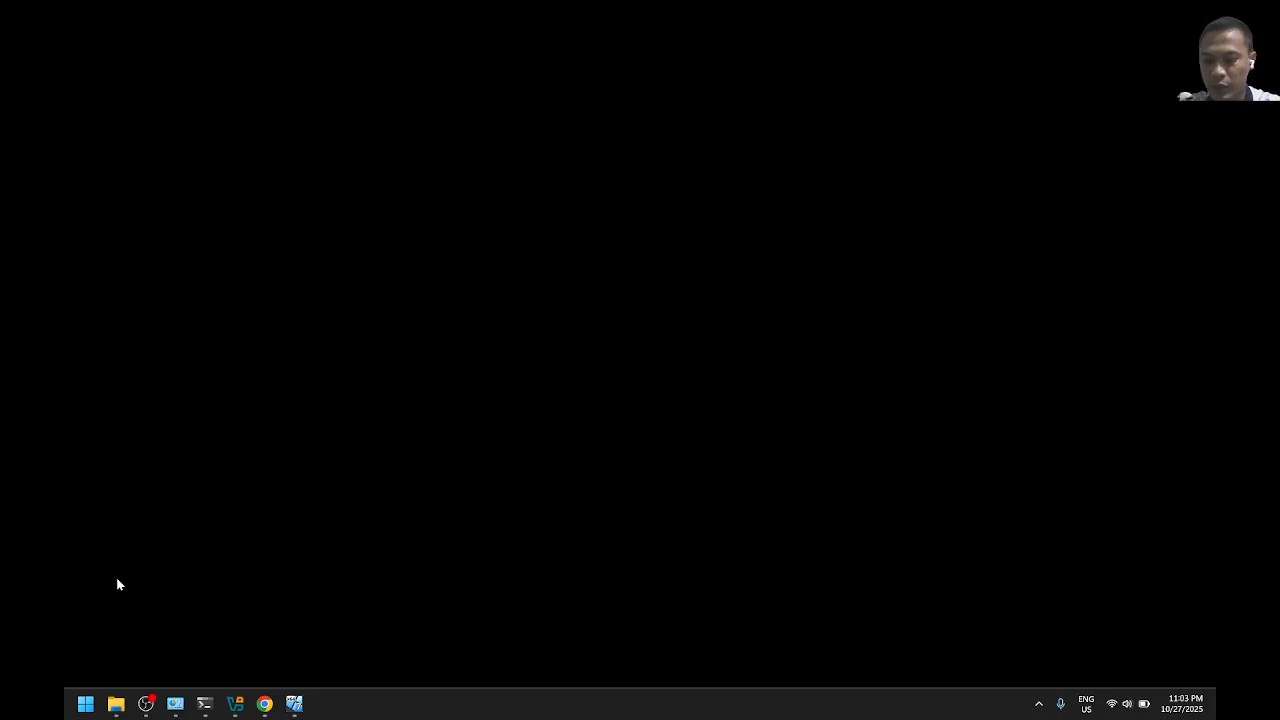
{"action": "key", "text": "super+r"}
{"action": "key", "text": "Right"}
{"action": "key", "text": "BackSpace"}
{"action": "type", "text": "4"}
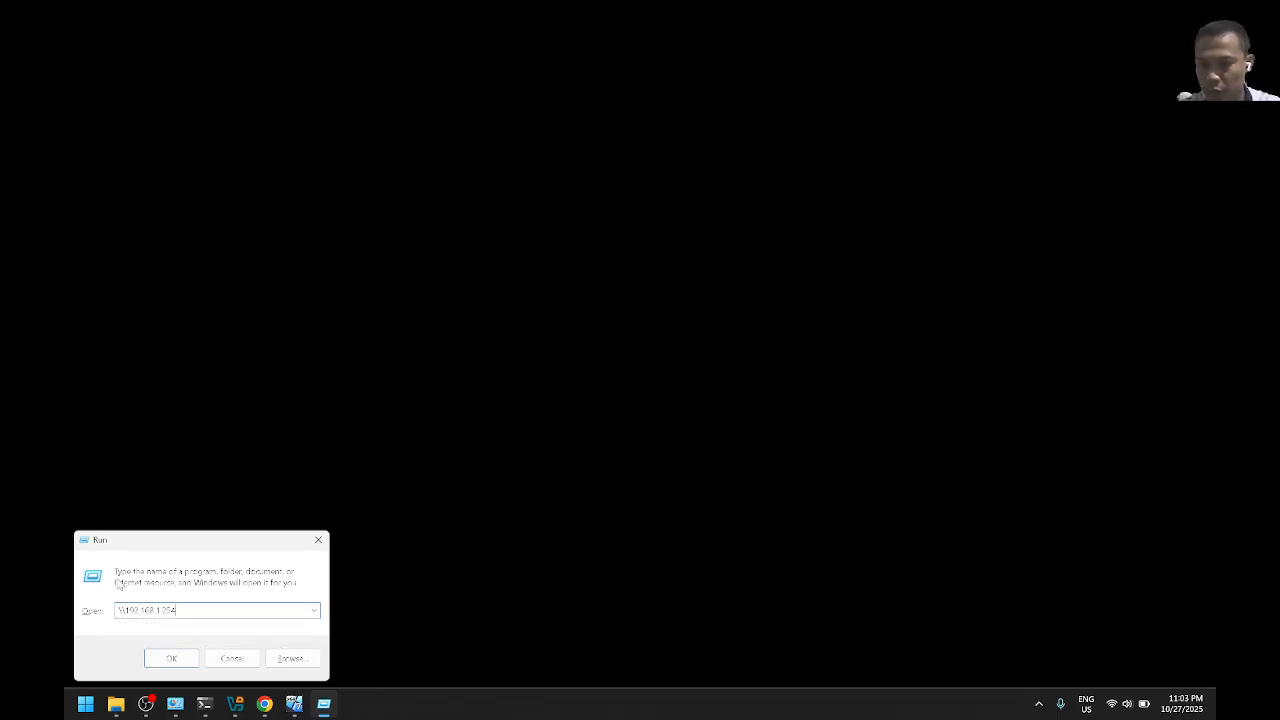
{"action": "key", "text": "Return"}
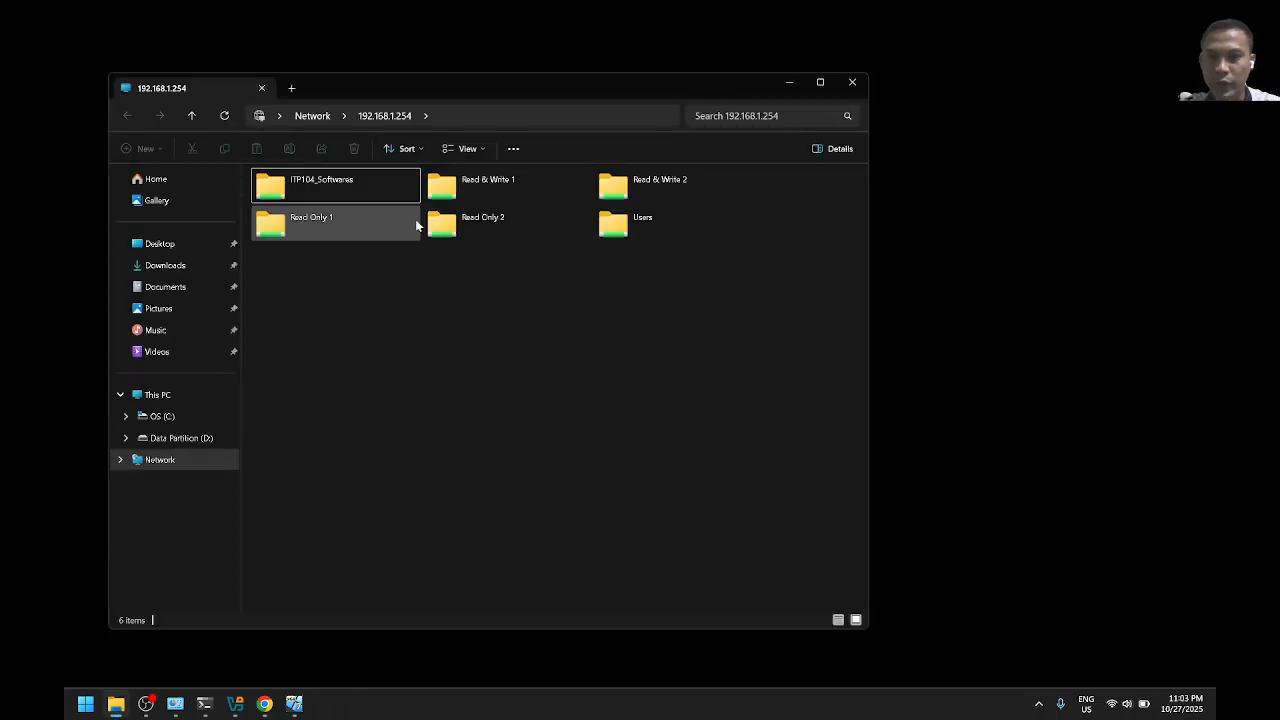
Open the ITP104_Softwares network share to check its files, and return to the list of shares on 192.168.1.254
{"action": "left_click", "coordinate": [289, 200]}
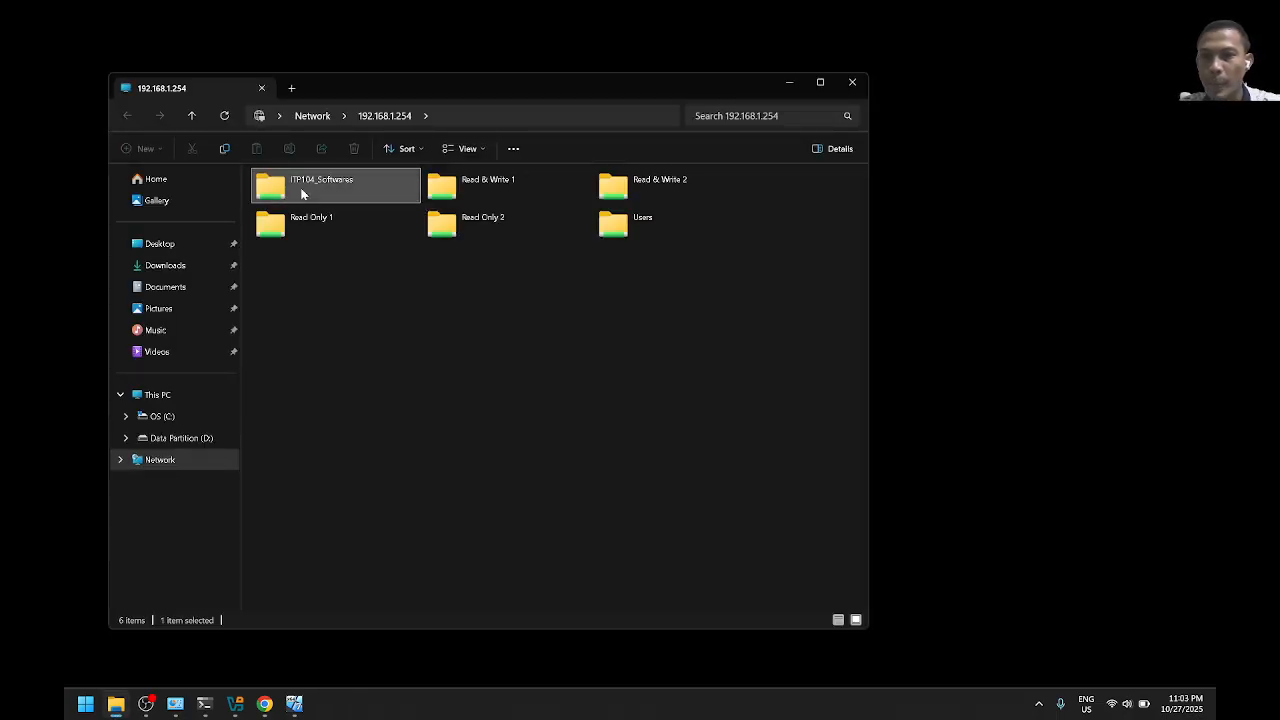
{"action": "double_click", "coordinate": [294, 185]}
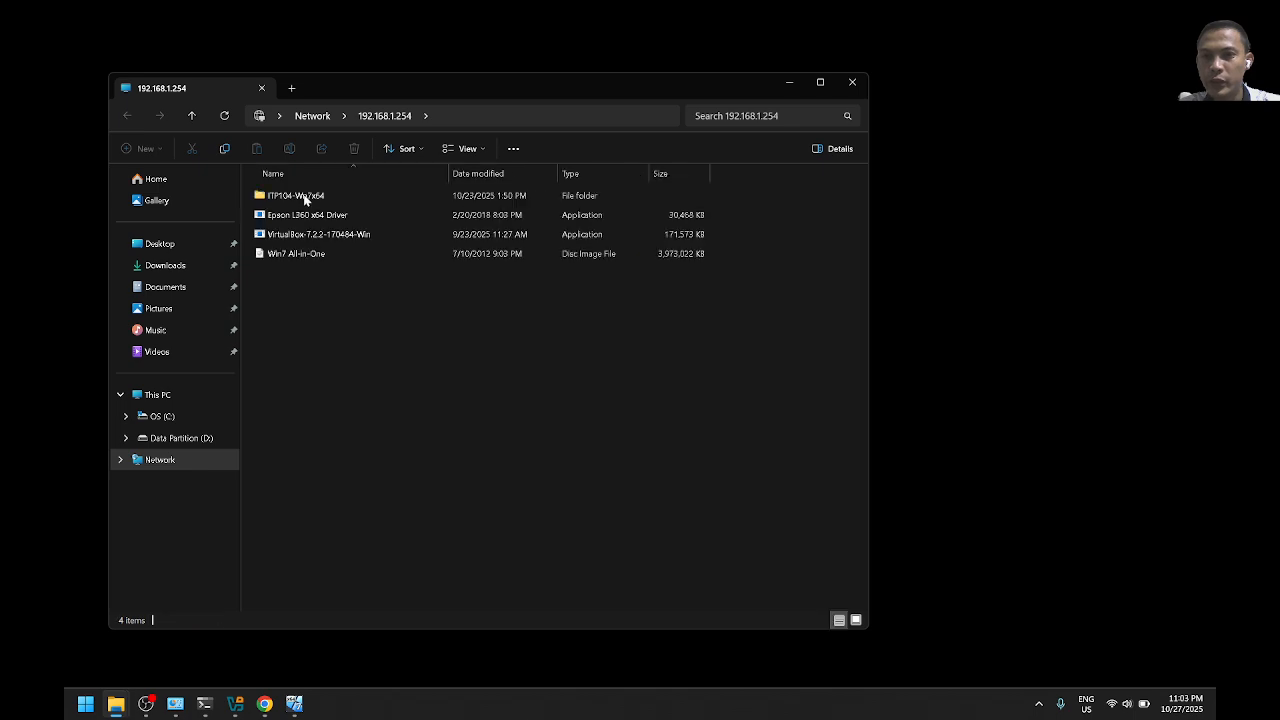
{"action": "left_click", "coordinate": [378, 118]}
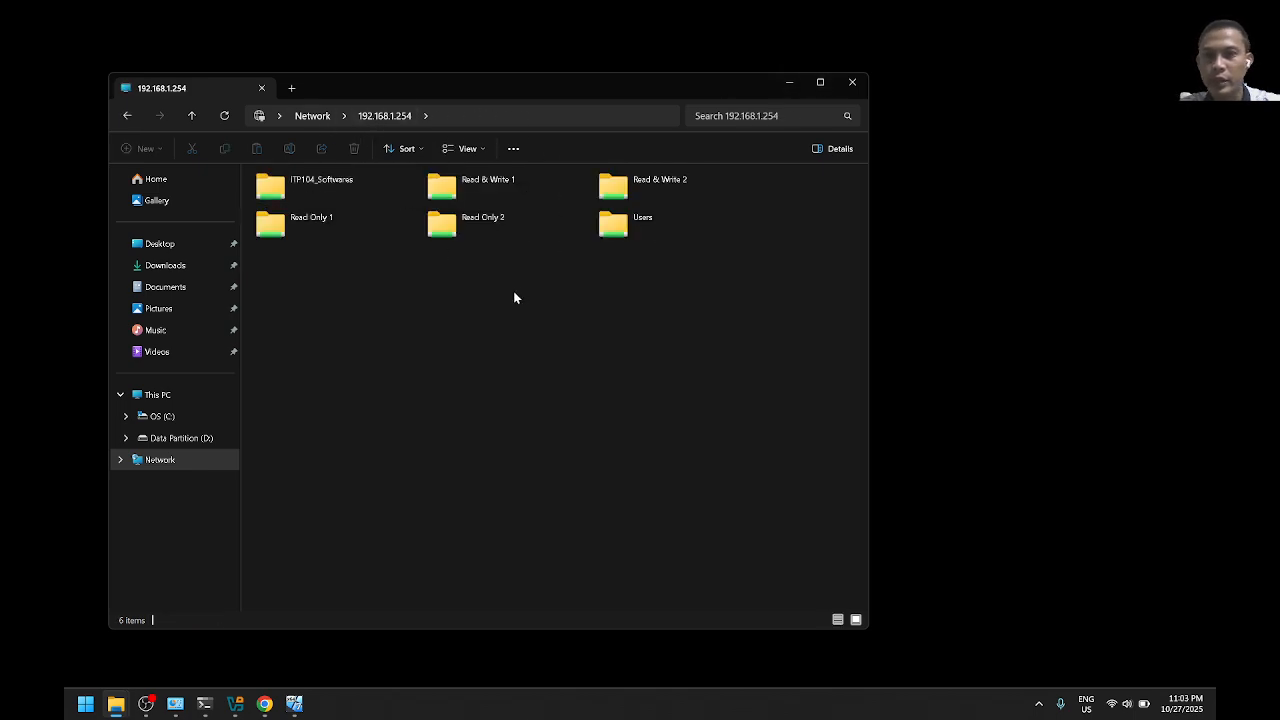
Examine the Read Only and Read & Write shared folders on 192.168.1.254
{"action": "left_click_drag", "start_coordinate": [716, 336], "coordinate": [423, 195]}
{"action": "left_click", "coordinate": [383, 308]}
{"action": "left_click", "coordinate": [310, 229]}
{"action": "left_click", "coordinate": [486, 217]}
{"action": "left_click", "coordinate": [660, 185]}
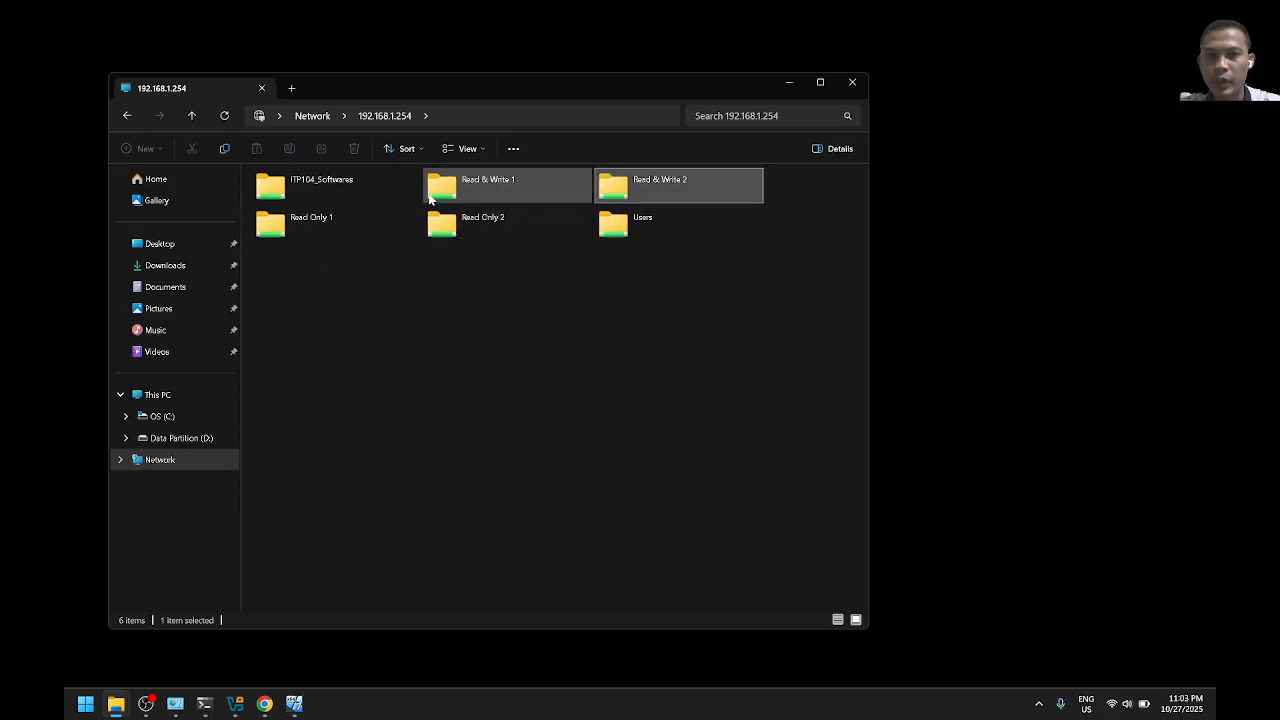
{"action": "left_click", "coordinate": [322, 221]}
{"action": "left_click", "coordinate": [466, 222]}
{"action": "left_click", "coordinate": [771, 238]}
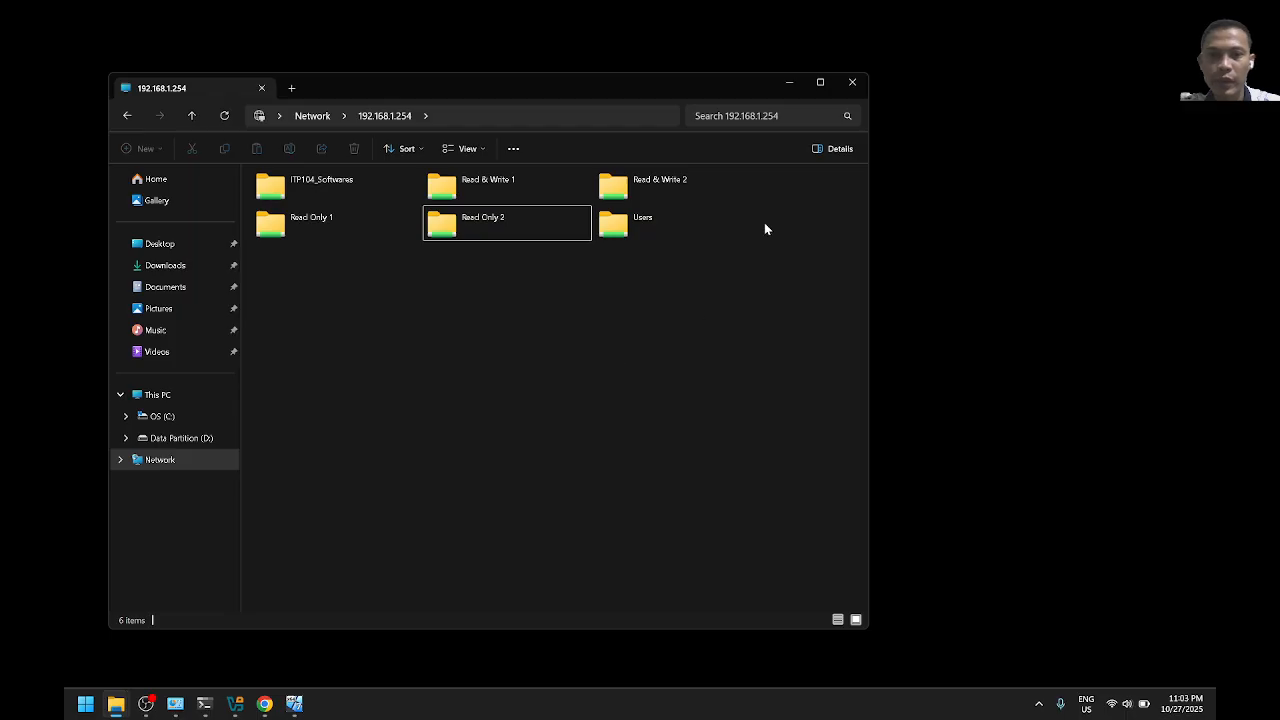
Close the network shares window, switch to the Windows 7 virtual machine, and open \\192.168.1.254 there with the Run command
{"action": "left_click", "coordinate": [299, 190]}
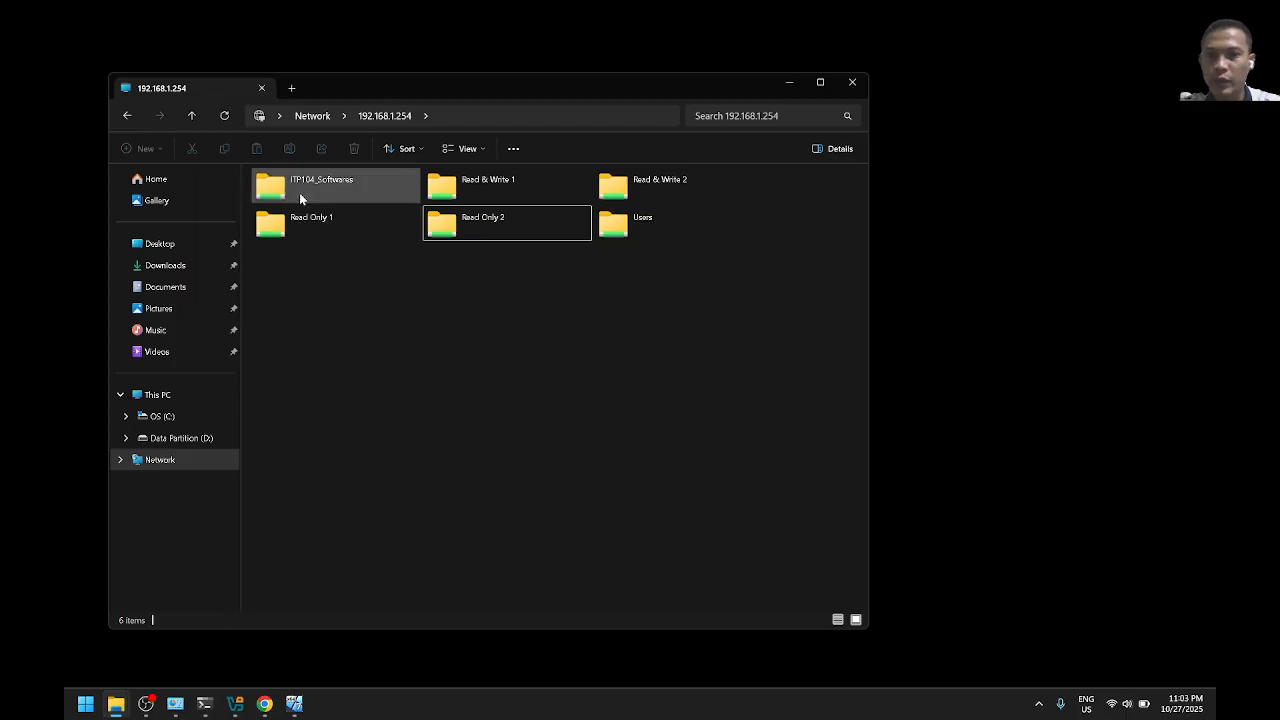
{"action": "left_click", "coordinate": [849, 83]}
{"action": "left_click", "coordinate": [294, 703]}
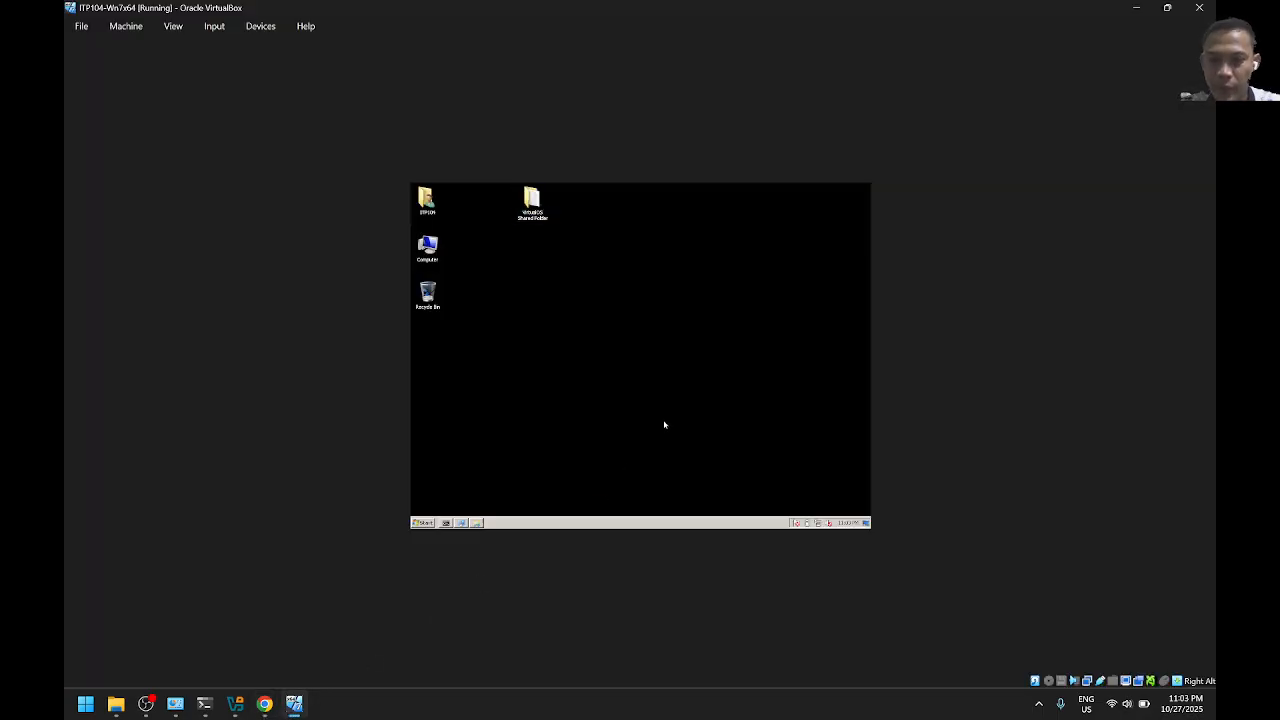
{"action": "key", "text": "super+r"}
{"action": "type", "text": "\\"}
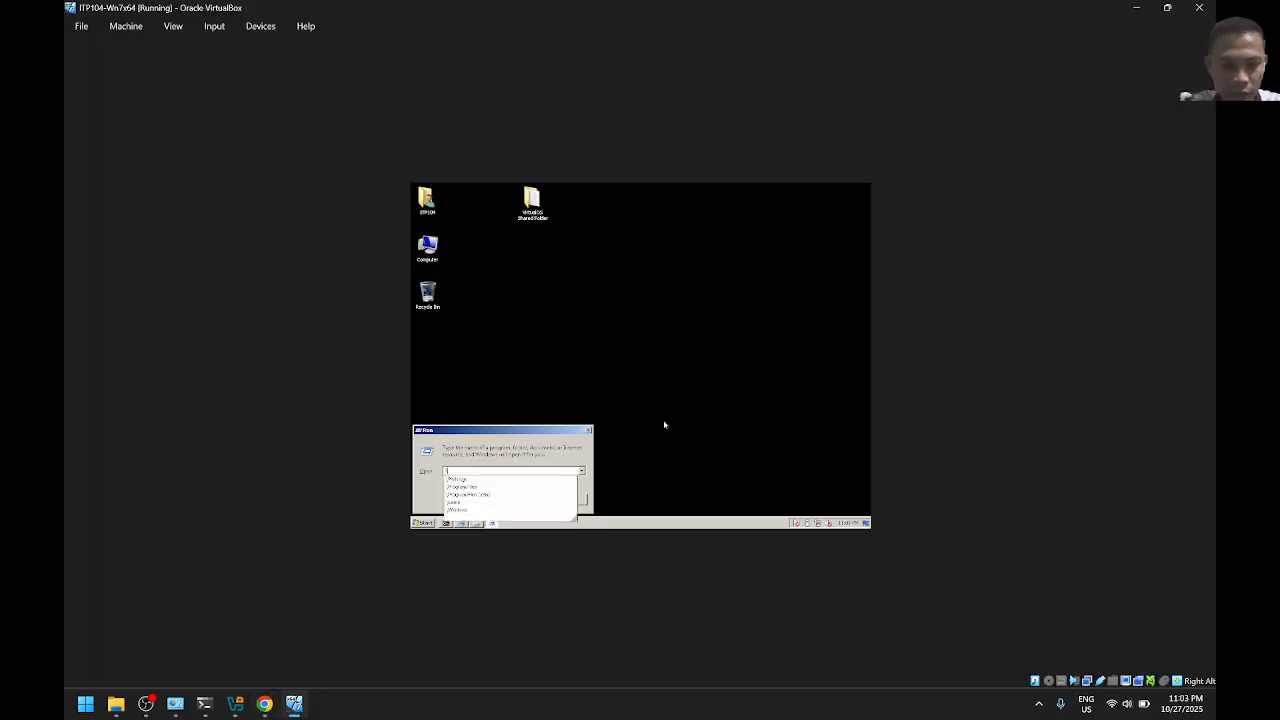
{"action": "type", "text": "19"}
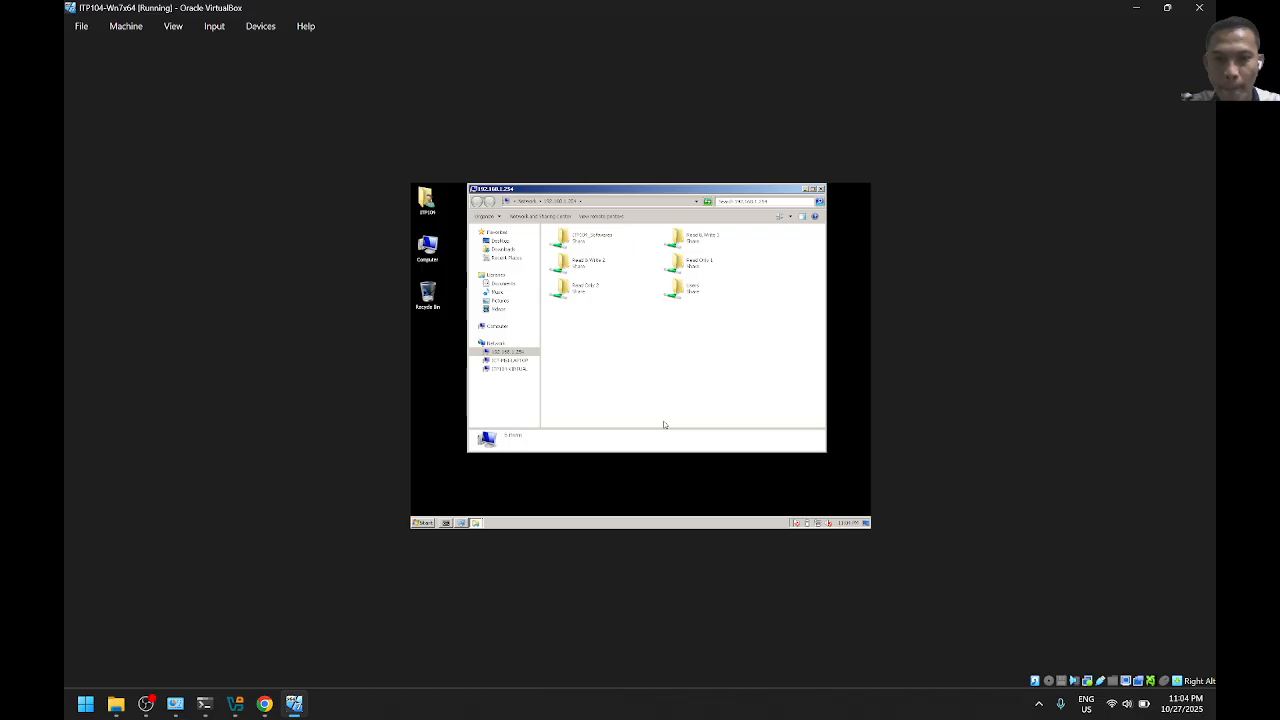
Copy the Epson x64 driver from the ITP104_Softwares share into the VirtualOS Shared Folder on the desktop, and close the folder window
{"action": "left_click", "coordinate": [592, 244]}
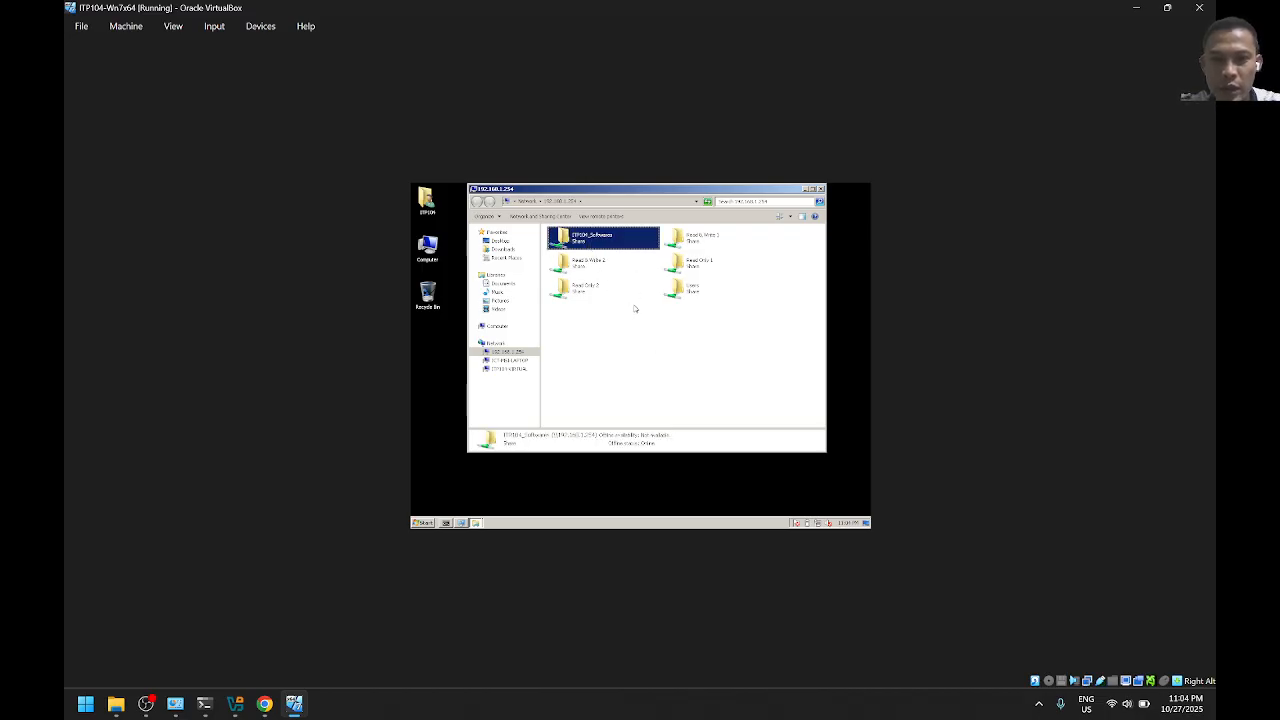
{"action": "left_click", "coordinate": [730, 346]}
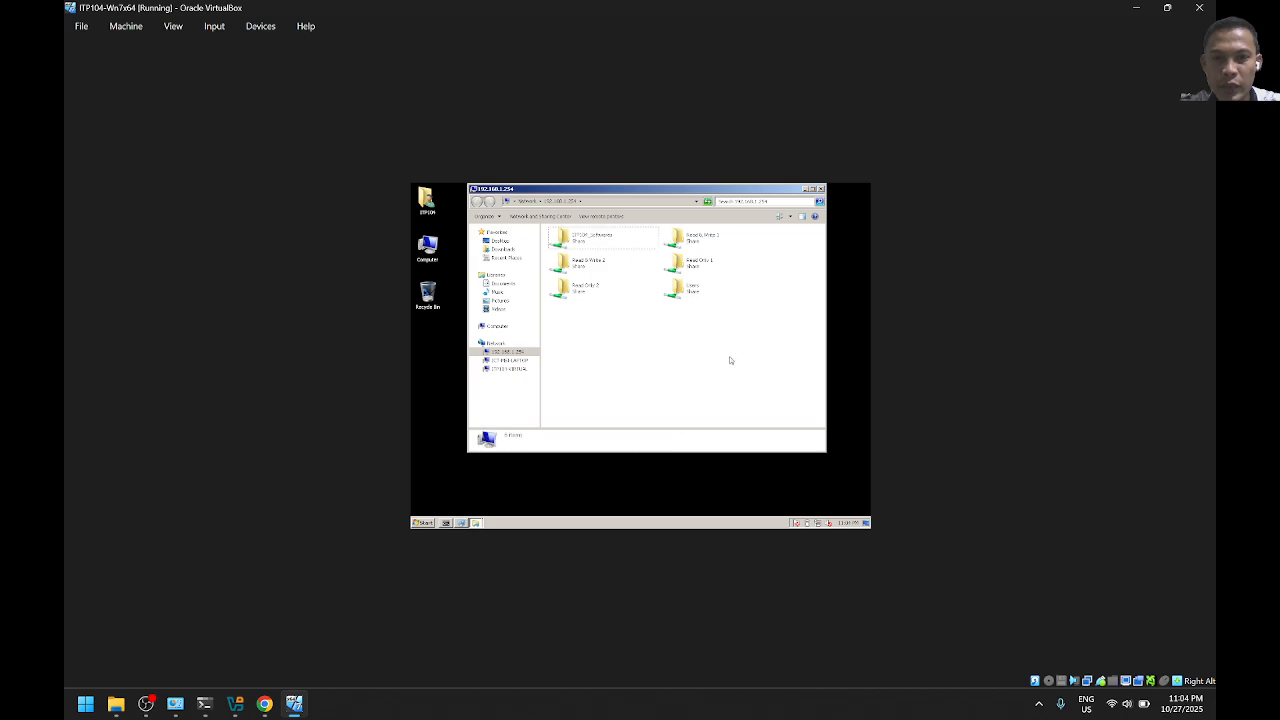
{"action": "left_click_drag", "start_coordinate": [720, 364], "coordinate": [568, 228]}
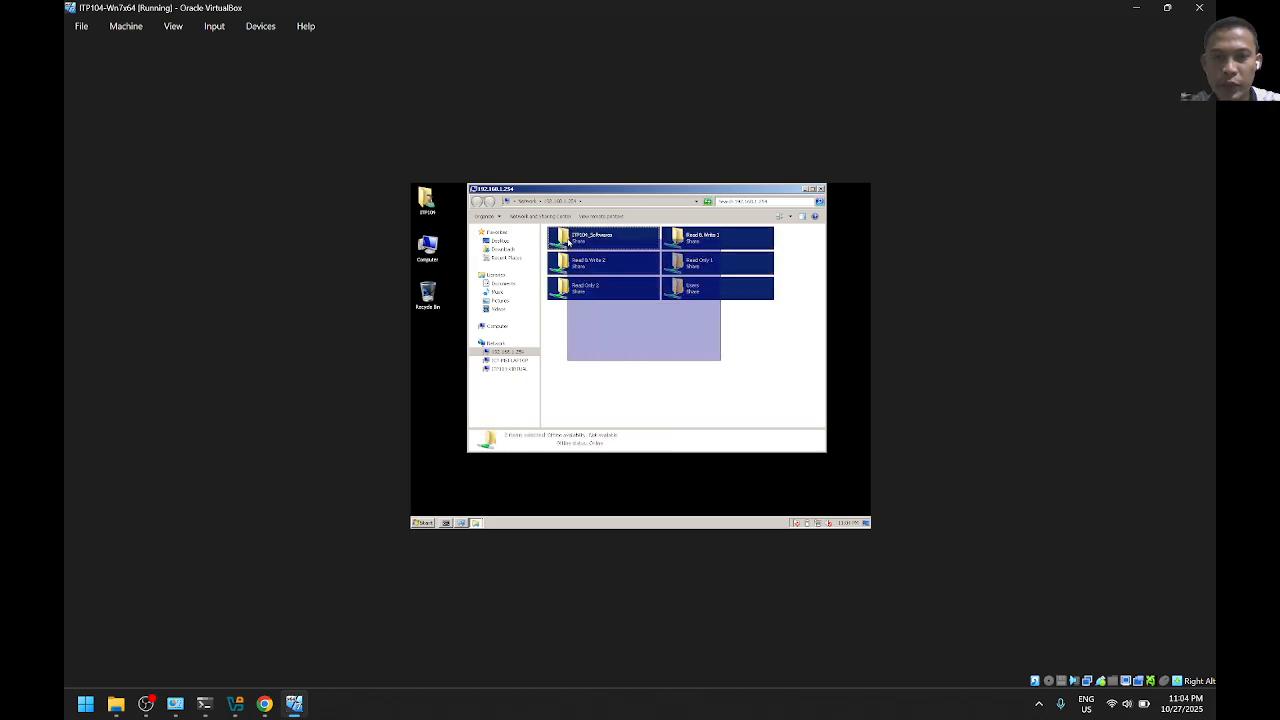
{"action": "left_click", "coordinate": [706, 340]}
{"action": "double_click", "coordinate": [582, 246]}
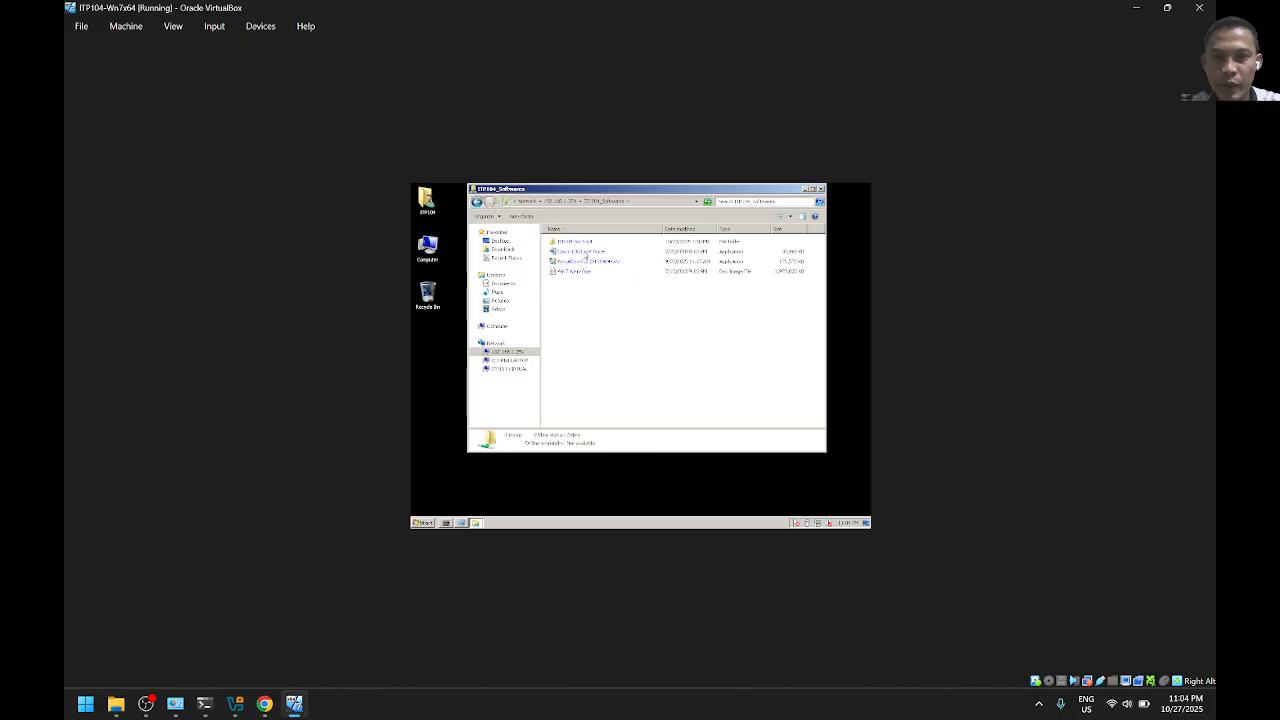
{"action": "left_click", "coordinate": [573, 253]}
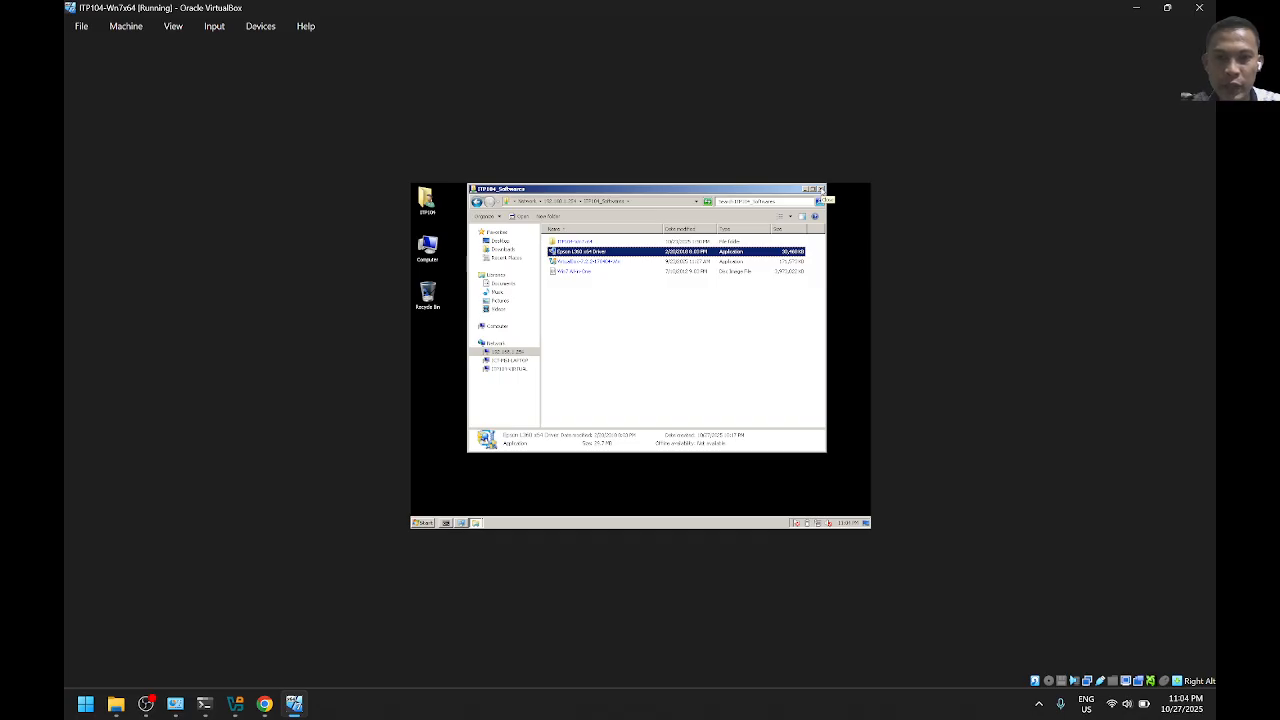
{"action": "left_click", "coordinate": [821, 188]}
{"action": "left_click", "coordinate": [531, 204]}
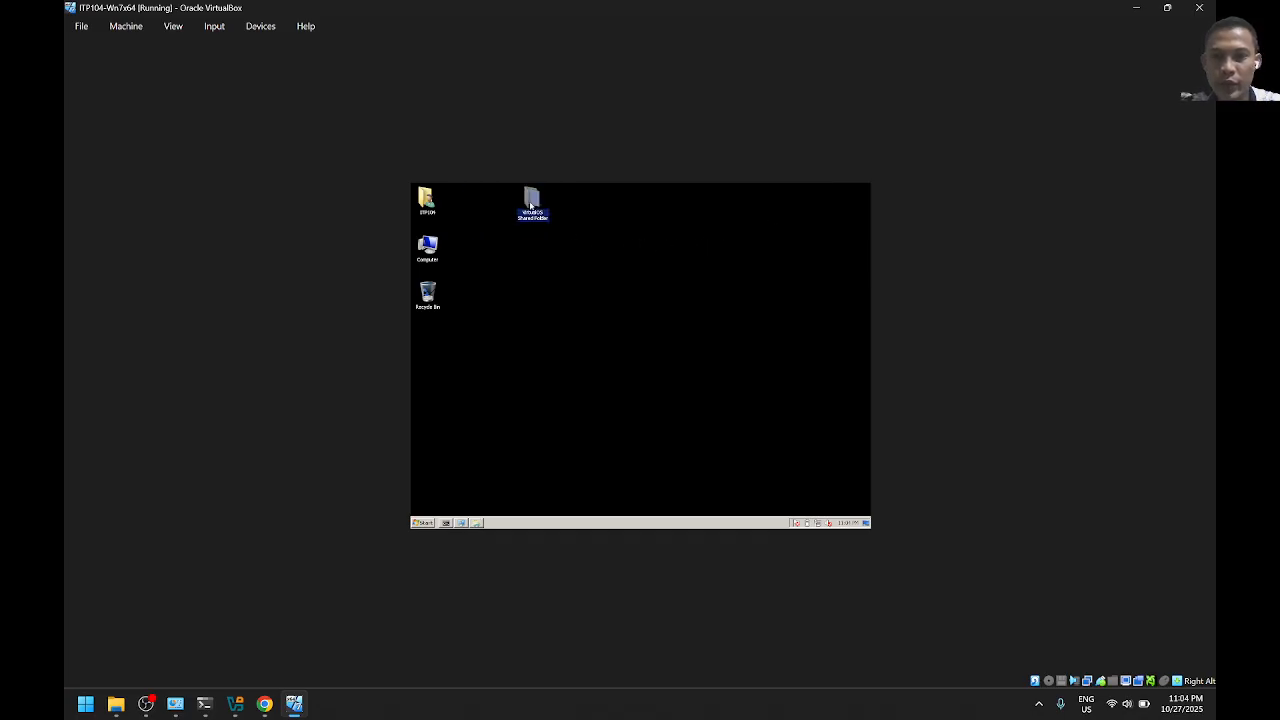
{"action": "double_click", "coordinate": [531, 204]}
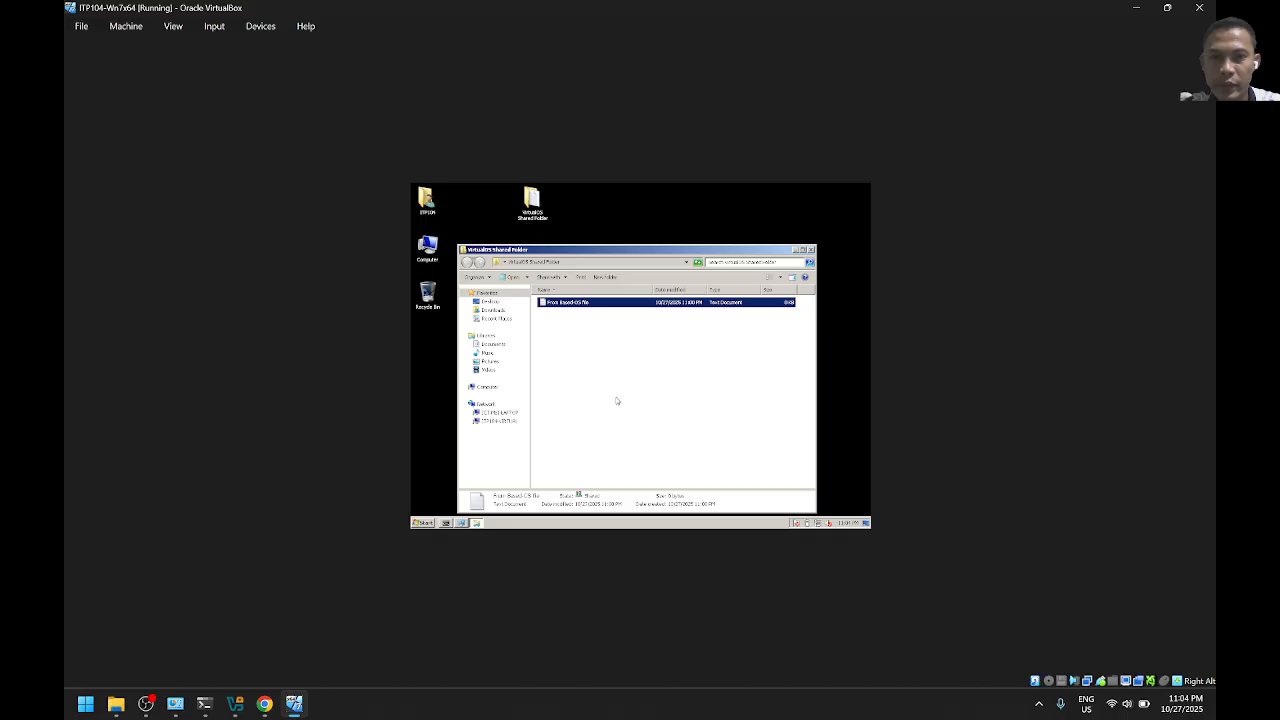
{"action": "left_click", "coordinate": [616, 400]}
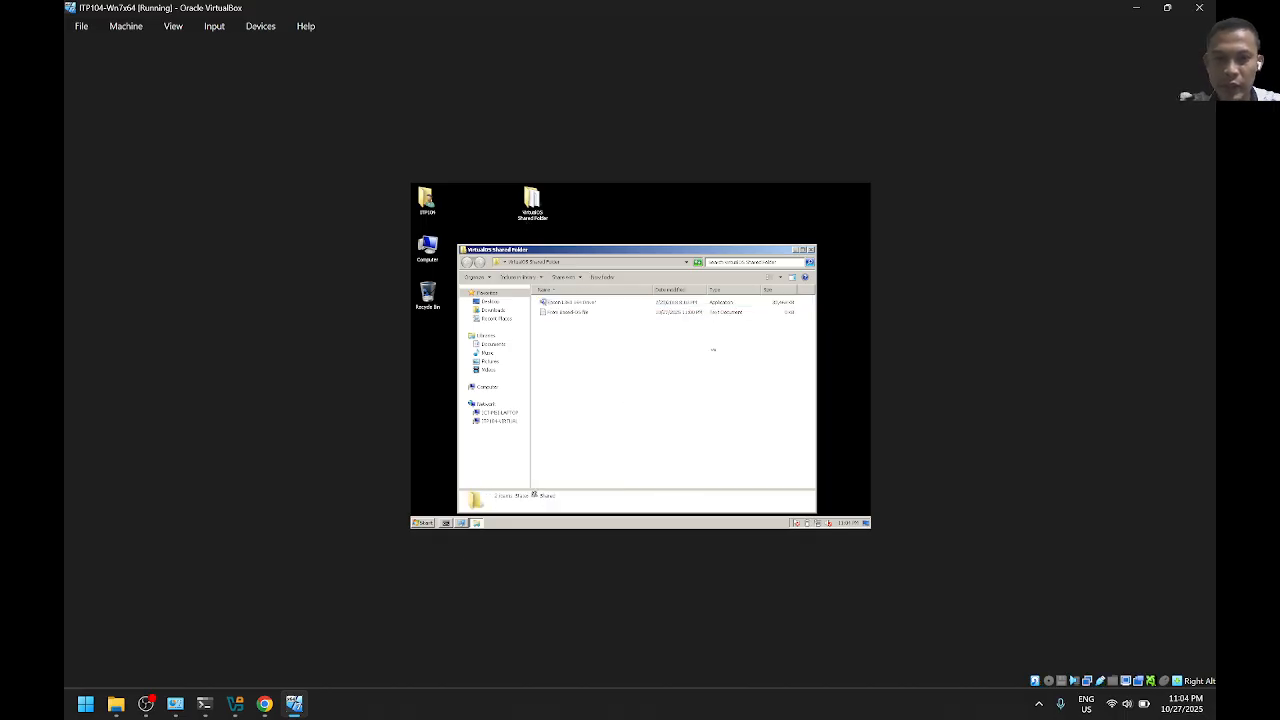
{"action": "left_click", "coordinate": [811, 249]}
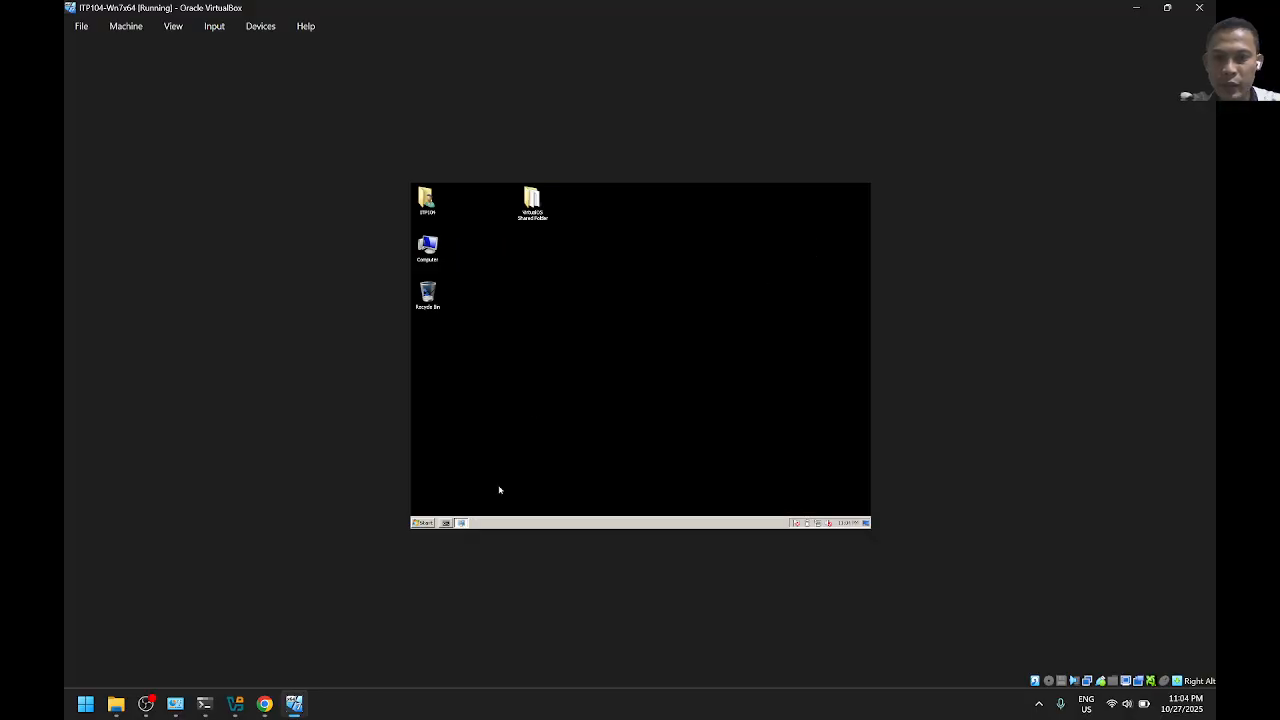
Reopen the ITP104_Softwares share on \\192.168.1.254 through Run, and open the VirtualOS Shared Folder and minimize it
{"action": "key", "text": "super+r"}
{"action": "type", "text": "\\1"}
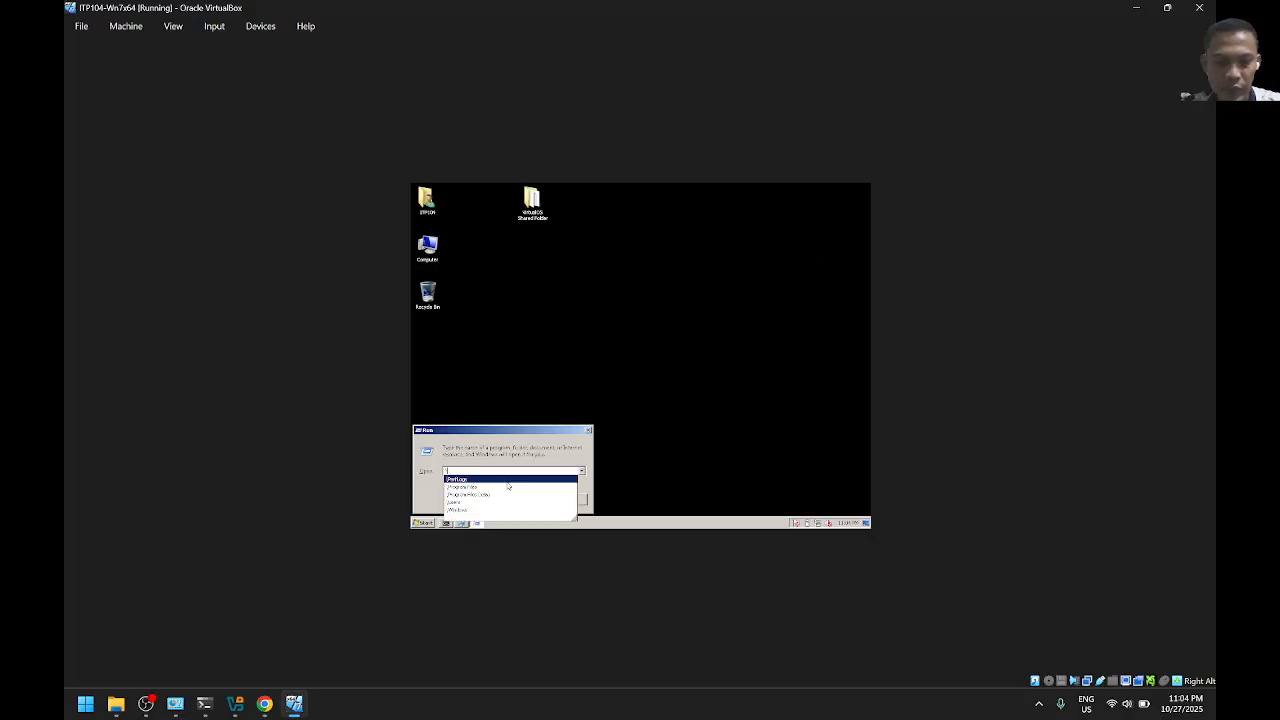
{"action": "type", "text": "92.1"}
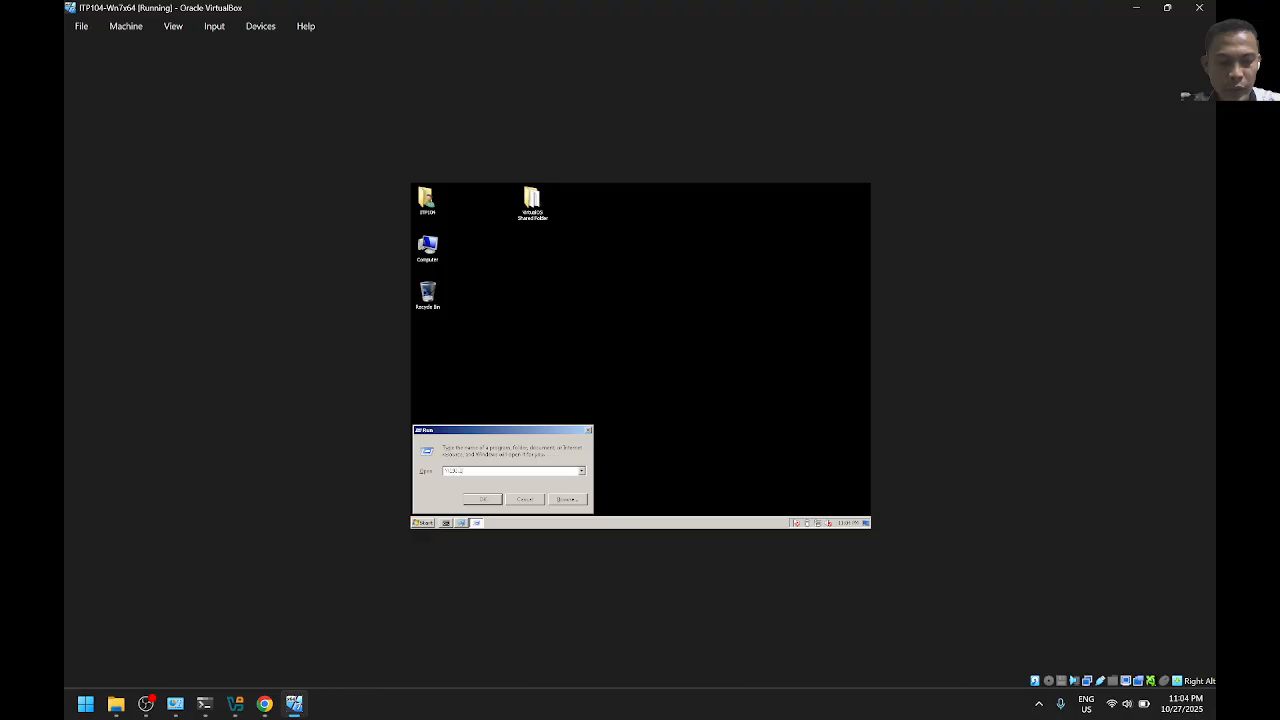
{"action": "type", "text": "68.1.254"}
{"action": "key", "text": "Return"}
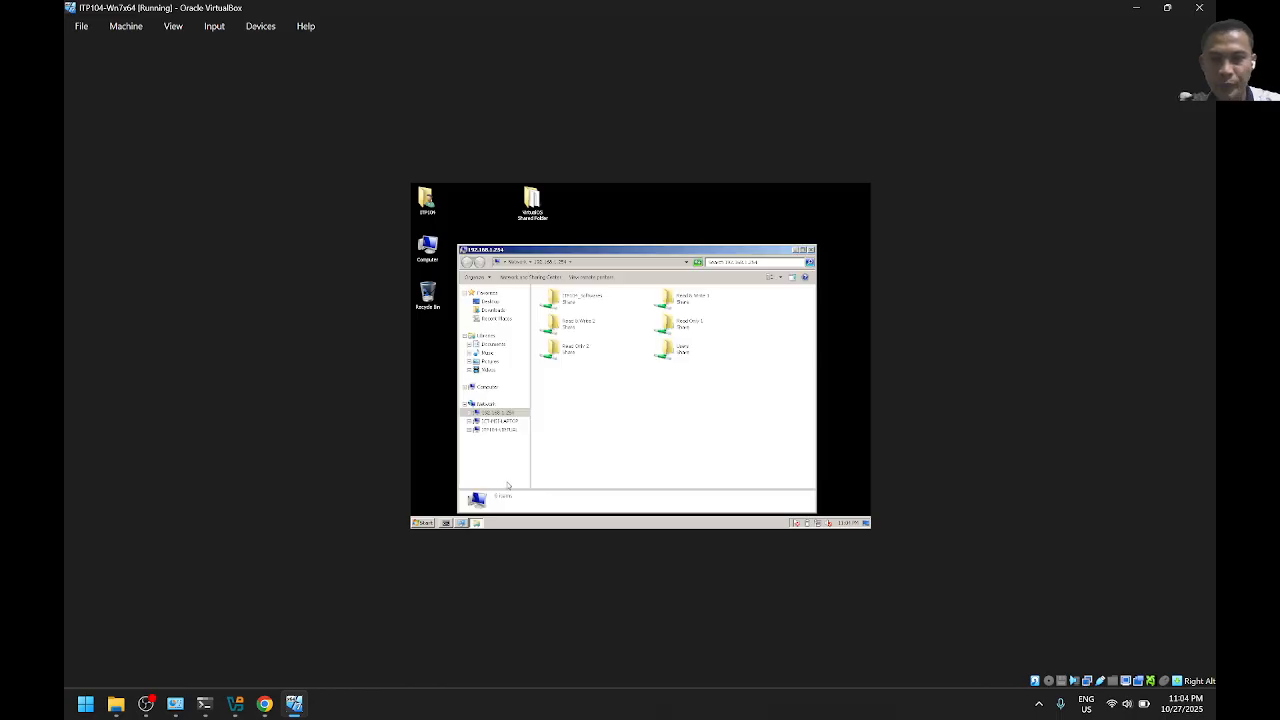
{"action": "left_click", "coordinate": [573, 302]}
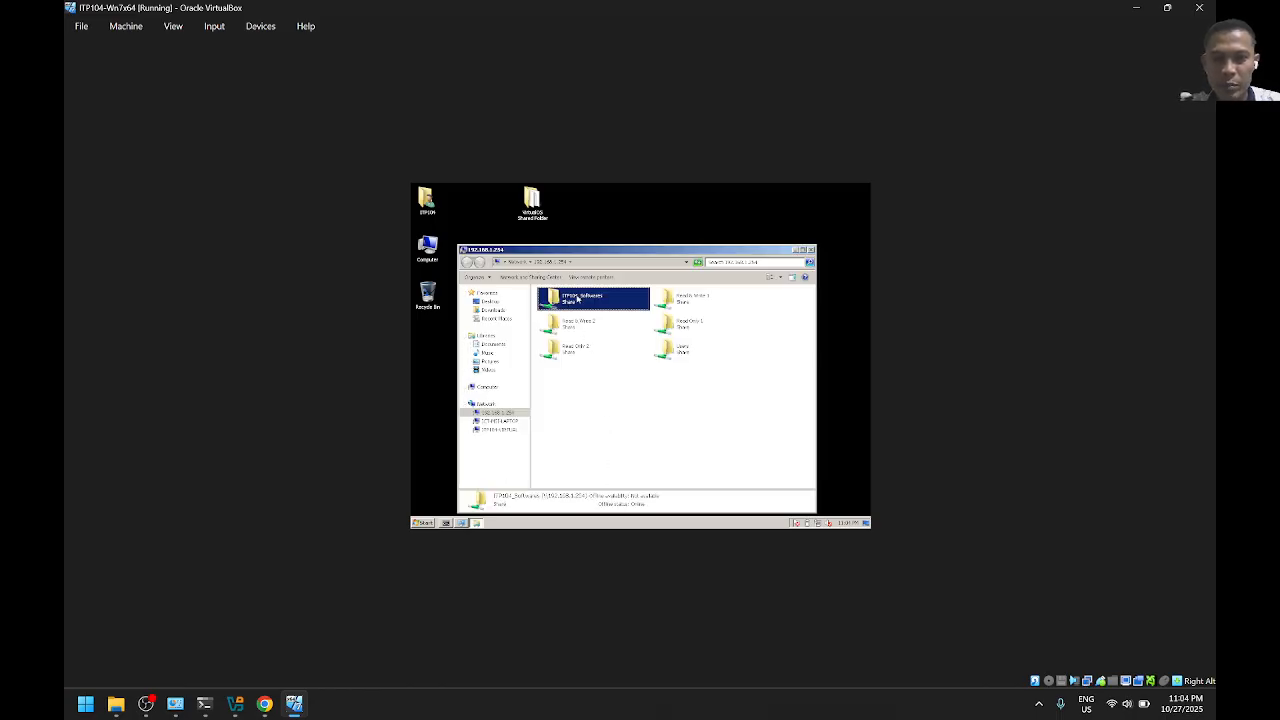
{"action": "double_click", "coordinate": [583, 303]}
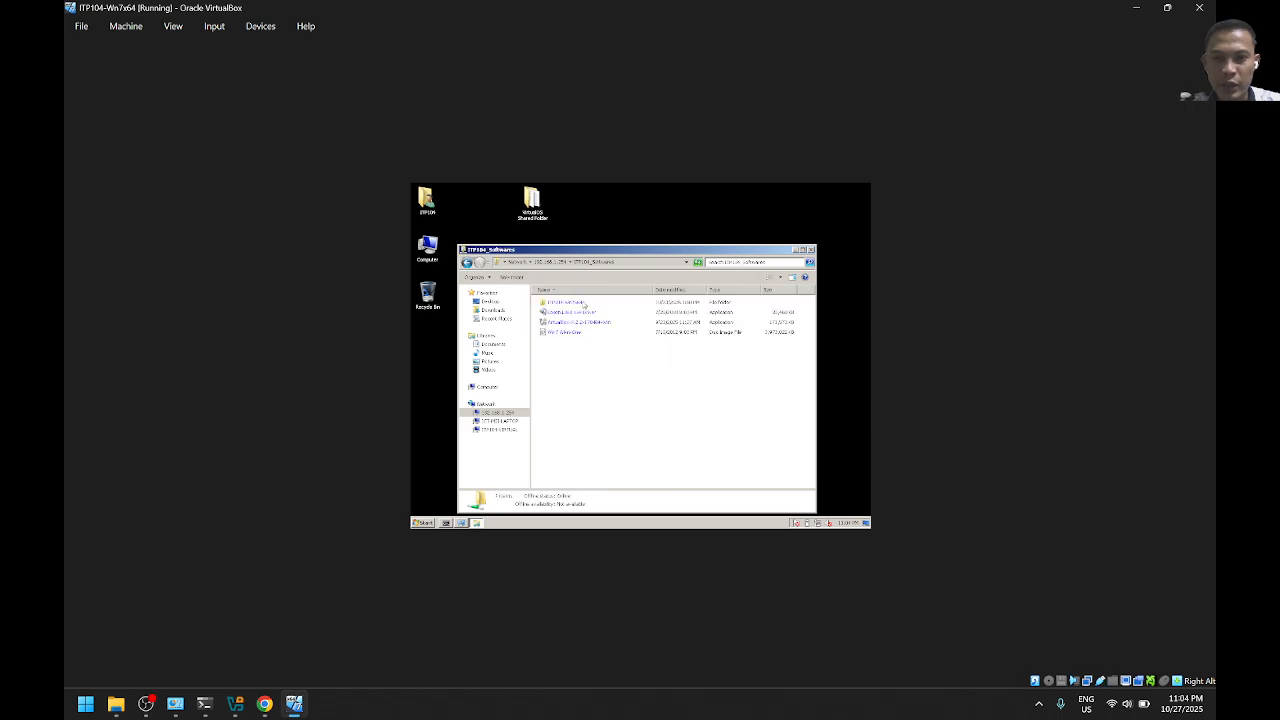
{"action": "double_click", "coordinate": [531, 200]}
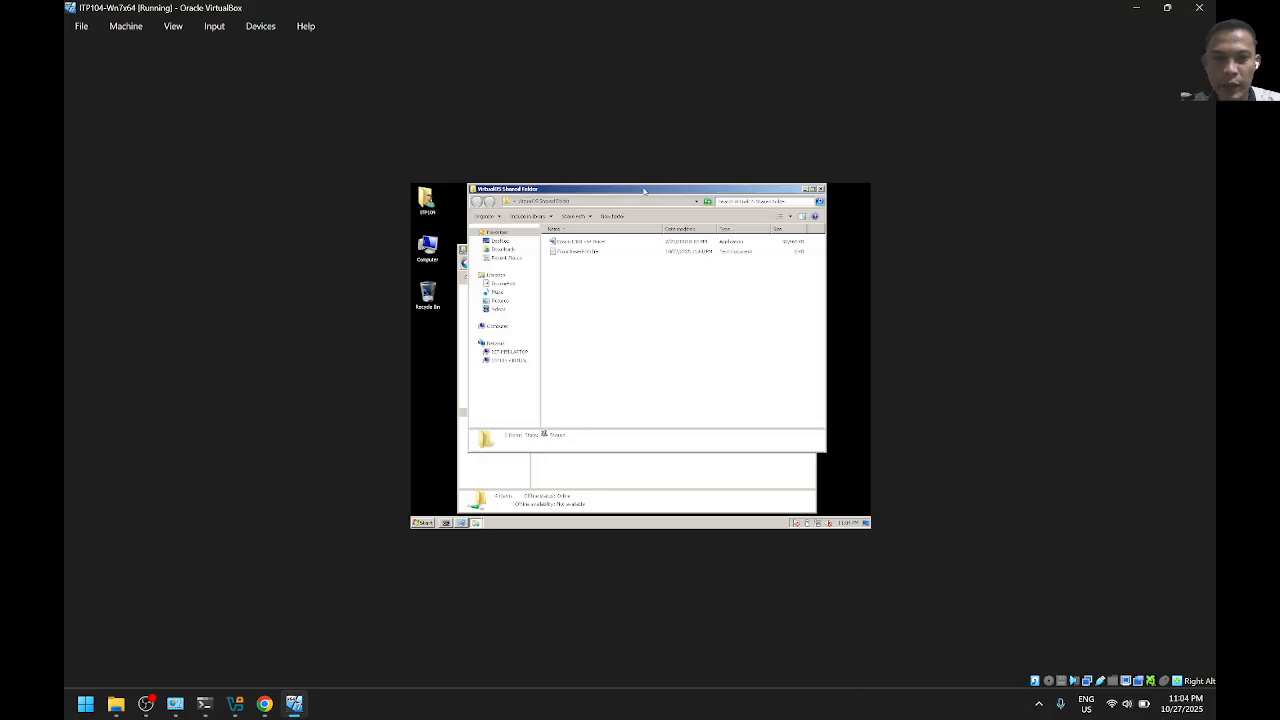
{"action": "left_click", "coordinate": [806, 189]}
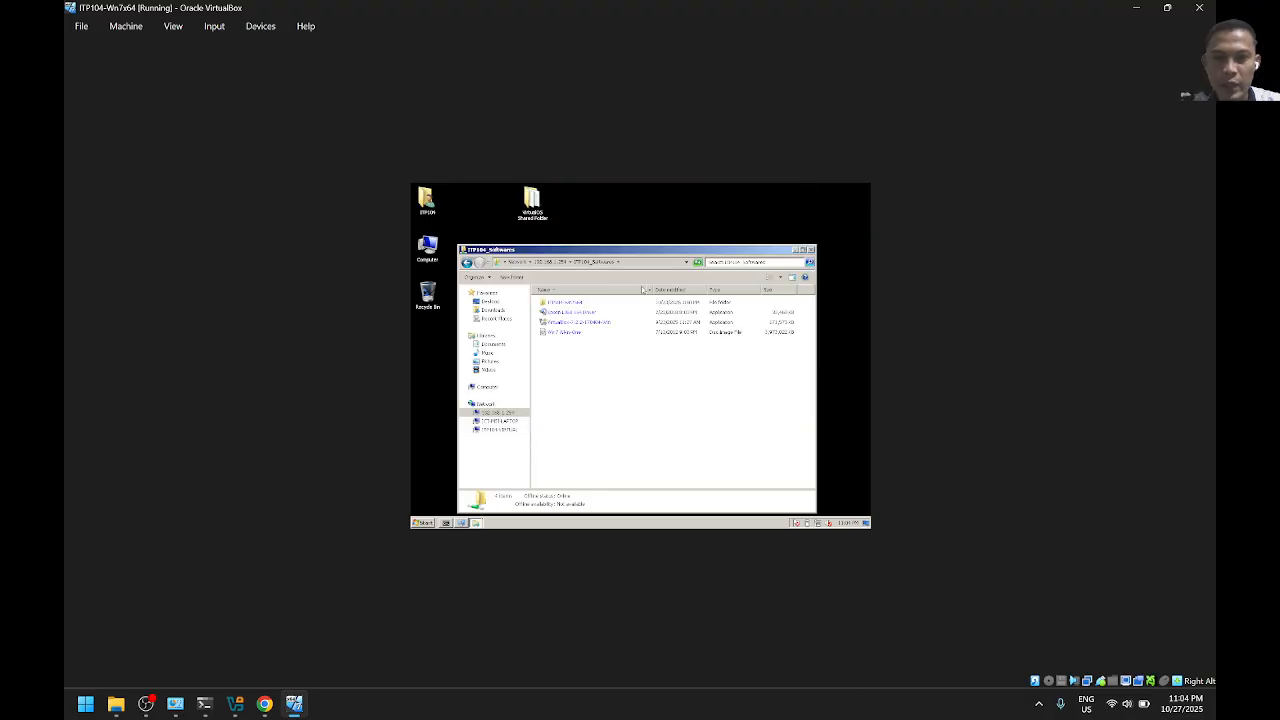
Try to rename the Epson driver file inside the ITP104_Softwares network share
{"action": "left_click", "coordinate": [566, 332]}
{"action": "right_click", "coordinate": [565, 311]}
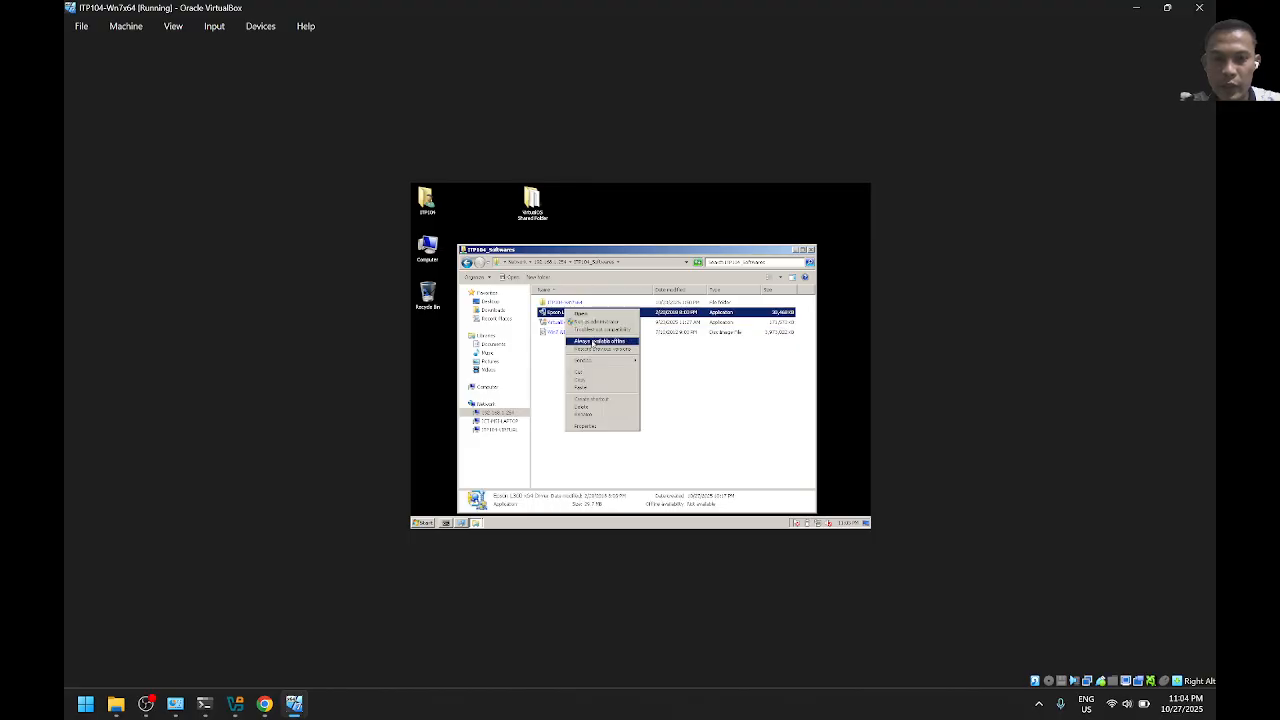
{"action": "left_click", "coordinate": [590, 414]}
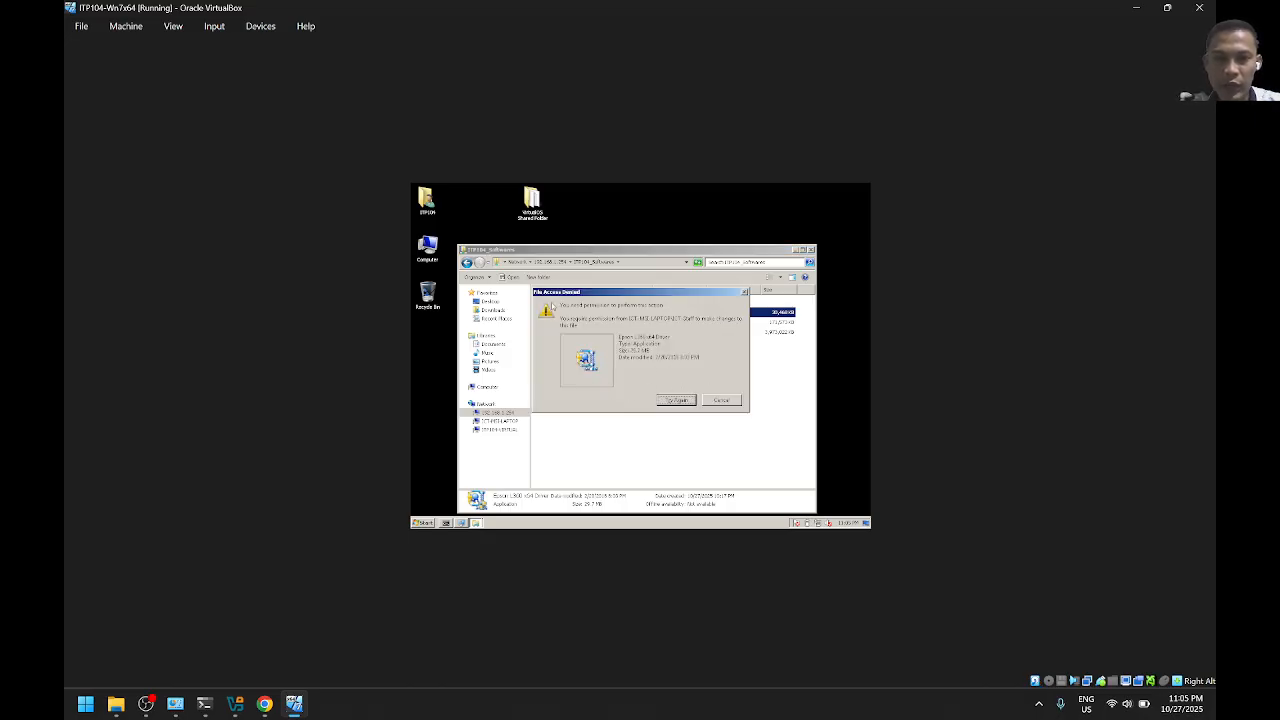
{"action": "left_click", "coordinate": [716, 403]}
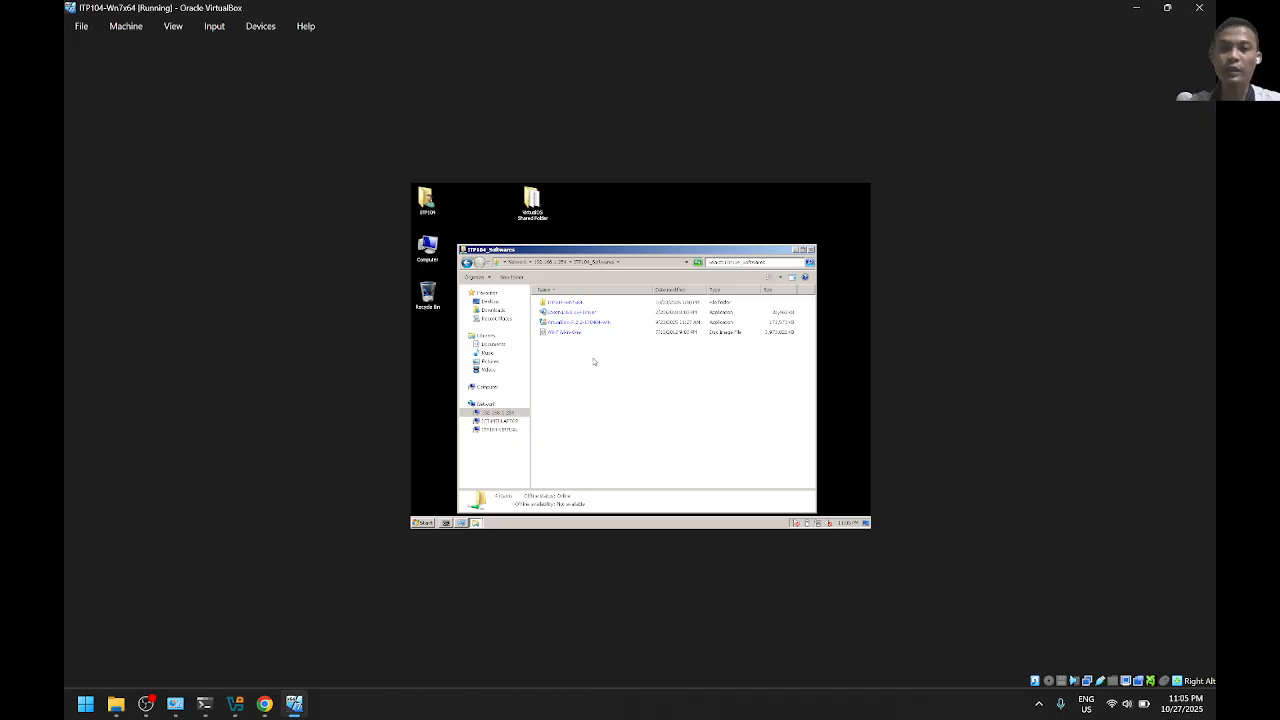
Try to create a new folder inside the ITP104_Softwares network share
{"action": "left_click", "coordinate": [573, 322]}
{"action": "left_click", "coordinate": [598, 363]}
{"action": "left_click_drag", "start_coordinate": [598, 363], "coordinate": [566, 306]}
{"action": "left_click", "coordinate": [600, 405]}
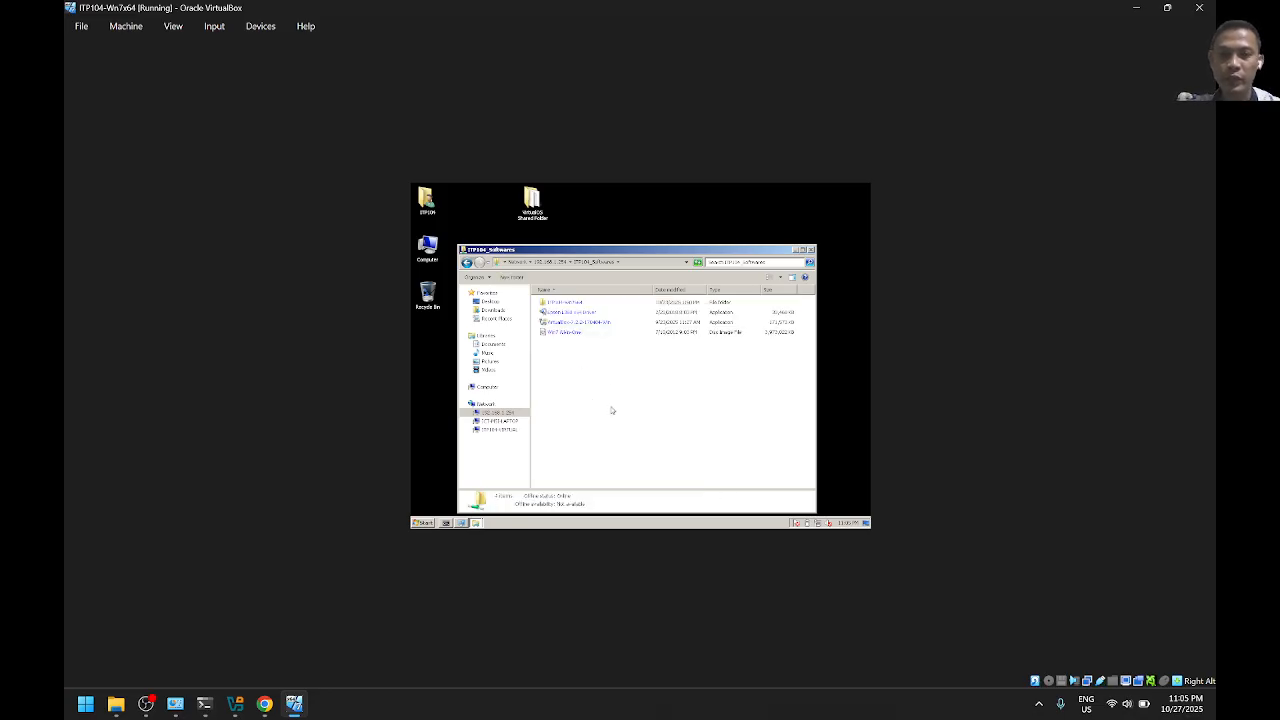
{"action": "right_click", "coordinate": [563, 376]}
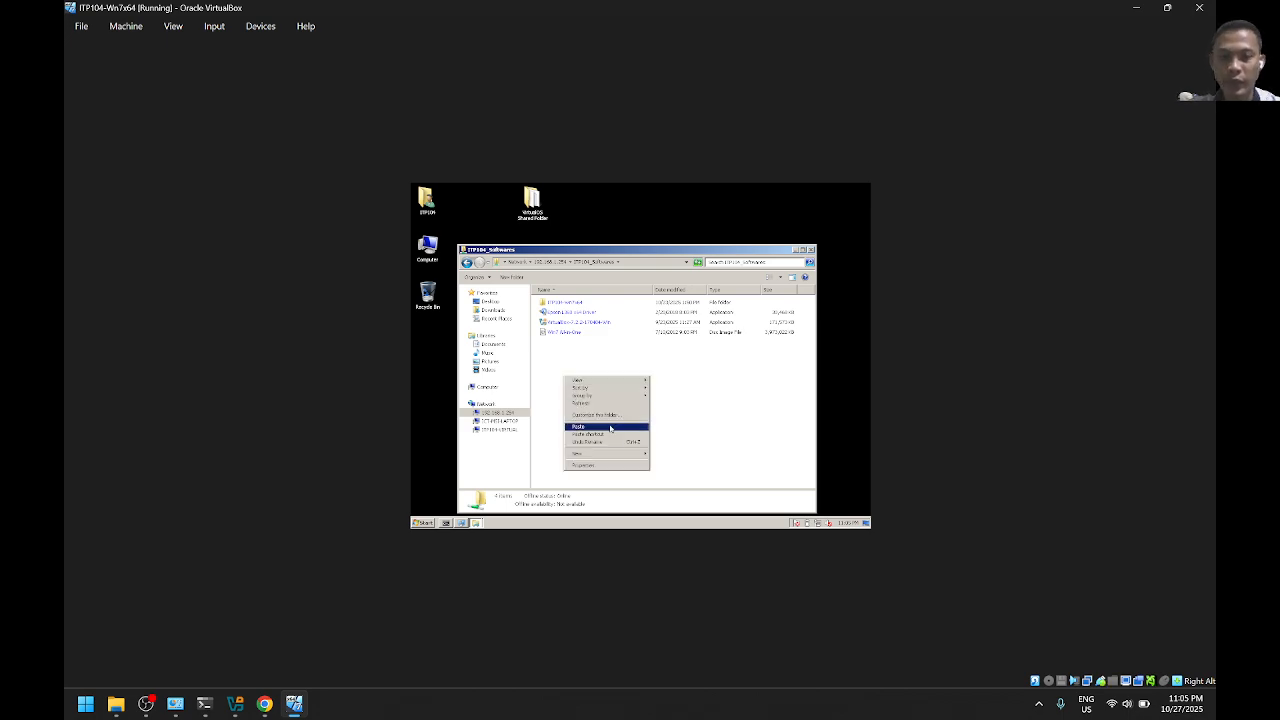
{"action": "mouse_move", "coordinate": [600, 453]}
{"action": "left_click", "coordinate": [675, 459]}
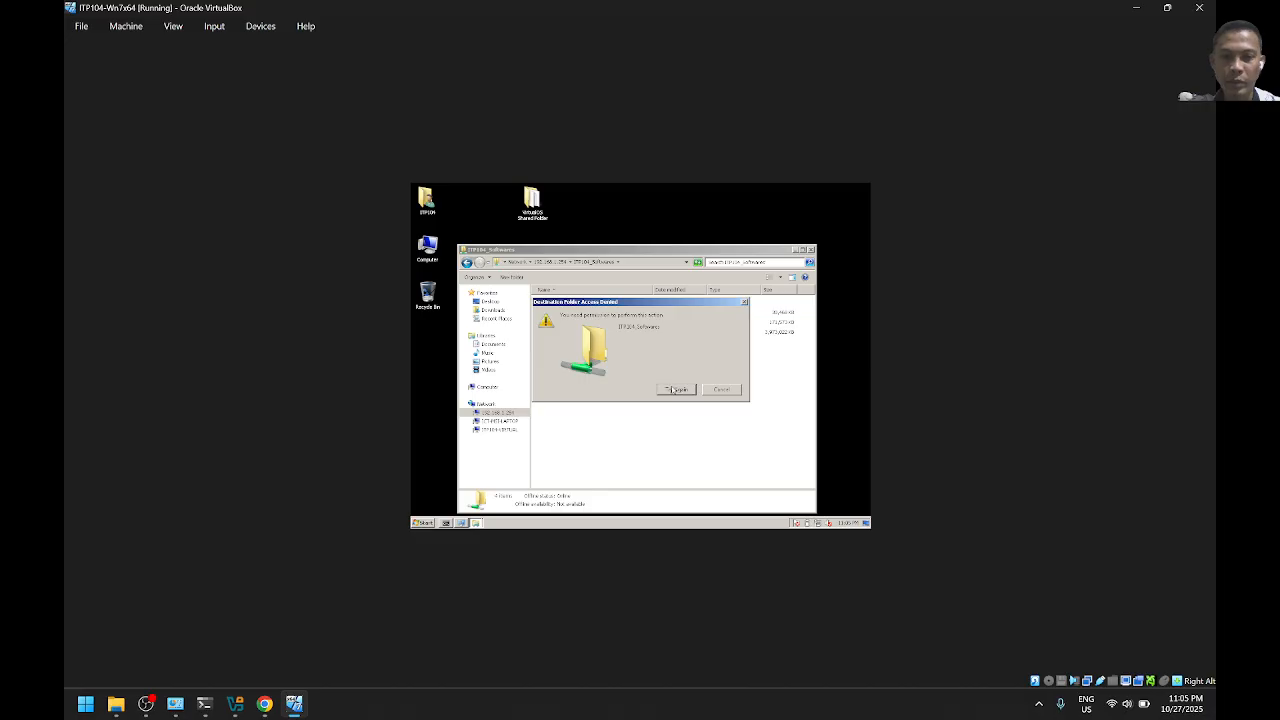
{"action": "left_click", "coordinate": [708, 394]}
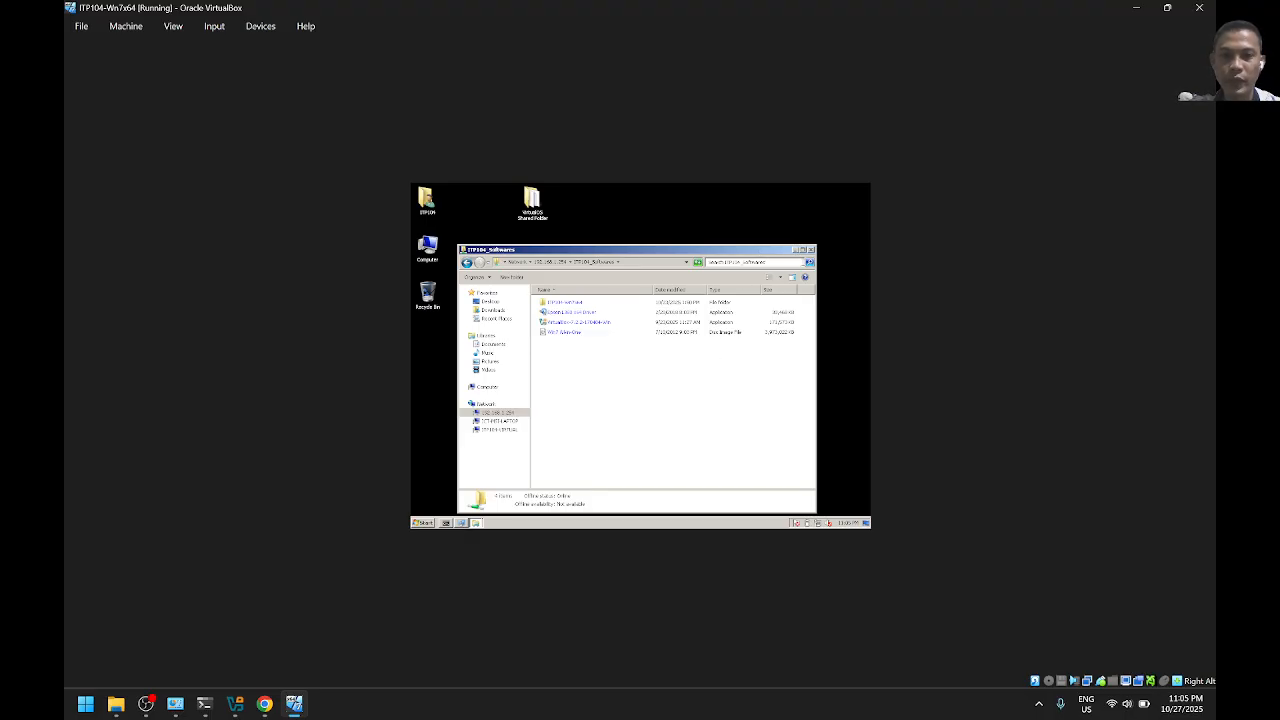
Close the network share window, restore the VirtualOS Shared Folder, and start the Epson driver installer copied there
{"action": "left_click", "coordinate": [810, 249]}
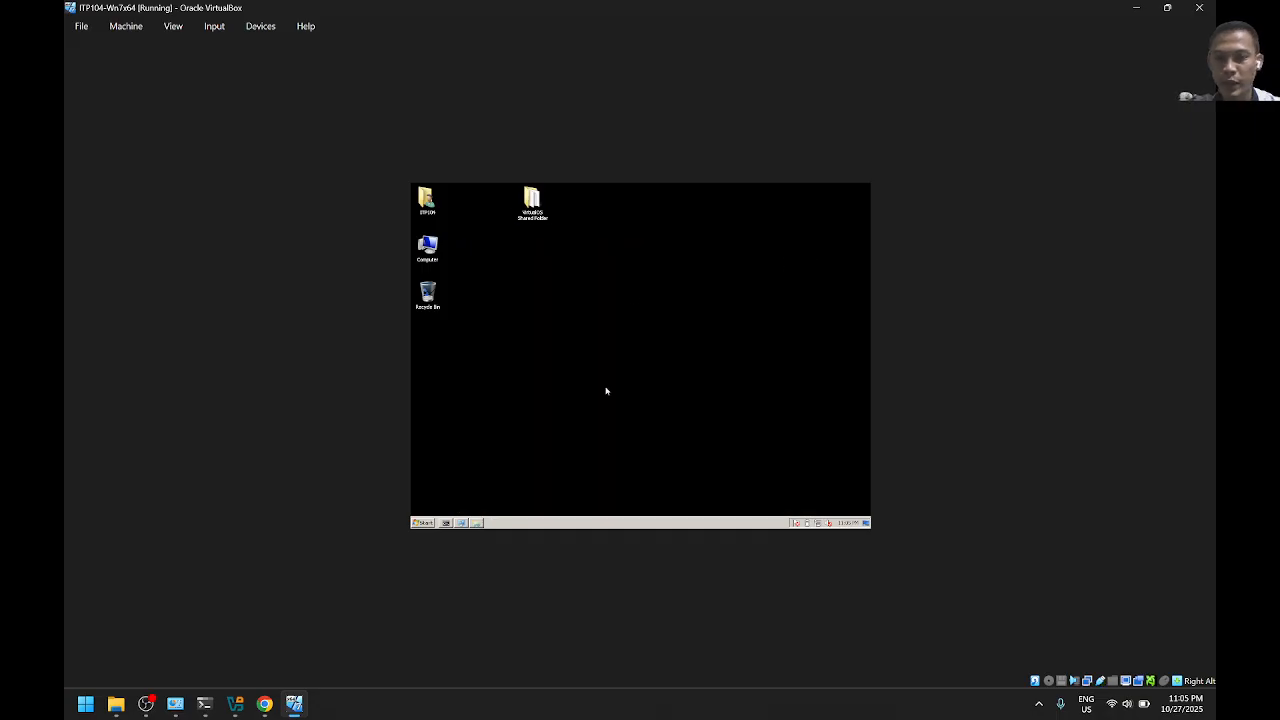
{"action": "left_click", "coordinate": [486, 522]}
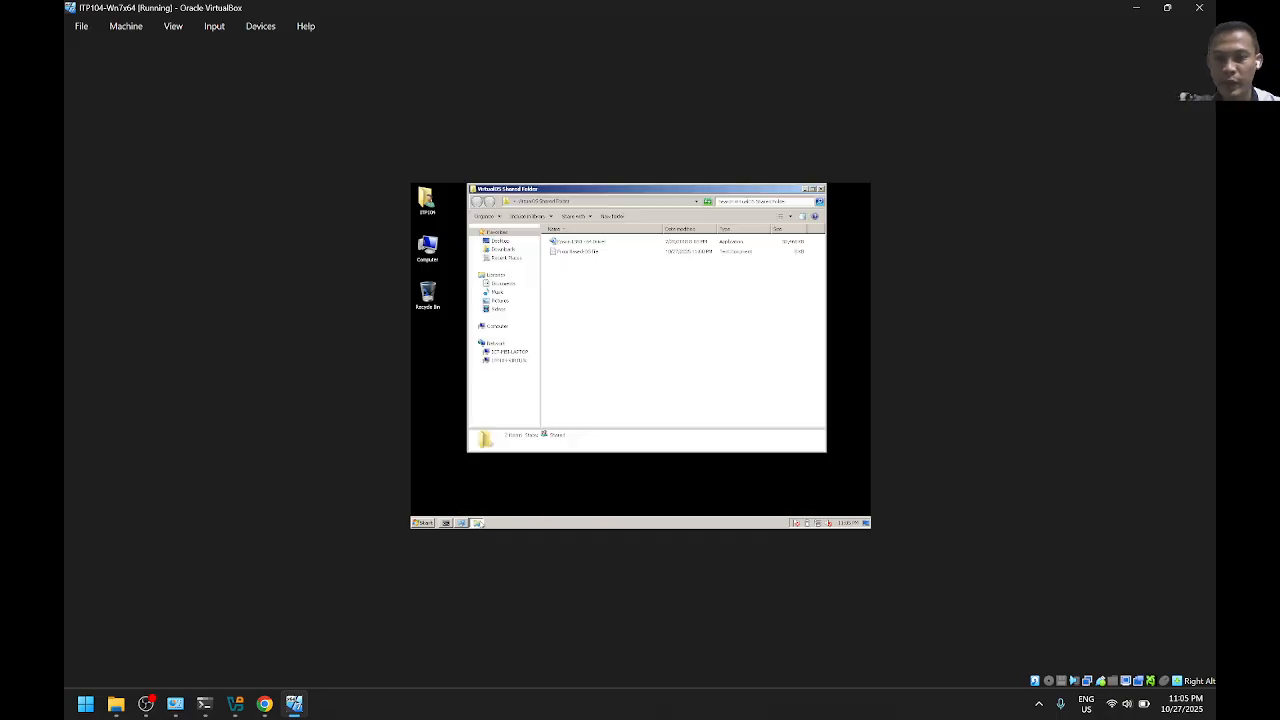
{"action": "left_click", "coordinate": [585, 242]}
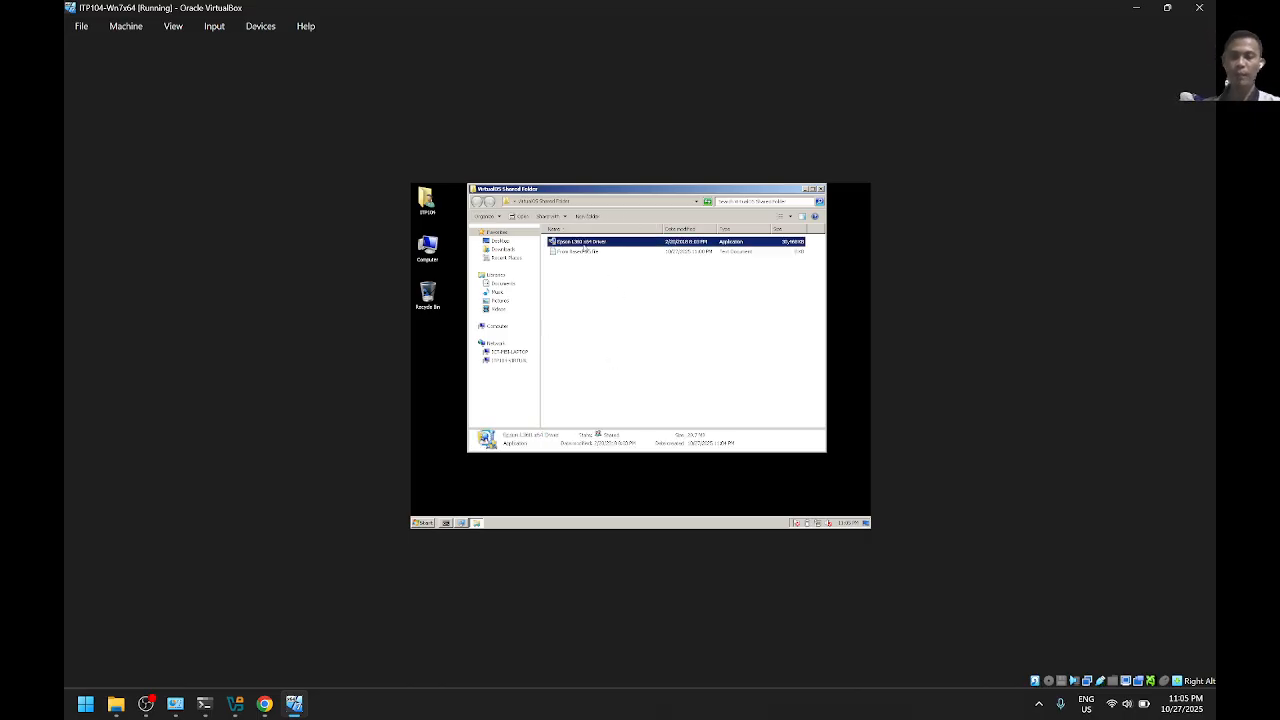
{"action": "double_click", "coordinate": [580, 244]}
{"action": "left_click", "coordinate": [683, 345]}
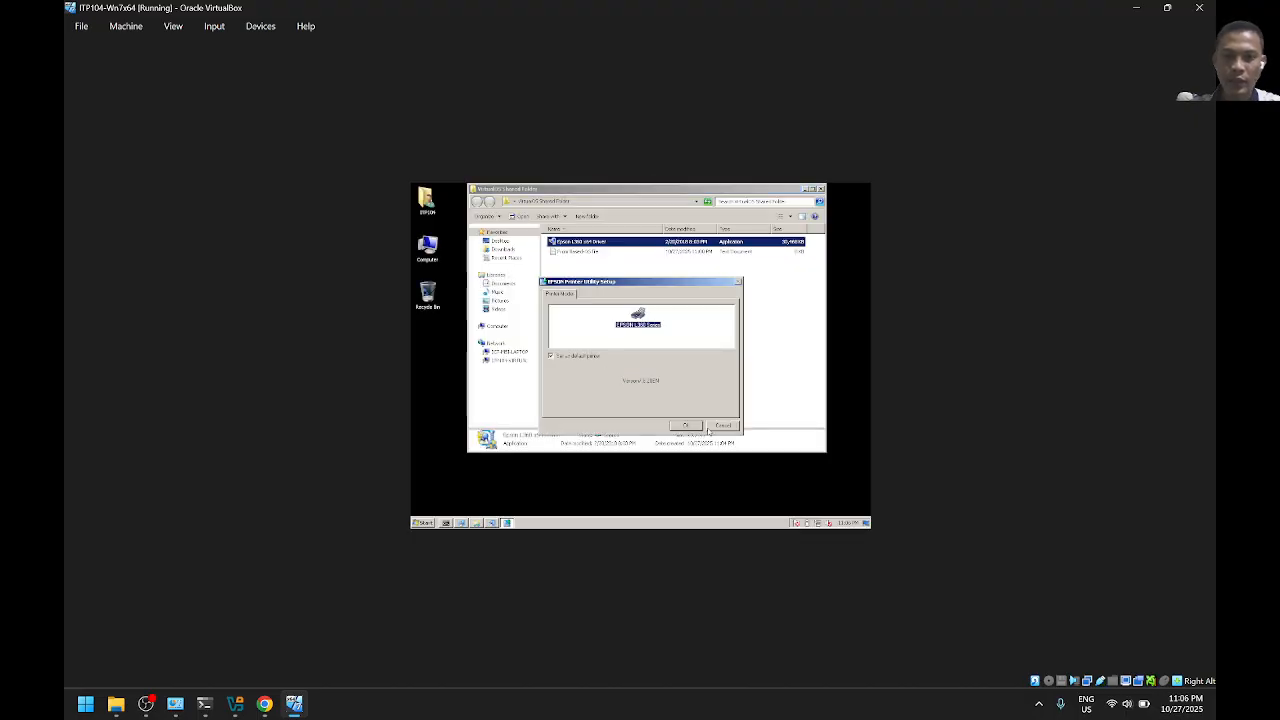
Confirm the EPSON L360 Series printer in the driver setup and agree to the software license agreement
{"action": "left_click", "coordinate": [686, 425]}
{"action": "left_click", "coordinate": [669, 391]}
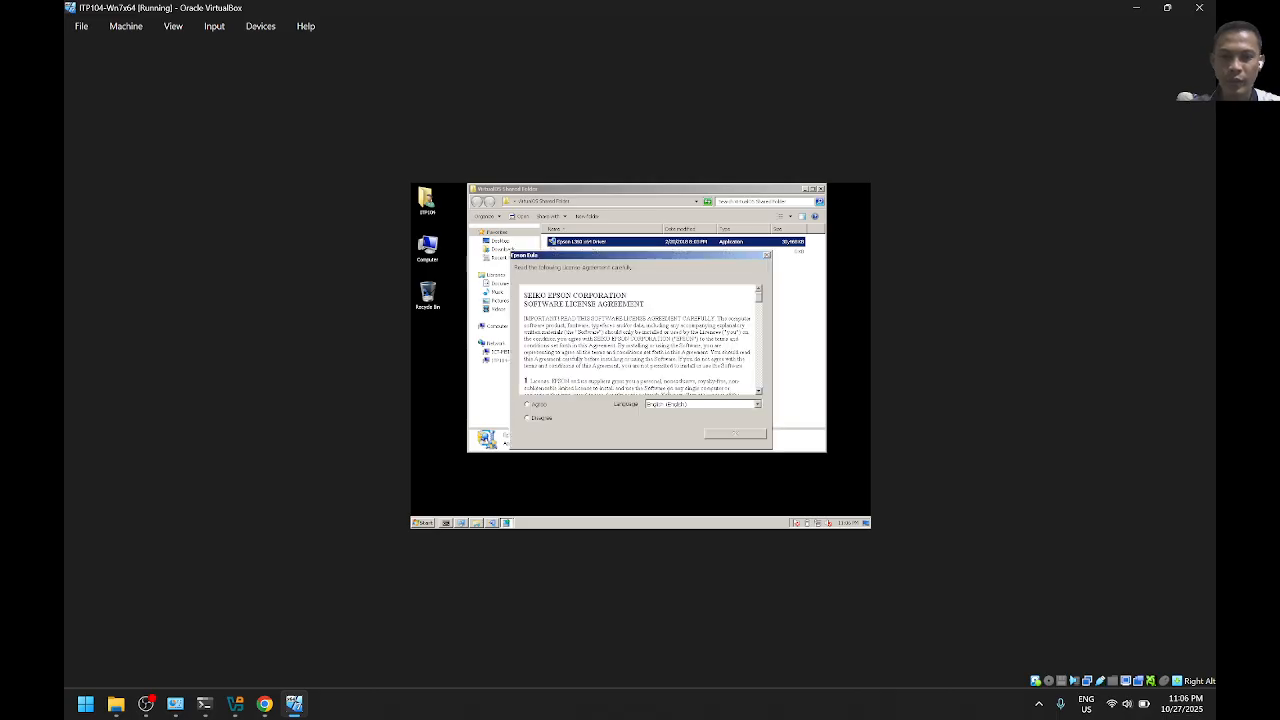
{"action": "left_click", "coordinate": [735, 433]}
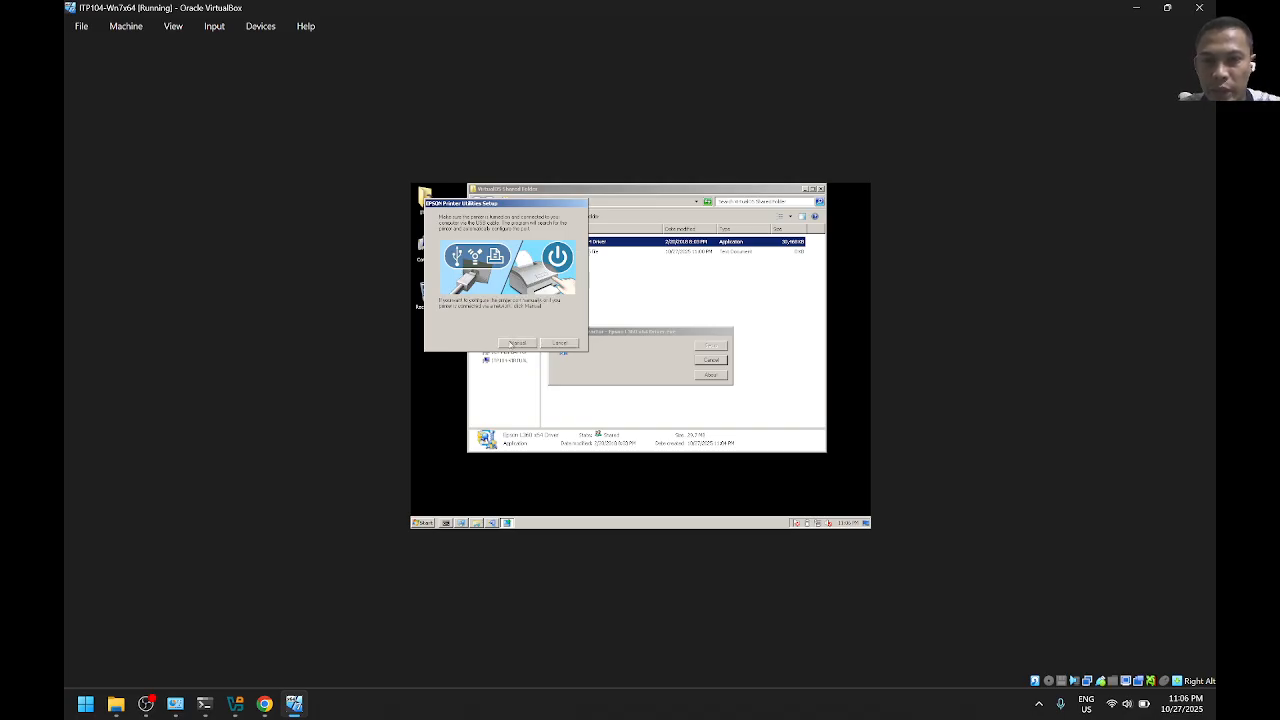
Manually assign the LPT1 printer port to the Epson printer and finish the driver installation
{"action": "left_click", "coordinate": [514, 343]}
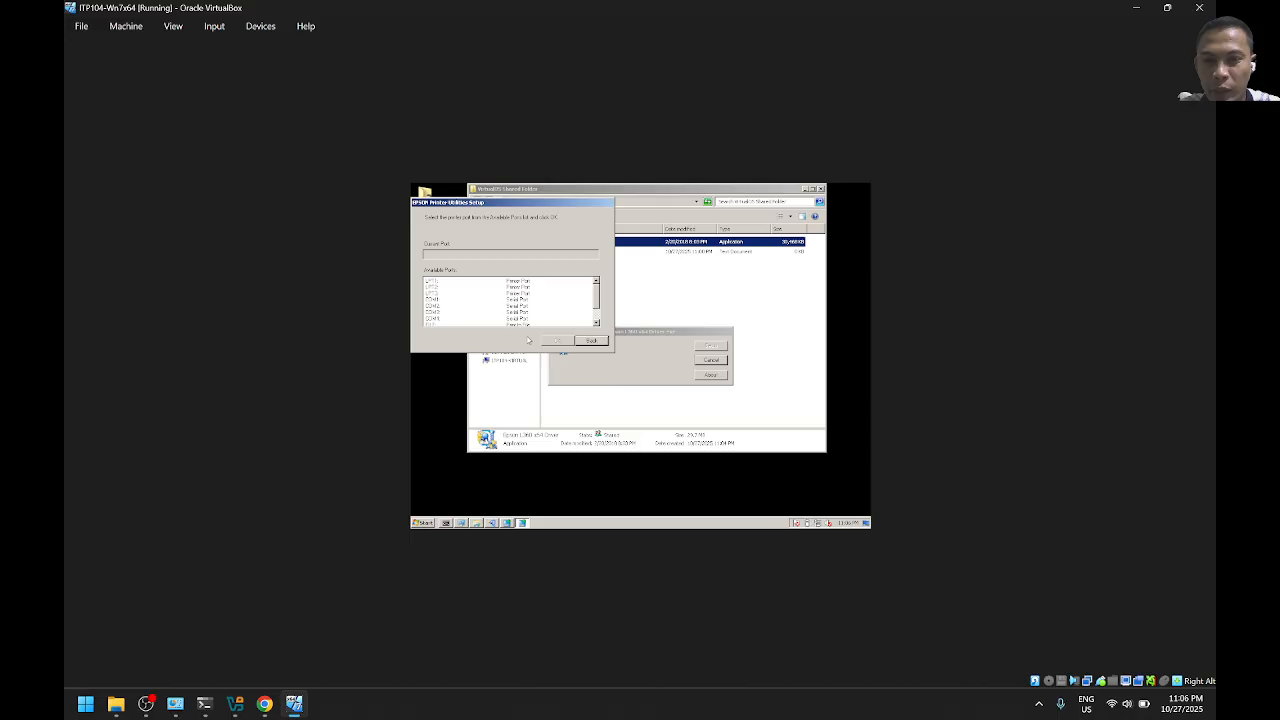
{"action": "left_click", "coordinate": [432, 283]}
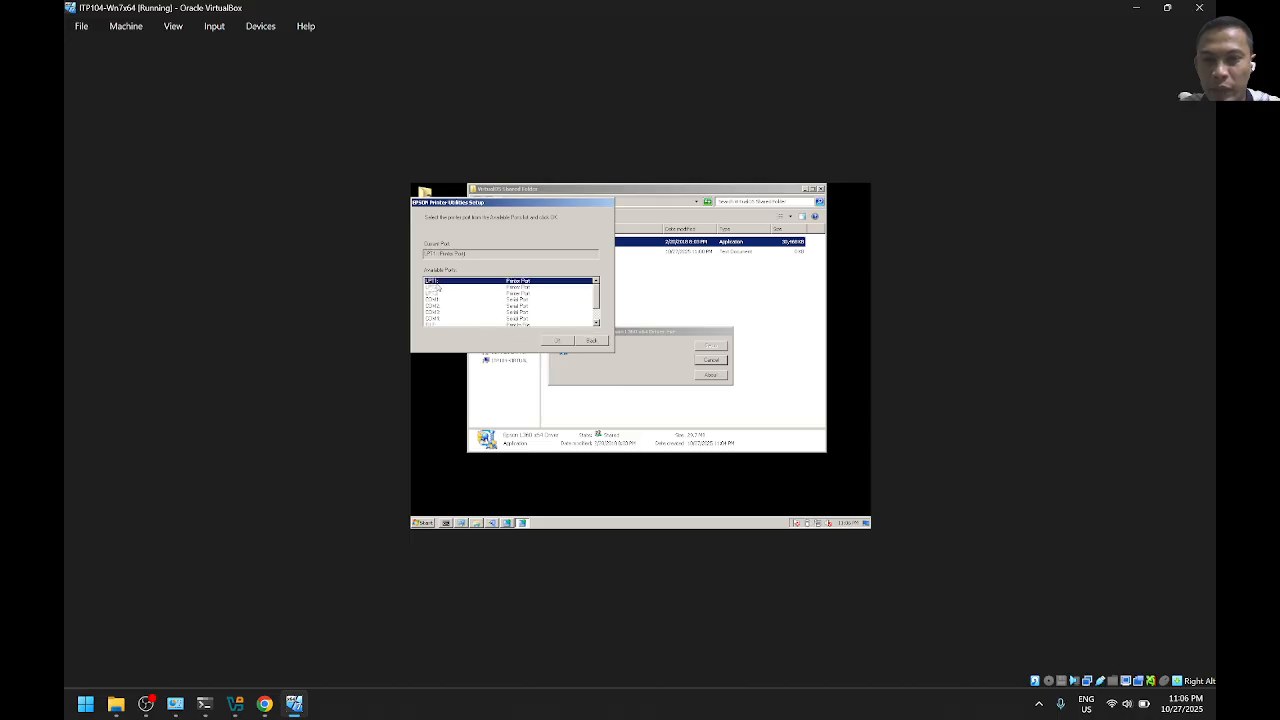
{"action": "scroll", "coordinate": [451, 305], "scroll_direction": "down", "scroll_amount": 2}
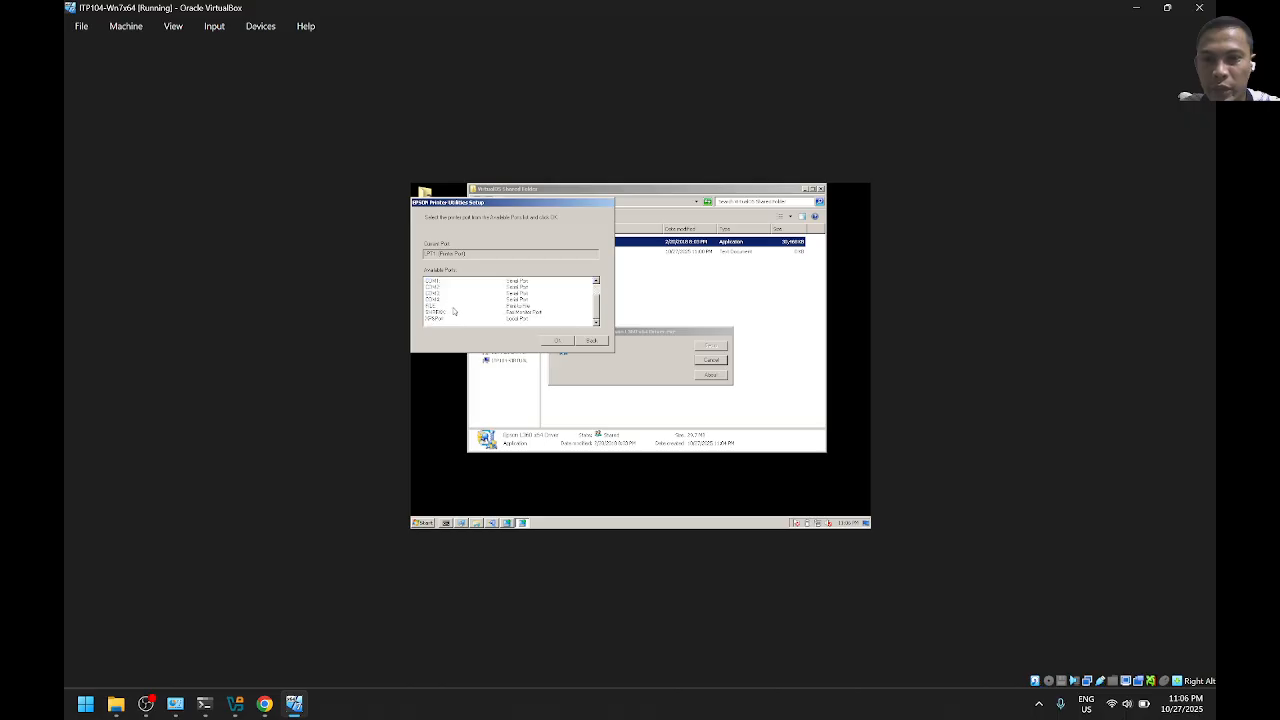
{"action": "scroll", "coordinate": [454, 311], "scroll_direction": "up", "scroll_amount": 2}
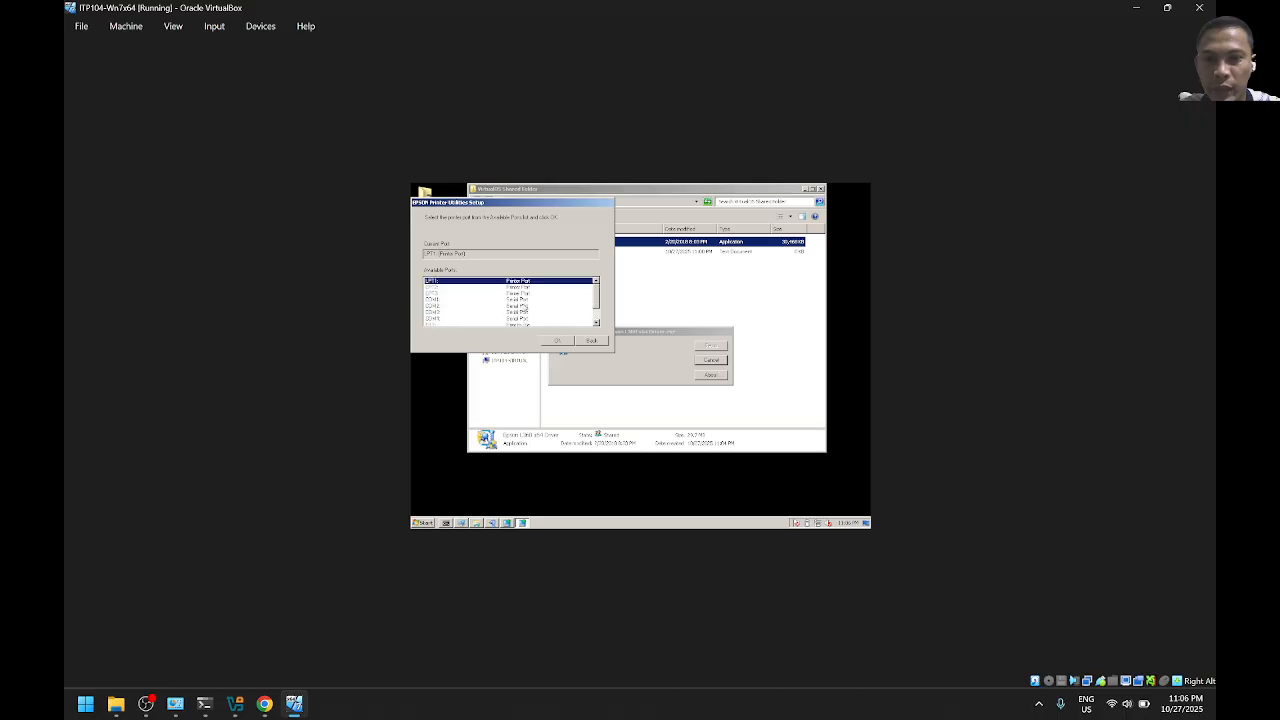
{"action": "left_click", "coordinate": [566, 342]}
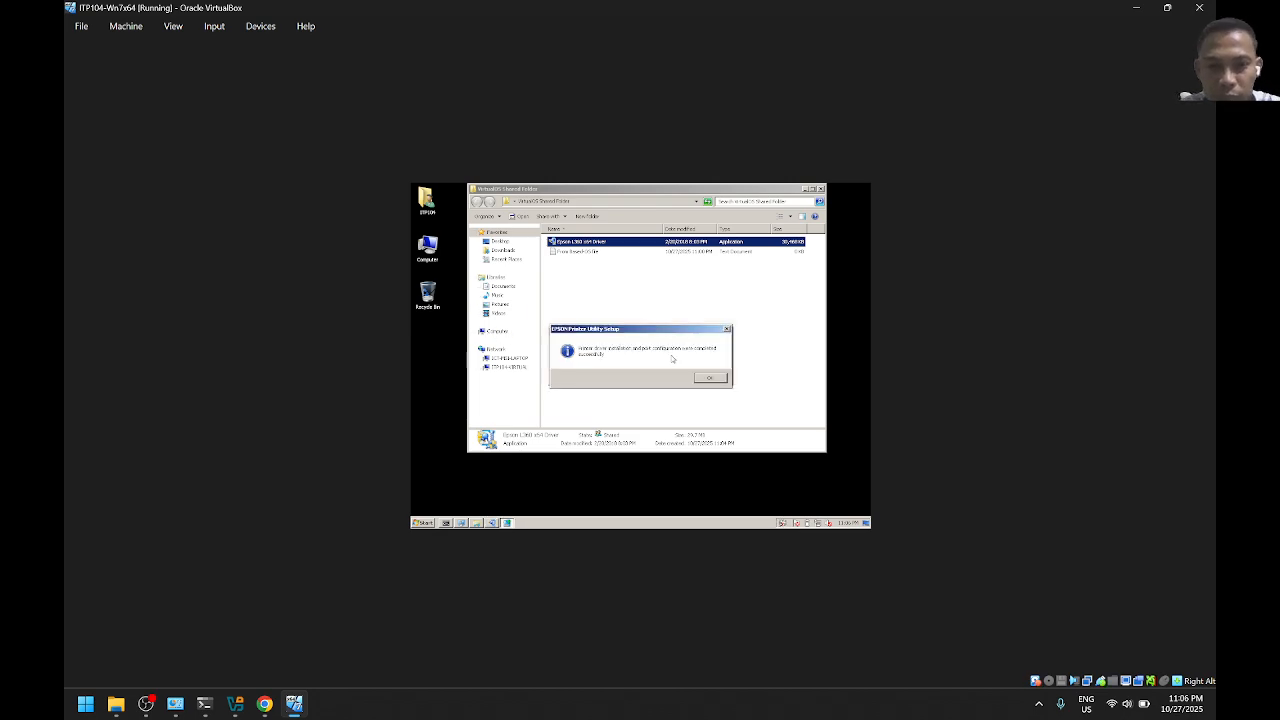
{"action": "left_click", "coordinate": [709, 377]}
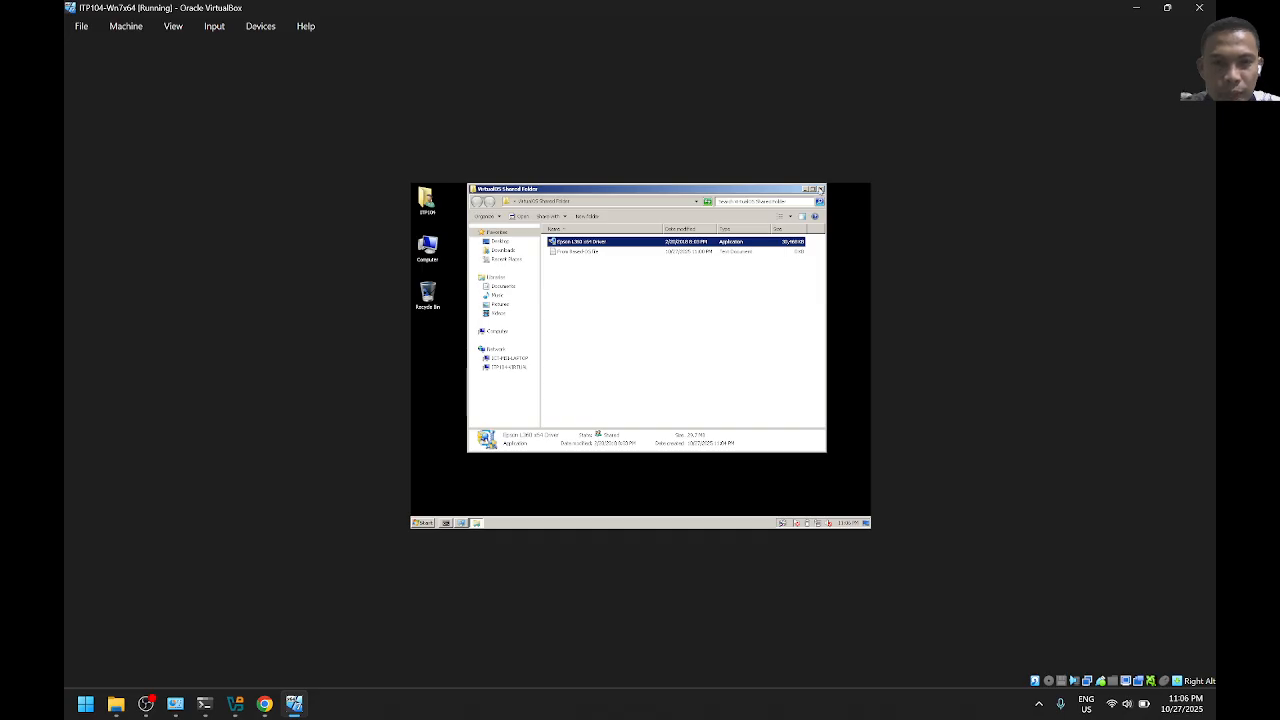
Clear the VirtualOS Shared Folder window away and locate the installed EPSON L360 Series printer in Devices and Printers
{"action": "left_click", "coordinate": [820, 189]}
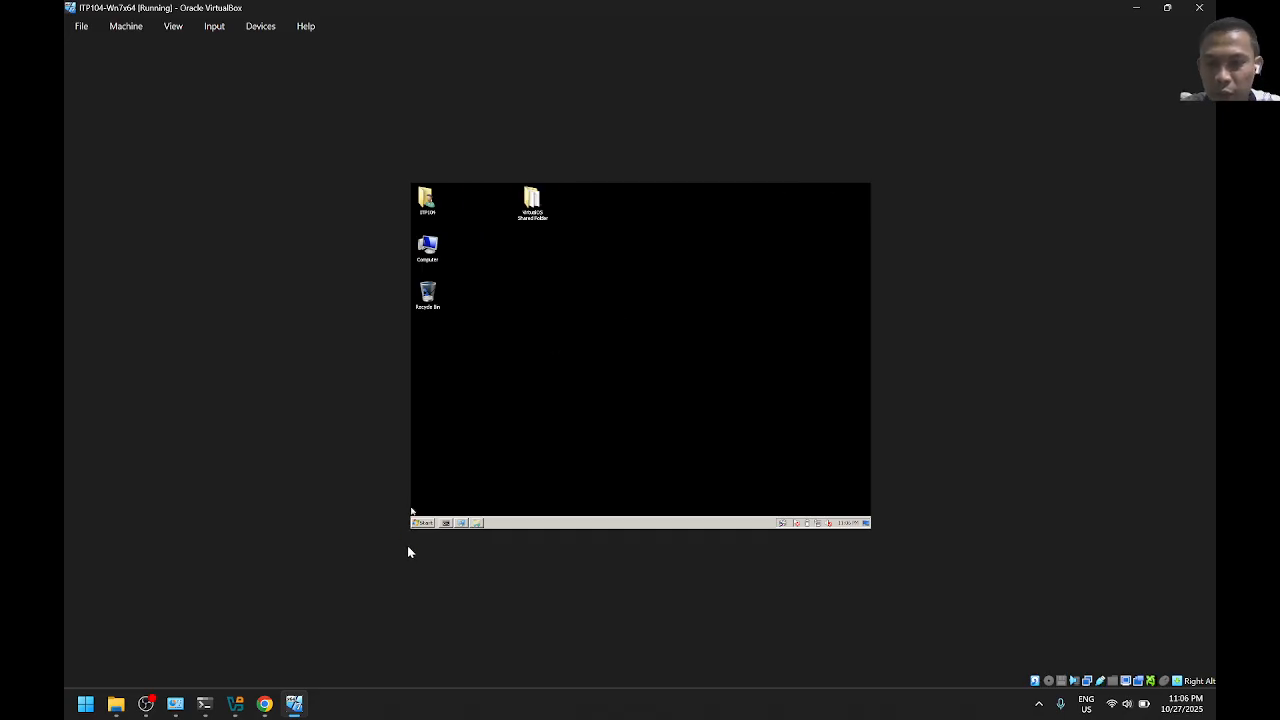
{"action": "left_click", "coordinate": [422, 523]}
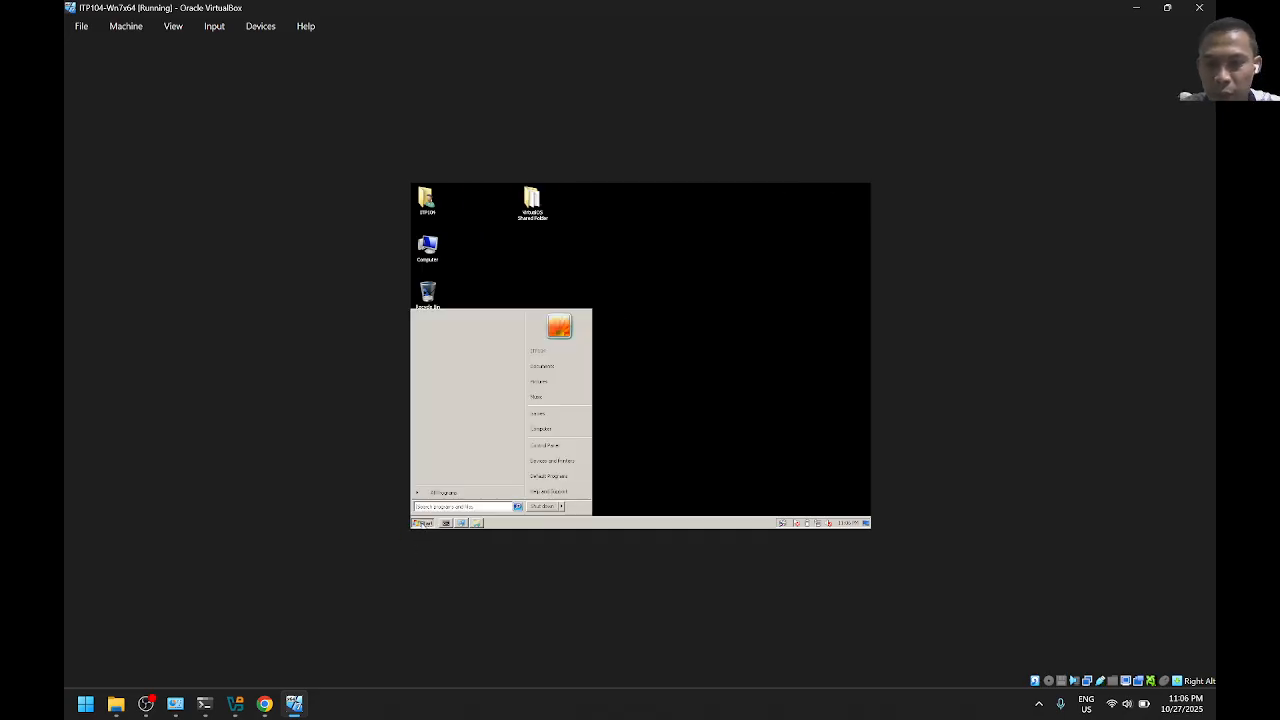
{"action": "left_click", "coordinate": [549, 462]}
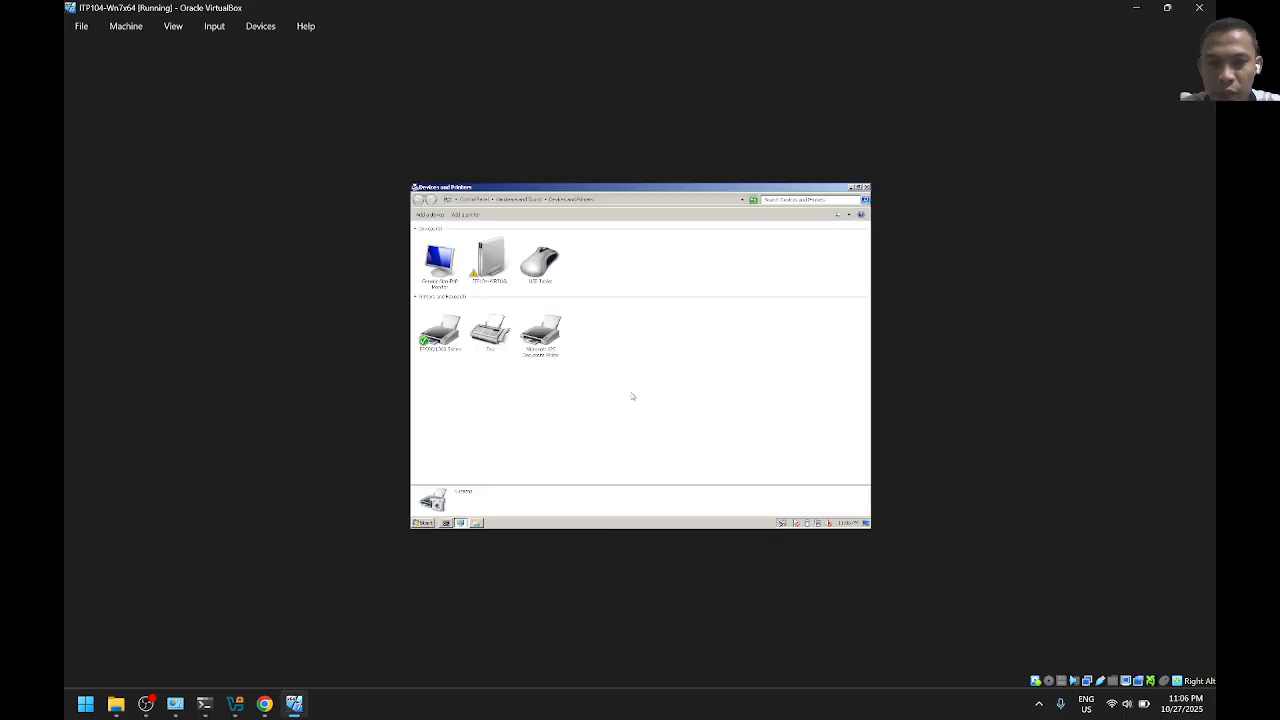
{"action": "left_click", "coordinate": [436, 350]}
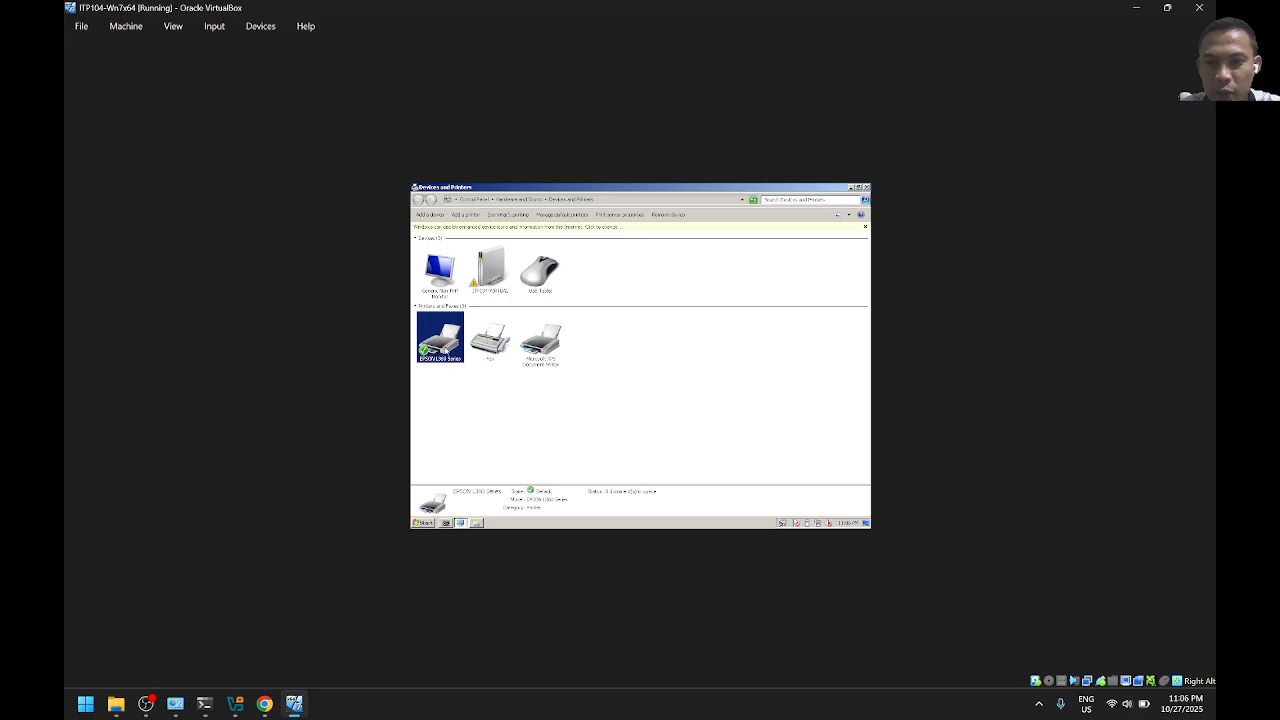
{"action": "left_click", "coordinate": [595, 392]}
{"action": "left_click", "coordinate": [435, 350]}
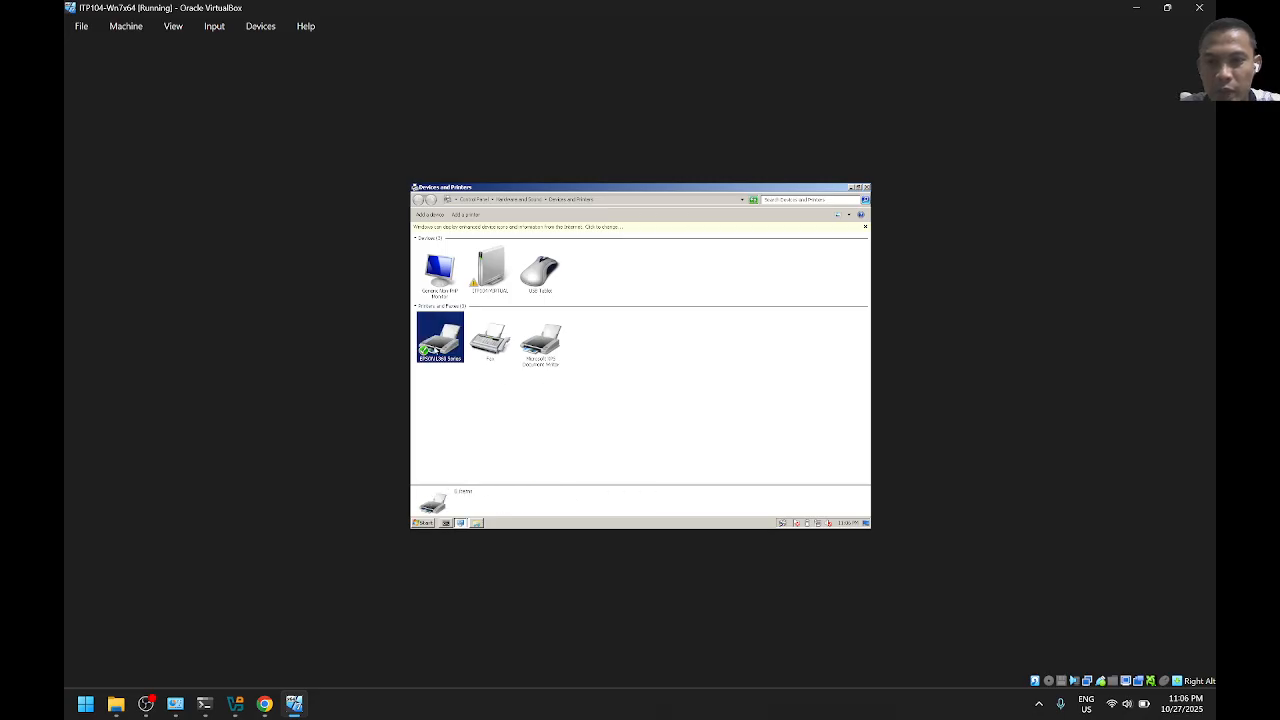
{"action": "left_click", "coordinate": [551, 404]}
{"action": "left_click", "coordinate": [507, 526]}
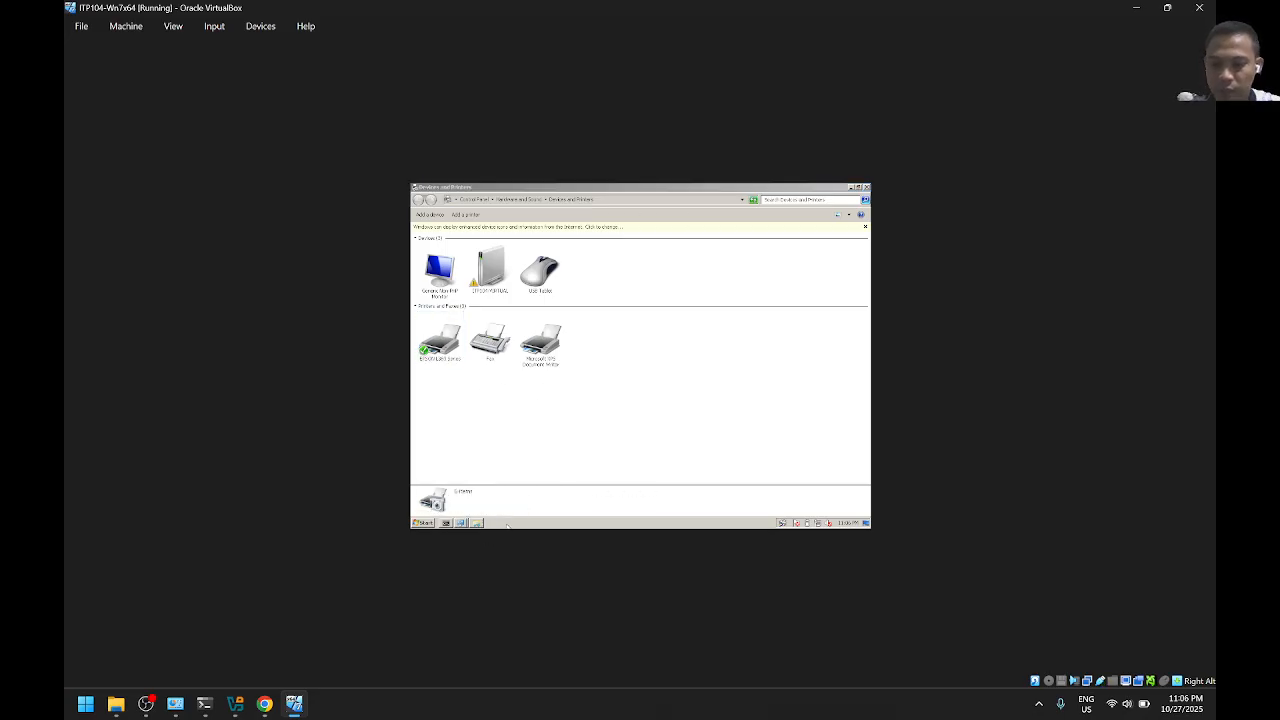
Open \\192.168.1.253 through Run, look over its shared resources for the printer, and minimize the window
{"action": "key", "text": "super+r"}
{"action": "type", "text": "\\192"}
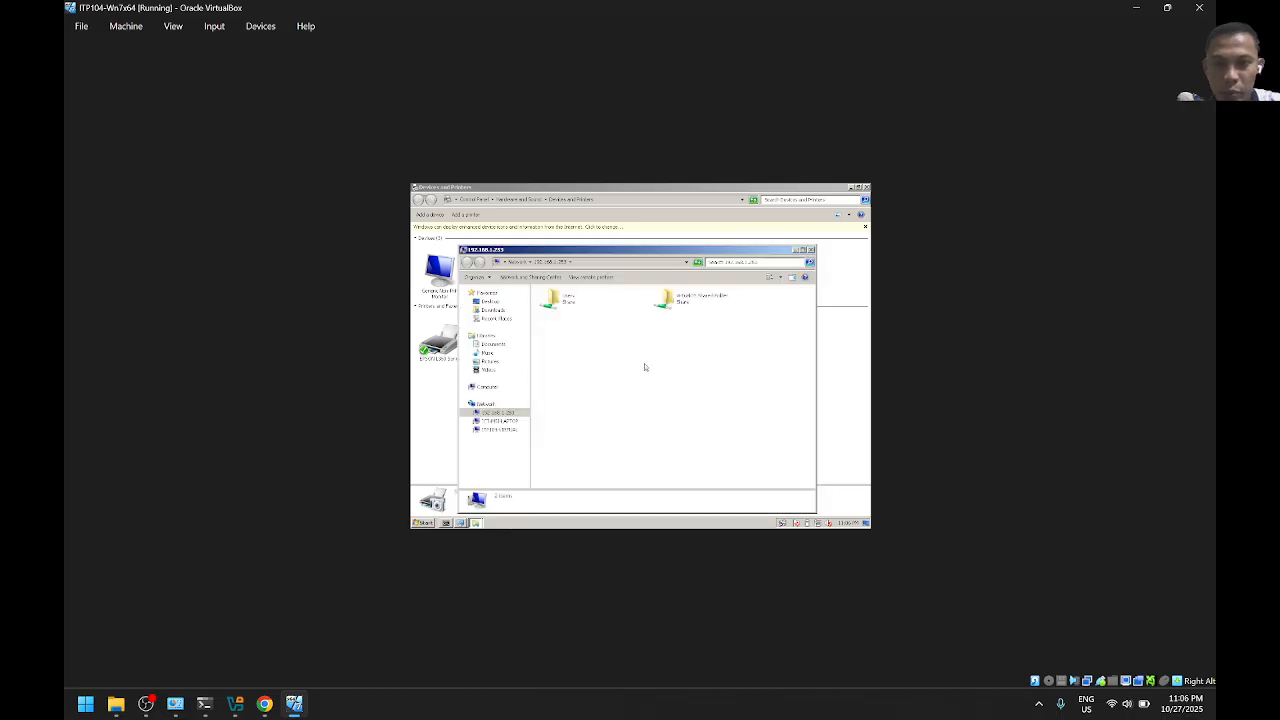
{"action": "left_click_drag", "start_coordinate": [590, 250], "coordinate": [592, 223]}
{"action": "left_click", "coordinate": [678, 290]}
{"action": "left_click", "coordinate": [714, 362]}
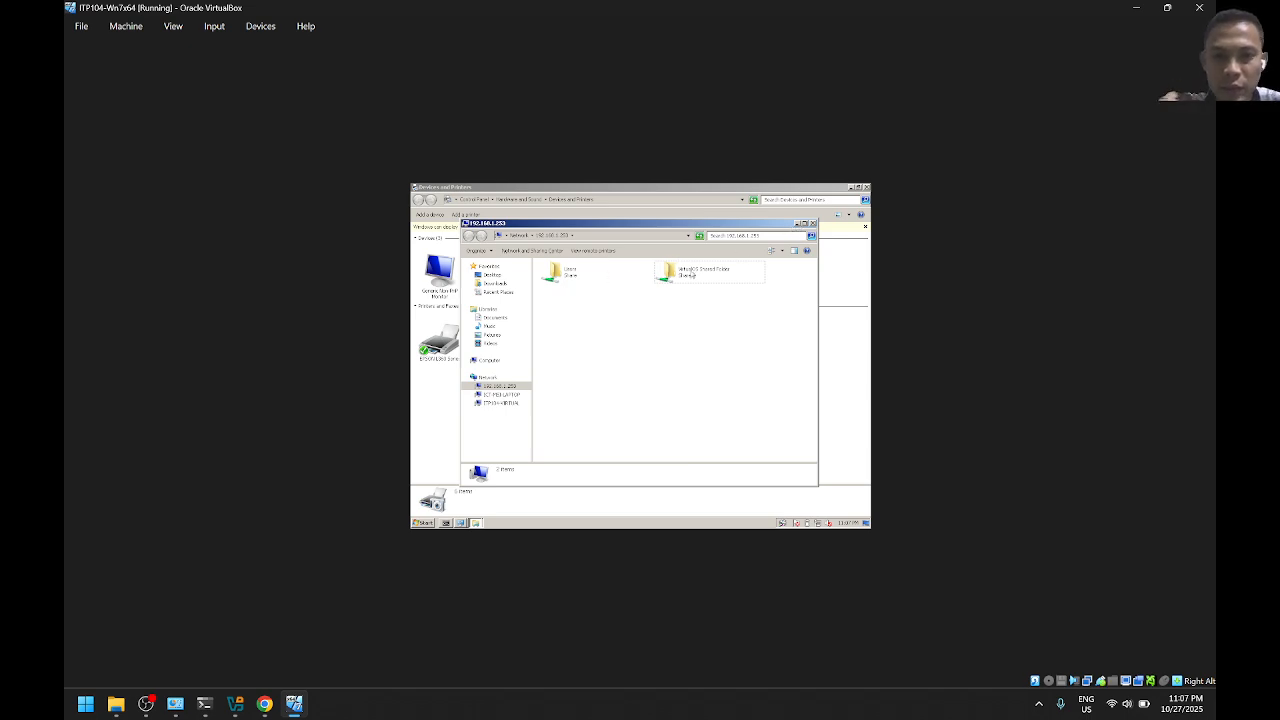
{"action": "left_click", "coordinate": [580, 282]}
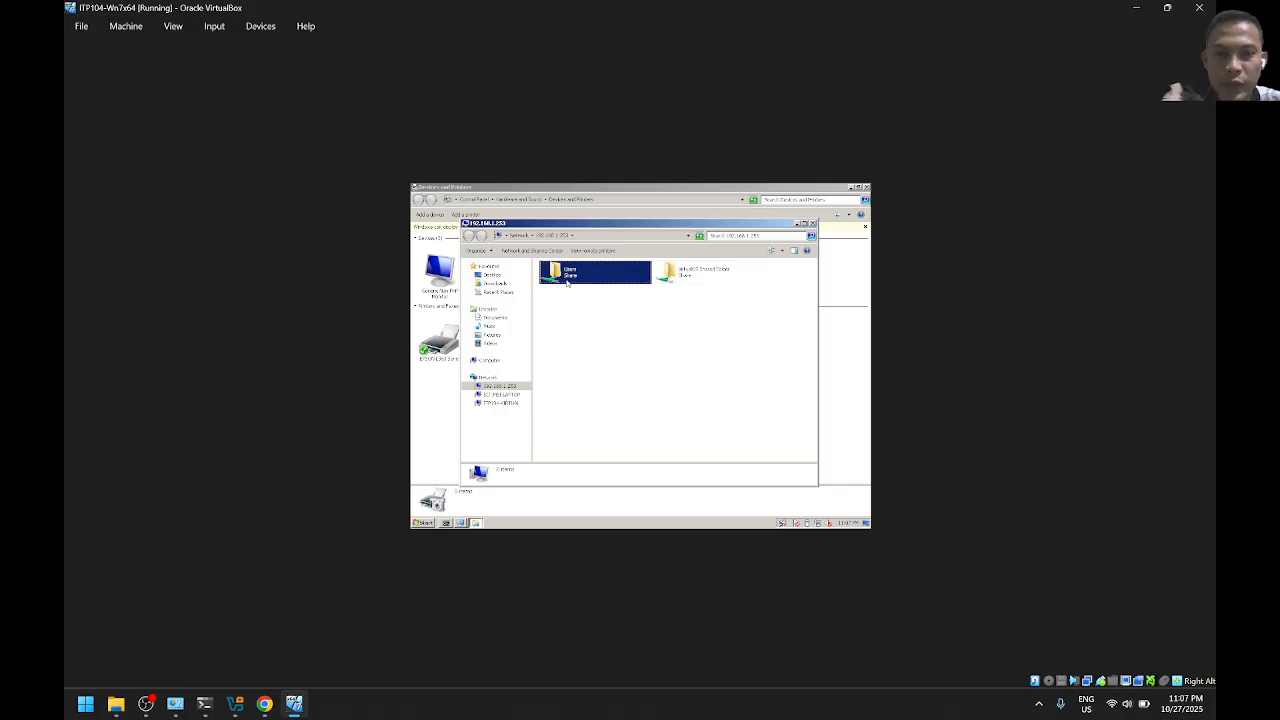
{"action": "left_click", "coordinate": [676, 283]}
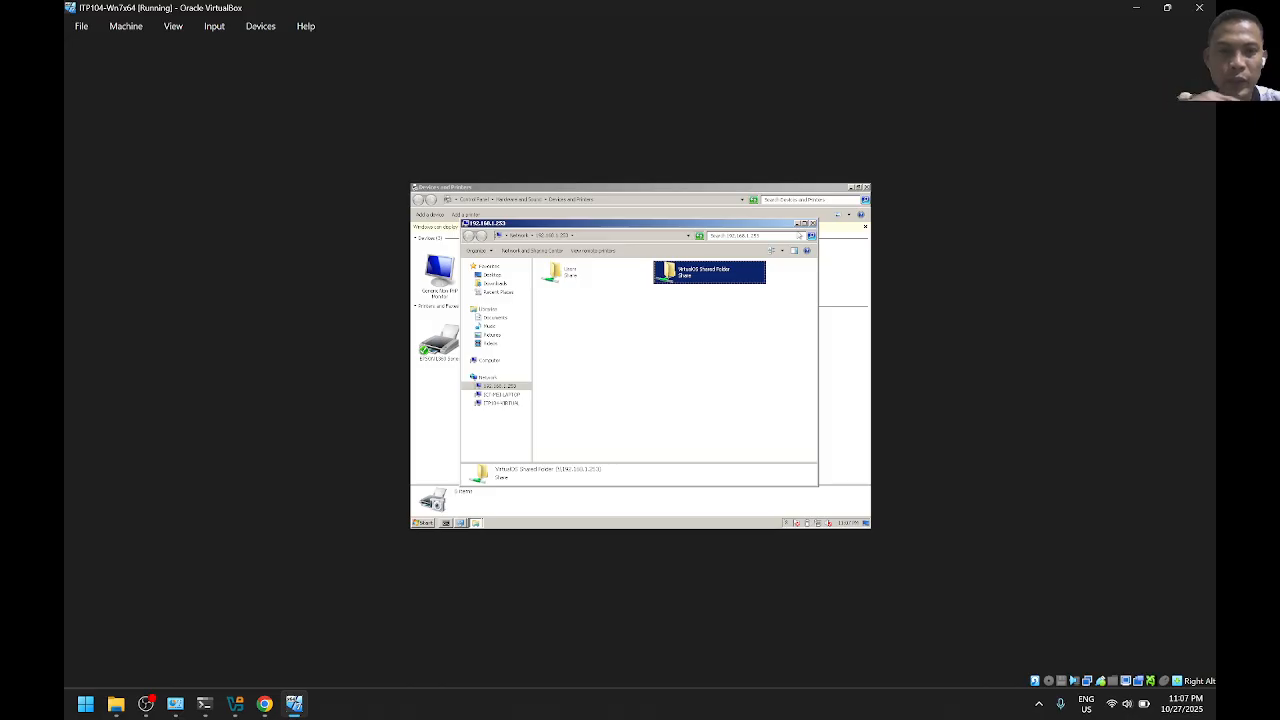
{"action": "left_click", "coordinate": [797, 224]}
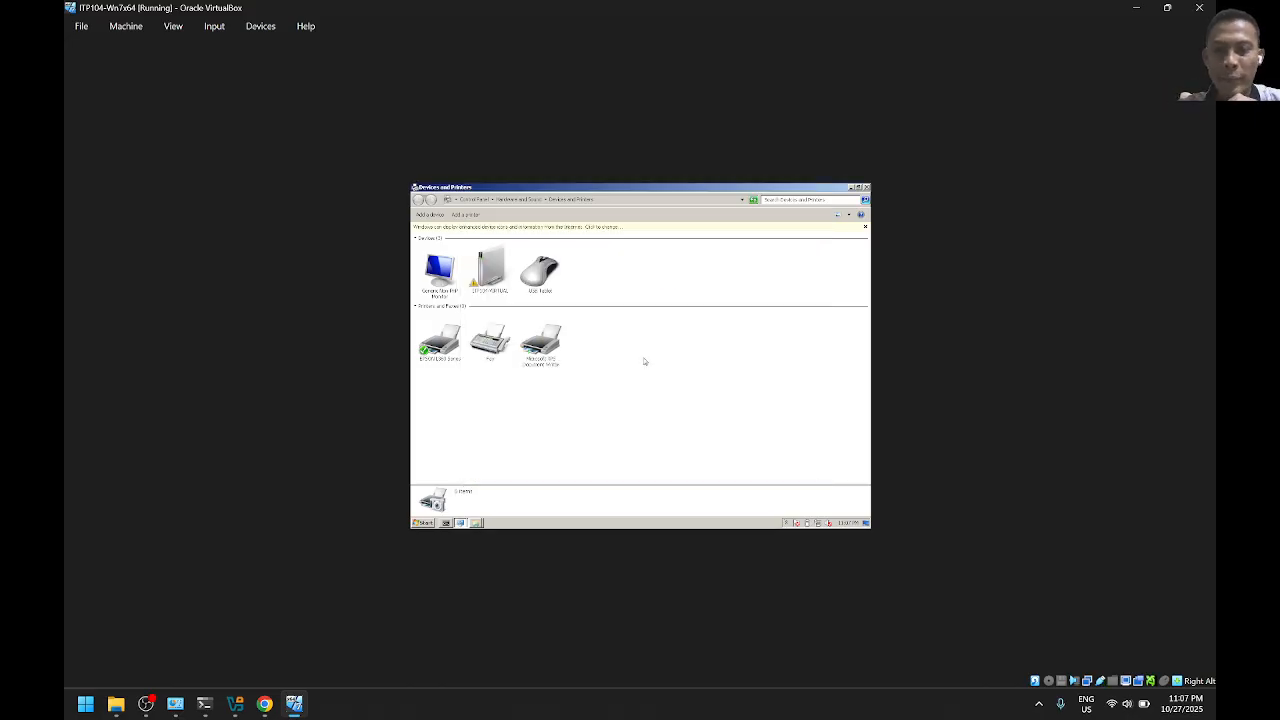
Open the EPSON L360 Series printer properties and enable sharing of the printer
{"action": "right_click", "coordinate": [450, 347]}
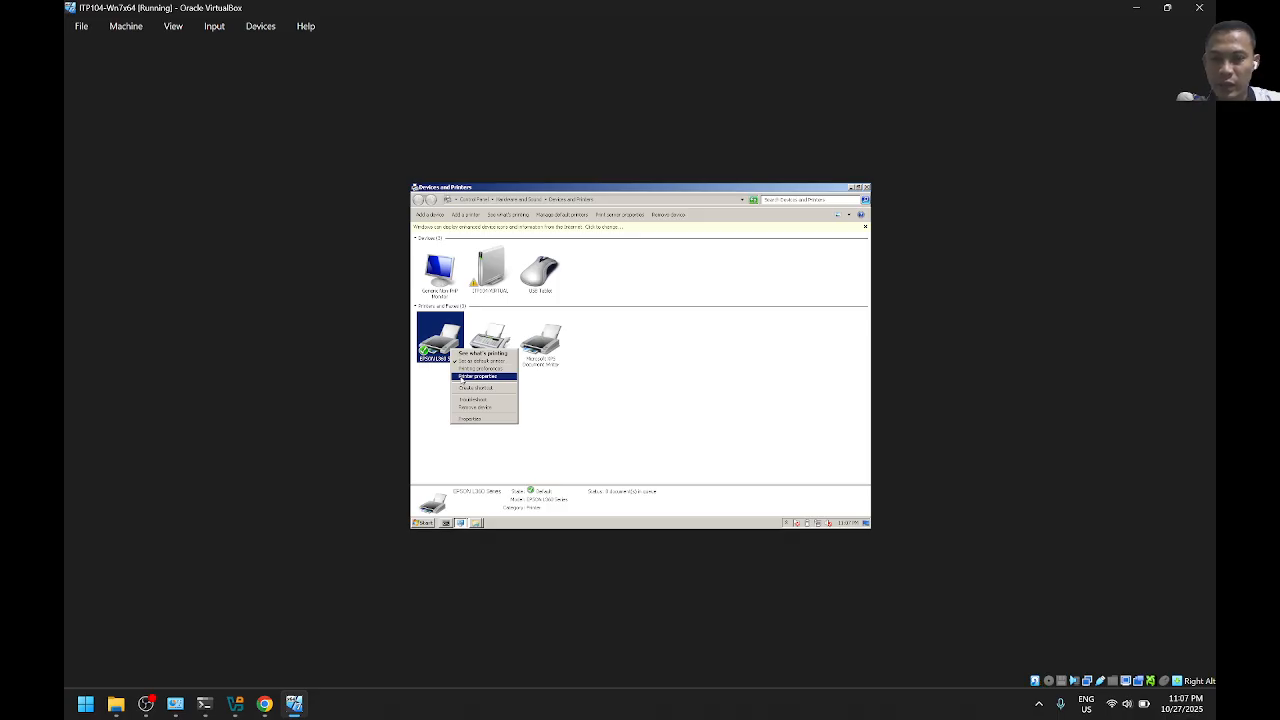
{"action": "left_click", "coordinate": [421, 381]}
{"action": "right_click", "coordinate": [442, 335]}
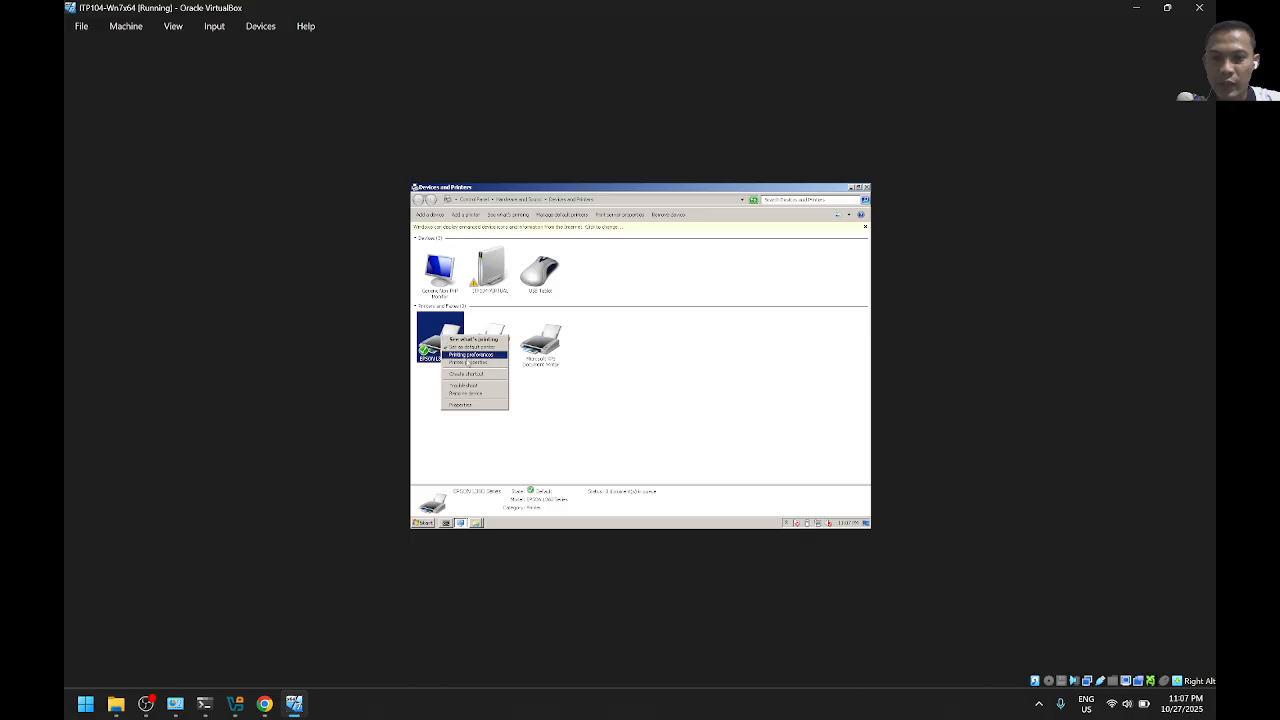
{"action": "left_click", "coordinate": [475, 362]}
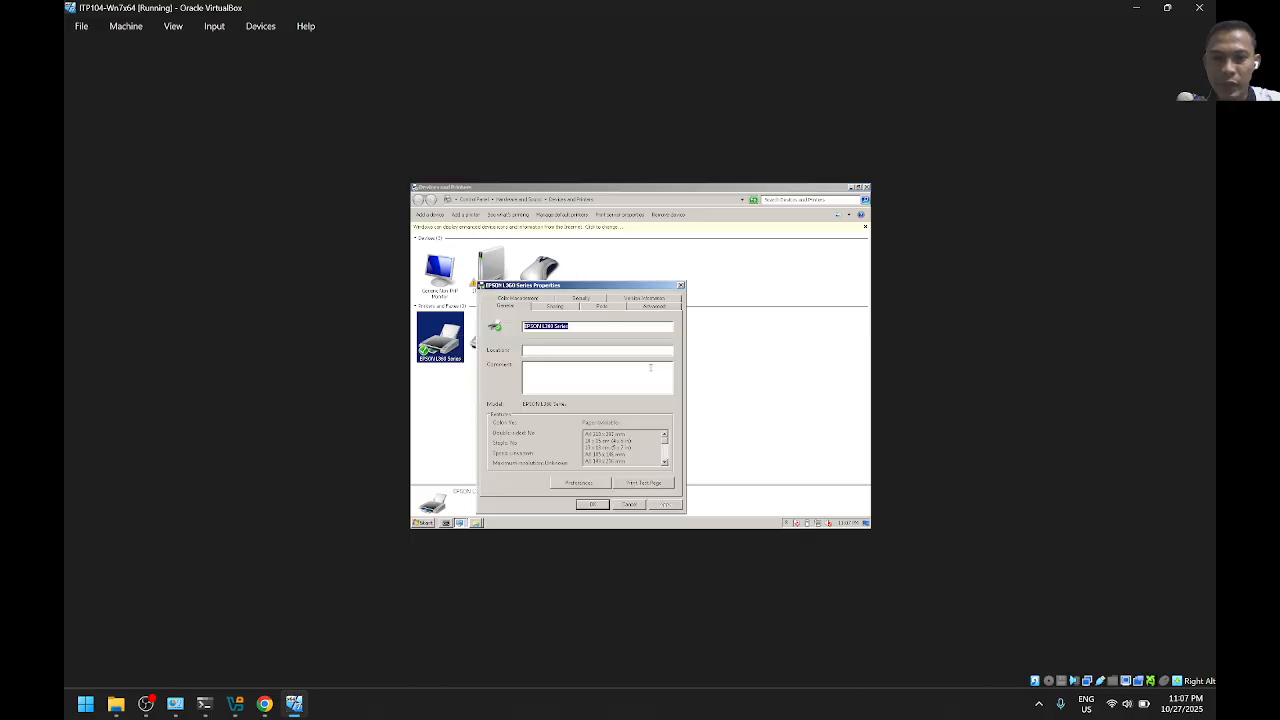
{"action": "left_click", "coordinate": [554, 306]}
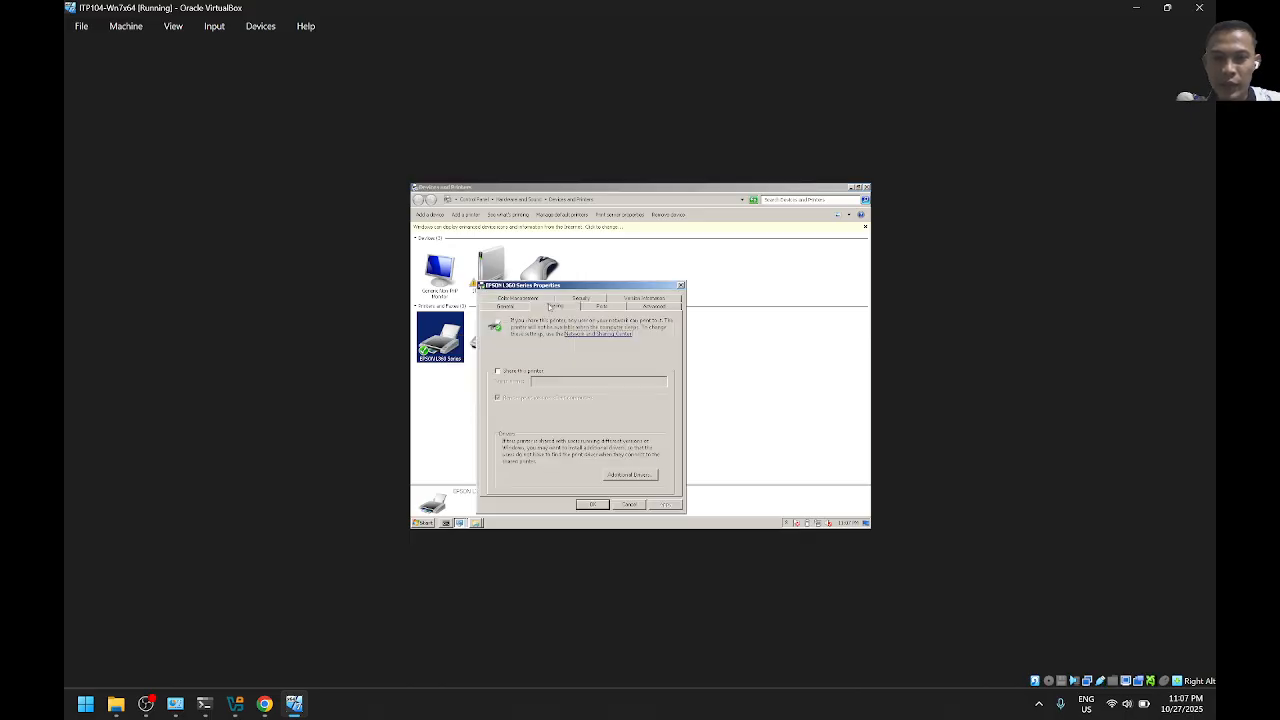
{"action": "left_click", "coordinate": [513, 372]}
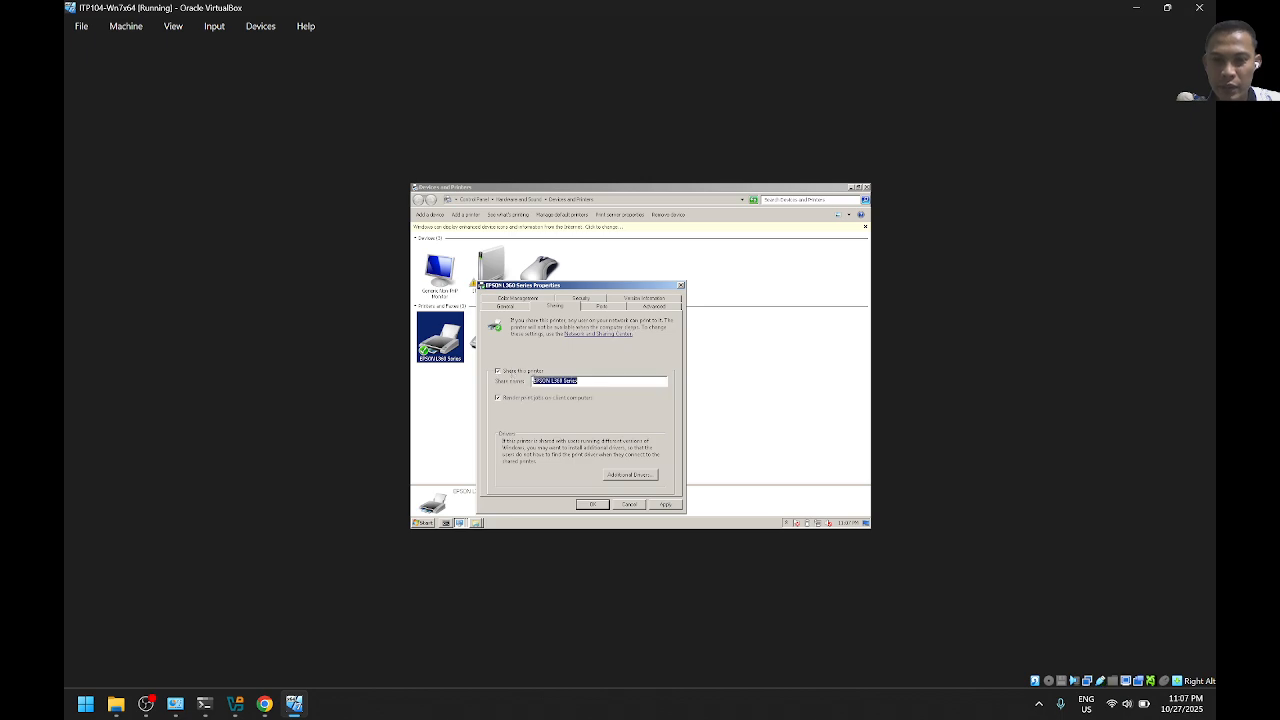
Set the printer's share name to "VirtualOS Shared Printer" and save the sharing settings
{"action": "left_click", "coordinate": [595, 381]}
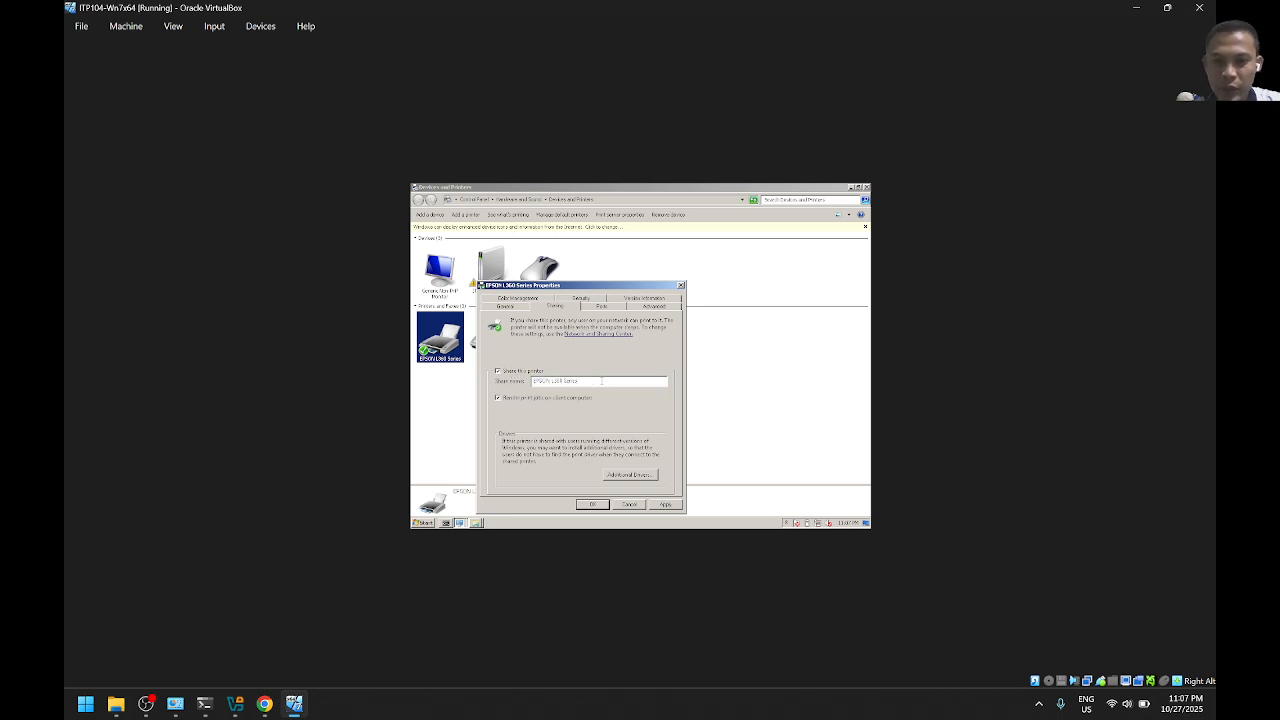
{"action": "left_click_drag", "start_coordinate": [585, 380], "coordinate": [527, 381]}
{"action": "left_click", "coordinate": [592, 382]}
{"action": "left_click", "coordinate": [609, 381]}
{"action": "left_click_drag", "start_coordinate": [609, 381], "coordinate": [524, 380]}
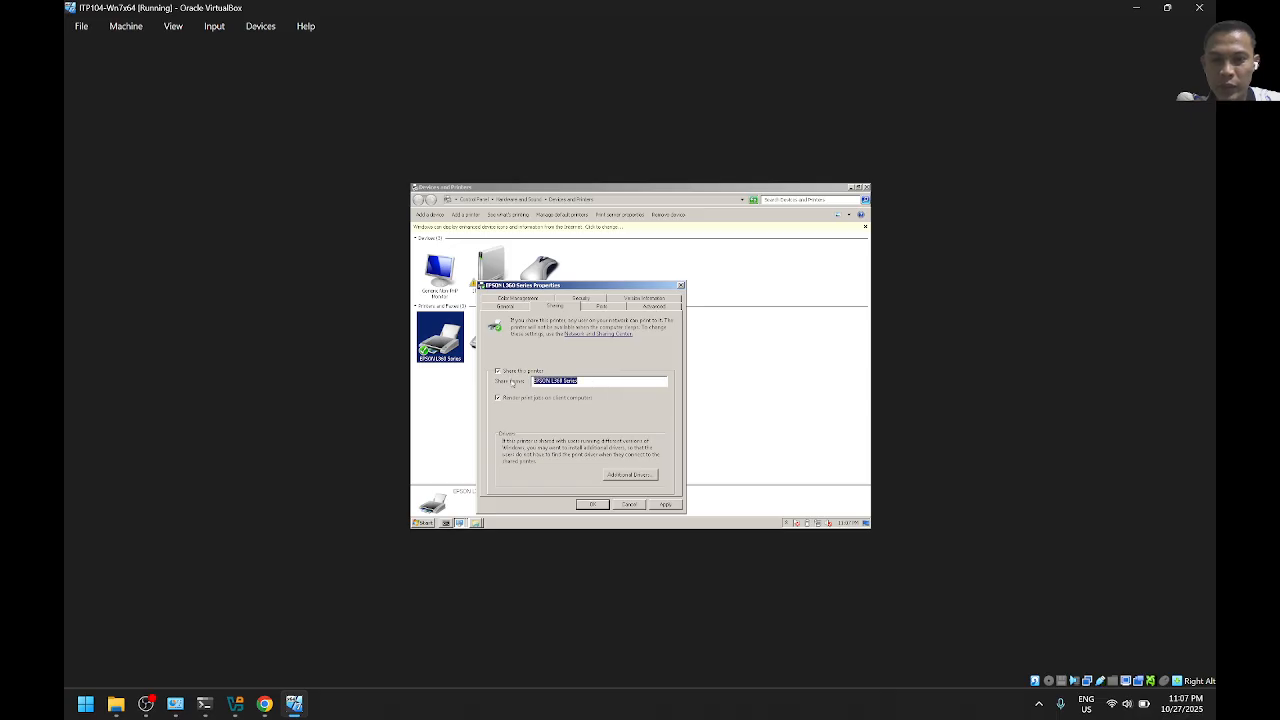
{"action": "type", "text": "V"}
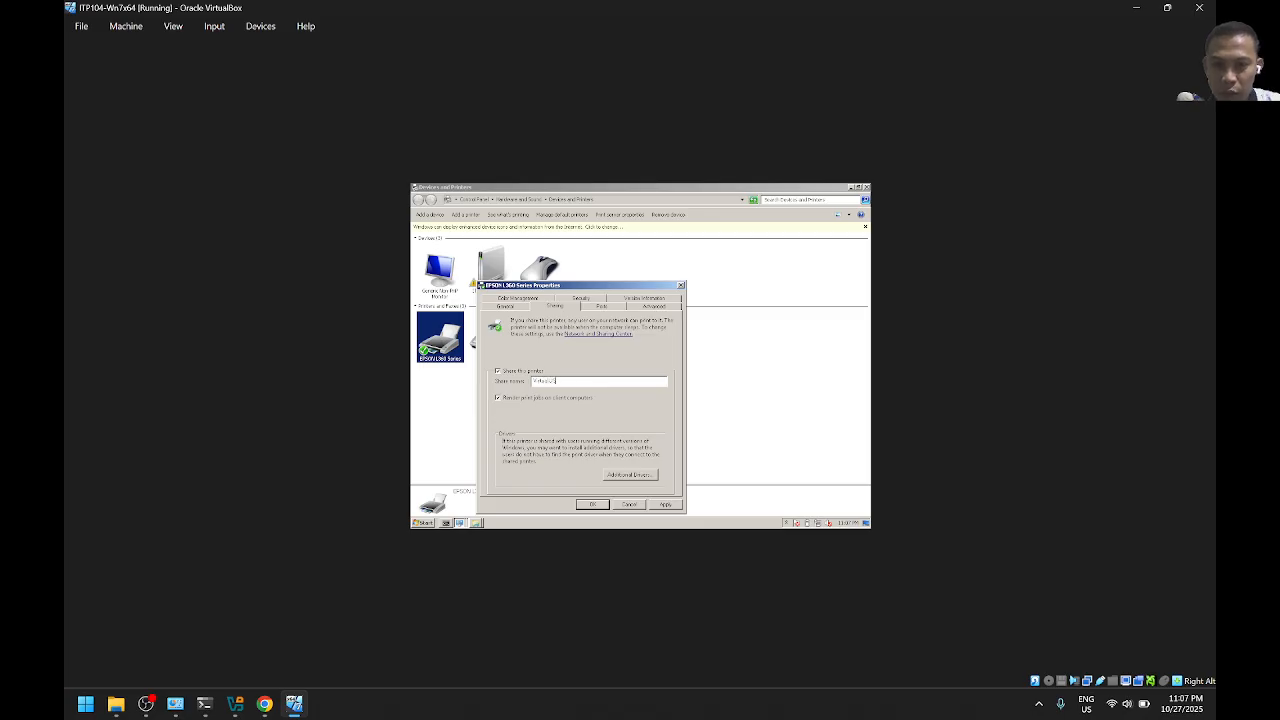
{"action": "type", "text": "irtualPC Shared Printe"}
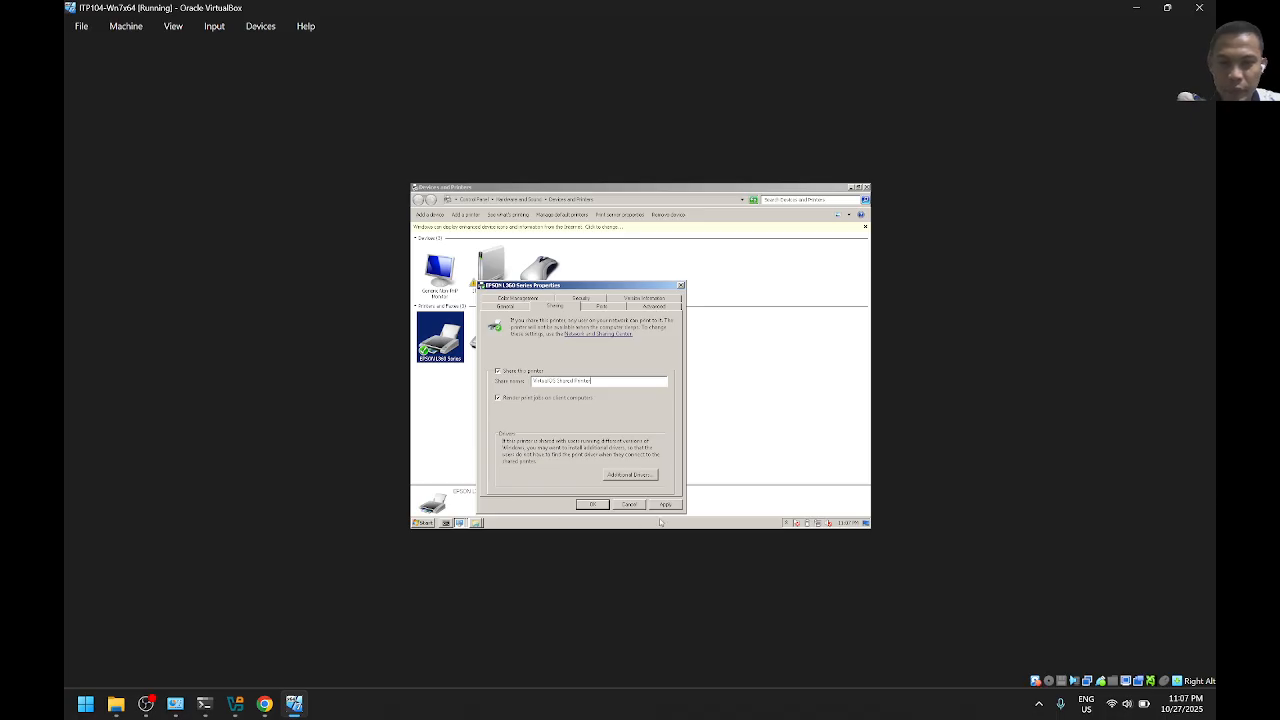
{"action": "type", "text": "r"}
{"action": "left_click", "coordinate": [591, 505]}
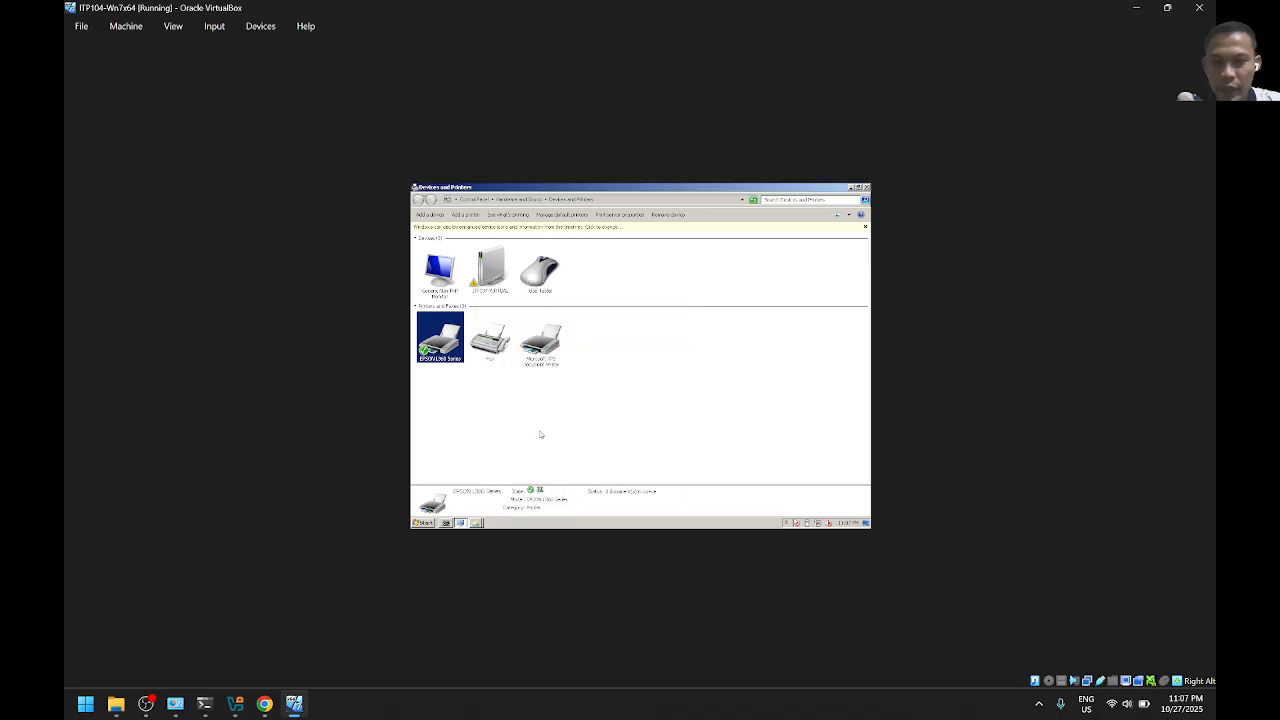
Check the sharing state of the EPSON L360 Series printer and leave the Devices and Printers window
{"action": "left_click", "coordinate": [448, 358]}
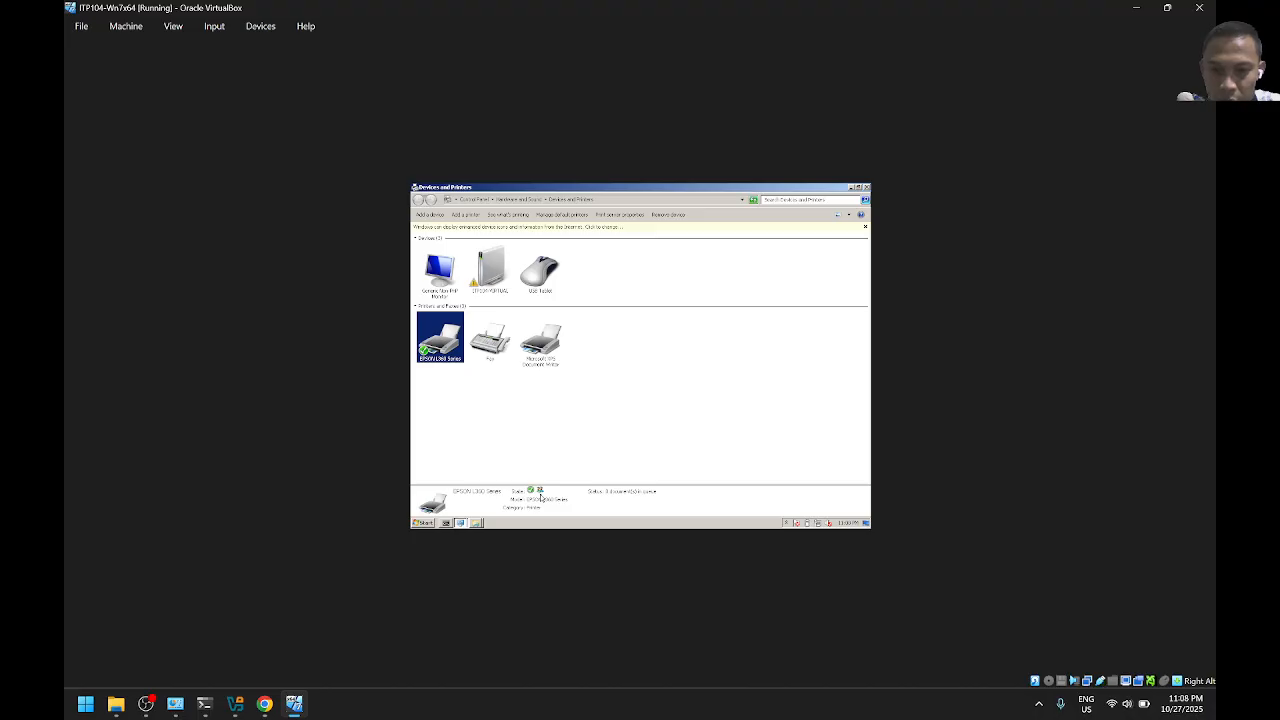
{"action": "mouse_move", "coordinate": [539, 497]}
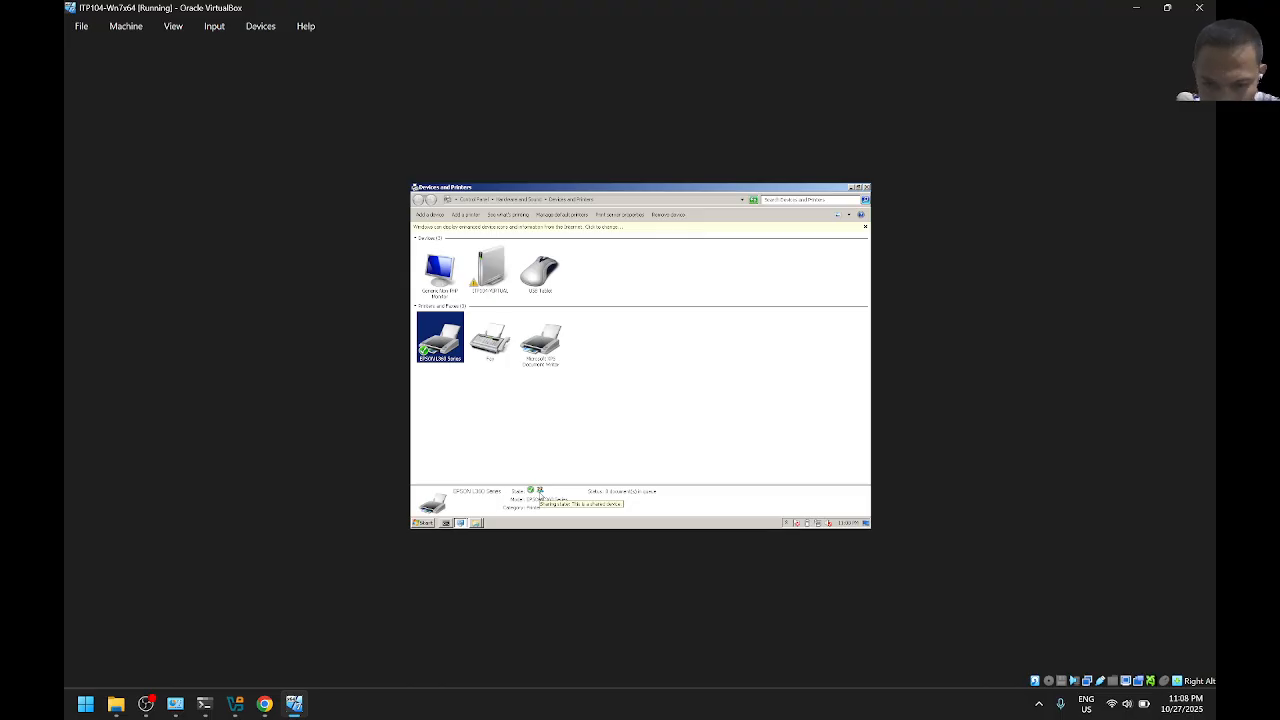
{"action": "left_click", "coordinate": [840, 262]}
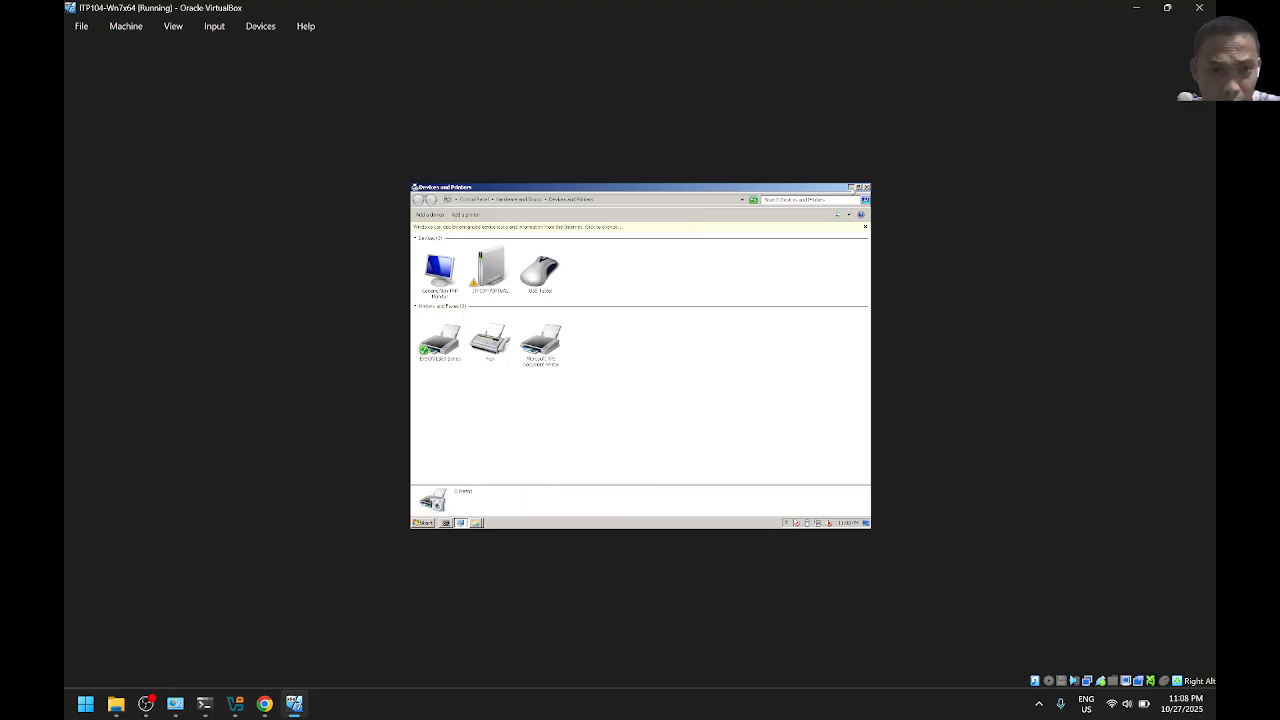
{"action": "left_click", "coordinate": [866, 187]}
{"action": "right_click", "coordinate": [618, 300]}
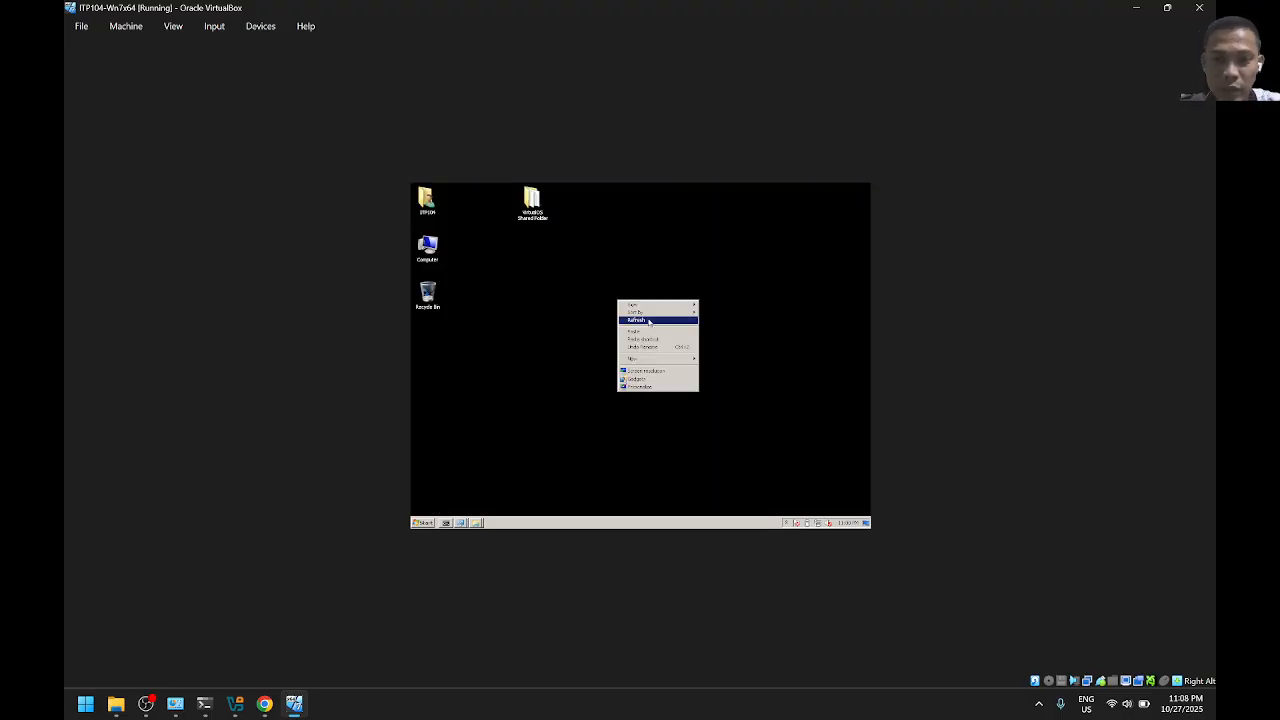
{"action": "left_click", "coordinate": [650, 320]}
{"action": "left_click", "coordinate": [481, 522]}
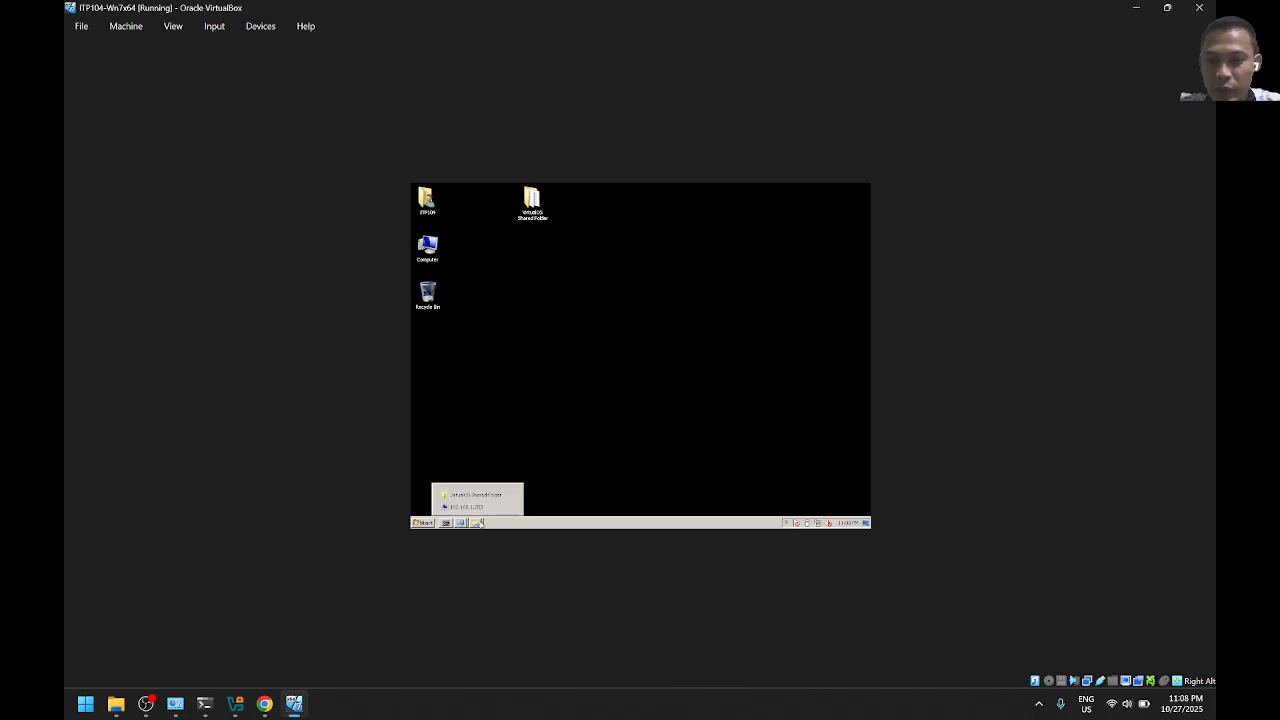
{"action": "left_click", "coordinate": [532, 352]}
{"action": "right_click", "coordinate": [606, 318]}
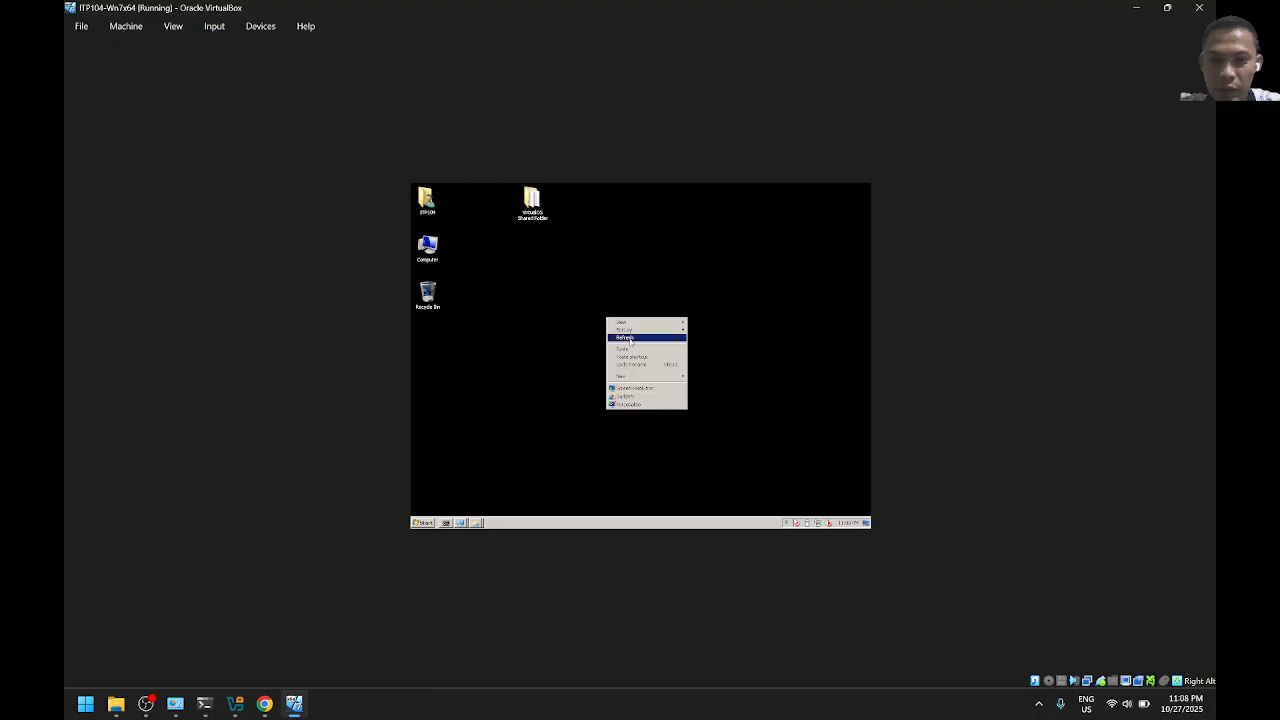
Refresh the virtual machine's desktop, bring back the 192.168.1.253 network window and refresh its list of shared resources
{"action": "left_click", "coordinate": [631, 341]}
{"action": "left_click", "coordinate": [425, 522]}
{"action": "left_click", "coordinate": [426, 523]}
{"action": "left_click", "coordinate": [477, 522]}
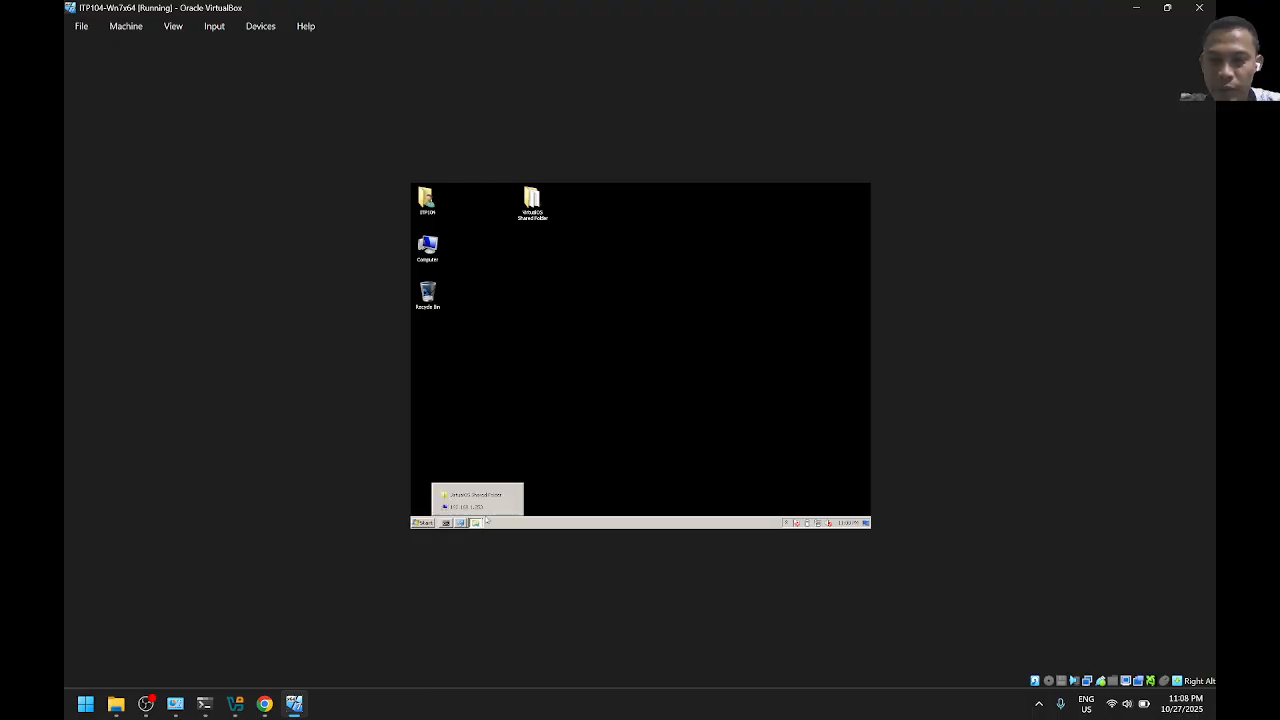
{"action": "left_click", "coordinate": [466, 506]}
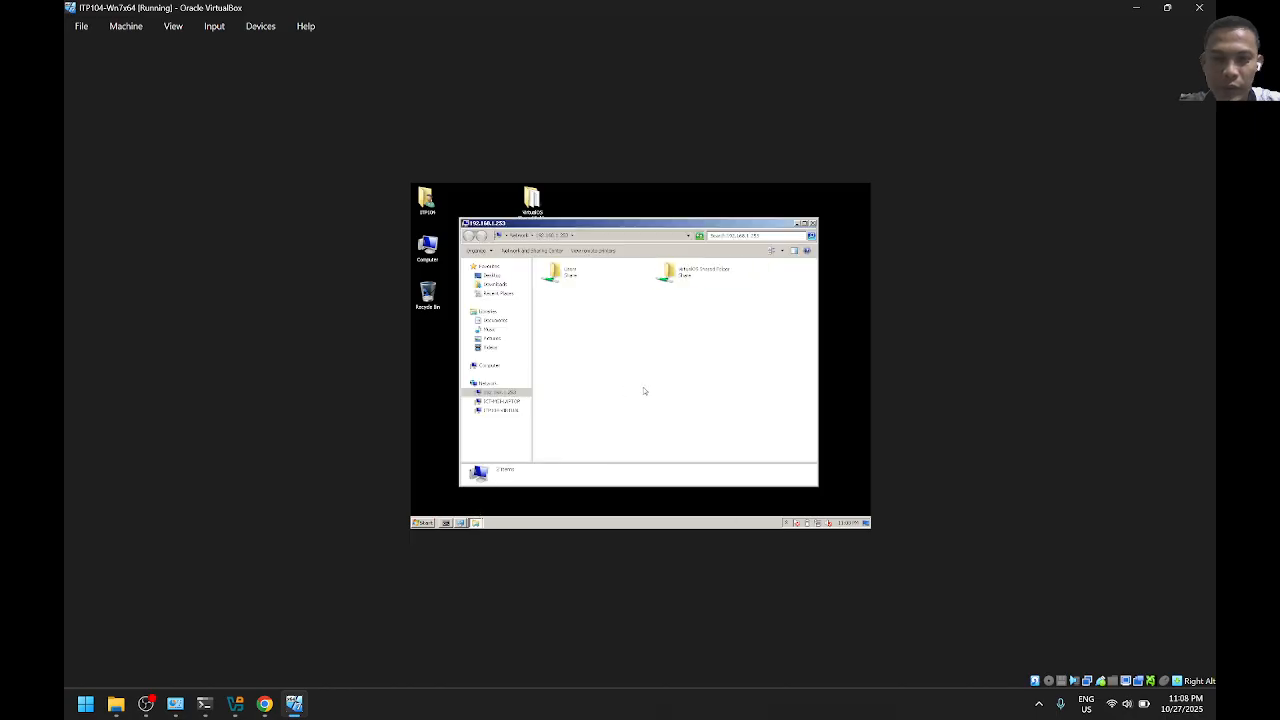
{"action": "left_click", "coordinate": [796, 223]}
{"action": "left_click", "coordinate": [477, 522]}
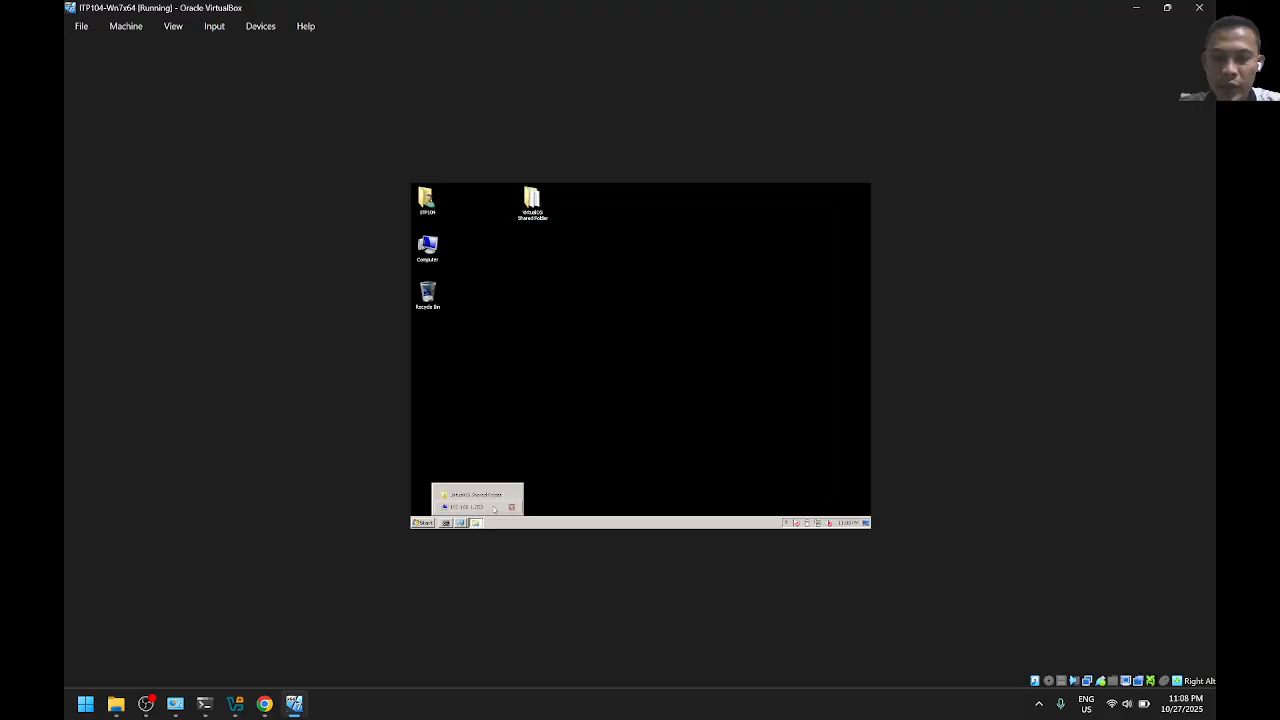
{"action": "left_click", "coordinate": [500, 508]}
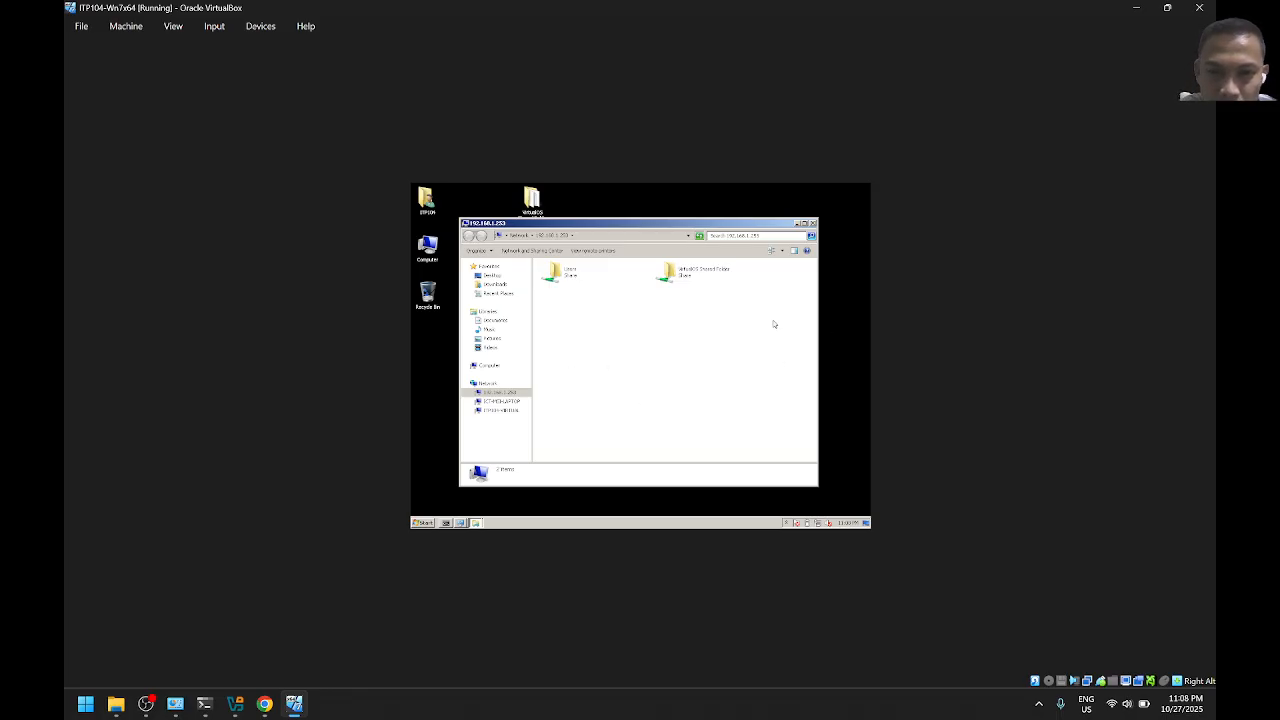
{"action": "right_click", "coordinate": [713, 340]}
{"action": "left_click", "coordinate": [726, 367]}
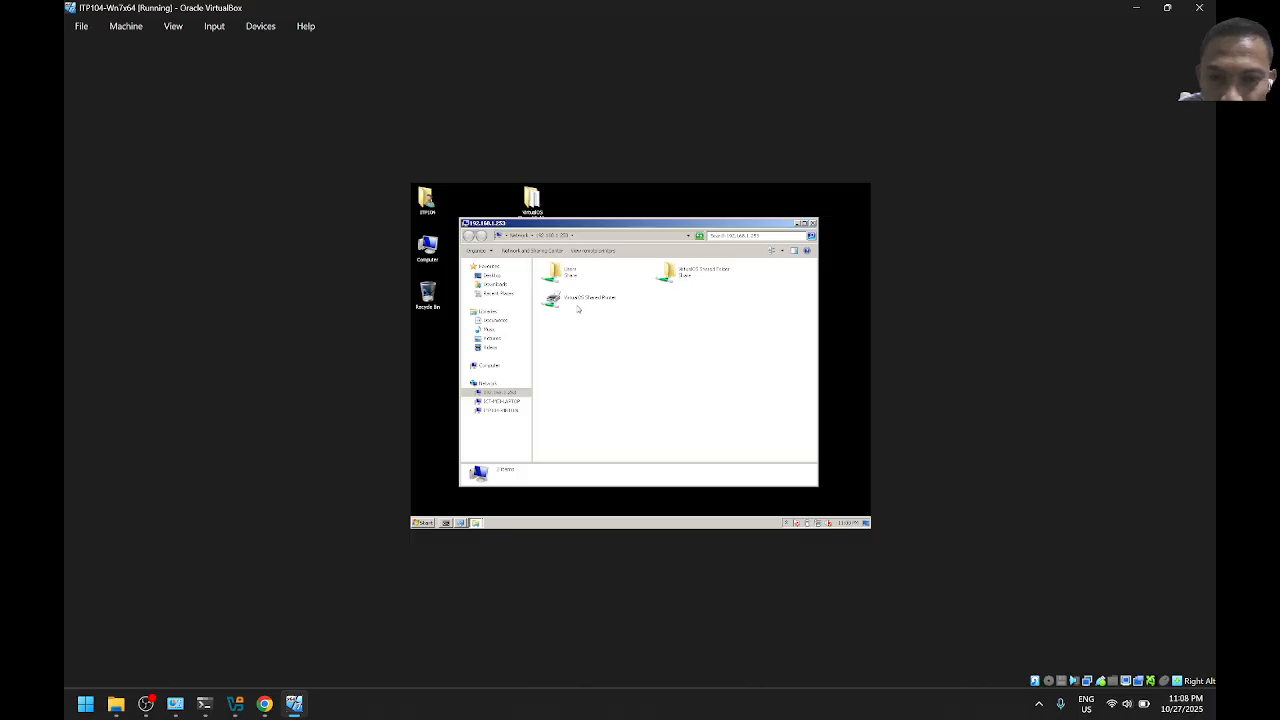
Check the VirtualOS Shared Printer entry among the shared resources and close the 192.168.1.253 window
{"action": "left_click", "coordinate": [580, 306]}
{"action": "left_click", "coordinate": [596, 348]}
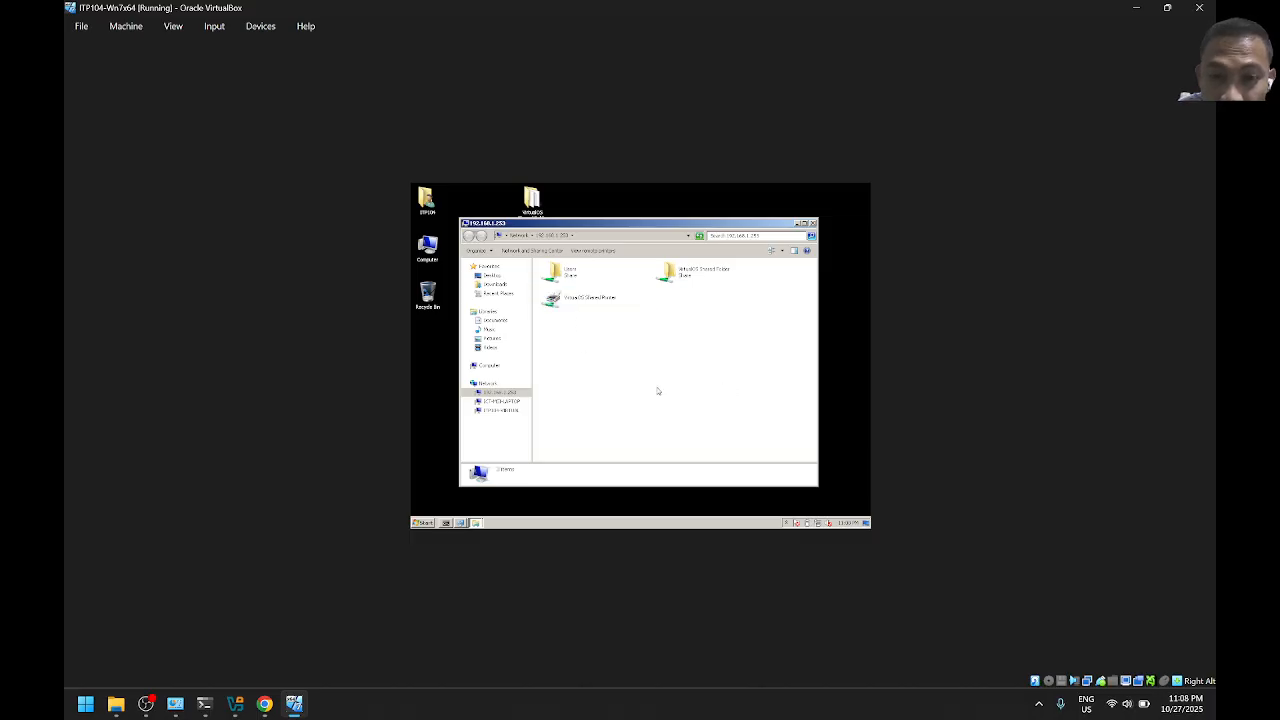
{"action": "left_click", "coordinate": [587, 298]}
{"action": "left_click", "coordinate": [690, 309]}
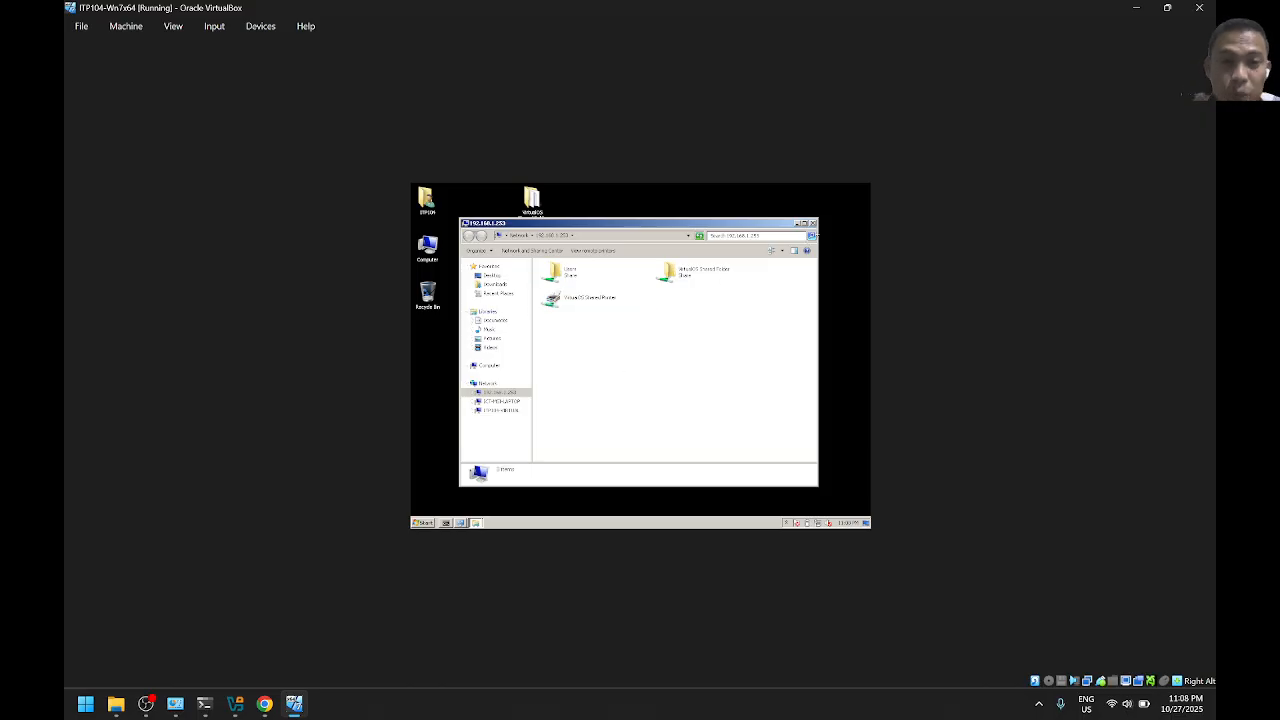
{"action": "left_click", "coordinate": [812, 223]}
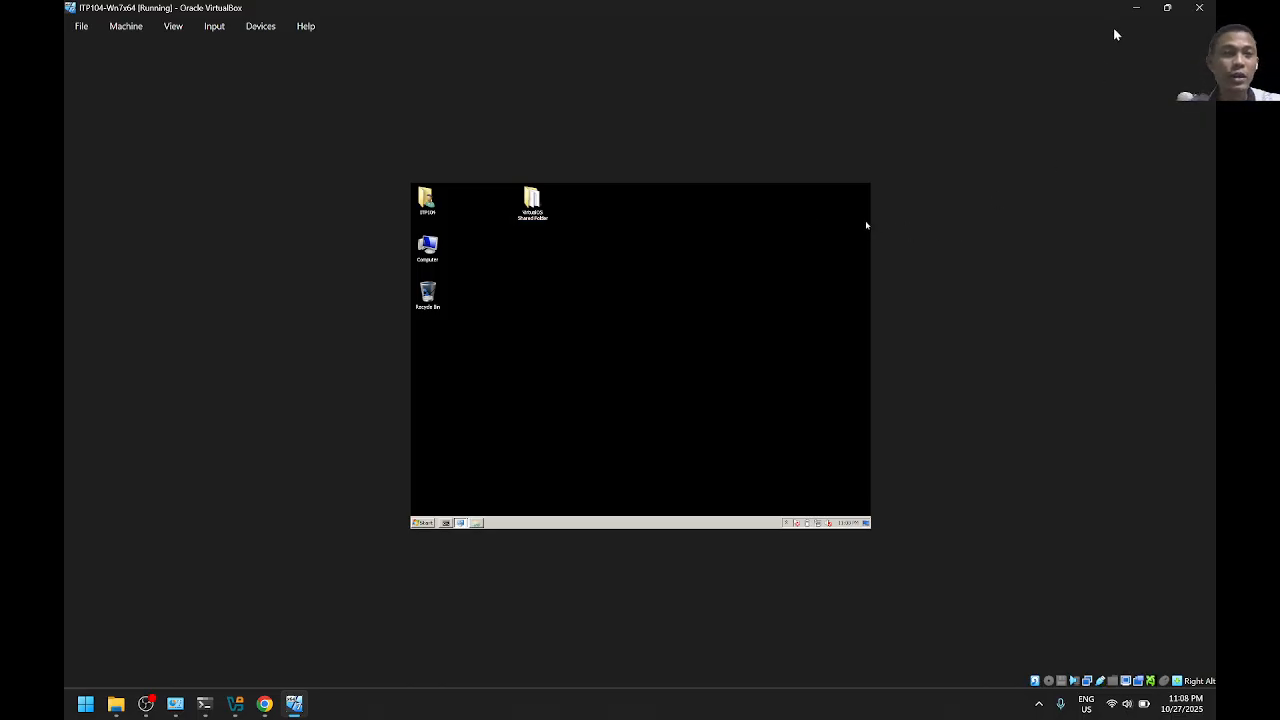
Switch to the host's File Explorer and look for VirtualOS Shared Printer among the resources of 192.168.1.253
{"action": "left_click", "coordinate": [1134, 9]}
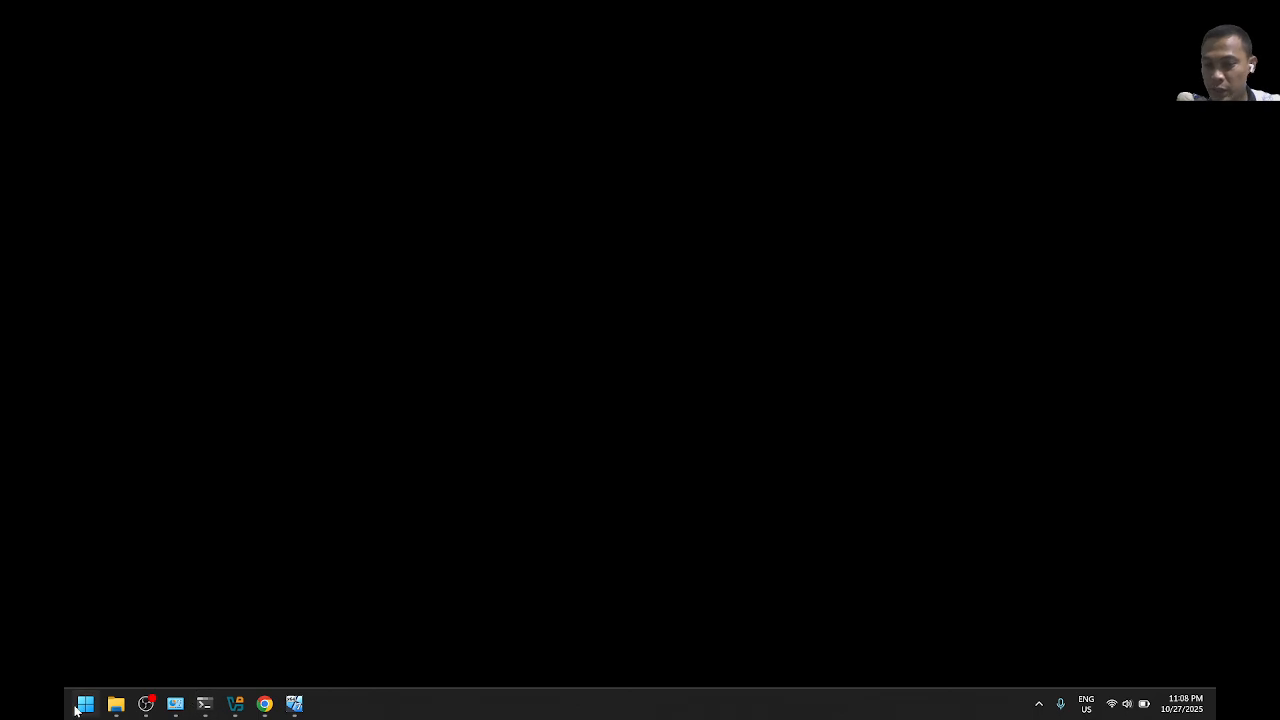
{"action": "mouse_move", "coordinate": [116, 704]}
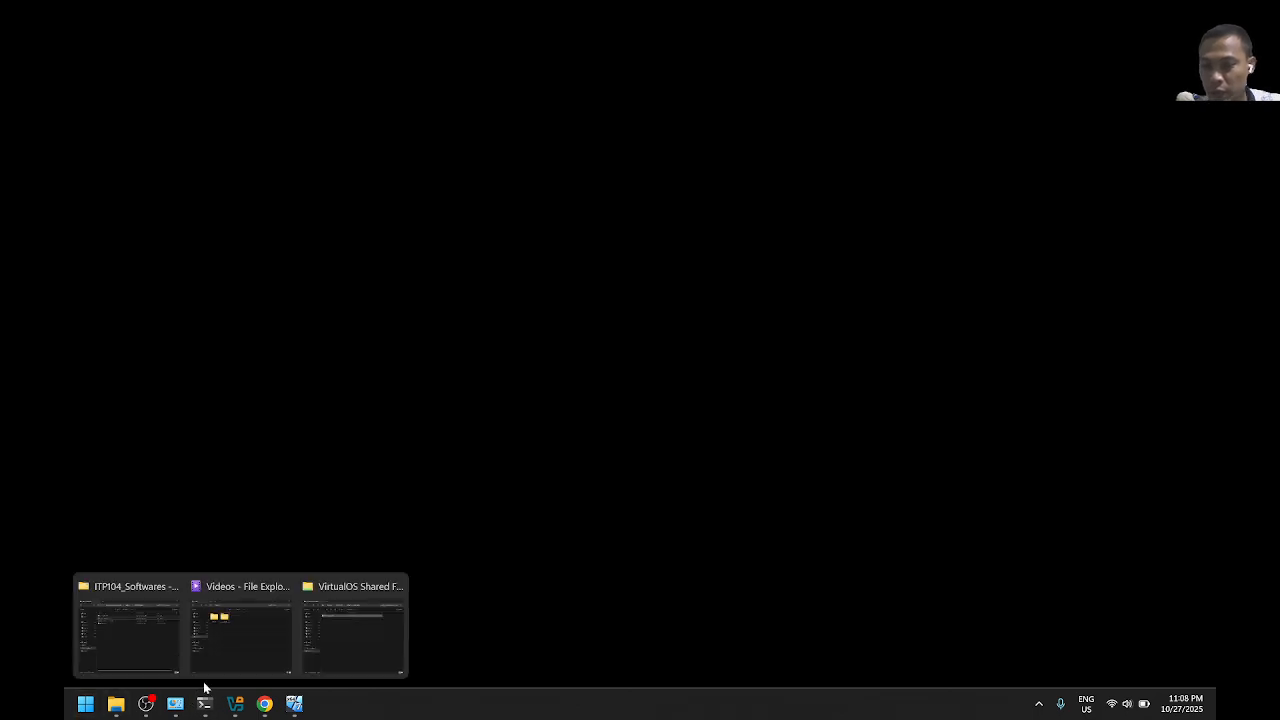
{"action": "left_click", "coordinate": [350, 649]}
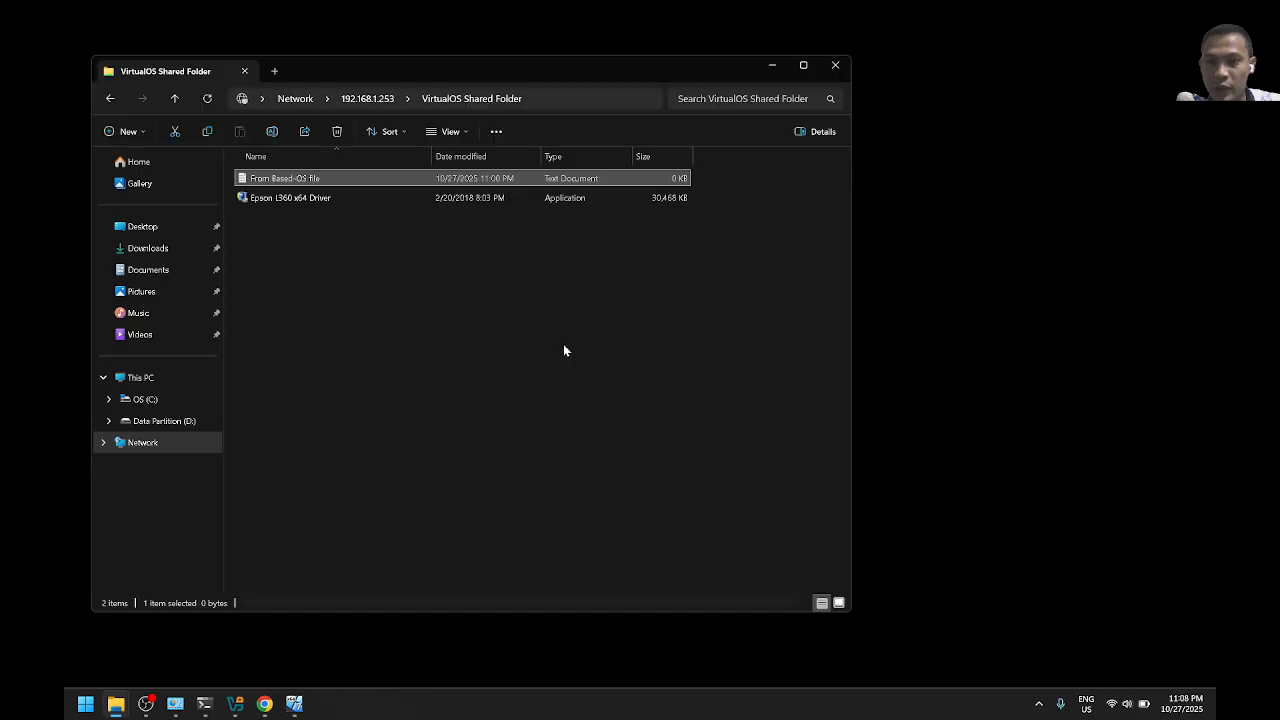
{"action": "left_click", "coordinate": [368, 98]}
{"action": "left_click", "coordinate": [622, 168]}
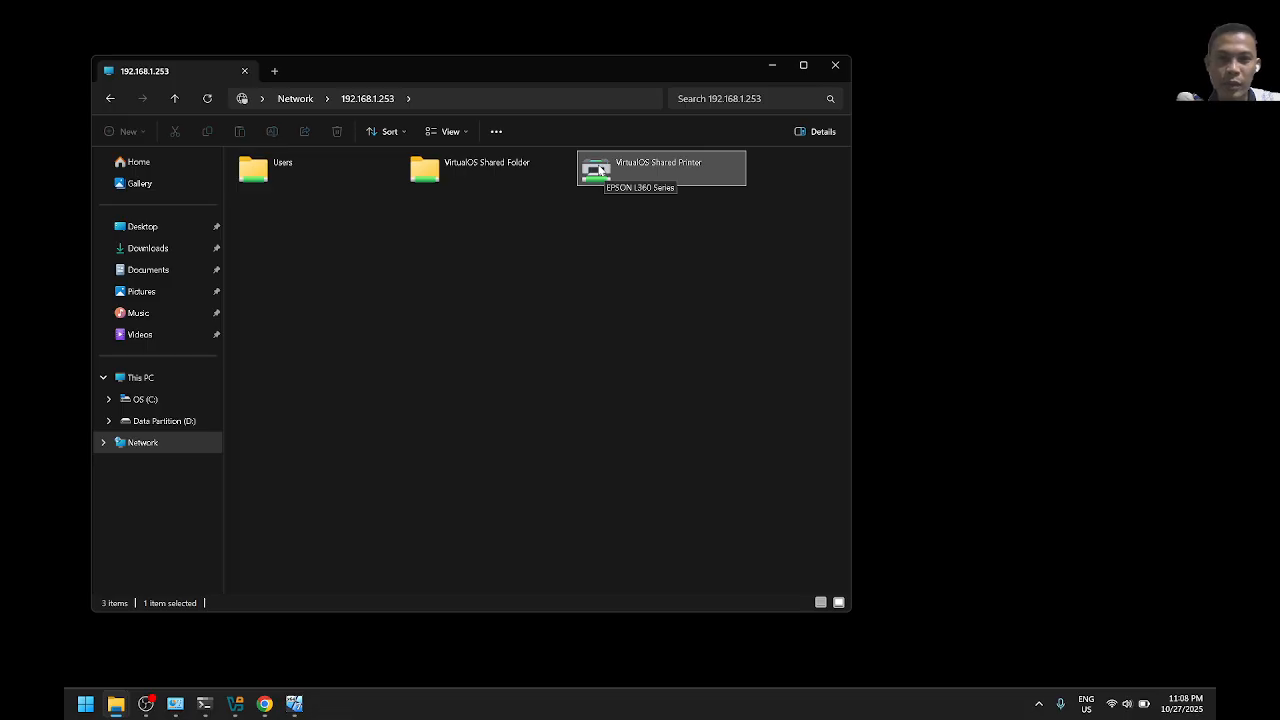
{"action": "left_click", "coordinate": [303, 654]}
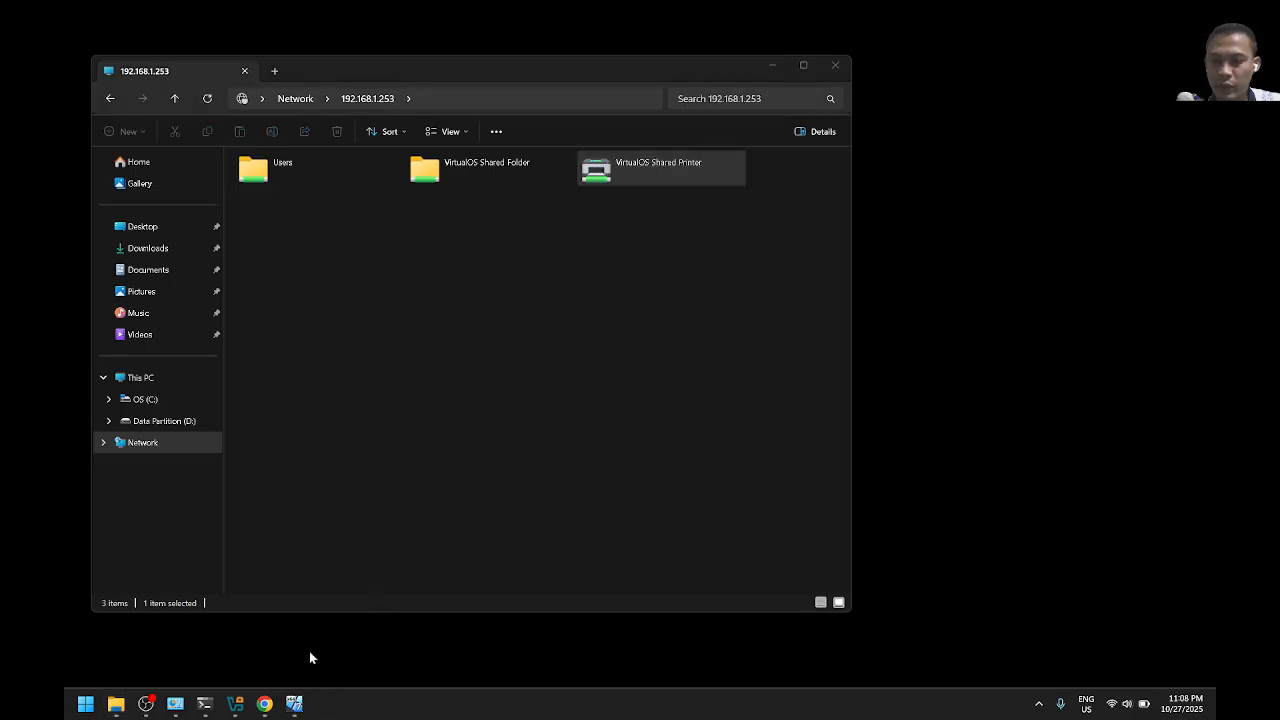
Clear the host's desktop and open the Printers & scanners page in Settings to review the installed printers
{"action": "key", "text": "super+d"}
{"action": "left_click", "coordinate": [179, 708]}
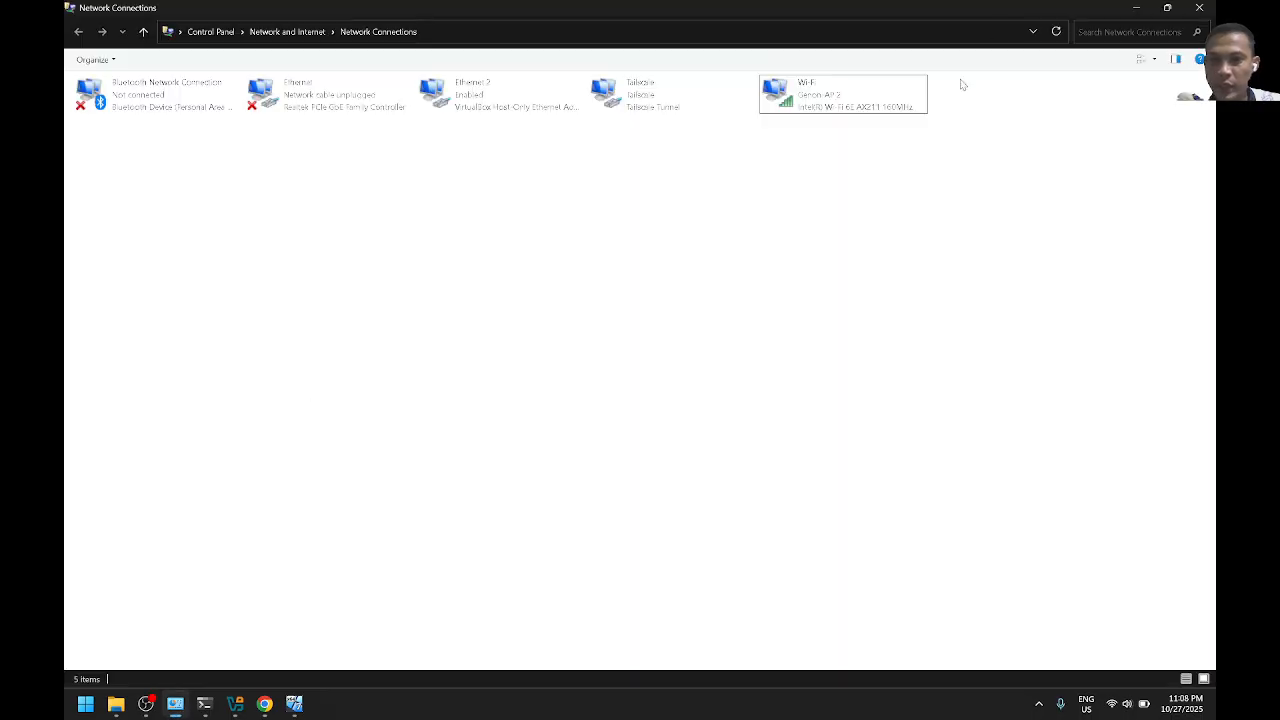
{"action": "left_click", "coordinate": [1136, 8]}
{"action": "left_click", "coordinate": [85, 703]}
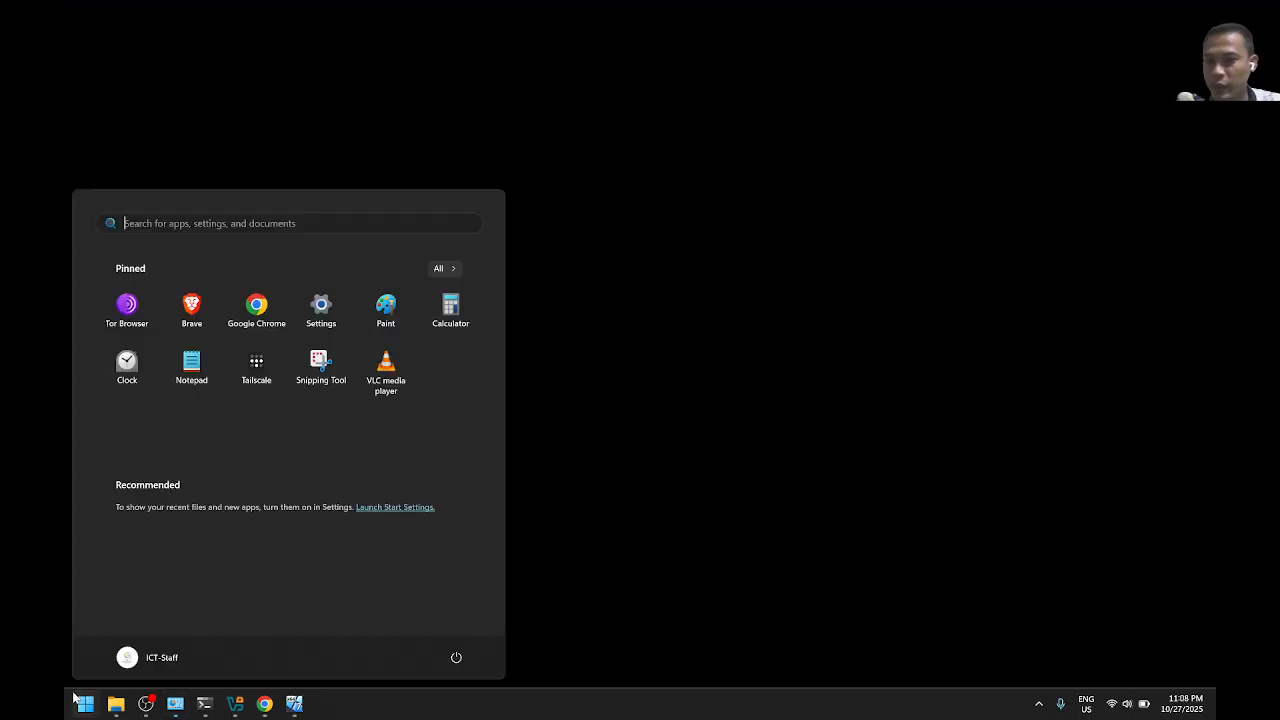
{"action": "left_click", "coordinate": [330, 316]}
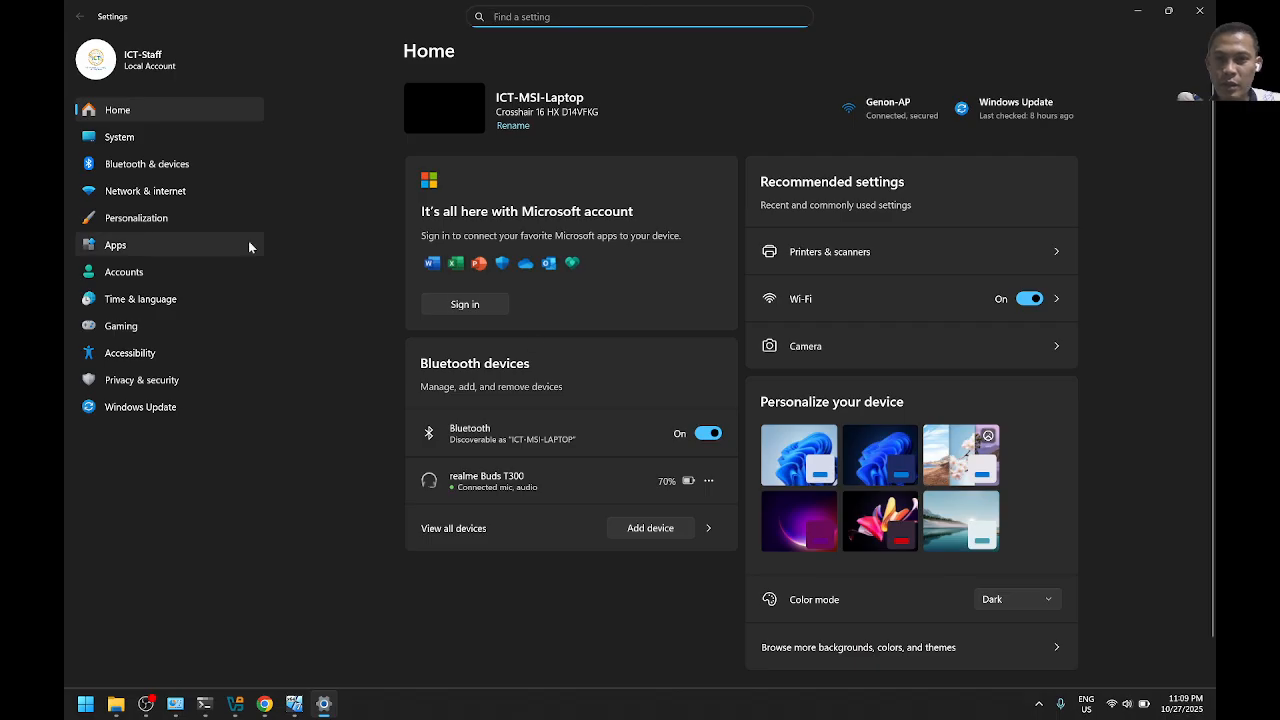
{"action": "left_click", "coordinate": [160, 164]}
{"action": "left_click", "coordinate": [490, 398]}
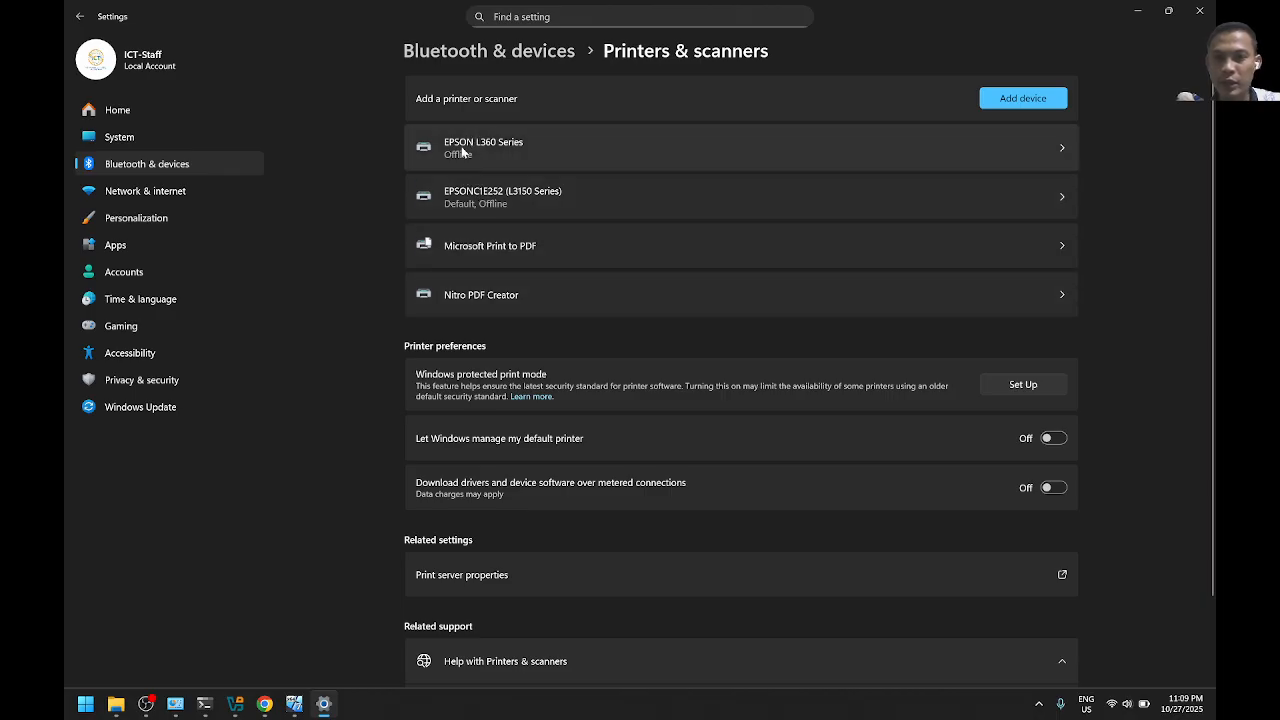
Return to the 192.168.1.253 window in File Explorer and connect the host to VirtualOS Shared Printer
{"action": "mouse_move", "coordinate": [118, 706]}
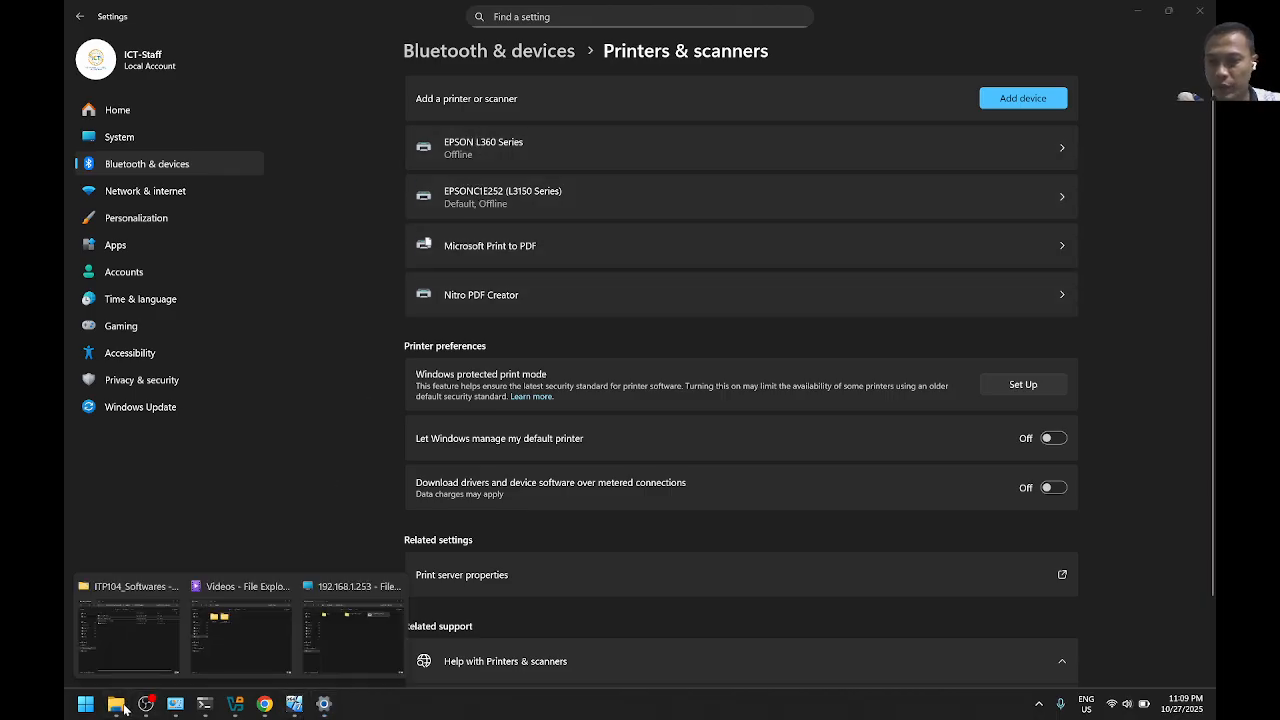
{"action": "left_click", "coordinate": [326, 655]}
{"action": "left_click_drag", "start_coordinate": [539, 69], "coordinate": [742, 146]}
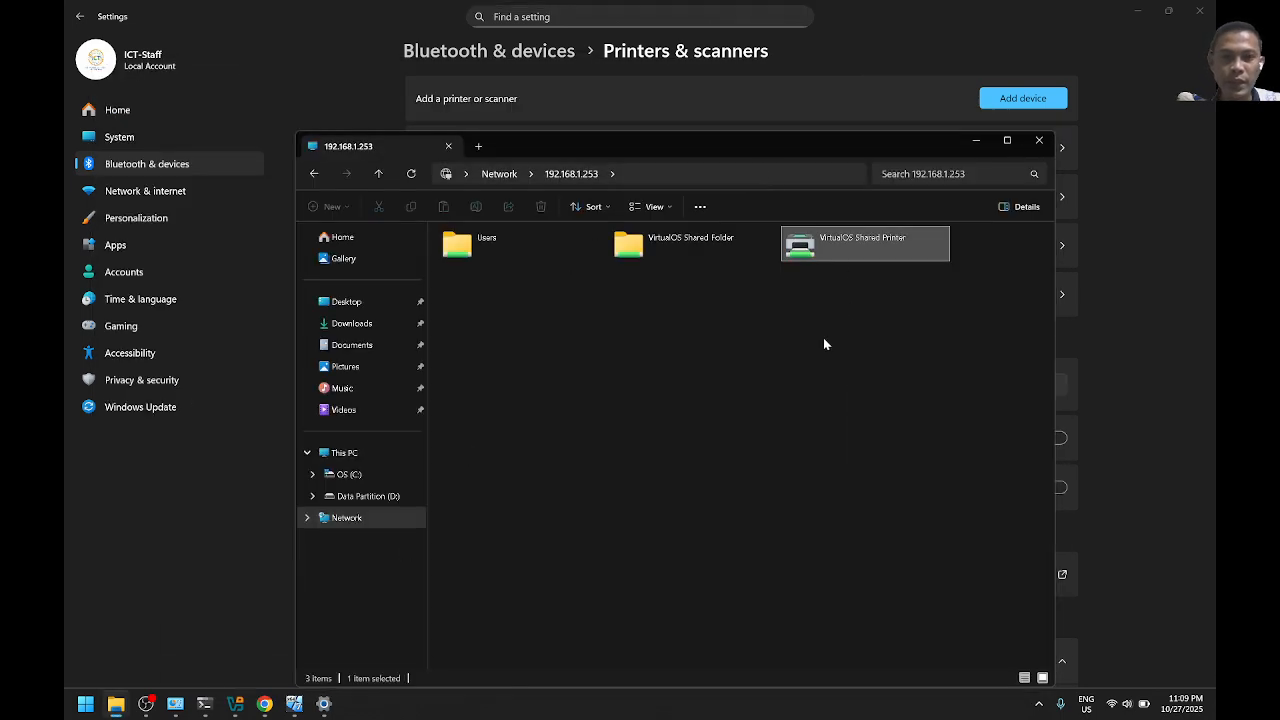
{"action": "right_click", "coordinate": [810, 249]}
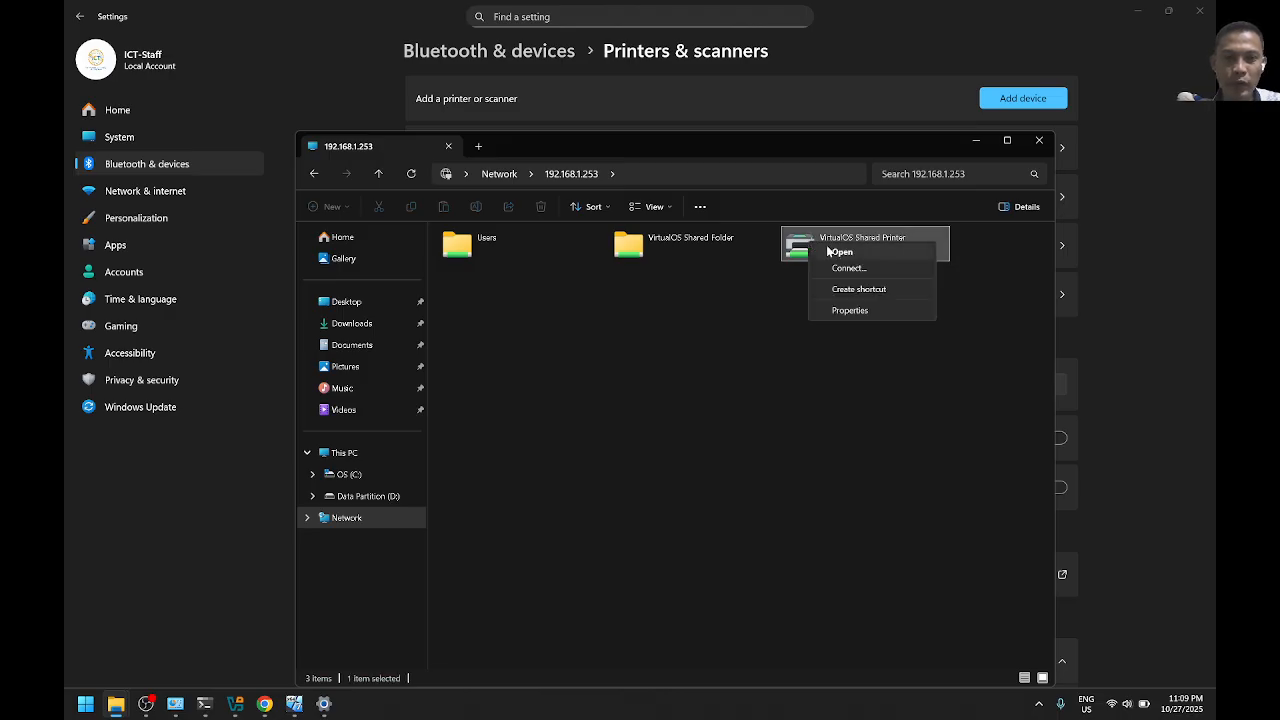
{"action": "left_click", "coordinate": [795, 250]}
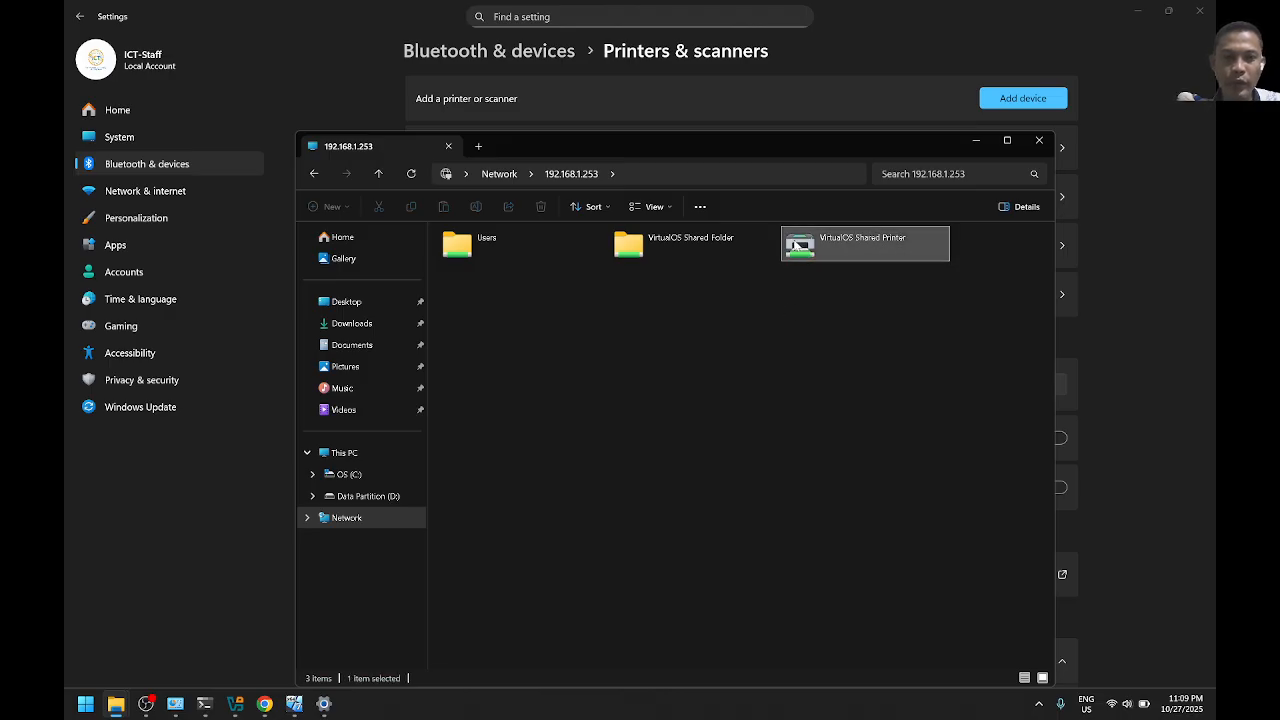
{"action": "left_click", "coordinate": [748, 398]}
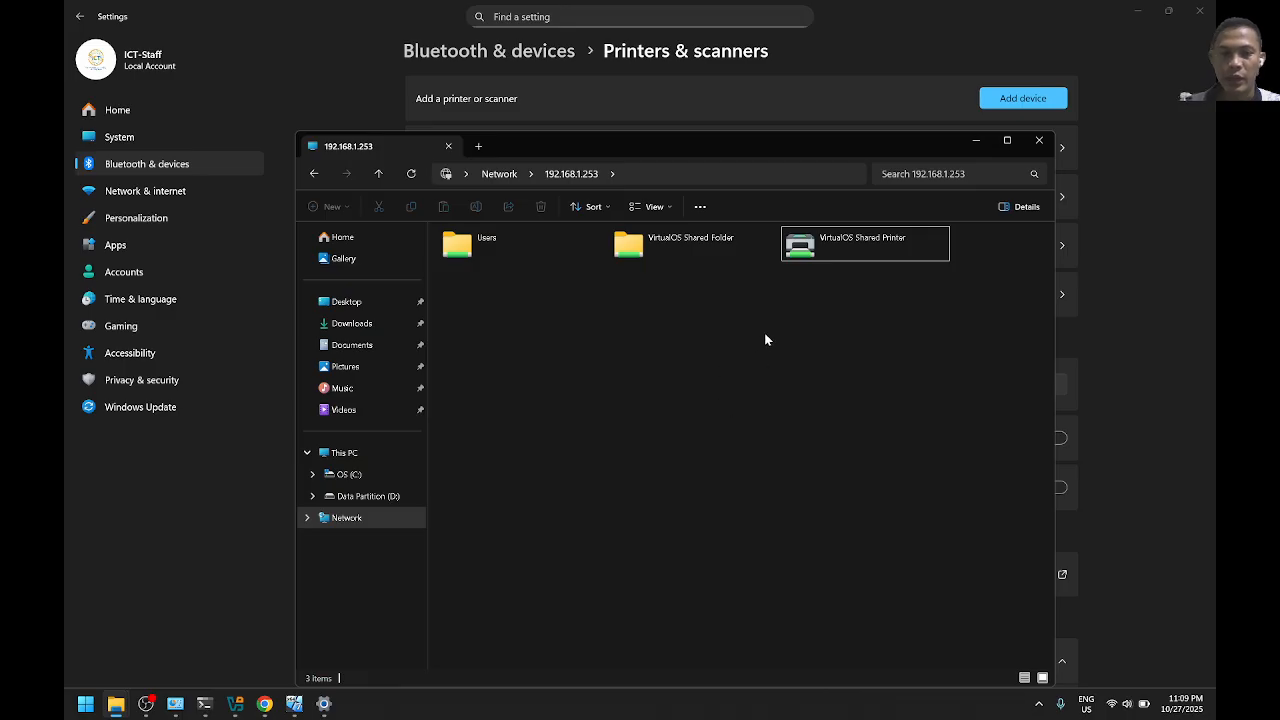
{"action": "right_click", "coordinate": [811, 252]}
{"action": "left_click", "coordinate": [789, 289]}
{"action": "right_click", "coordinate": [794, 252]}
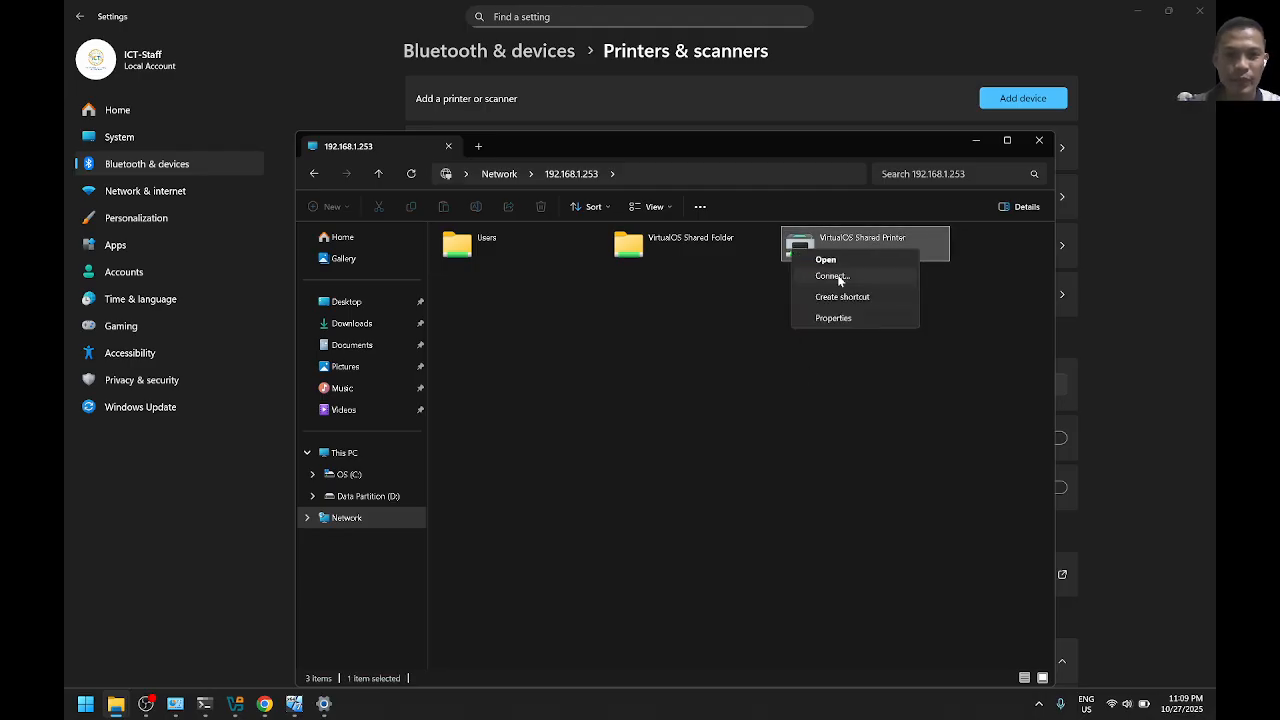
{"action": "left_click", "coordinate": [833, 276]}
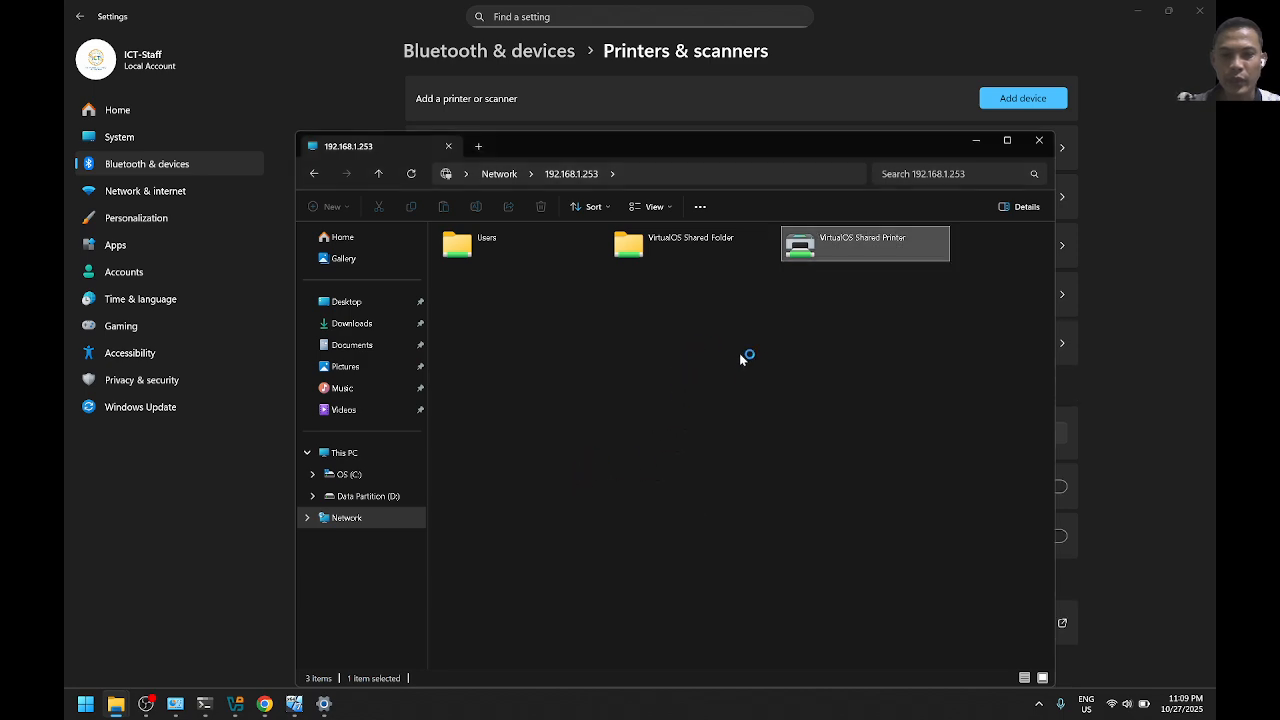
Check the EPSON L360 Series on 192.168.1.253 printer in Settings, return to the printer list and minimize the window
{"action": "left_click", "coordinate": [979, 142]}
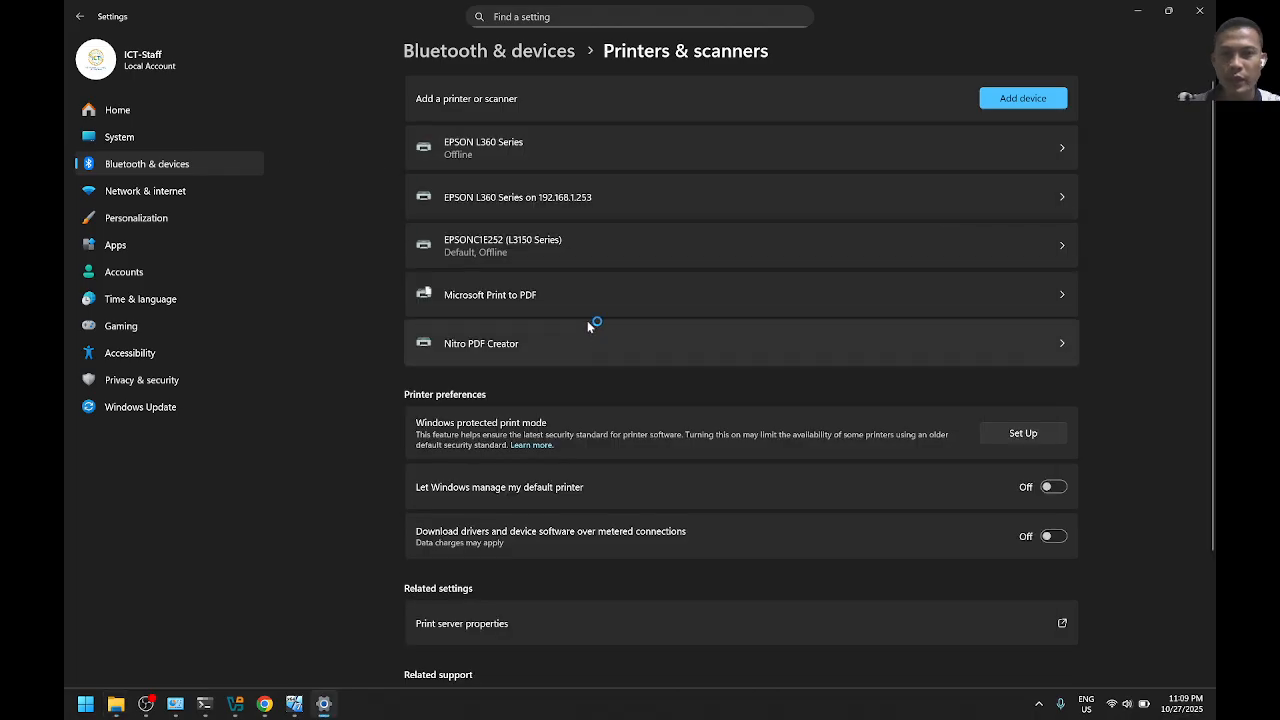
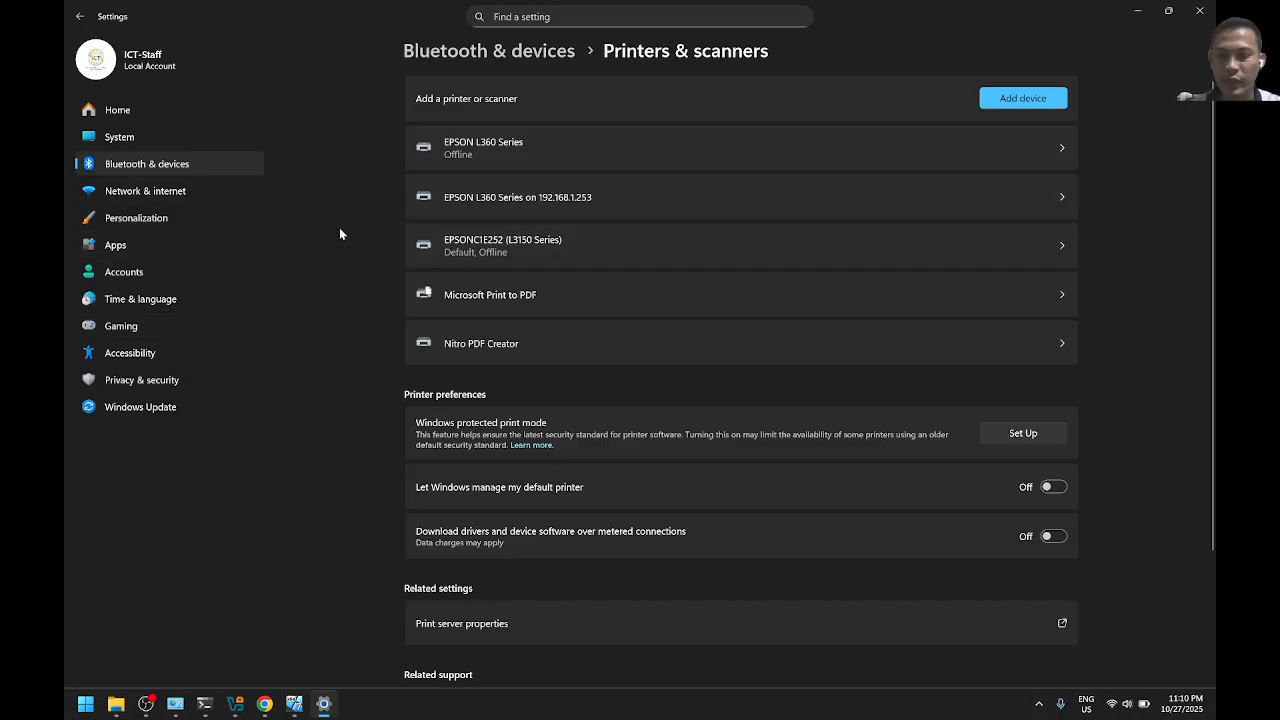
{"action": "left_click", "coordinate": [442, 213]}
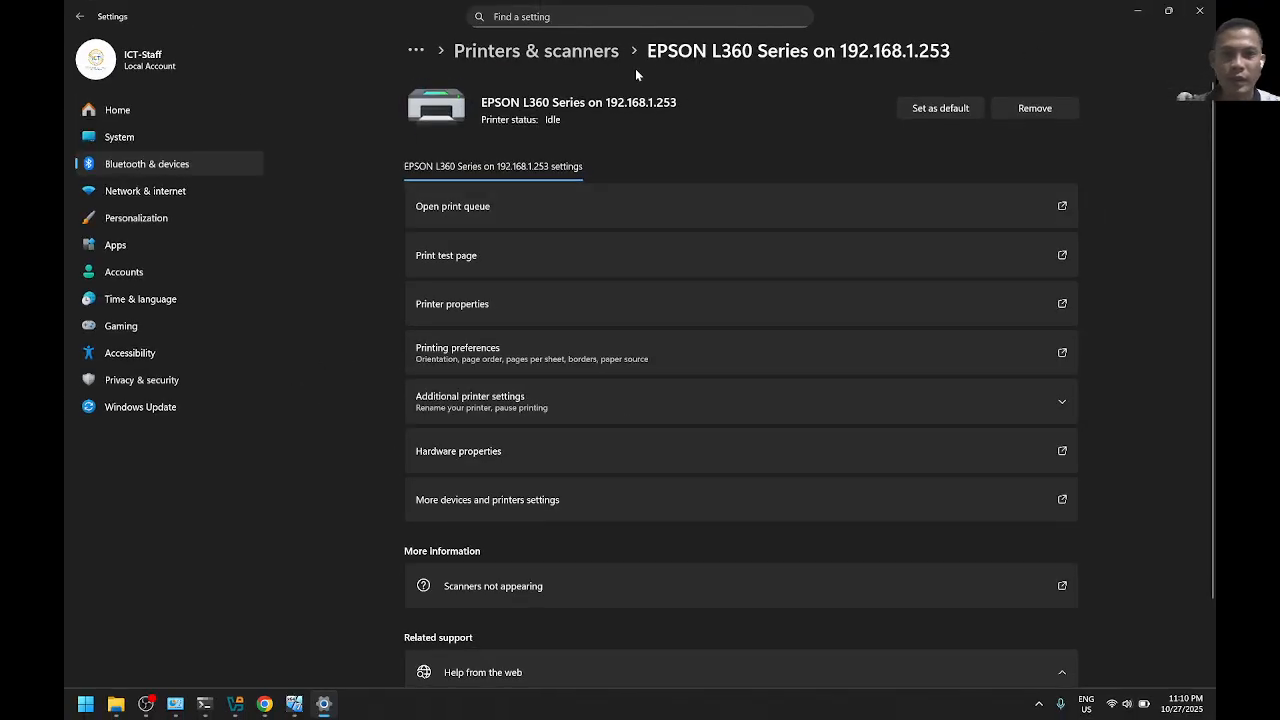
{"action": "left_click", "coordinate": [558, 52]}
{"action": "left_click", "coordinate": [1142, 12]}
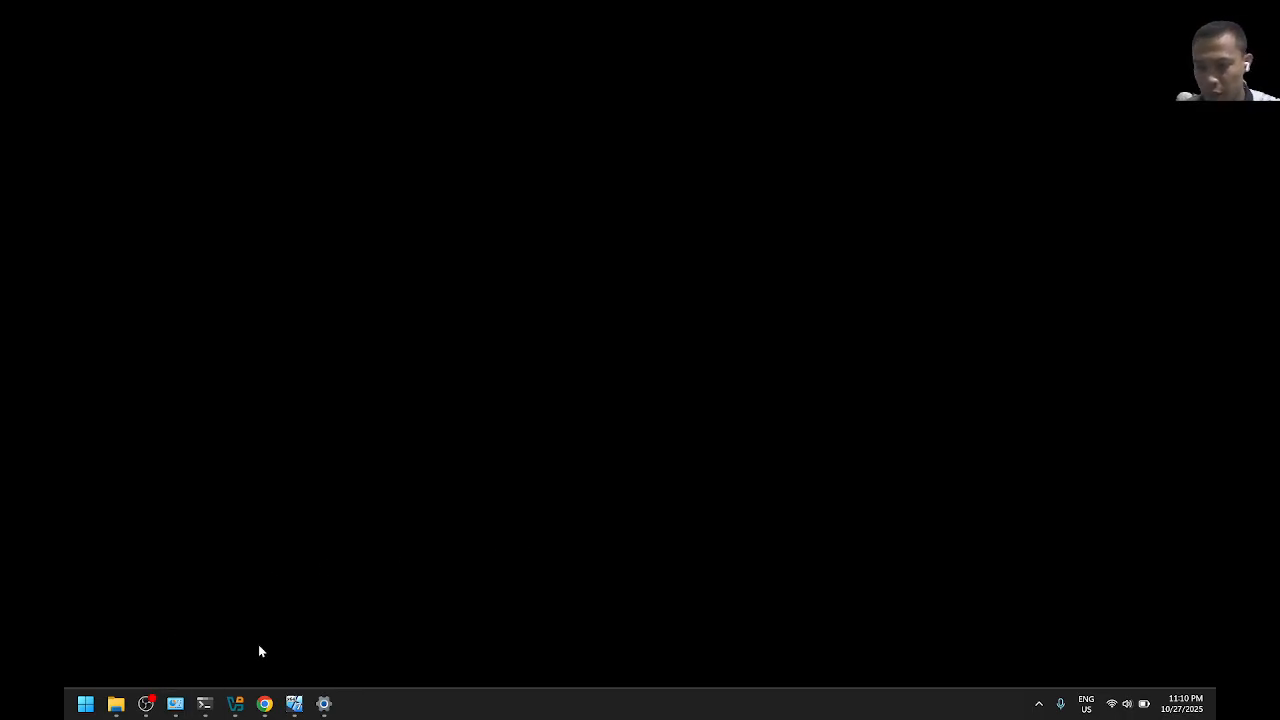
Open Notepad on the host and write "From Based-OS" in the blank document
{"action": "key", "text": "super"}
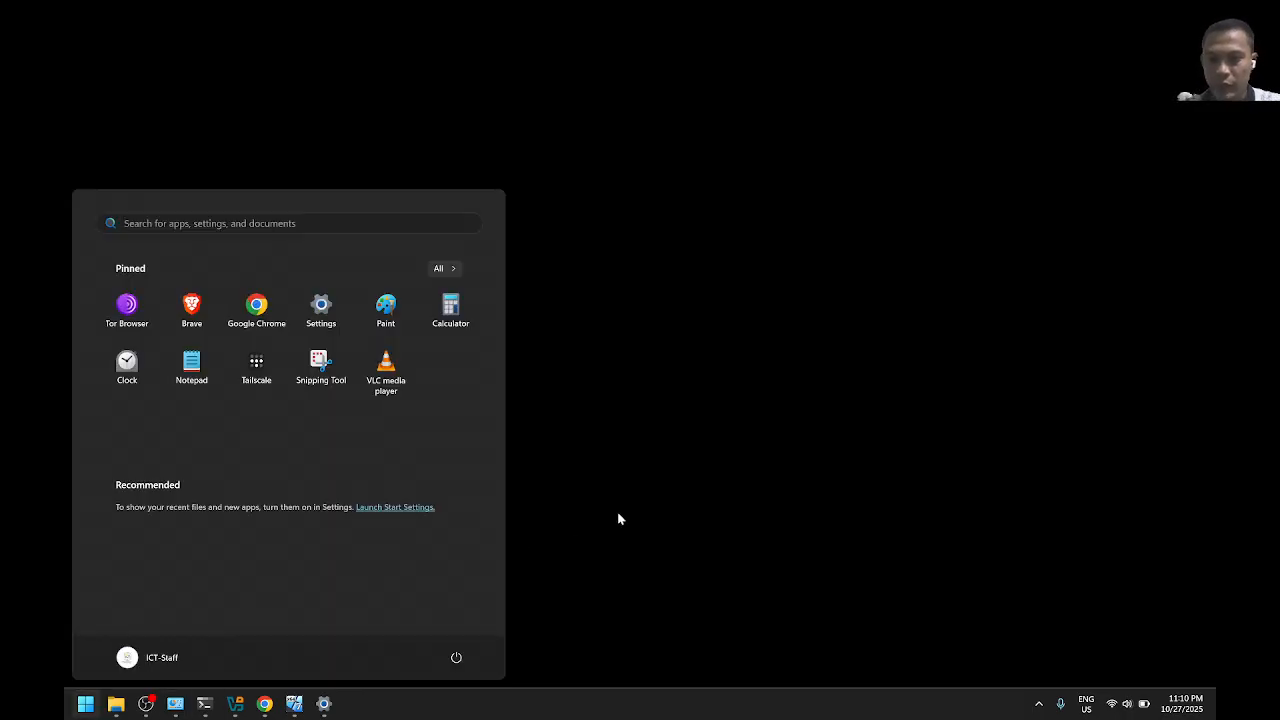
{"action": "key", "text": "super+r"}
{"action": "key", "text": "Escape"}
{"action": "key", "text": "super"}
{"action": "left_click", "coordinate": [200, 366]}
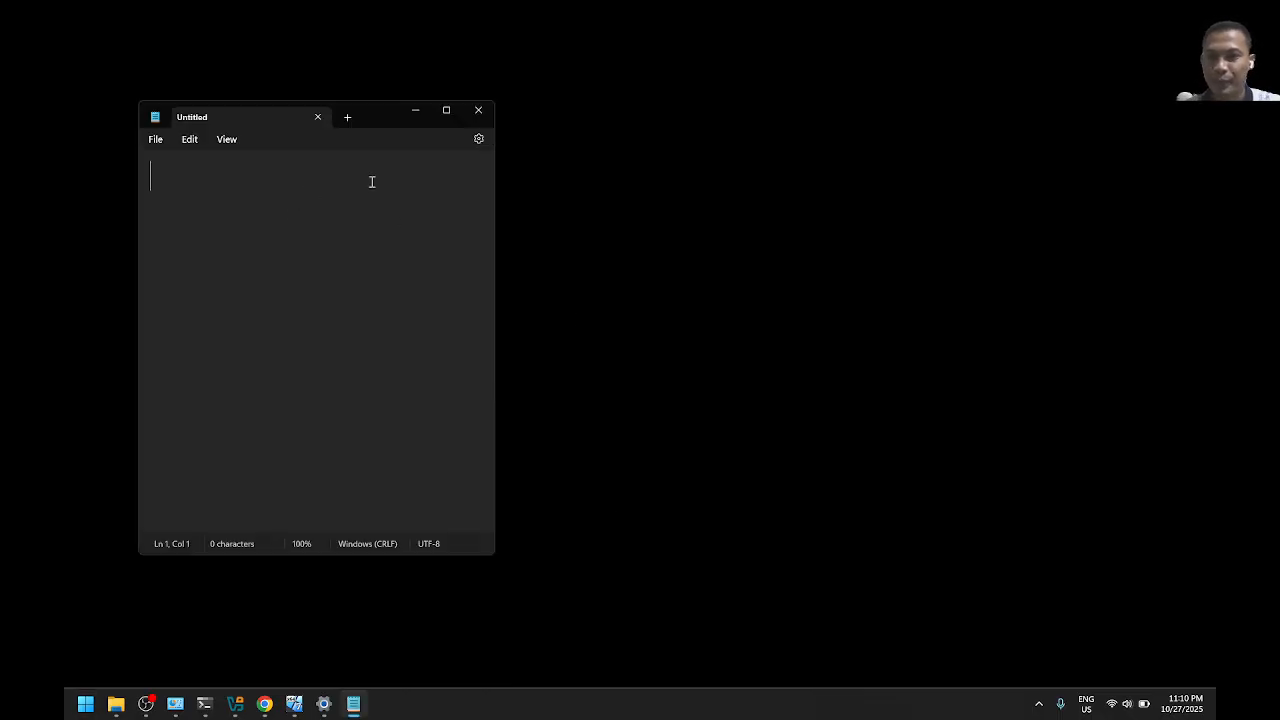
{"action": "type", "text": "From Based-OS"}
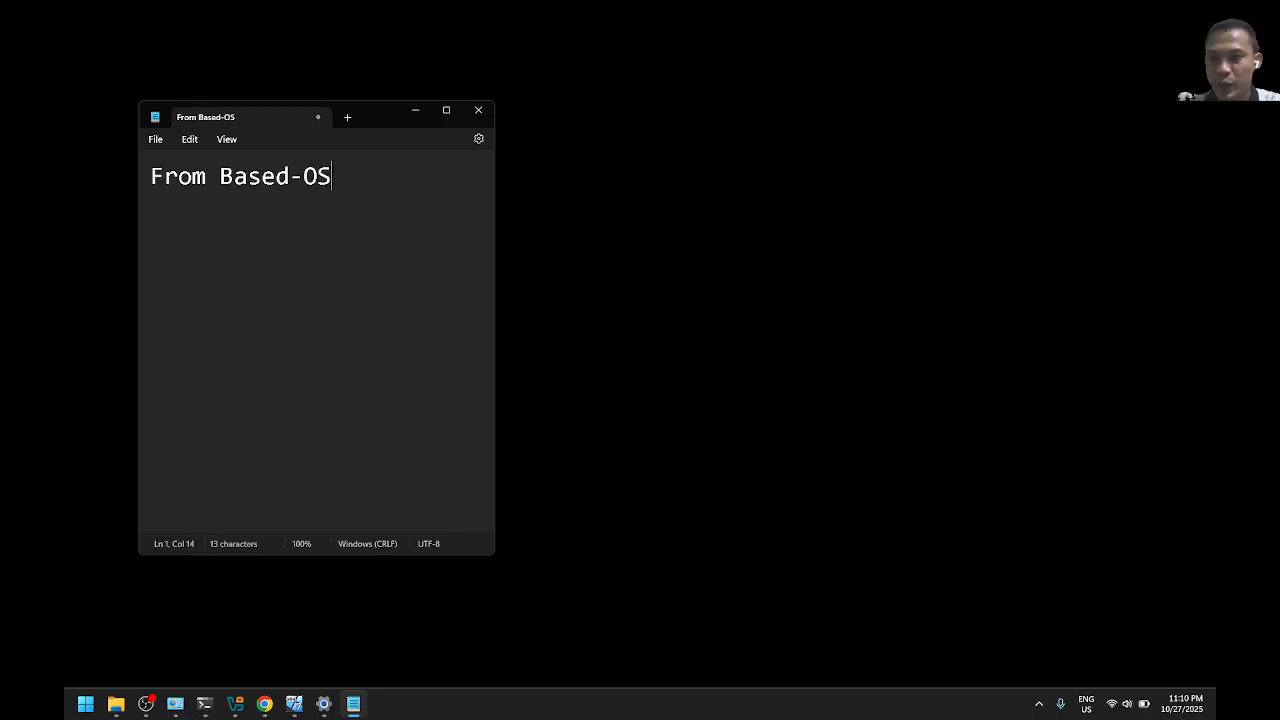
{"action": "key", "text": "BackSpace"}
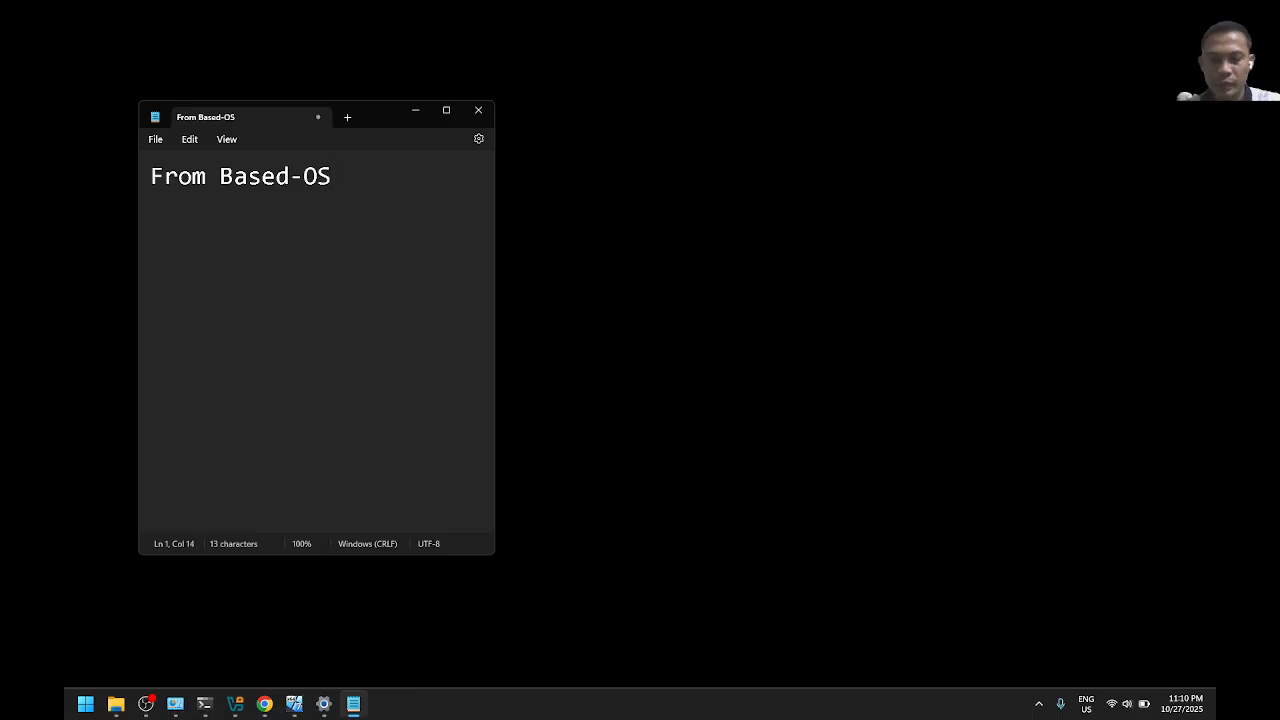
Print the "From Based-OS" document on the shared printer \\192.168.1.253\EPSON L360 Series
{"action": "key", "text": "ctrl+p"}
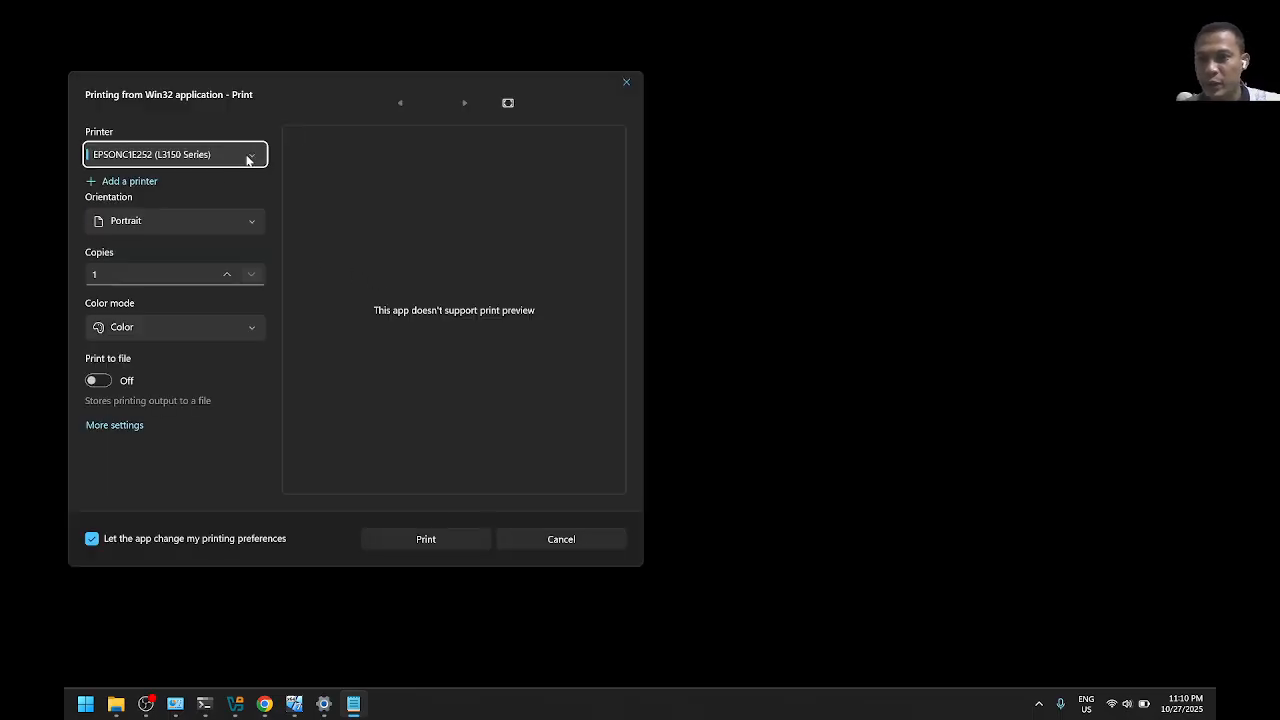
{"action": "left_click", "coordinate": [245, 156]}
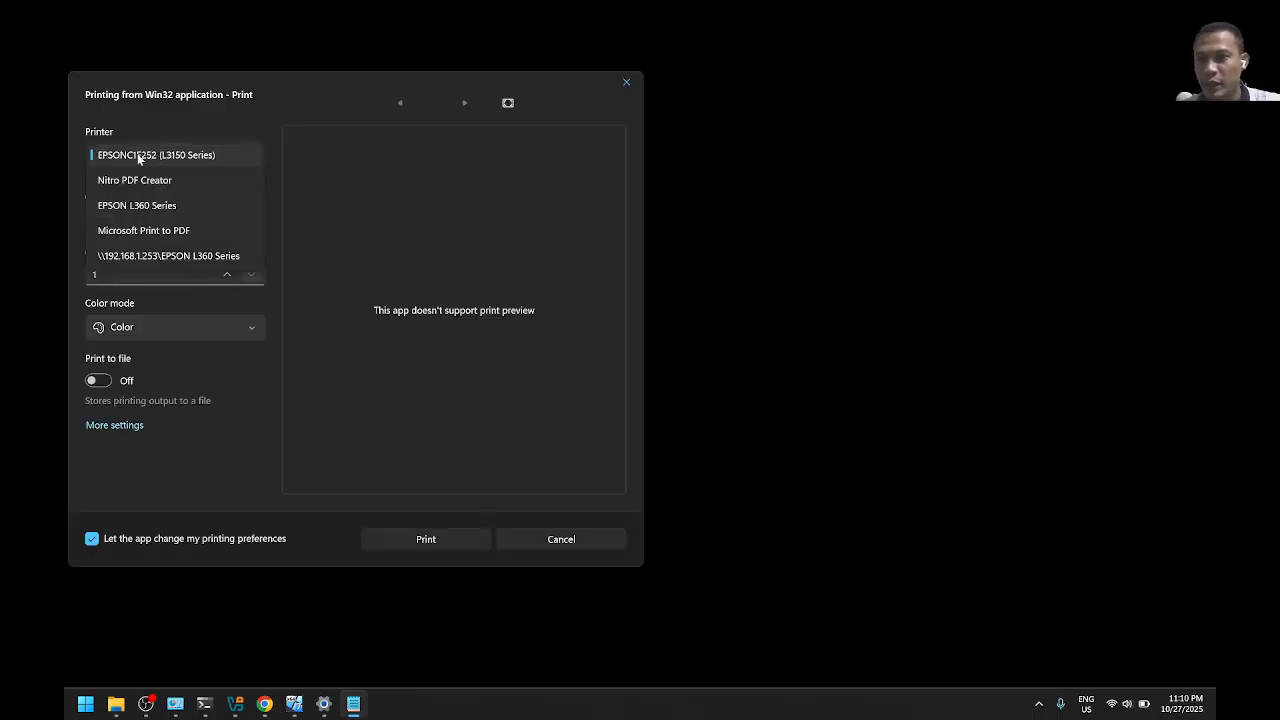
{"action": "left_click", "coordinate": [138, 257]}
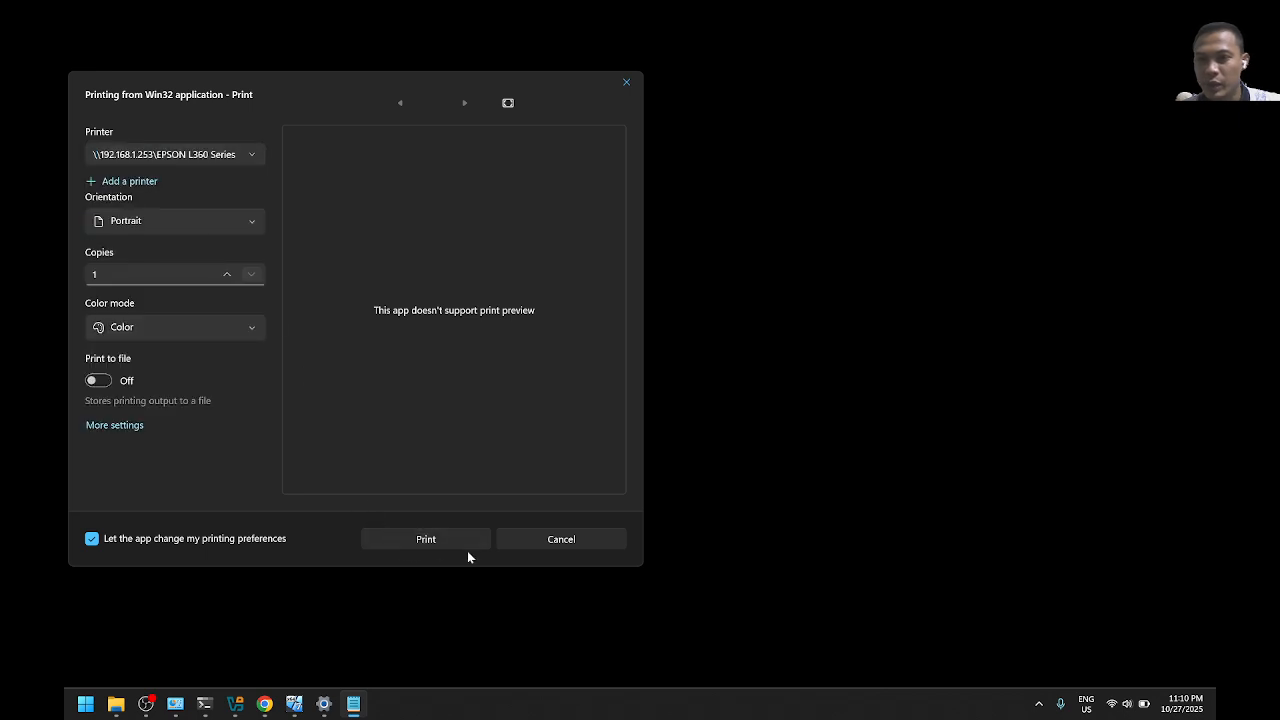
{"action": "left_click", "coordinate": [416, 540]}
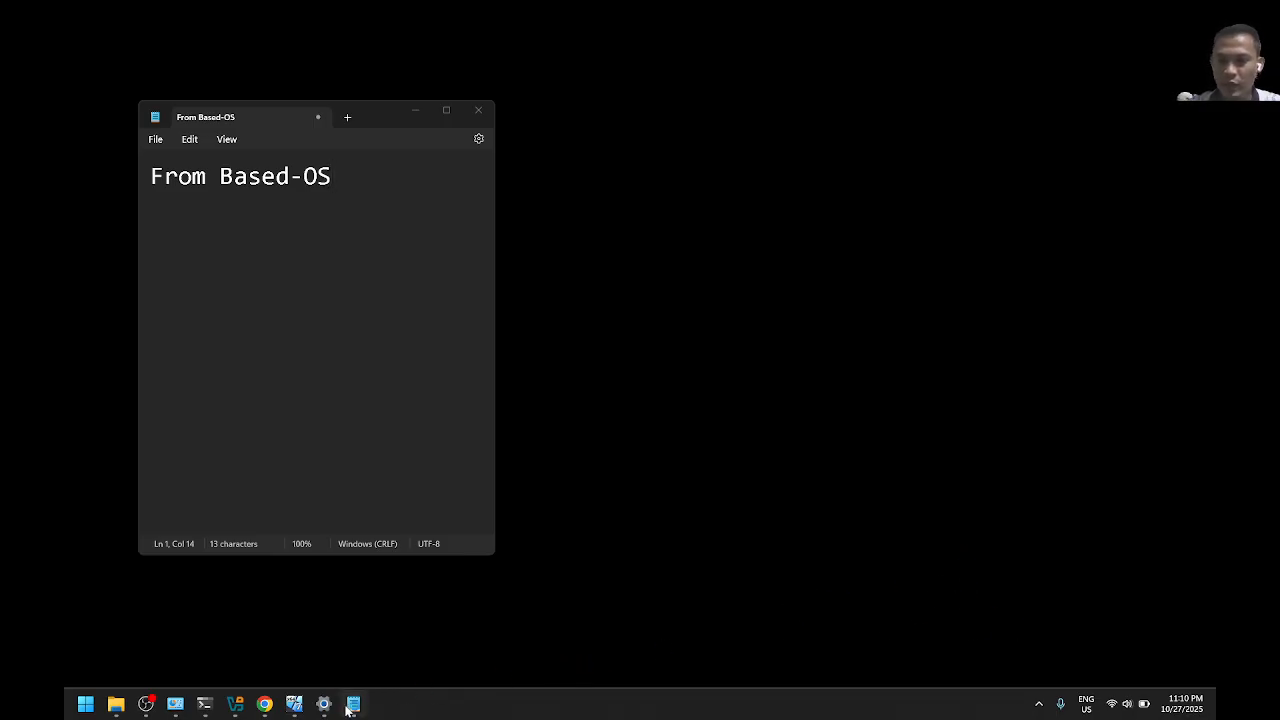
Switch to the ITP104-Win7x64 virtual machine and open the EPSON L360 Series print queue from its status monitor, declining the Epson Notification Service
{"action": "left_click", "coordinate": [294, 704]}
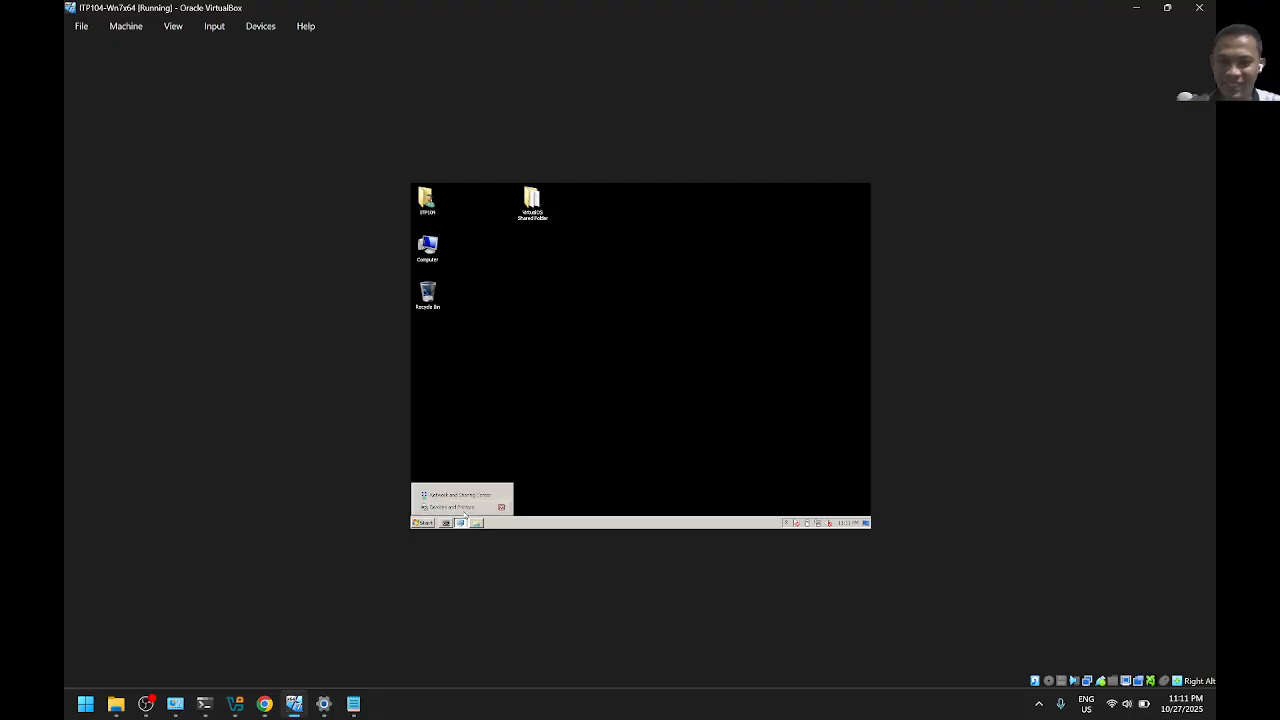
{"action": "left_click", "coordinate": [472, 503]}
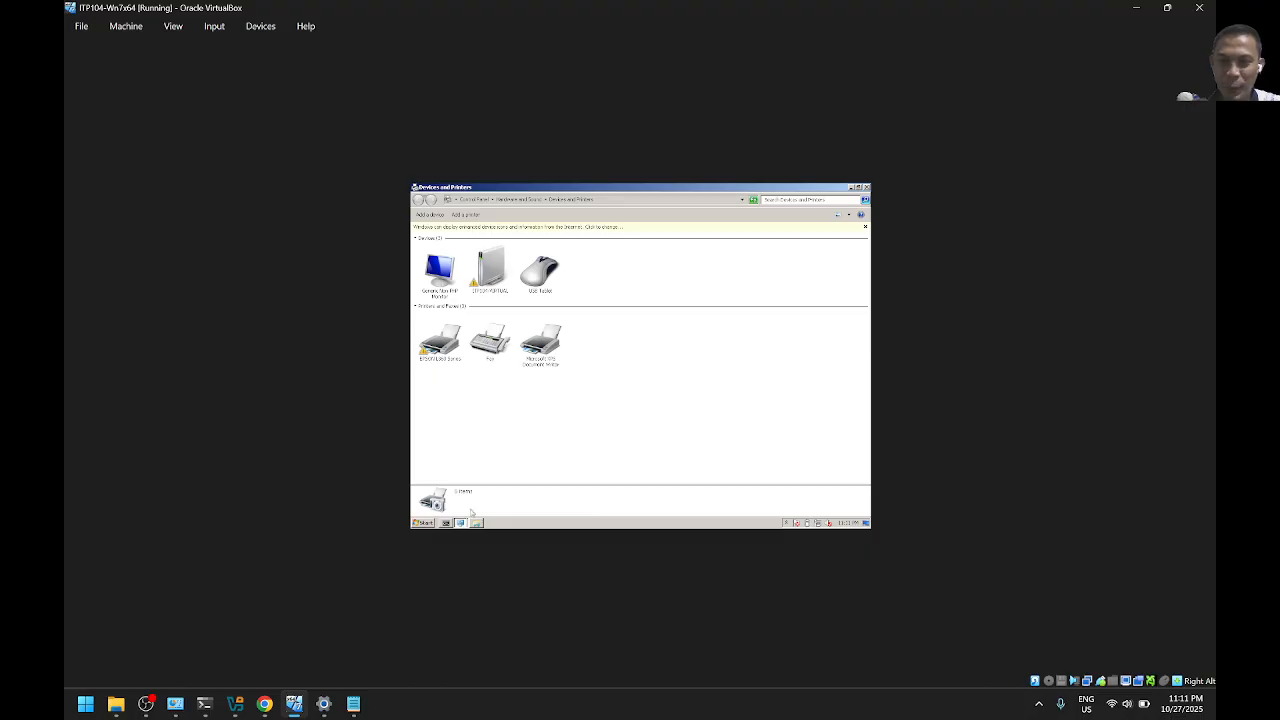
{"action": "left_click", "coordinate": [786, 522]}
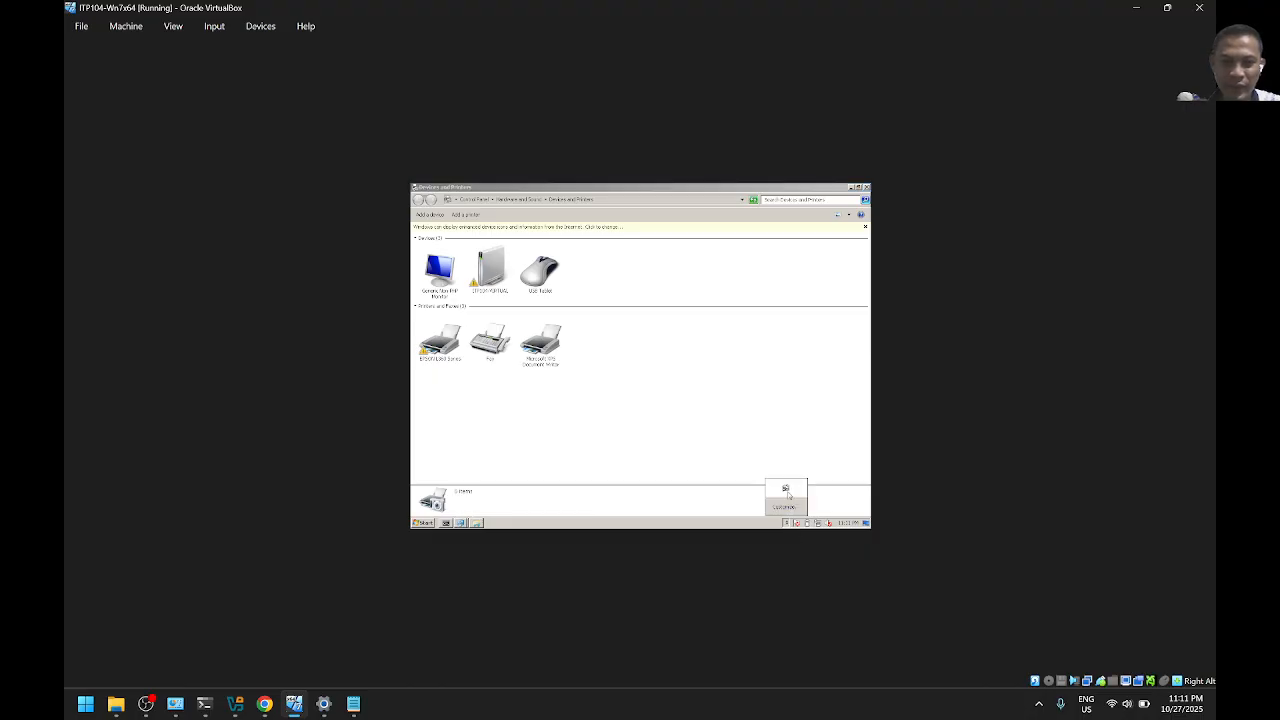
{"action": "left_click", "coordinate": [786, 489]}
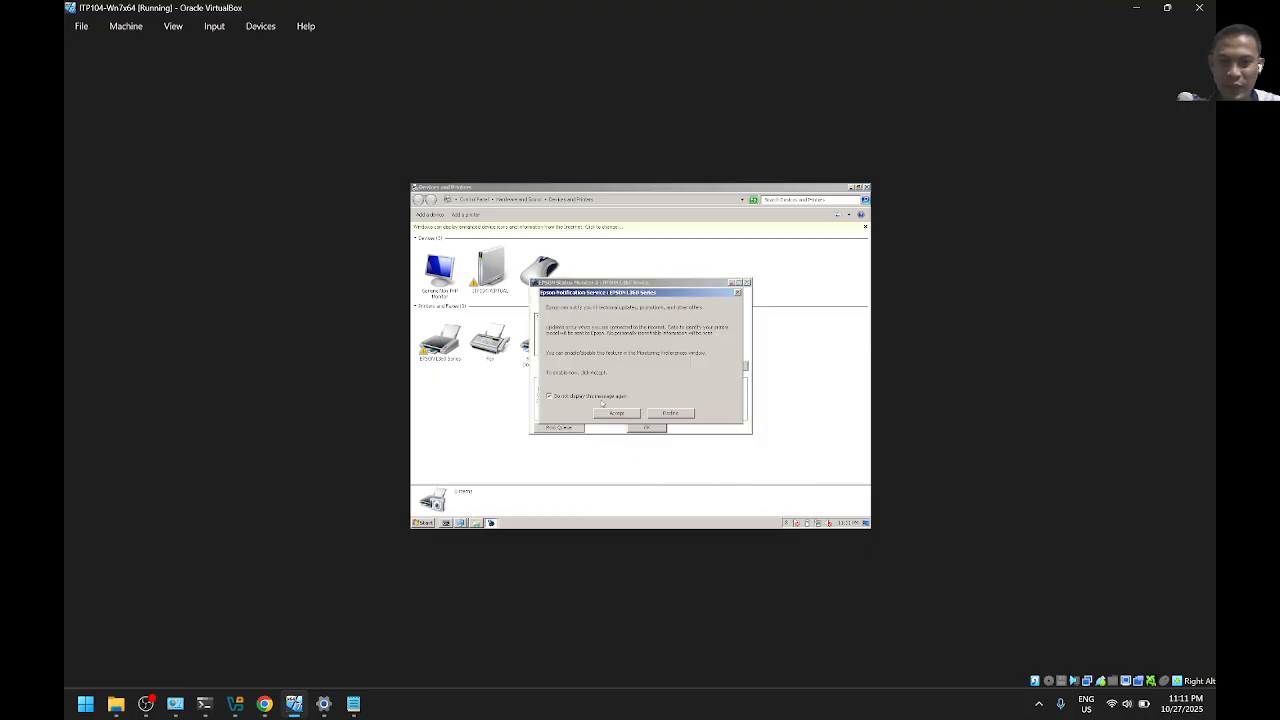
{"action": "left_click", "coordinate": [682, 414]}
{"action": "left_click", "coordinate": [578, 428]}
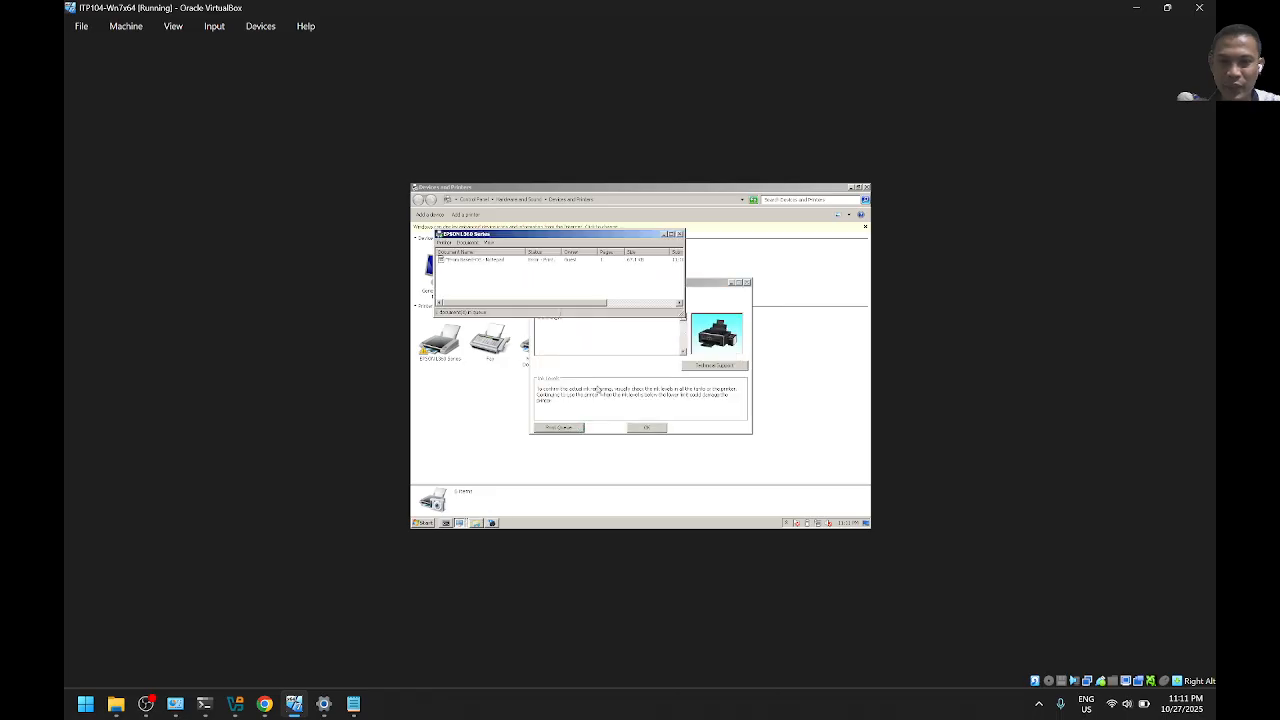
Examine the Notepad print job's document name, status and owner in the EPSON L360 Series queue
{"action": "left_click", "coordinate": [461, 262]}
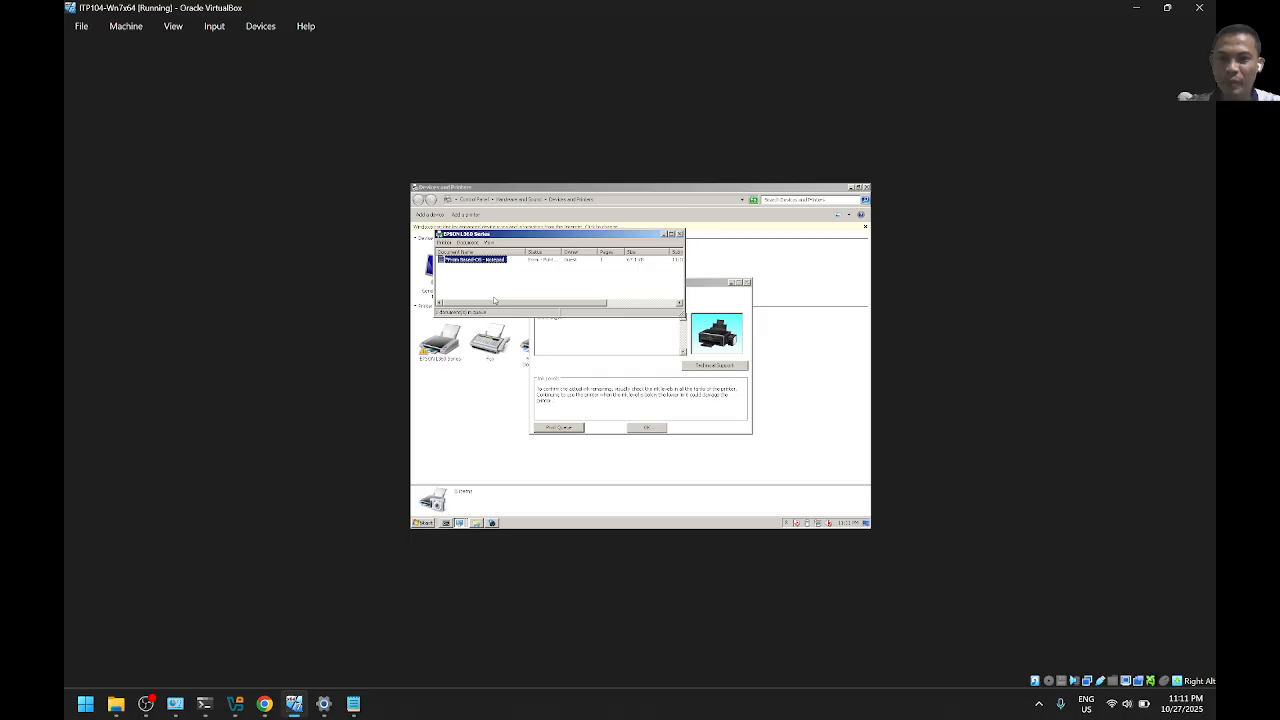
{"action": "left_click_drag", "start_coordinate": [536, 237], "coordinate": [600, 233]}
{"action": "left_click", "coordinate": [540, 260]}
{"action": "left_click", "coordinate": [540, 257]}
{"action": "left_click", "coordinate": [558, 277]}
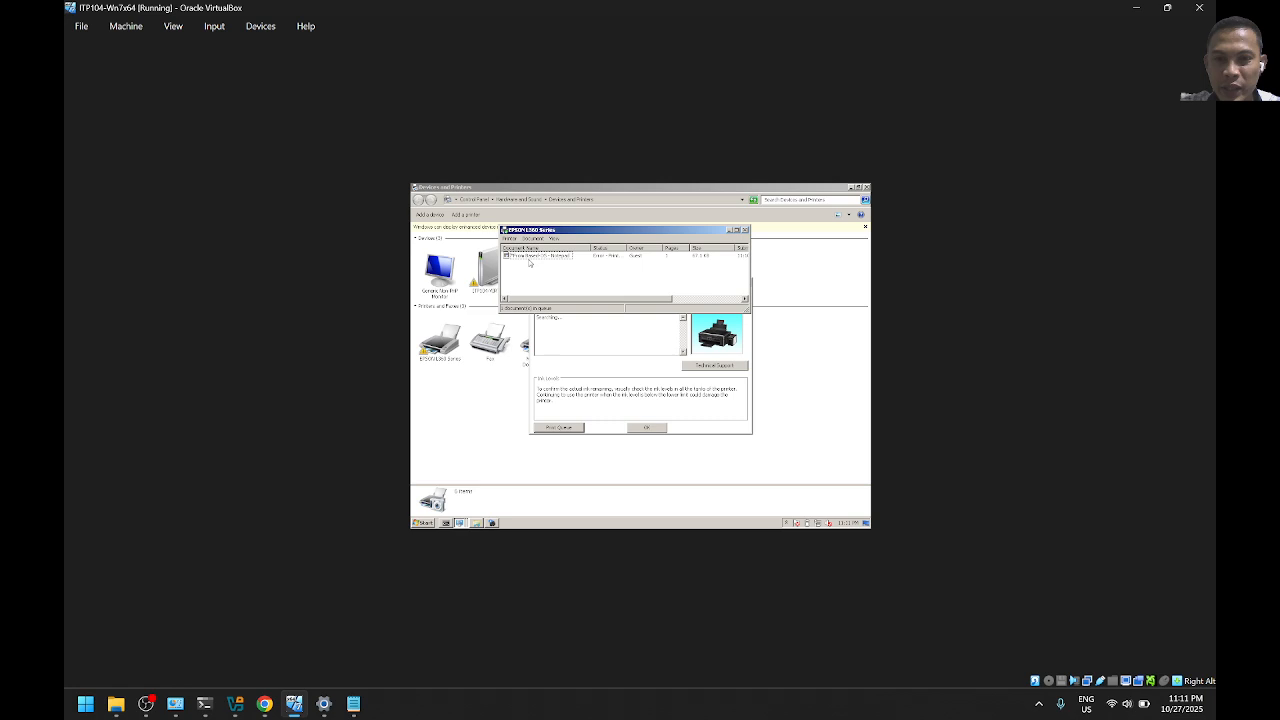
{"action": "left_click", "coordinate": [538, 258]}
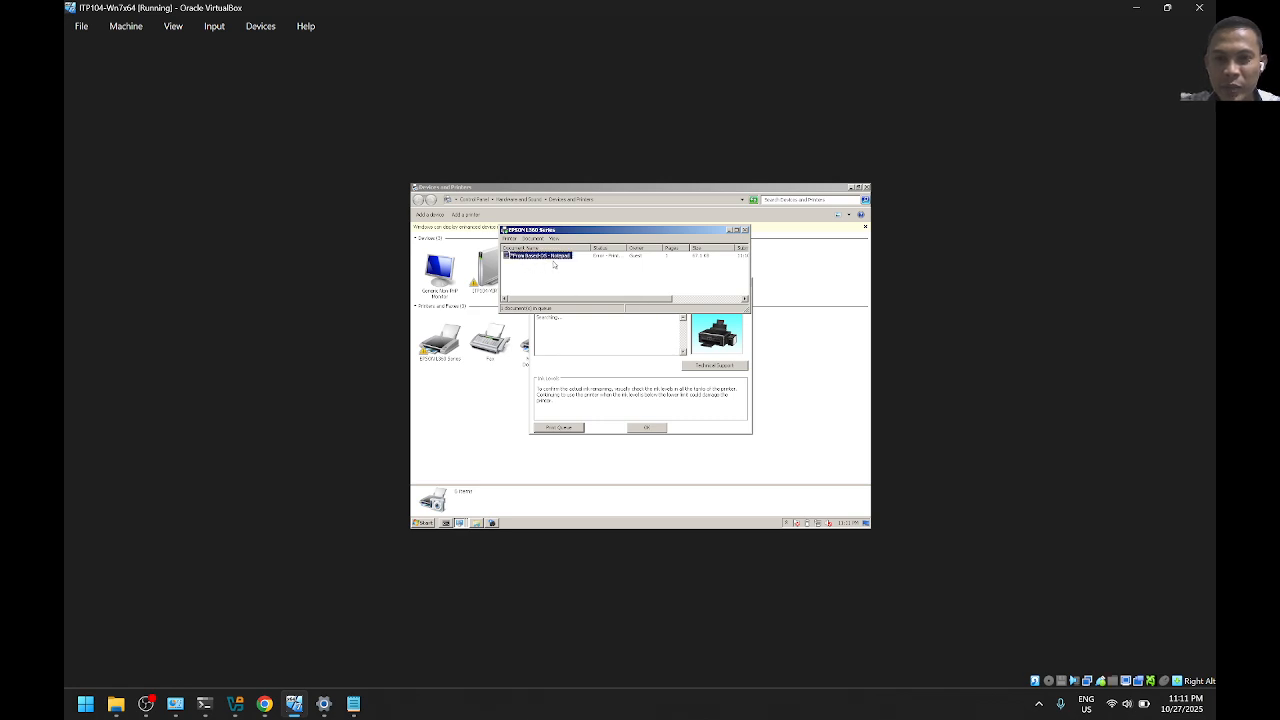
{"action": "left_click", "coordinate": [566, 260]}
{"action": "left_click", "coordinate": [545, 257]}
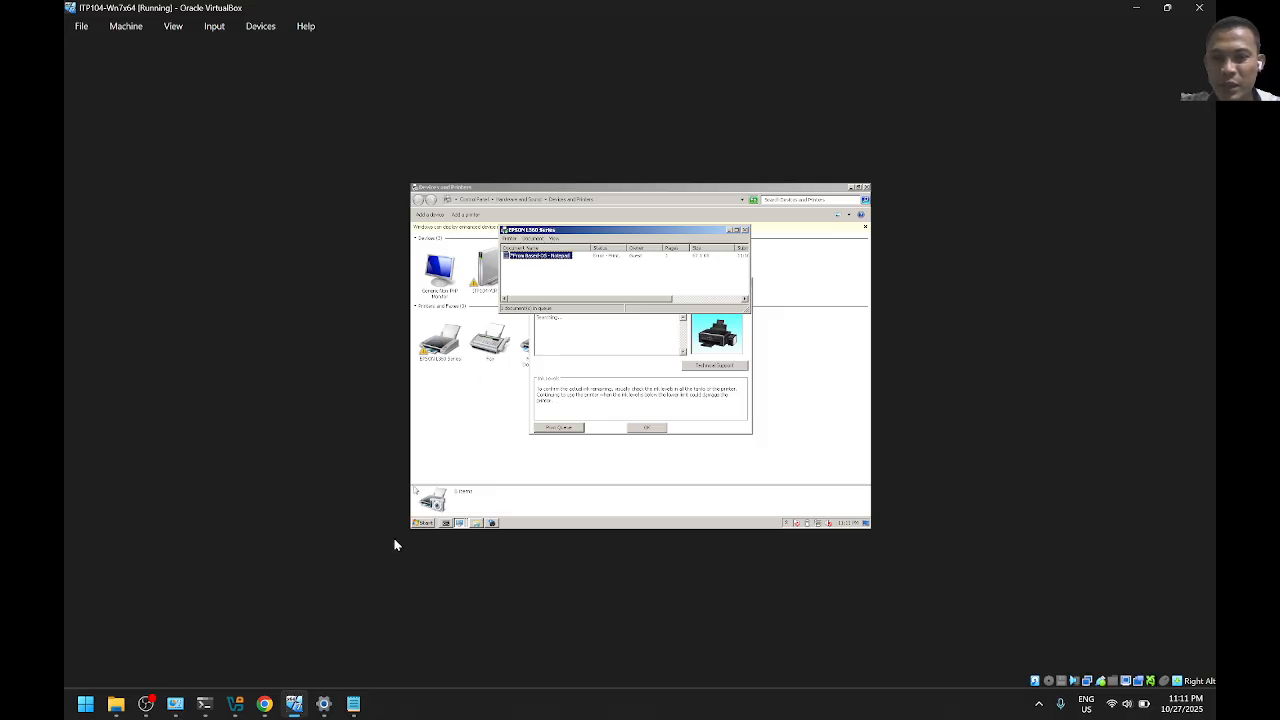
{"action": "mouse_move", "coordinate": [357, 710]}
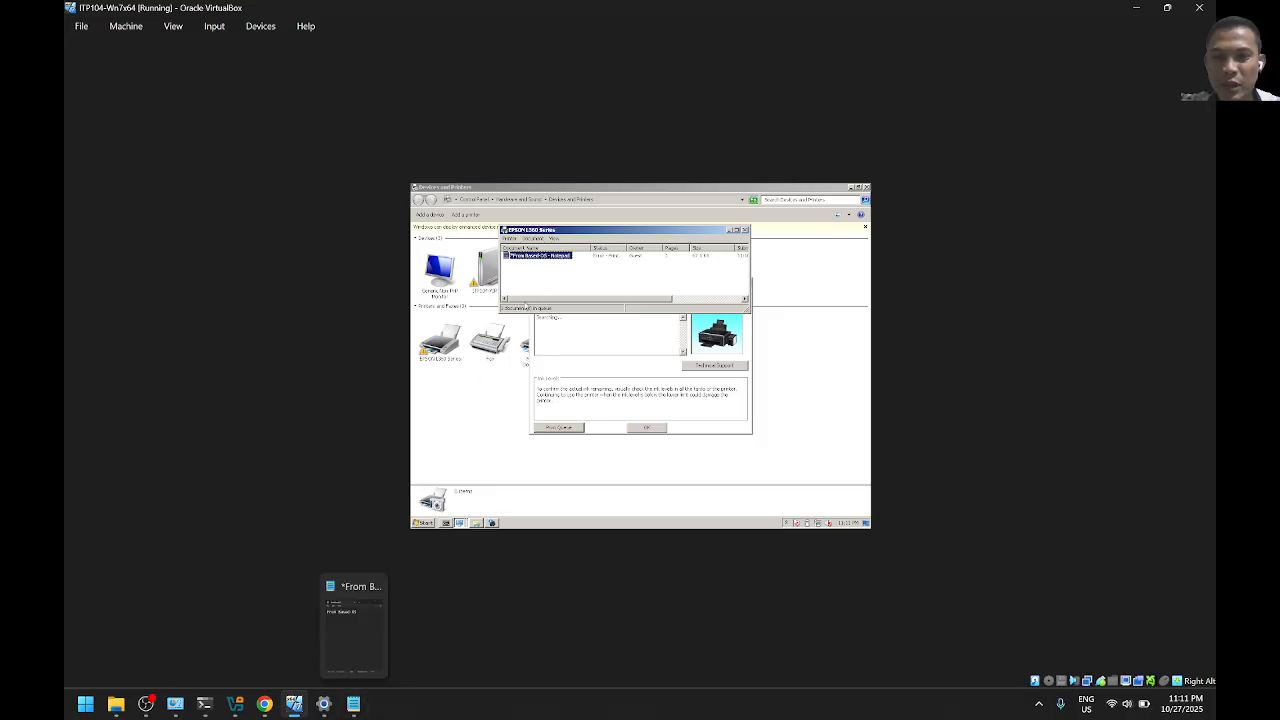
Cancel the "From Based-OS" Notepad job in the EPSON L360 Series print queue
{"action": "right_click", "coordinate": [531, 257]}
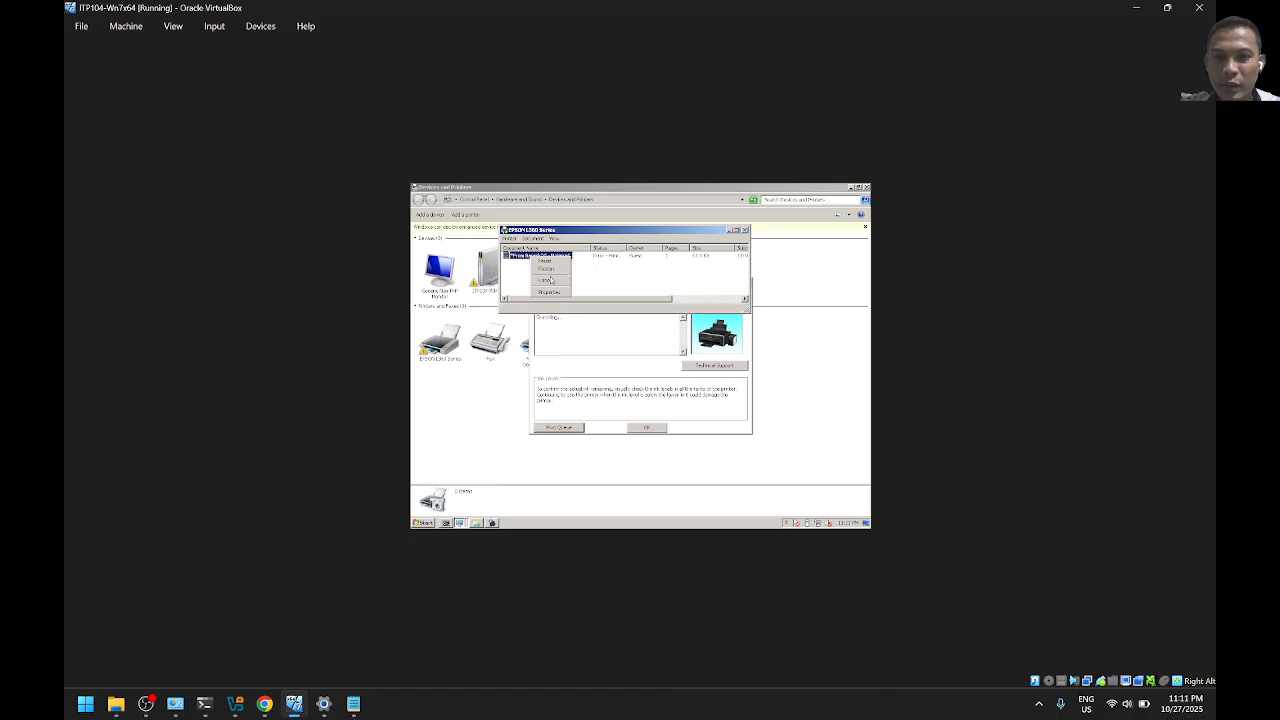
{"action": "left_click", "coordinate": [546, 280]}
{"action": "left_click", "coordinate": [672, 358]}
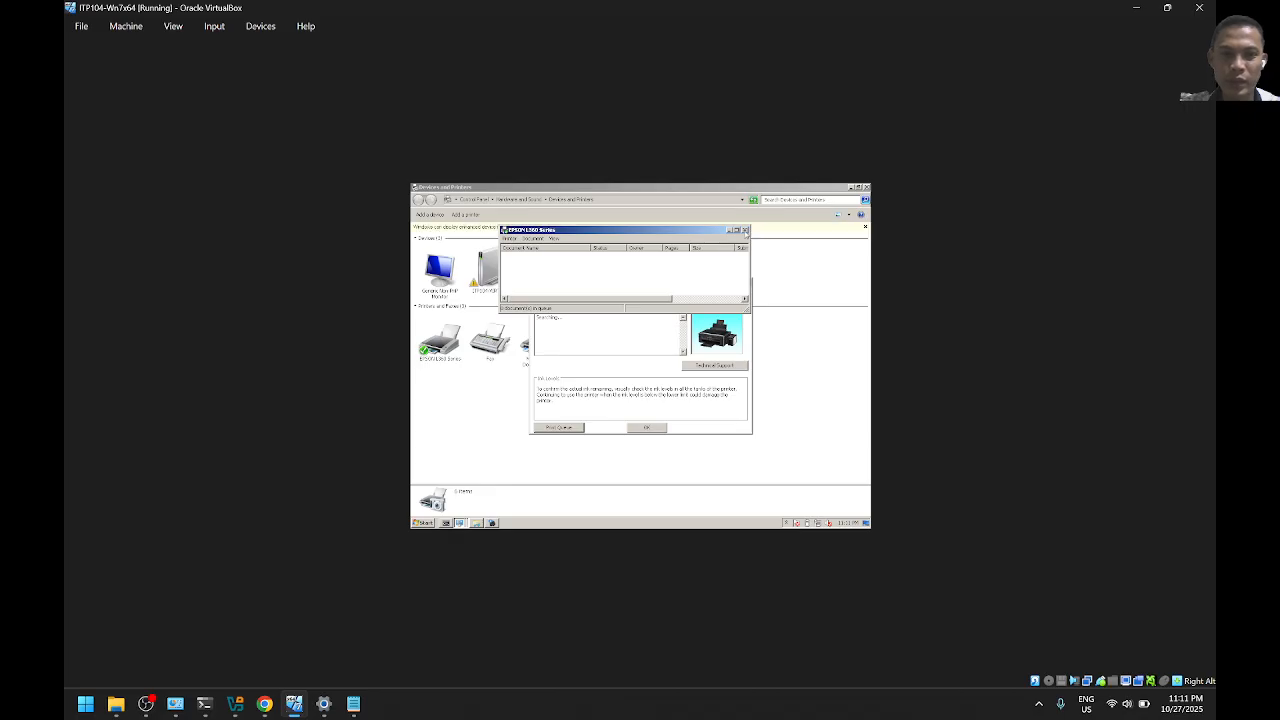
Close the virtual machine's print queue, status monitor and Devices and Printers windows, and minimize the virtual machine
{"action": "left_click", "coordinate": [745, 230]}
{"action": "left_click", "coordinate": [646, 427]}
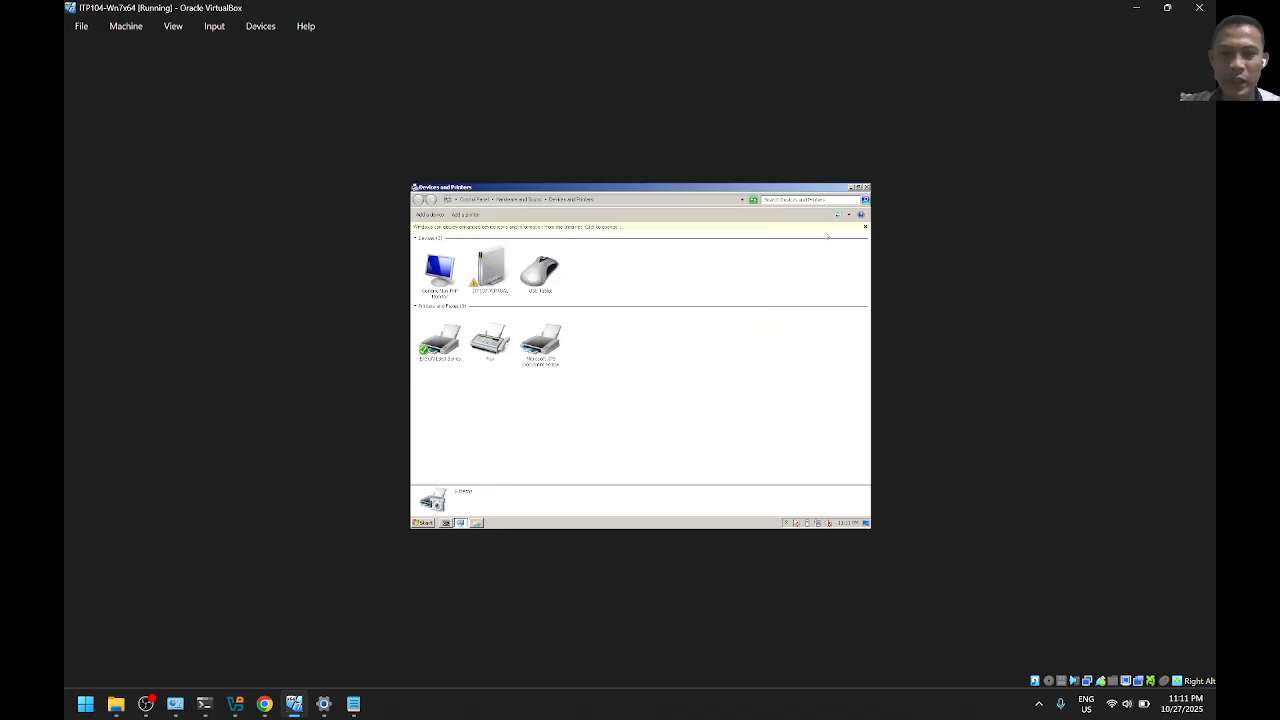
{"action": "left_click", "coordinate": [866, 187]}
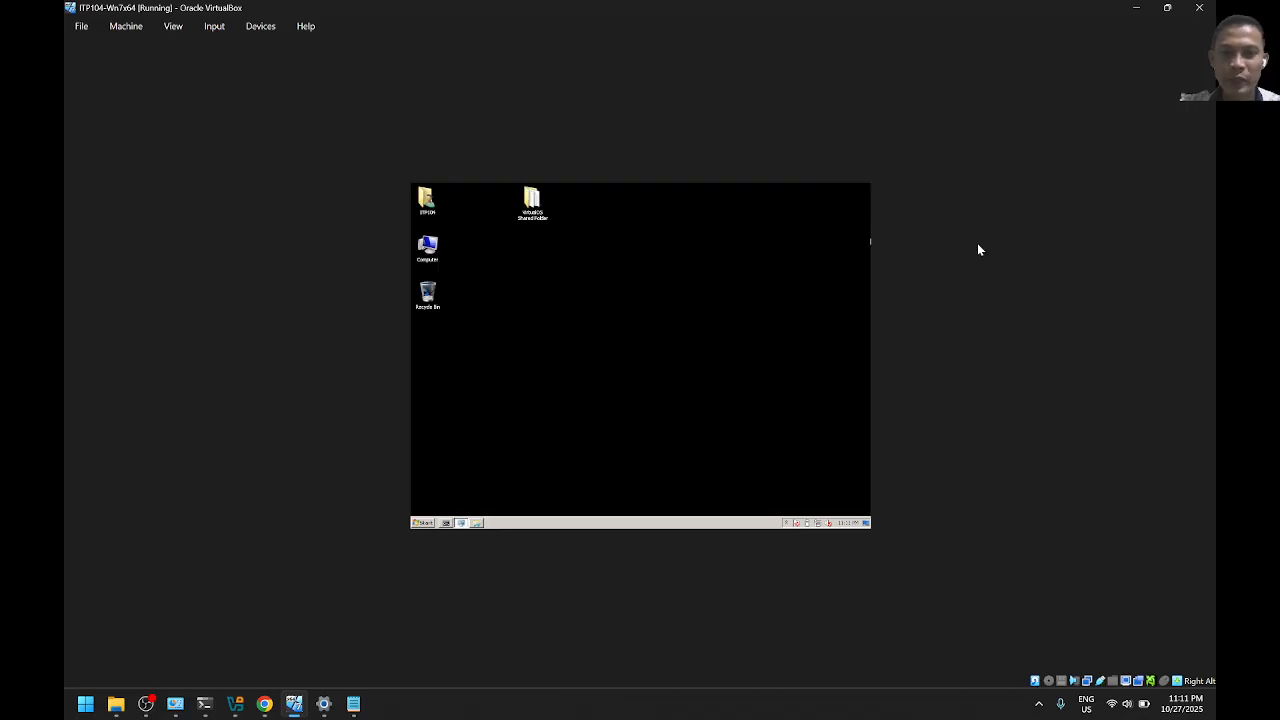
{"action": "left_click", "coordinate": [1133, 8]}
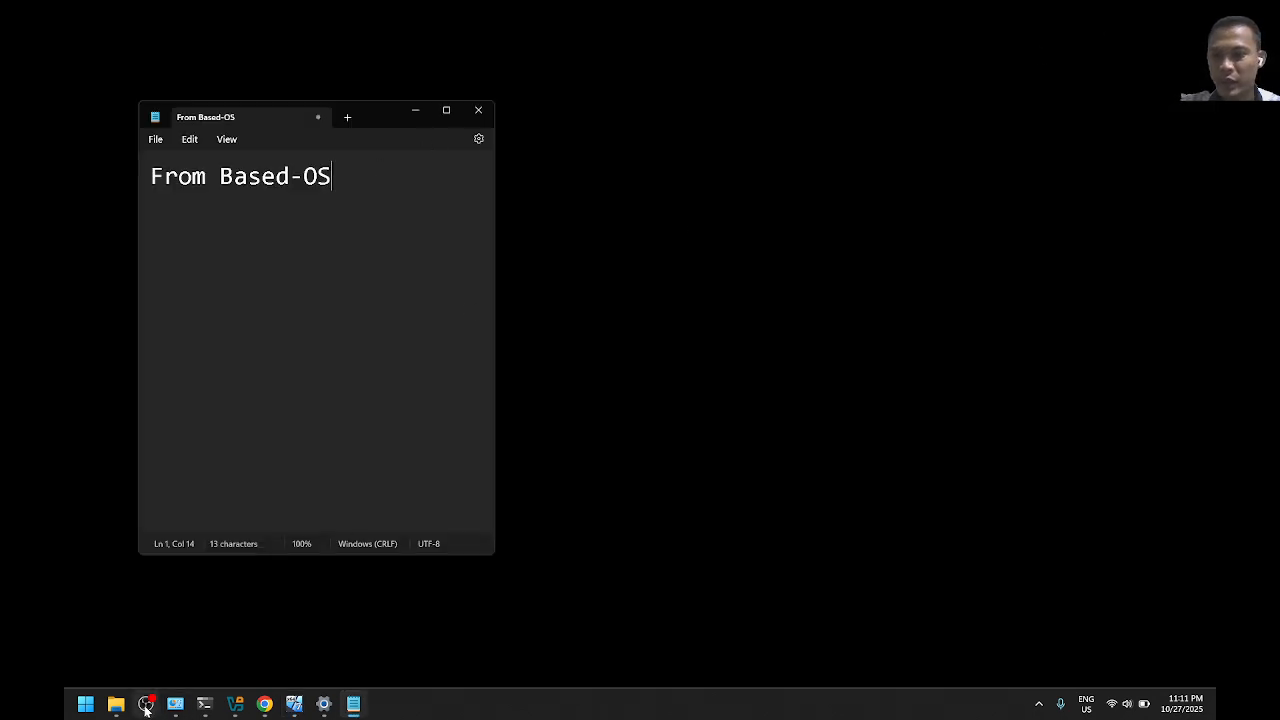
{"action": "mouse_move", "coordinate": [146, 706]}
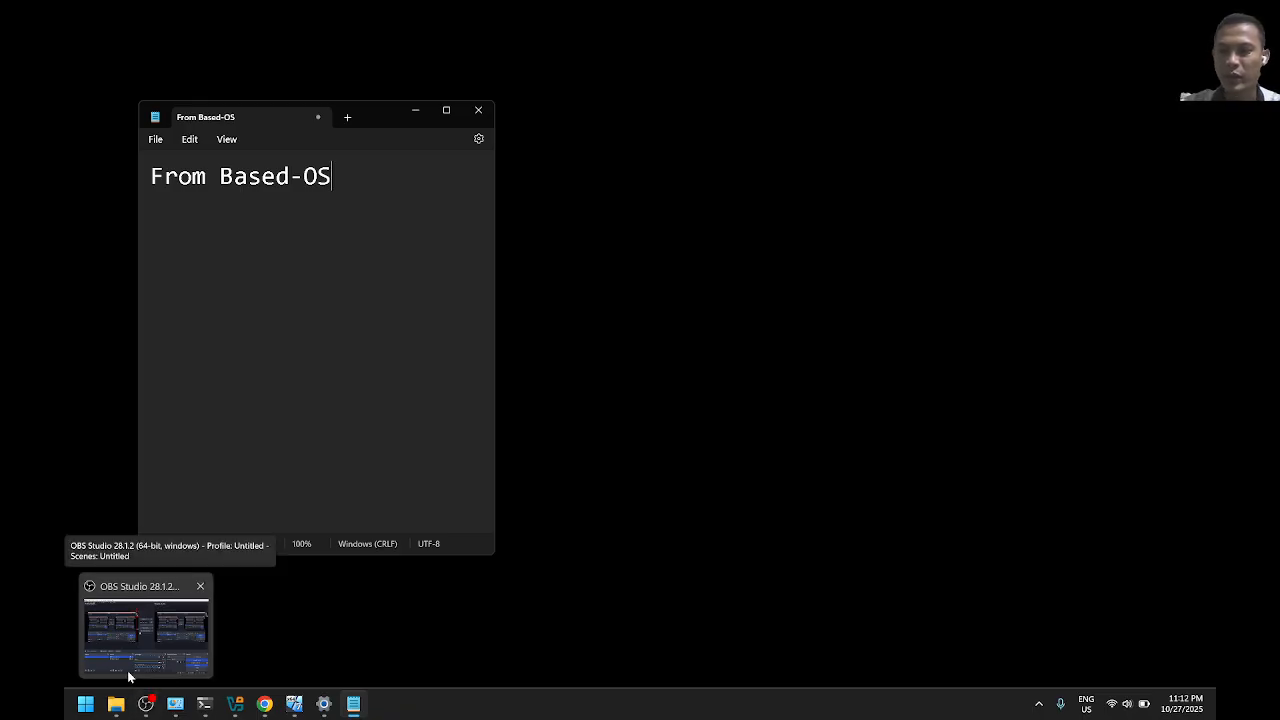
{"action": "left_click", "coordinate": [127, 670]}
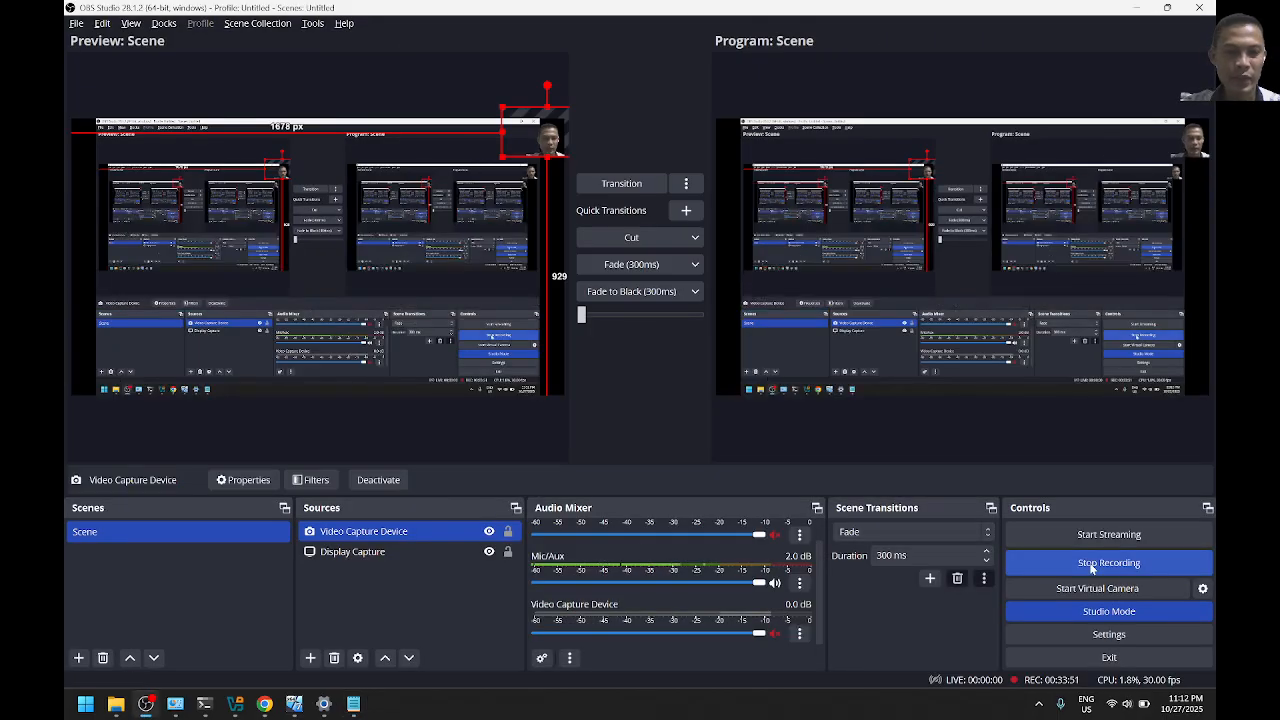